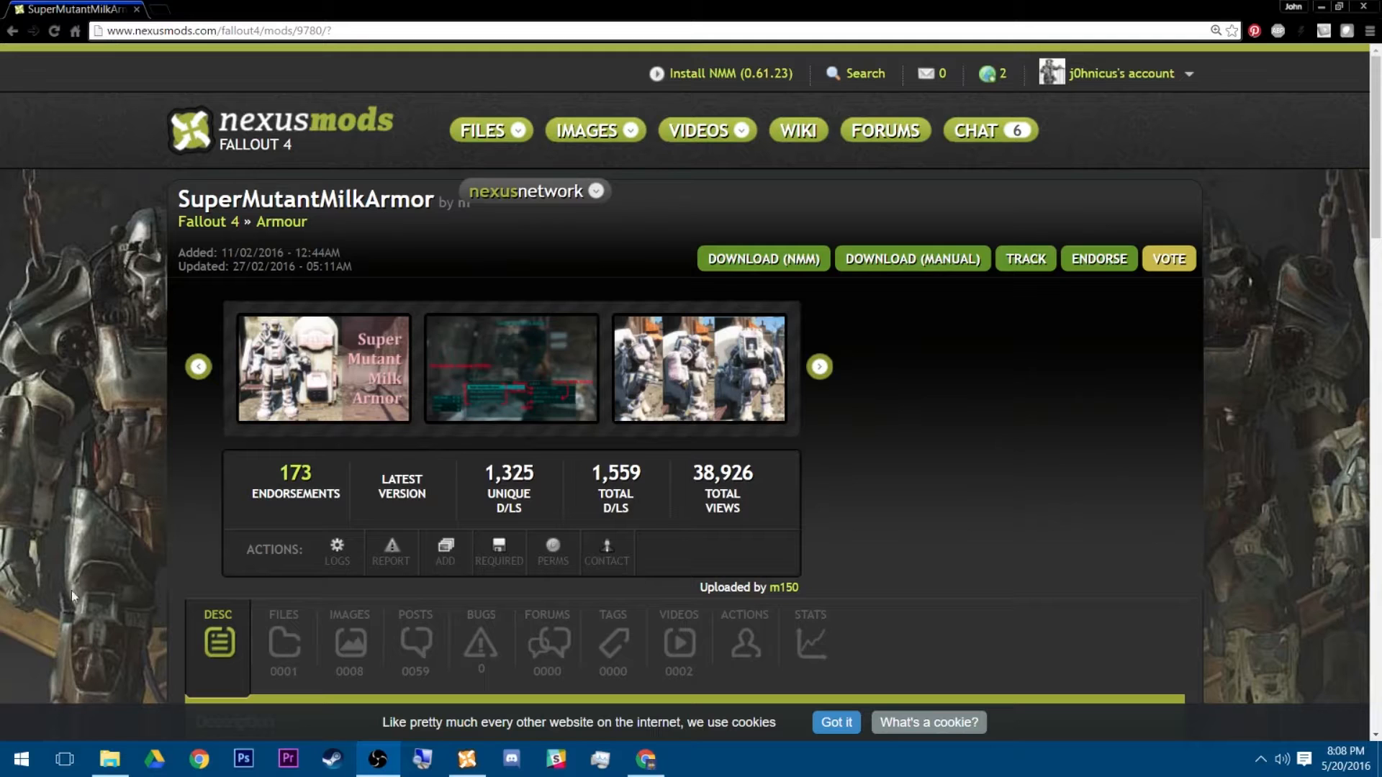
Locate FO4Edit.exe in the FO4Edit folder in File Explorer, and return to the SuperMutantMilkArmor mod page in the browser
left_click(110, 758)
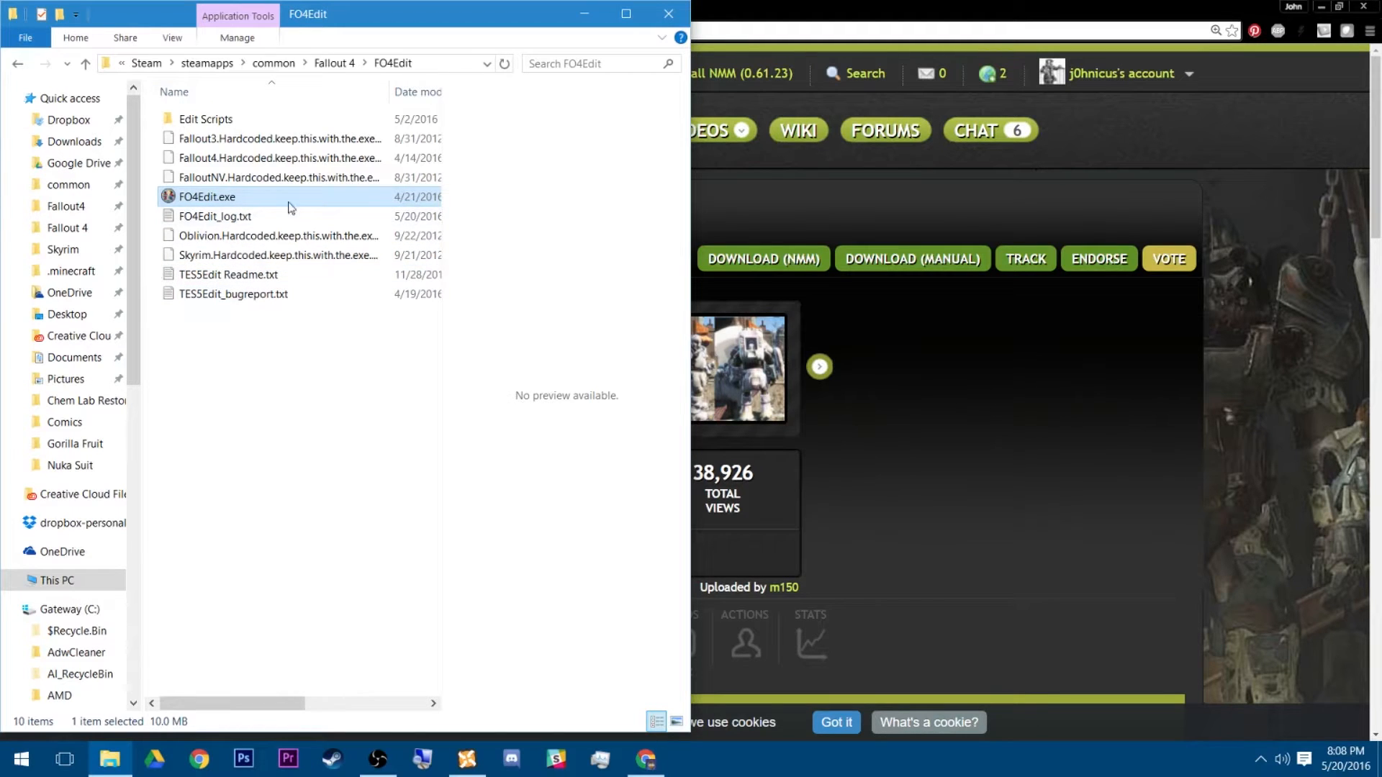
mouse_move(193, 190)
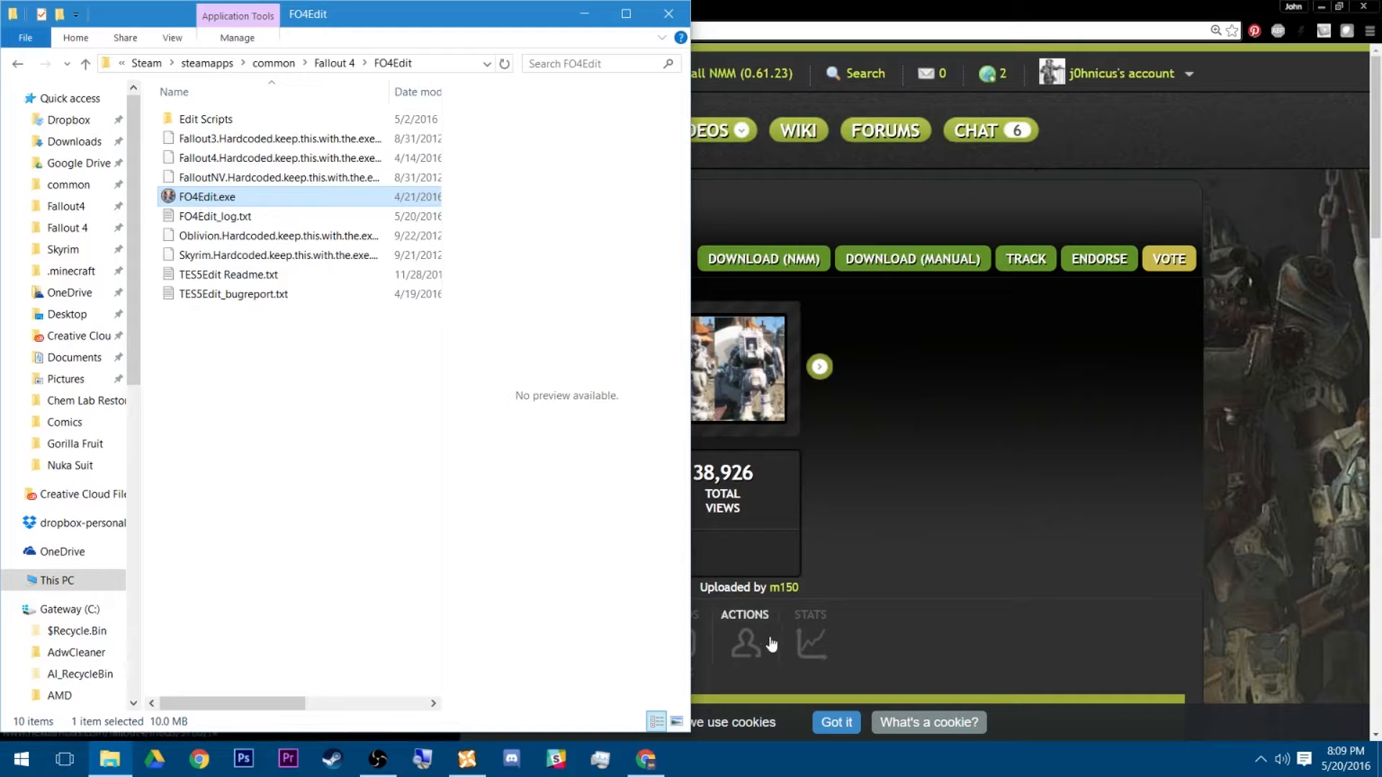
left_click(943, 504)
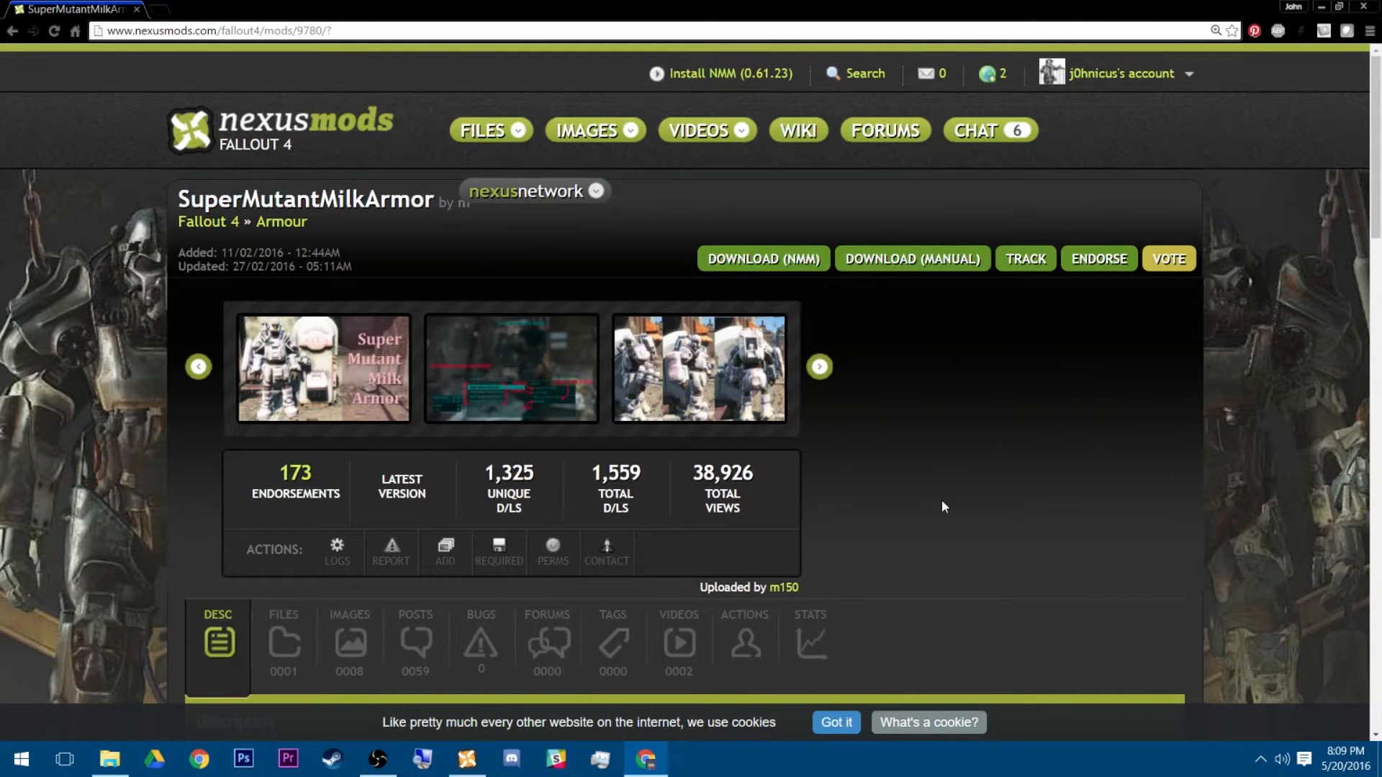
View the armor's three-angle preview image and read how to craft it in the mod description
left_click(698, 365)
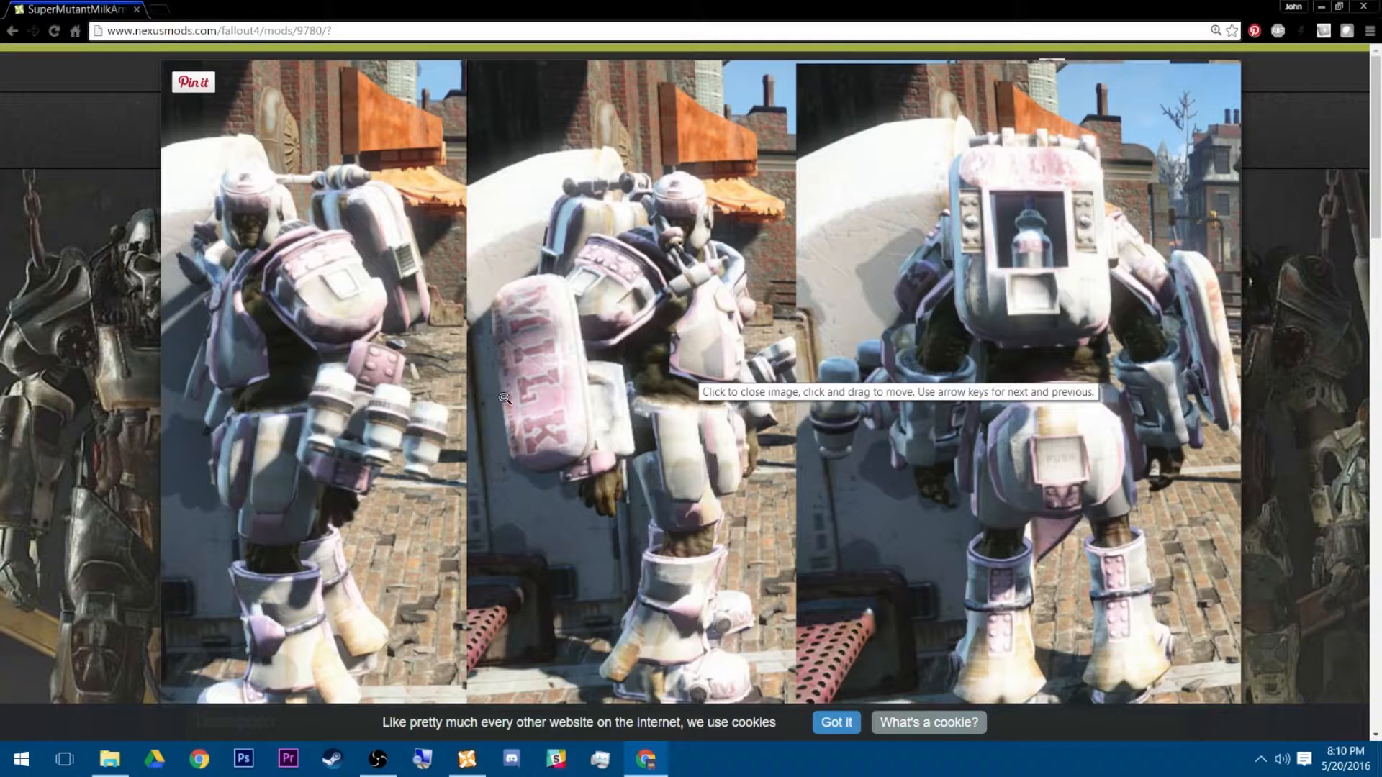
left_click(379, 391)
scroll(458, 397, "down", 3)
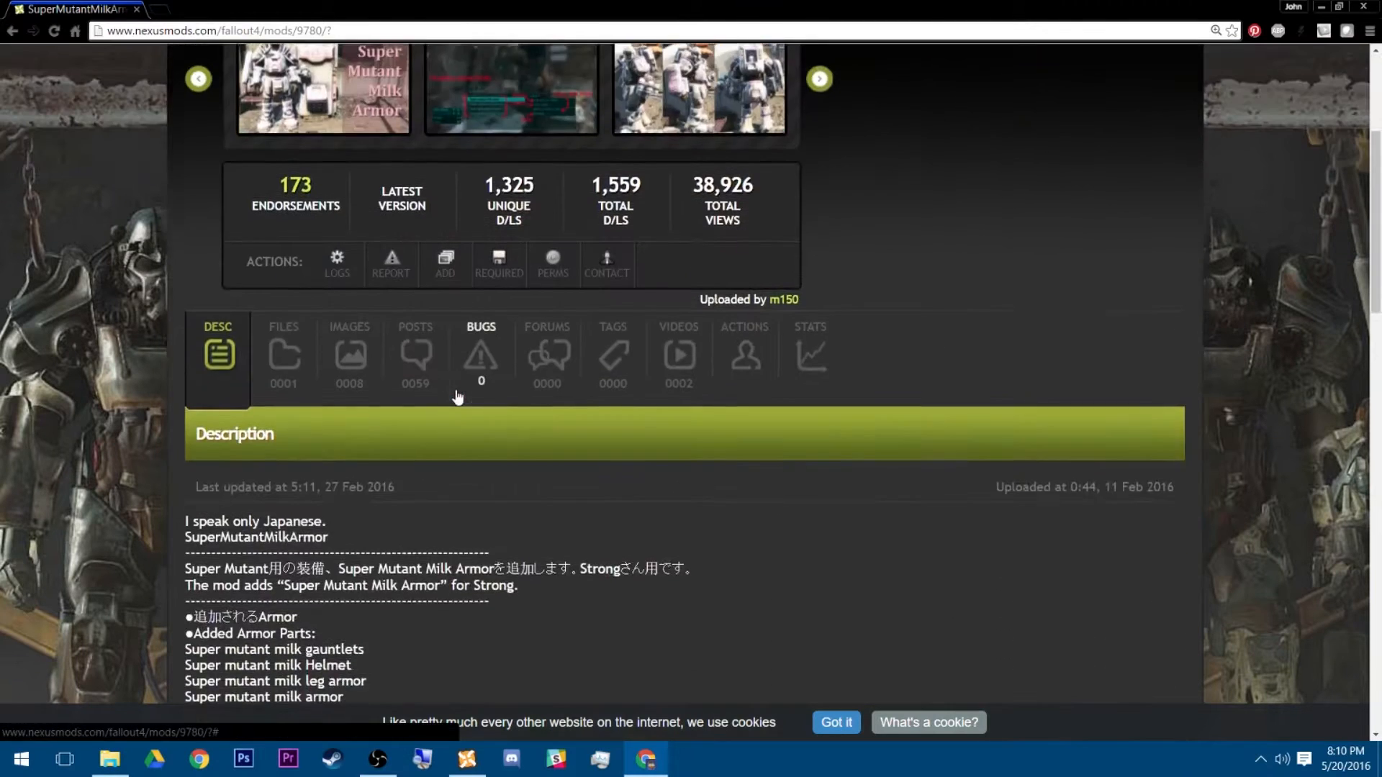
scroll(458, 396, "down", 3)
scroll(458, 388, "down", 2)
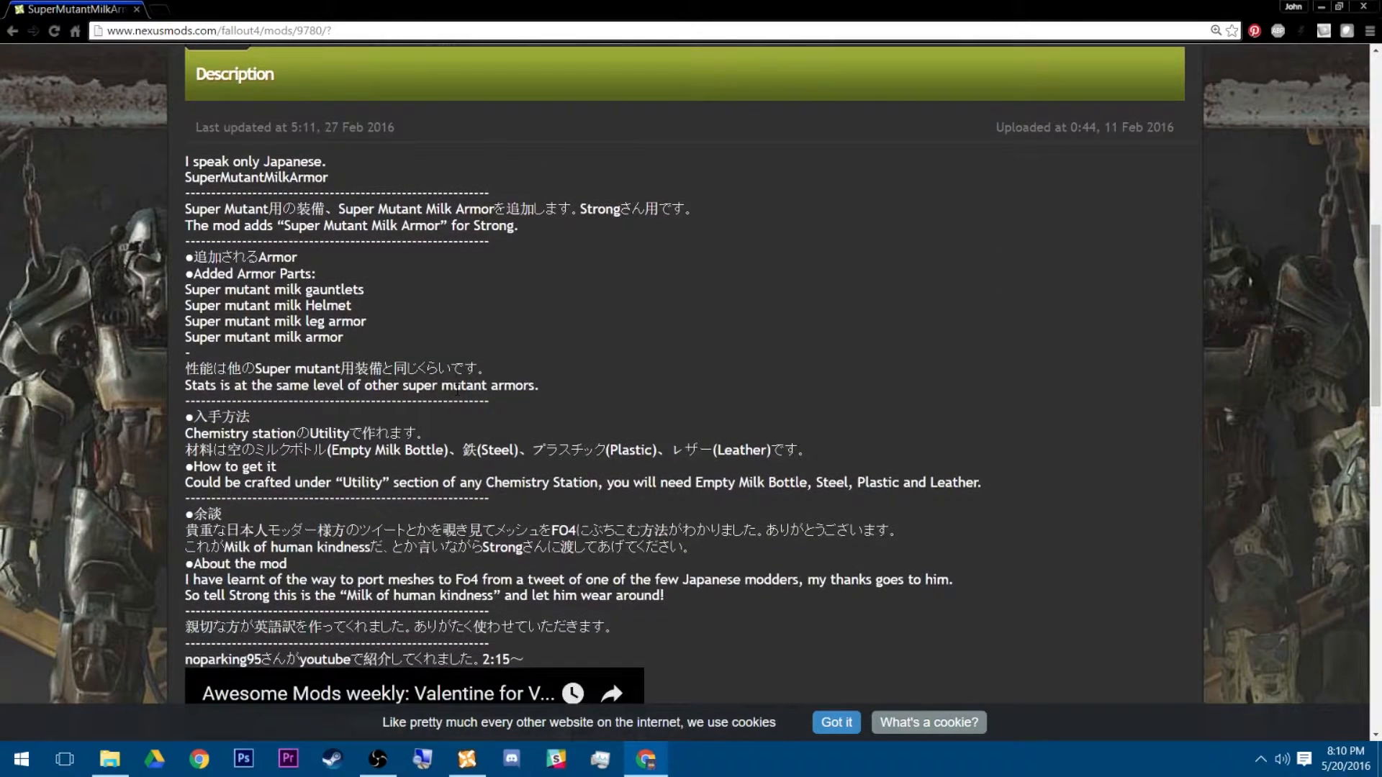
scroll(457, 389, "down", 1)
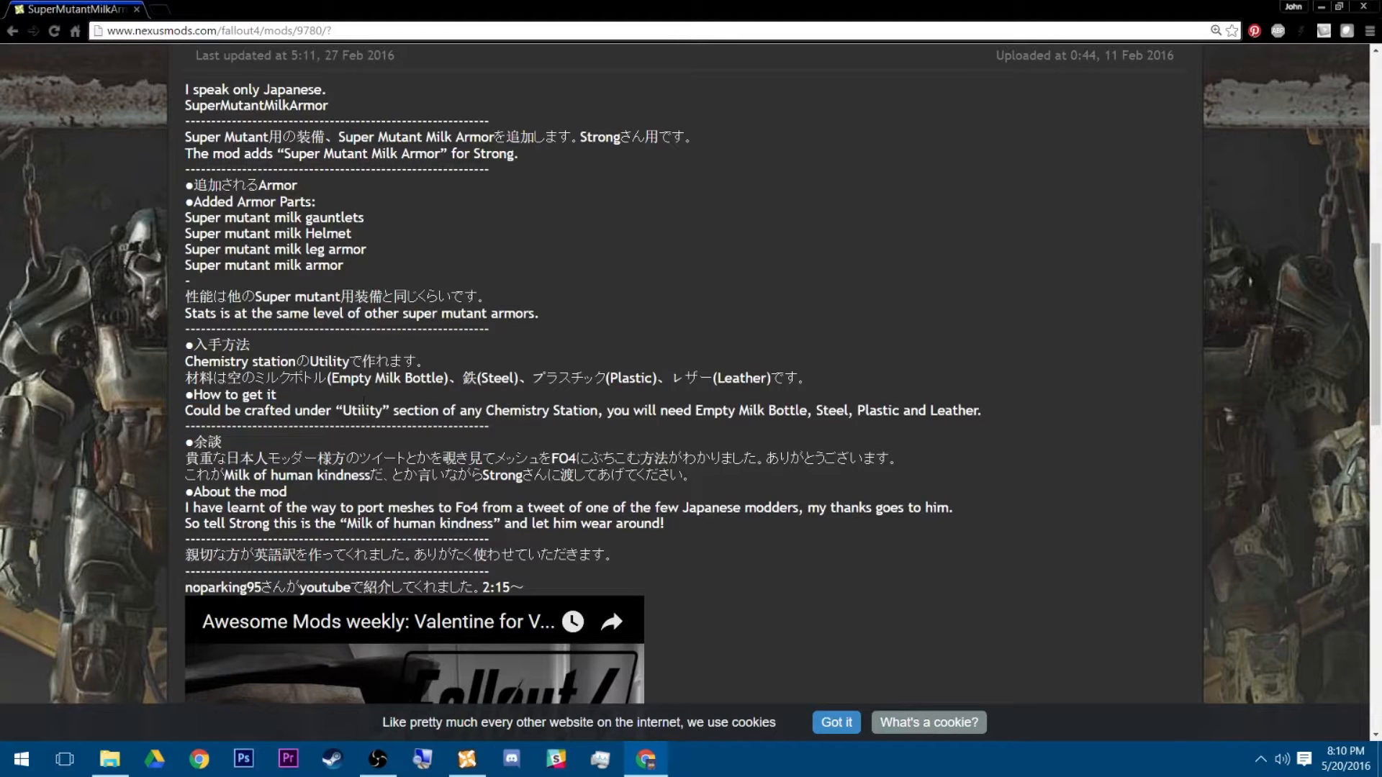
left_click_drag(276, 394, 253, 360)
left_click(322, 410)
left_click_drag(321, 410, 281, 400)
left_click(594, 318)
scroll(606, 303, "up", 4)
scroll(606, 296, "up", 4)
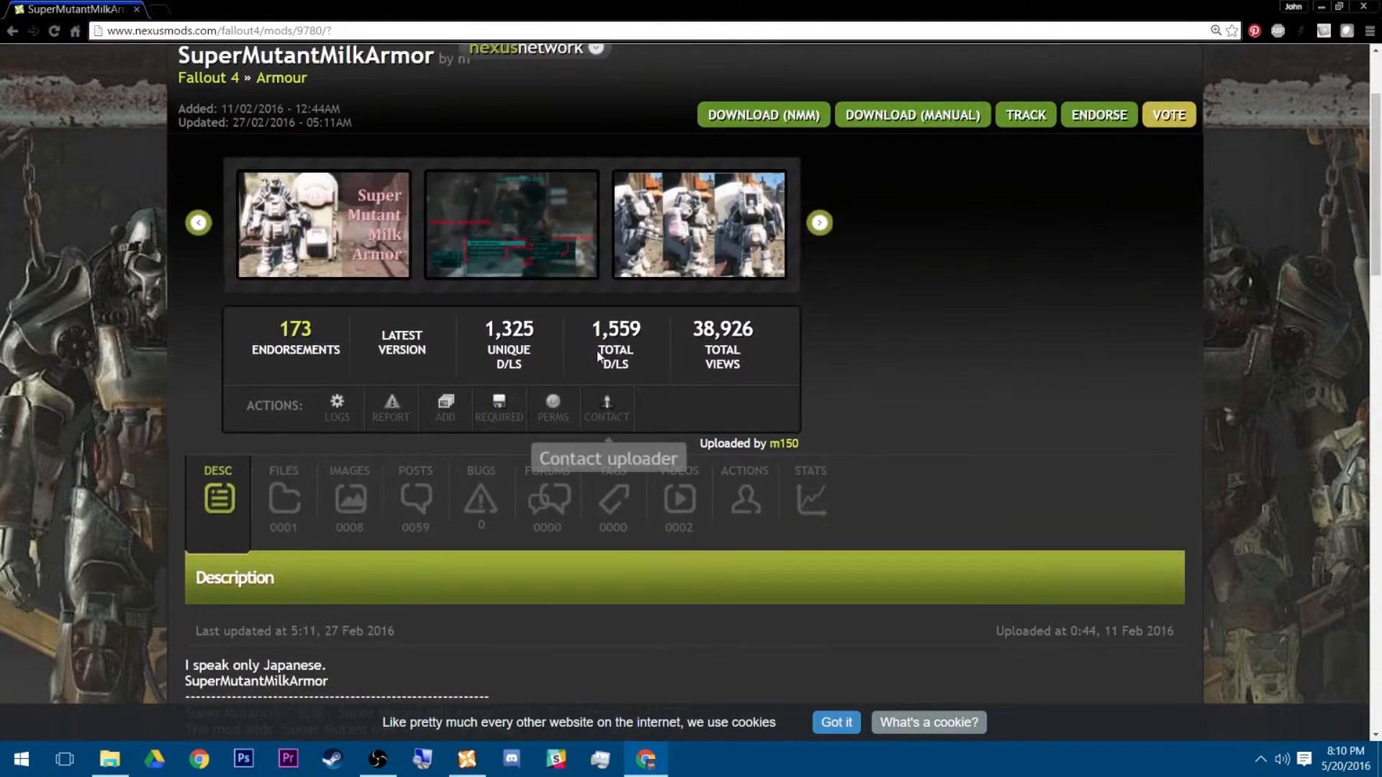
scroll(574, 429, "up", 2)
scroll(574, 439, "down", 7)
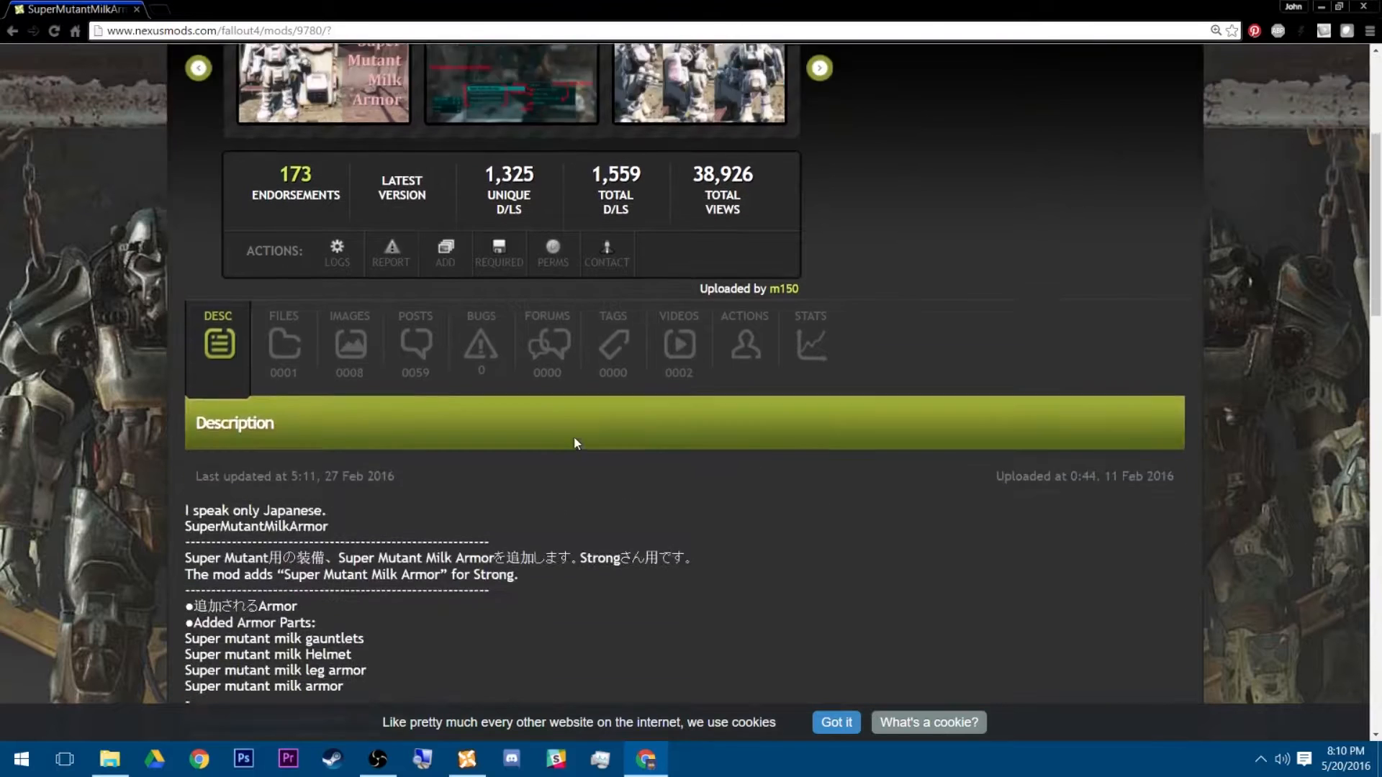
scroll(575, 442, "up", 7)
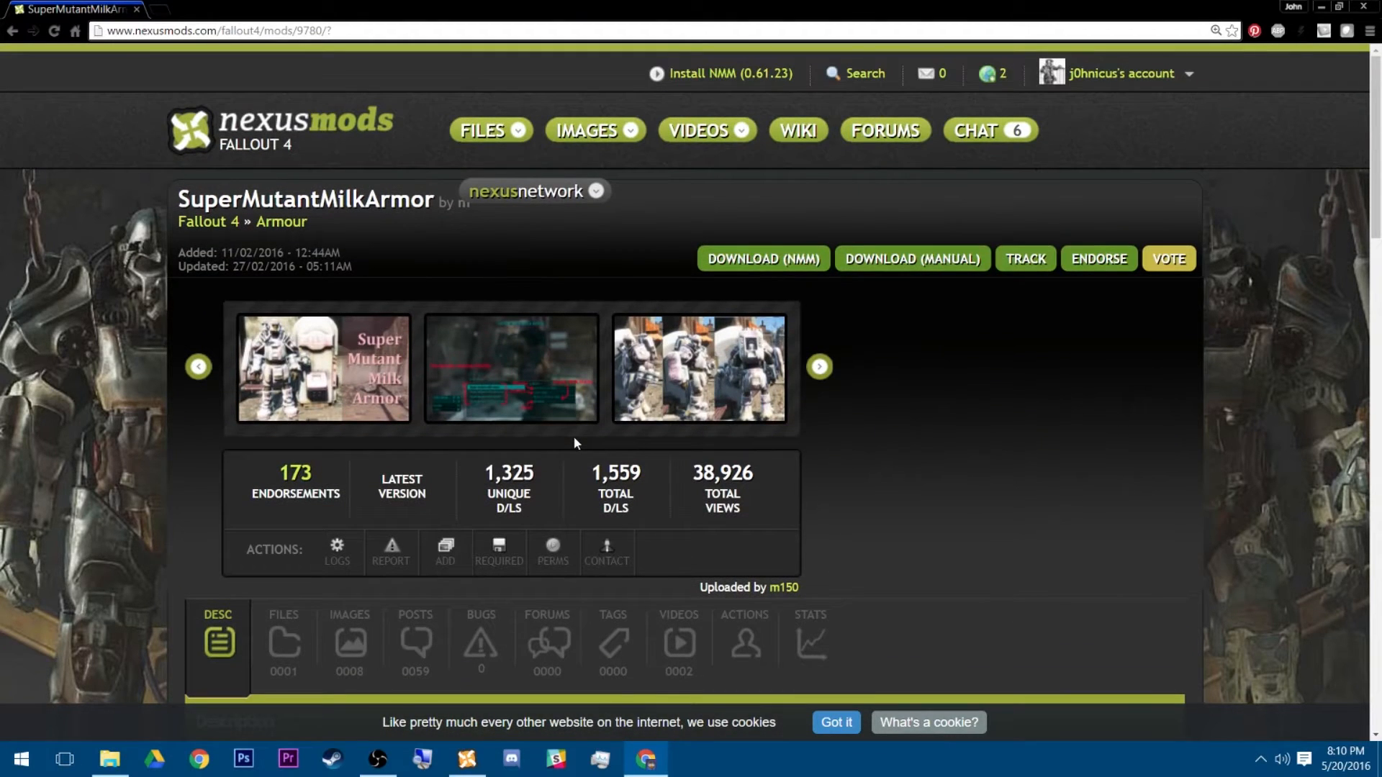
scroll(574, 438, "down", 4)
scroll(574, 438, "up", 4)
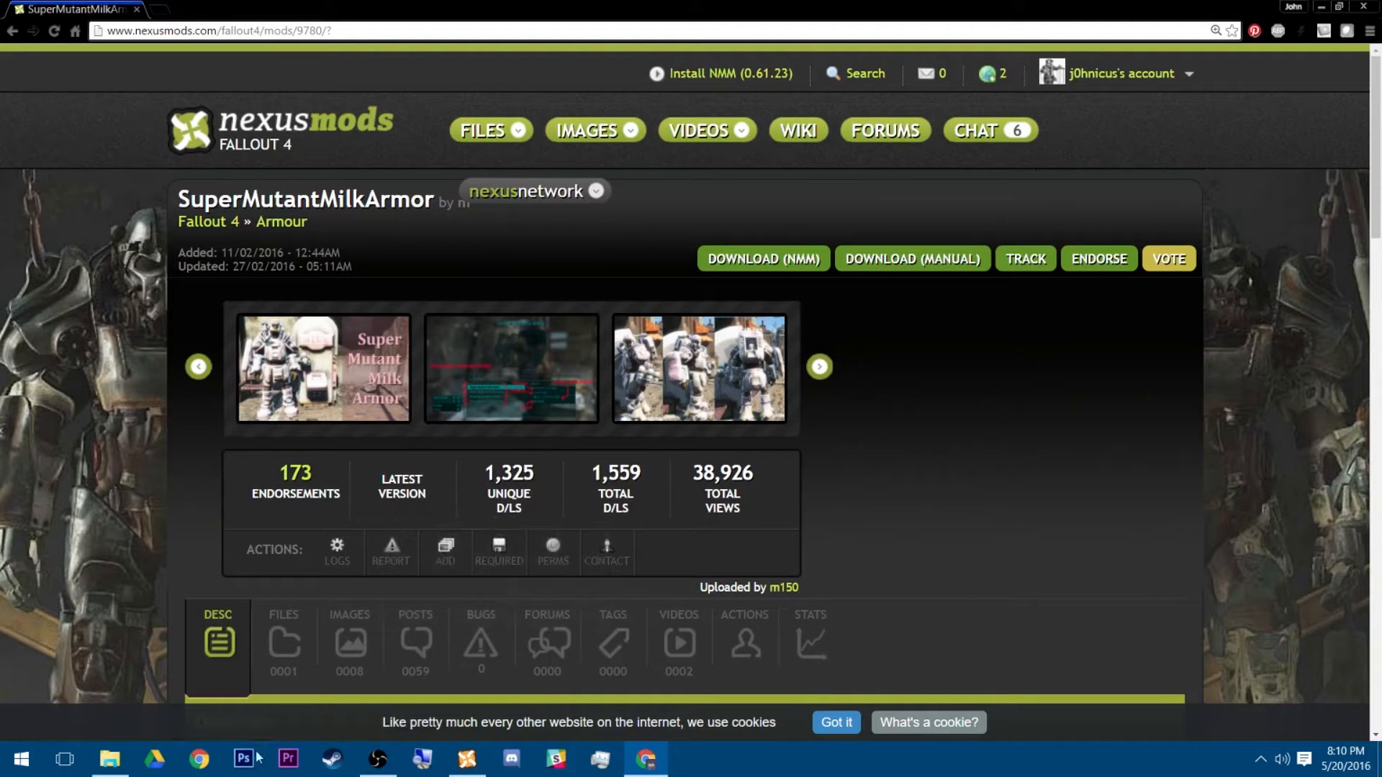
Launch FO4Edit.exe from its folder in File Explorer and deselect every plugin in the plugin selection list
left_click(109, 758)
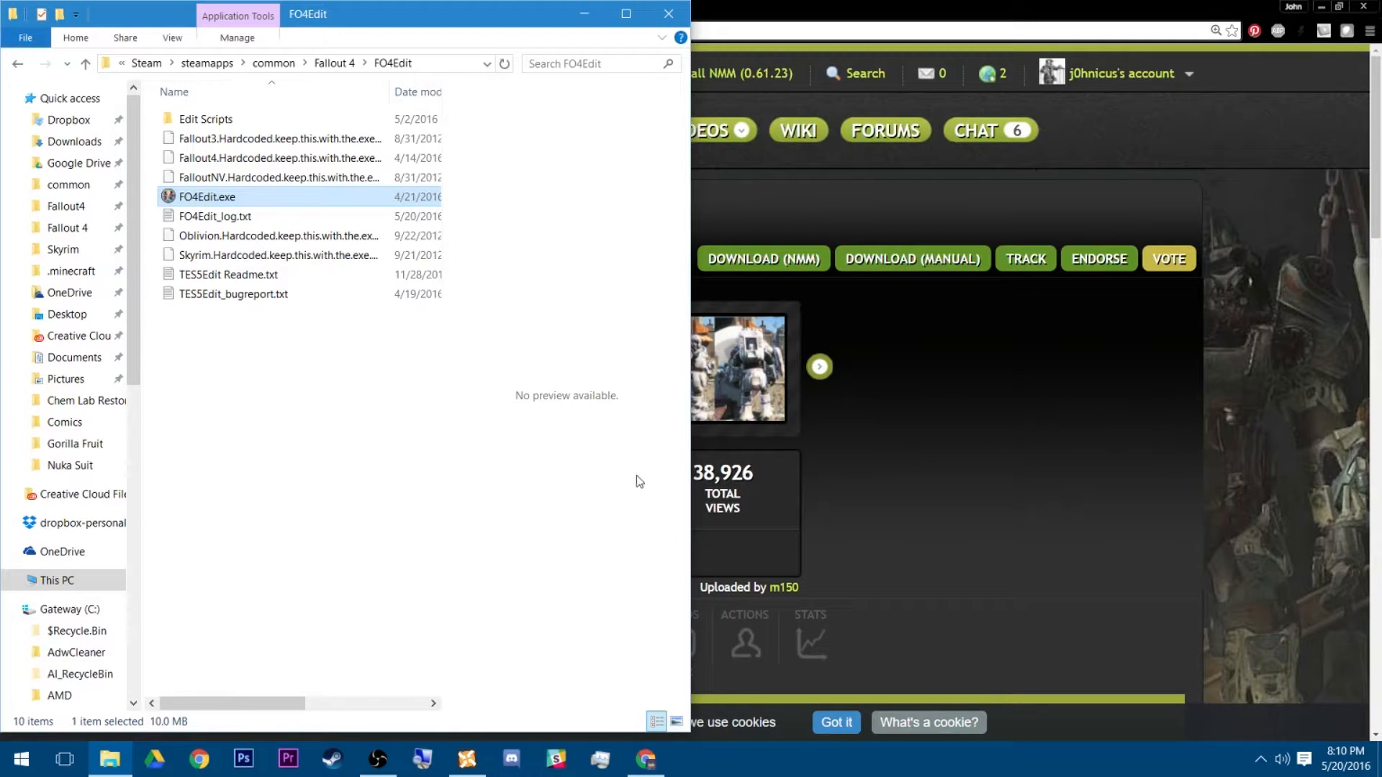
double_click(186, 198)
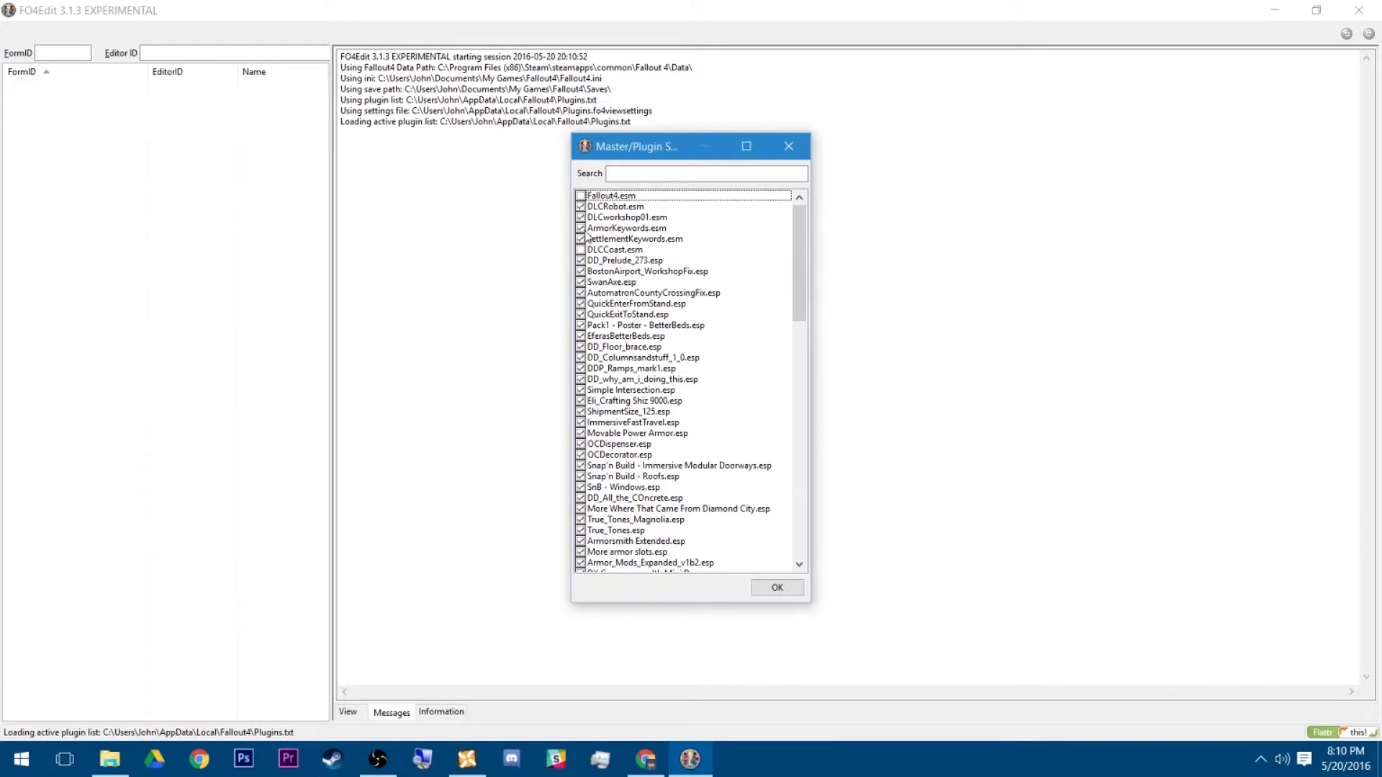
left_click_drag(796, 253, 780, 208)
right_click(668, 207)
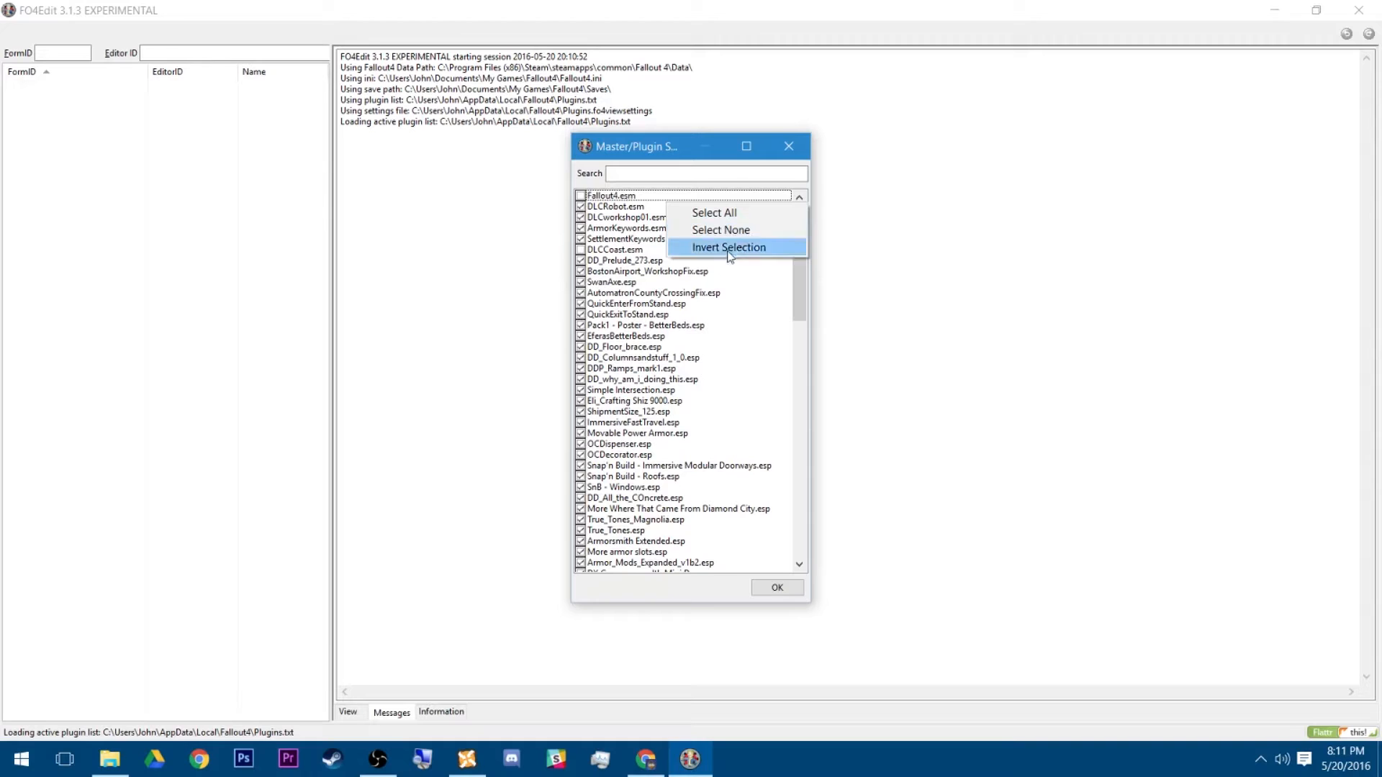
left_click(742, 230)
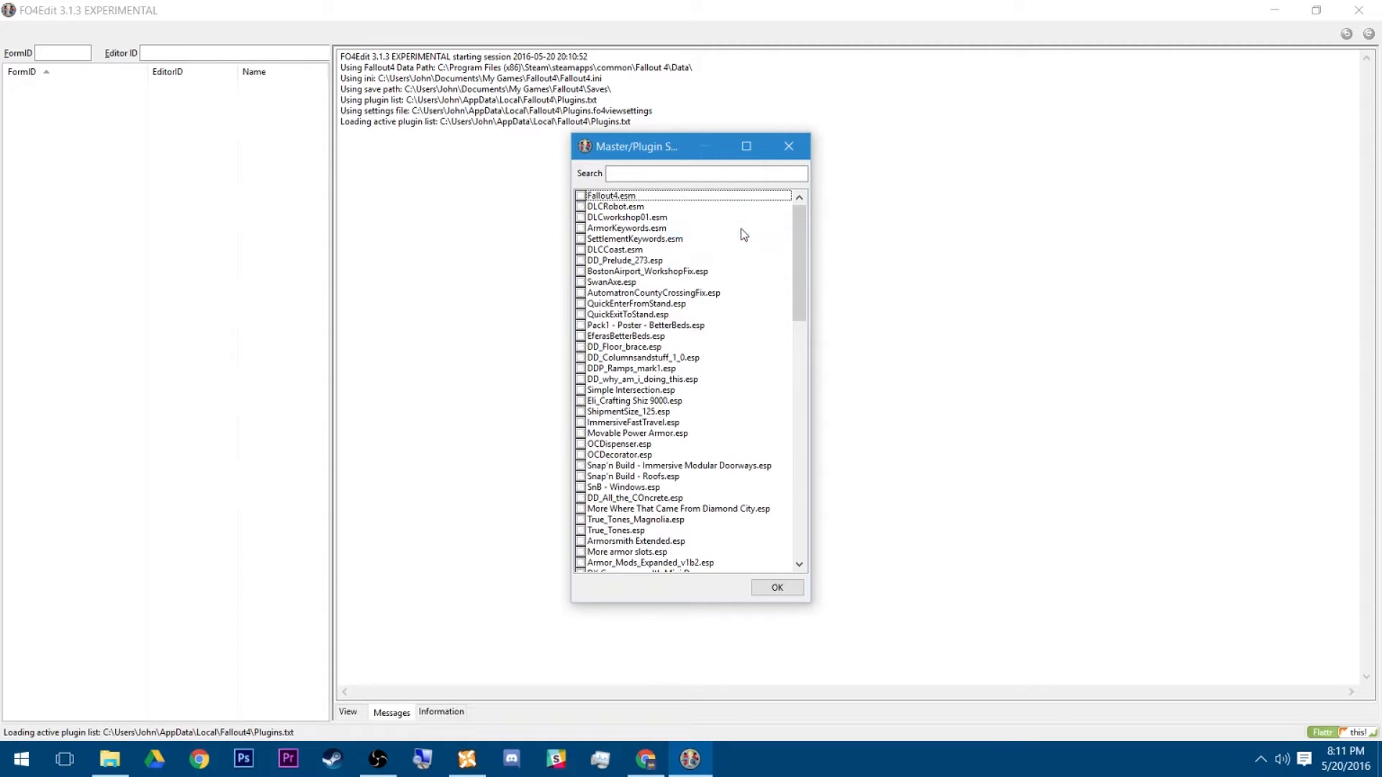
Mark ArmorKeywords.esm, SettlementKeywords.esm, Crafting Workbench.esp and all five Crafting Workbenches add-on plugins for loading
left_click(580, 228)
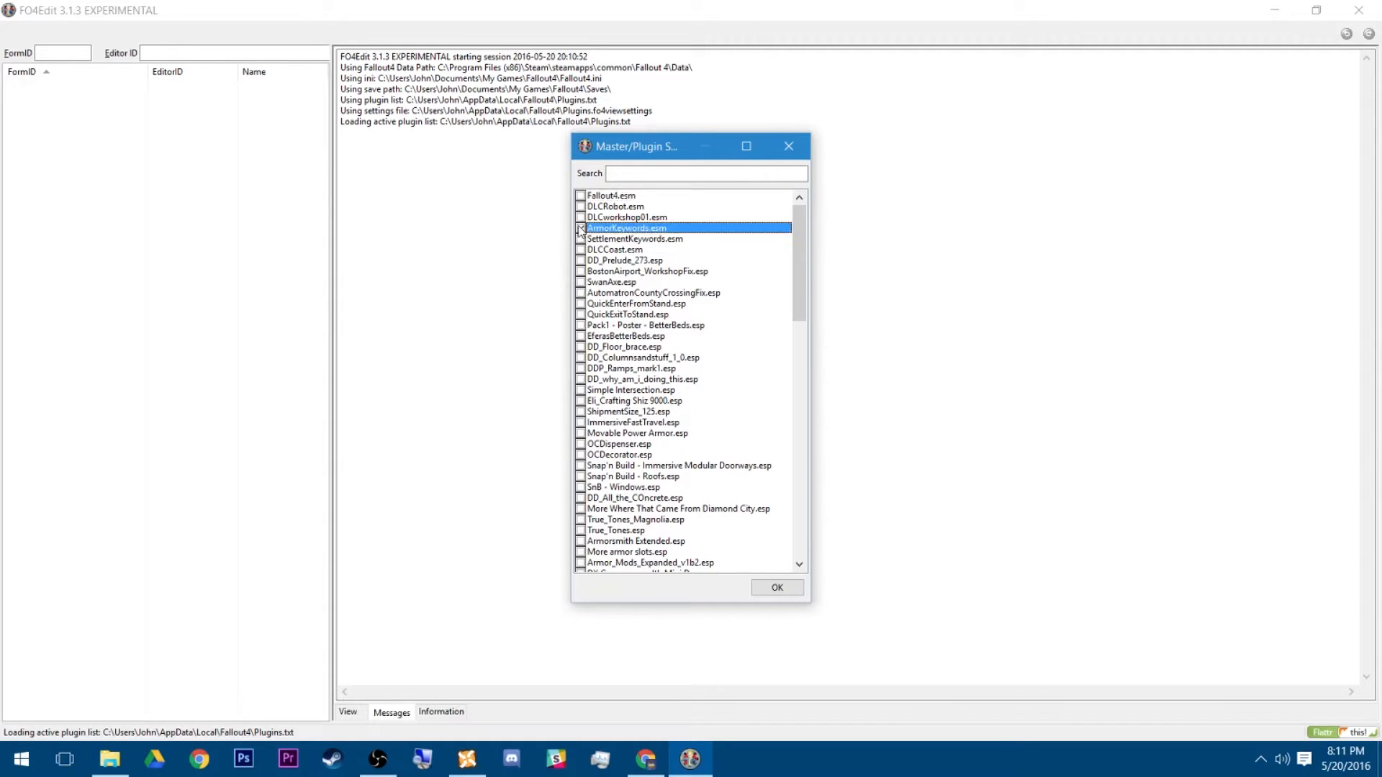
left_click(580, 239)
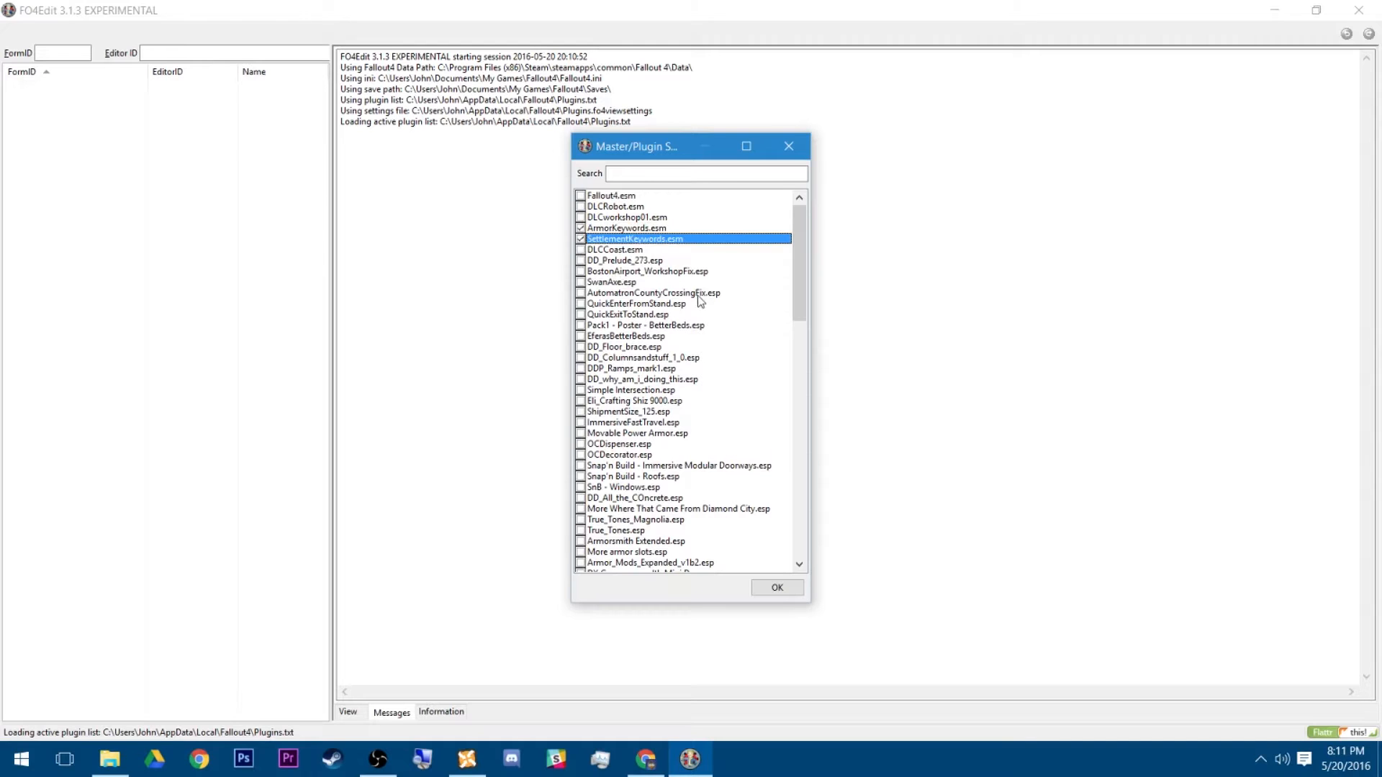
left_click_drag(799, 270, 802, 337)
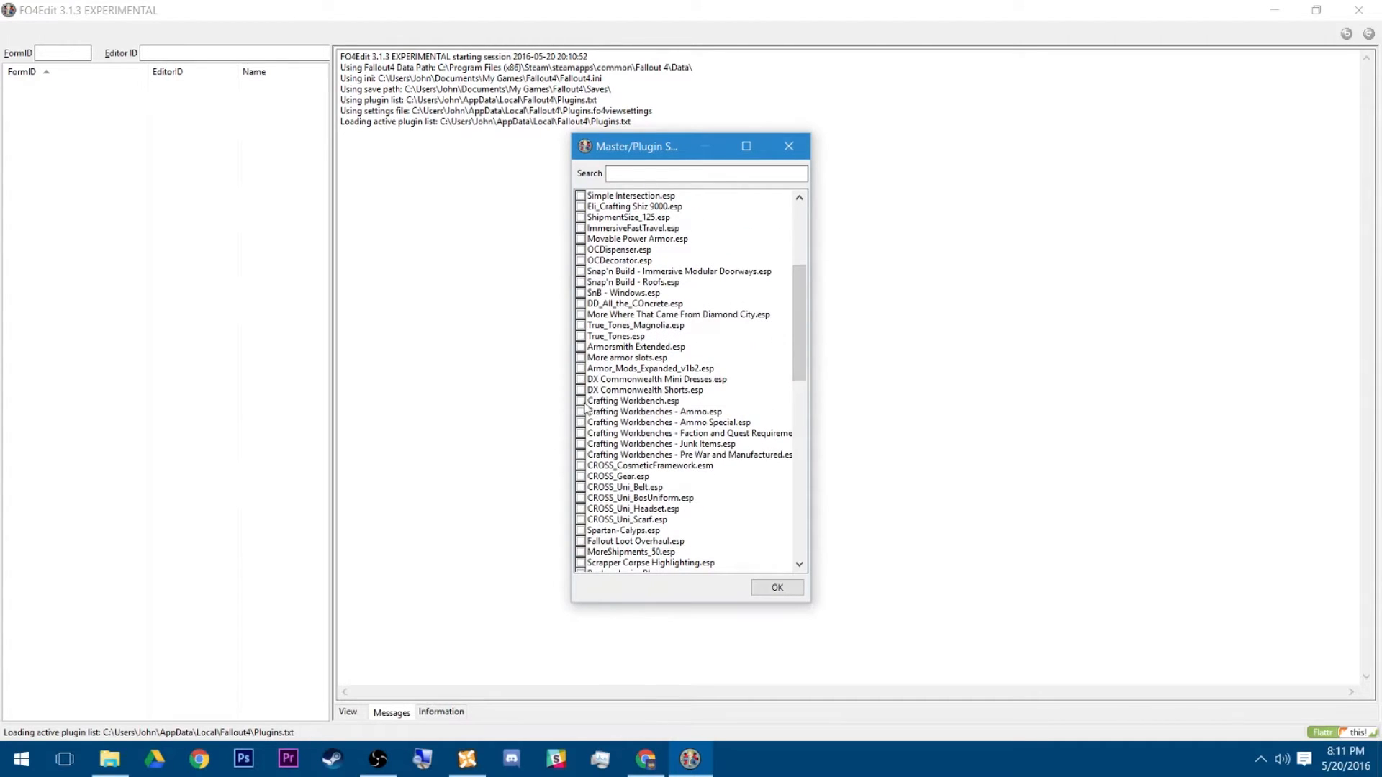
left_click(582, 400)
left_click(582, 411)
left_click(581, 423)
left_click(581, 434)
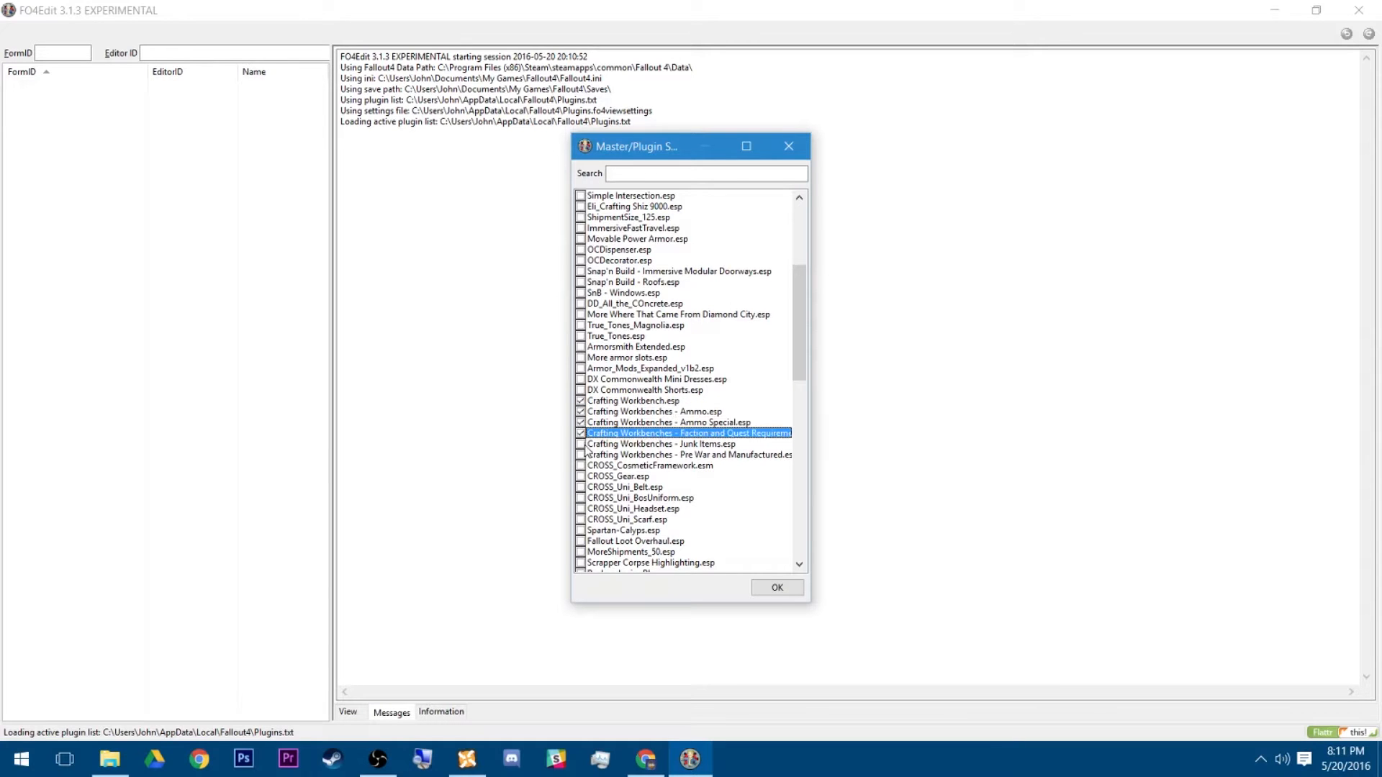
left_click(581, 444)
left_click(582, 455)
Add SuperMutantMilkArmor.esp to the selection and load the chosen plugins
left_click_drag(797, 343, 798, 511)
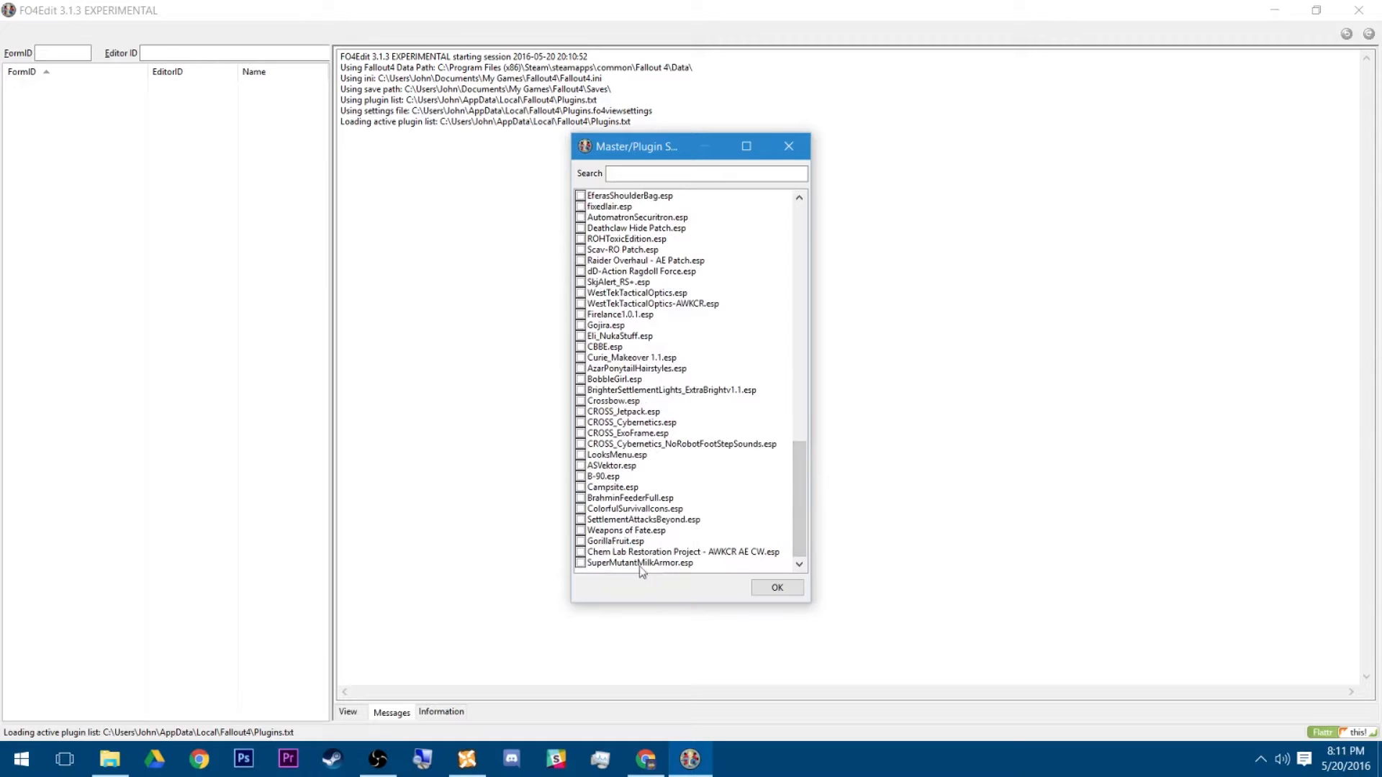
left_click(581, 562)
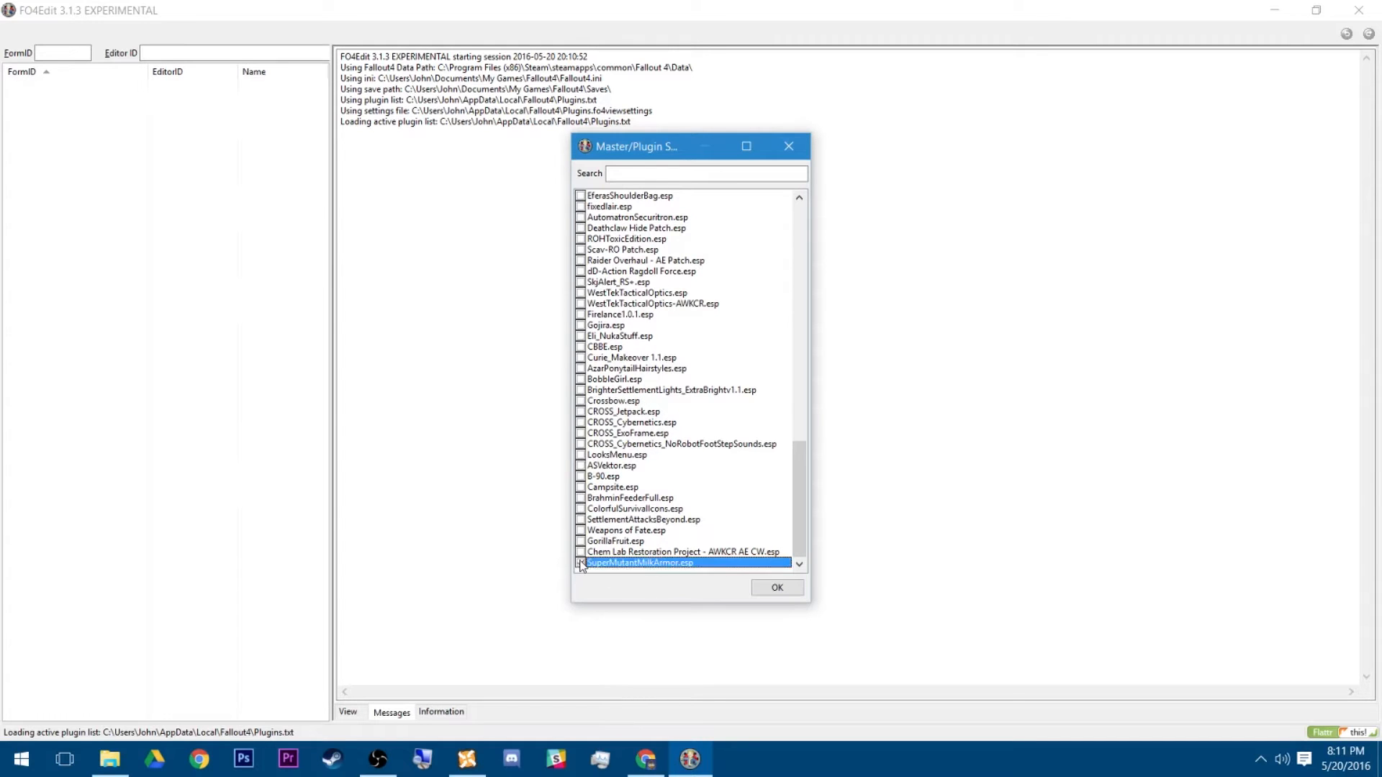
left_click(775, 588)
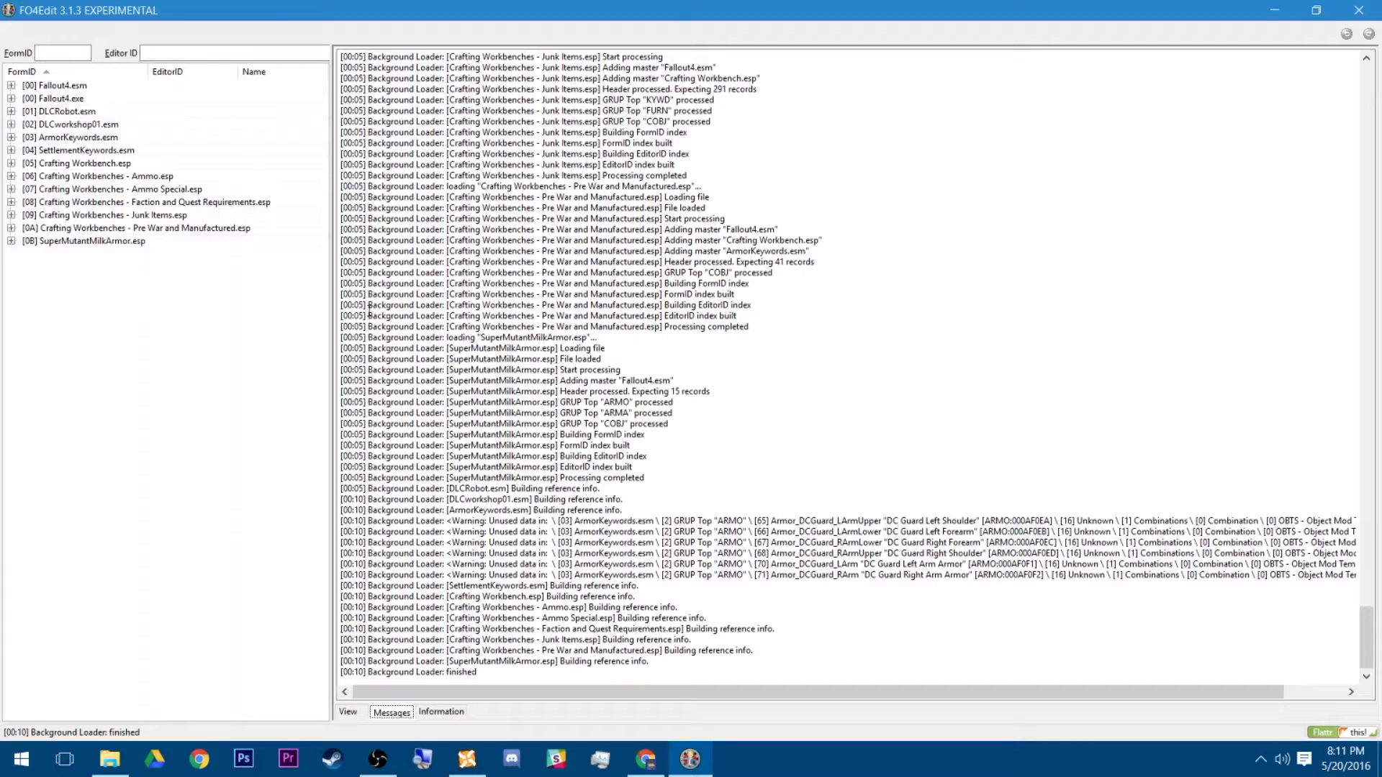
Expand SuperMutantMilkArmor.esp and look through the arms, torso and lower-body records in its Armor Addon group
left_click(10, 242)
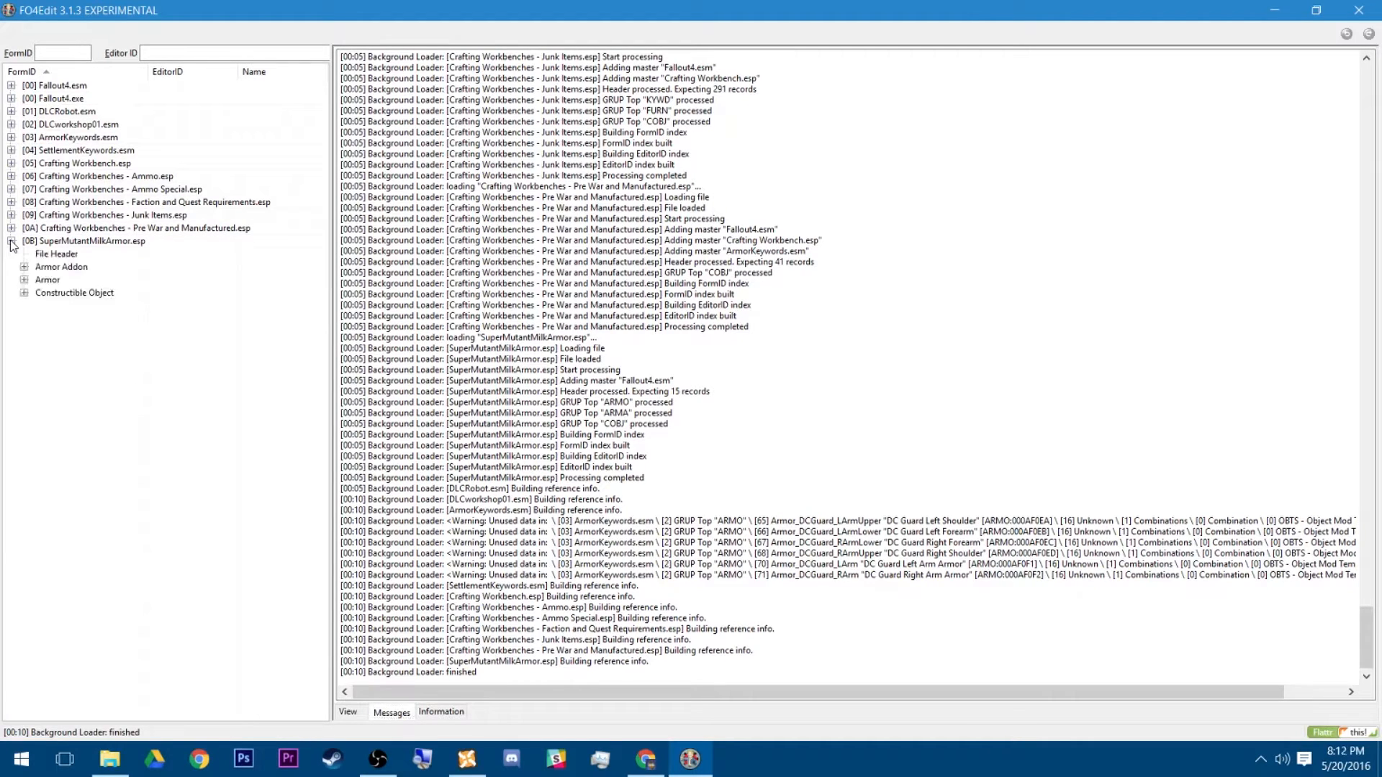
left_click(67, 231)
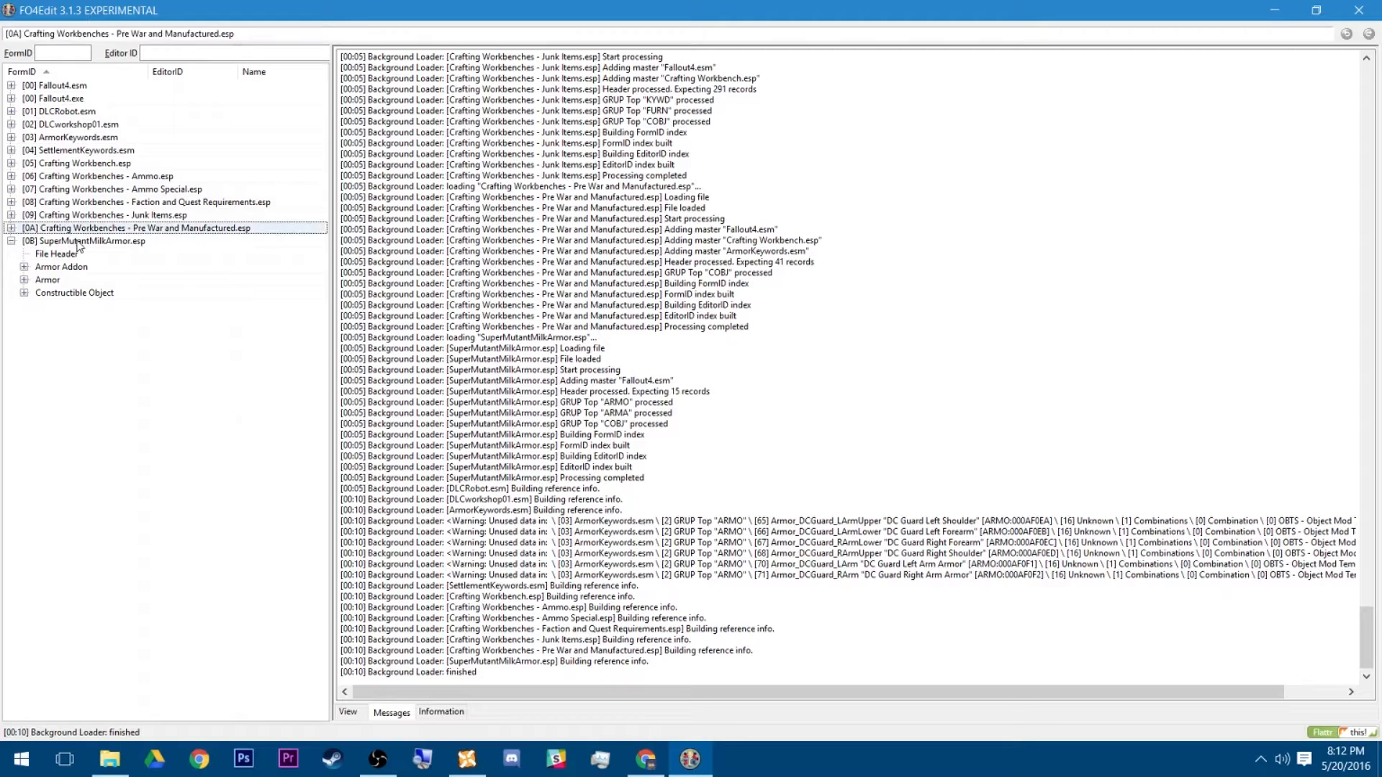
left_click(76, 241)
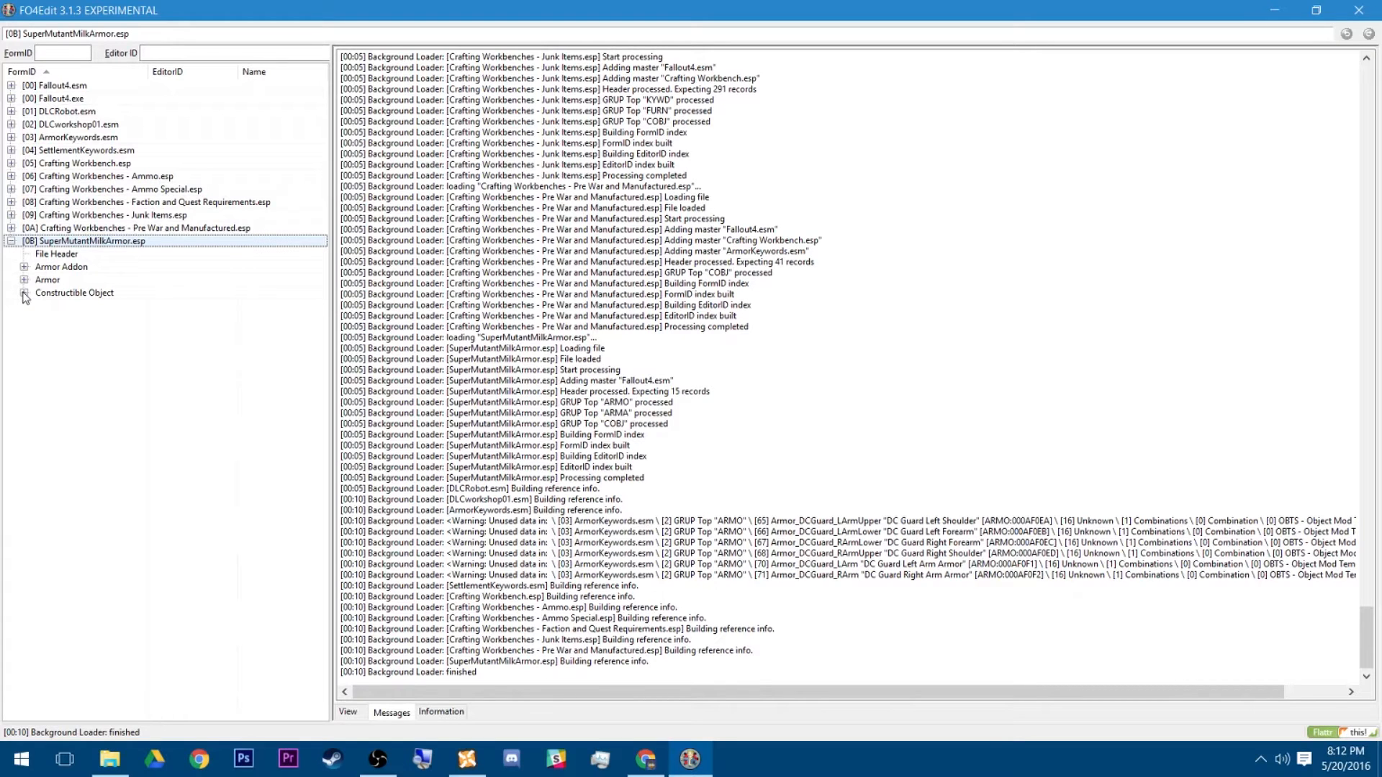
left_click(23, 267)
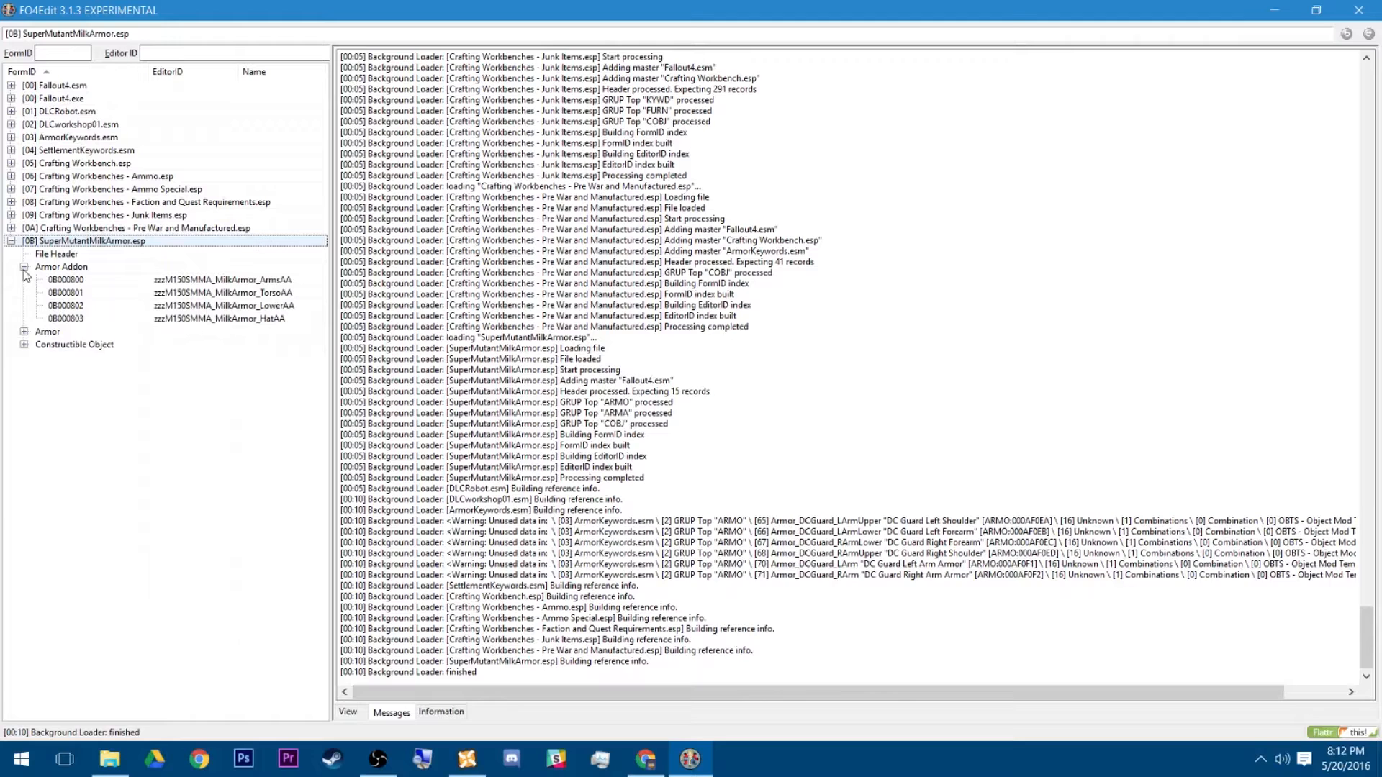
left_click(115, 281)
left_click(138, 296)
left_click(151, 306)
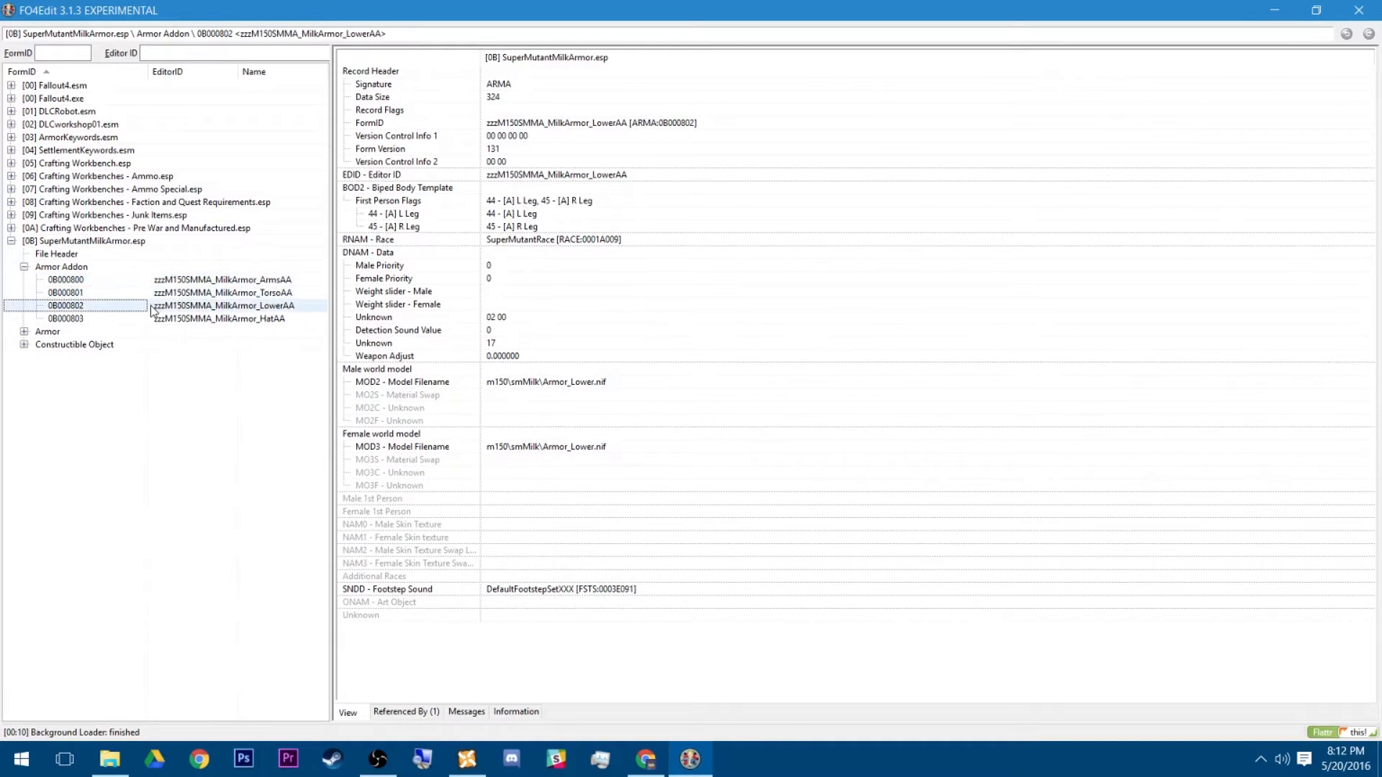
Expand the mod's Armor group and look through its four armor records
left_click(46, 333)
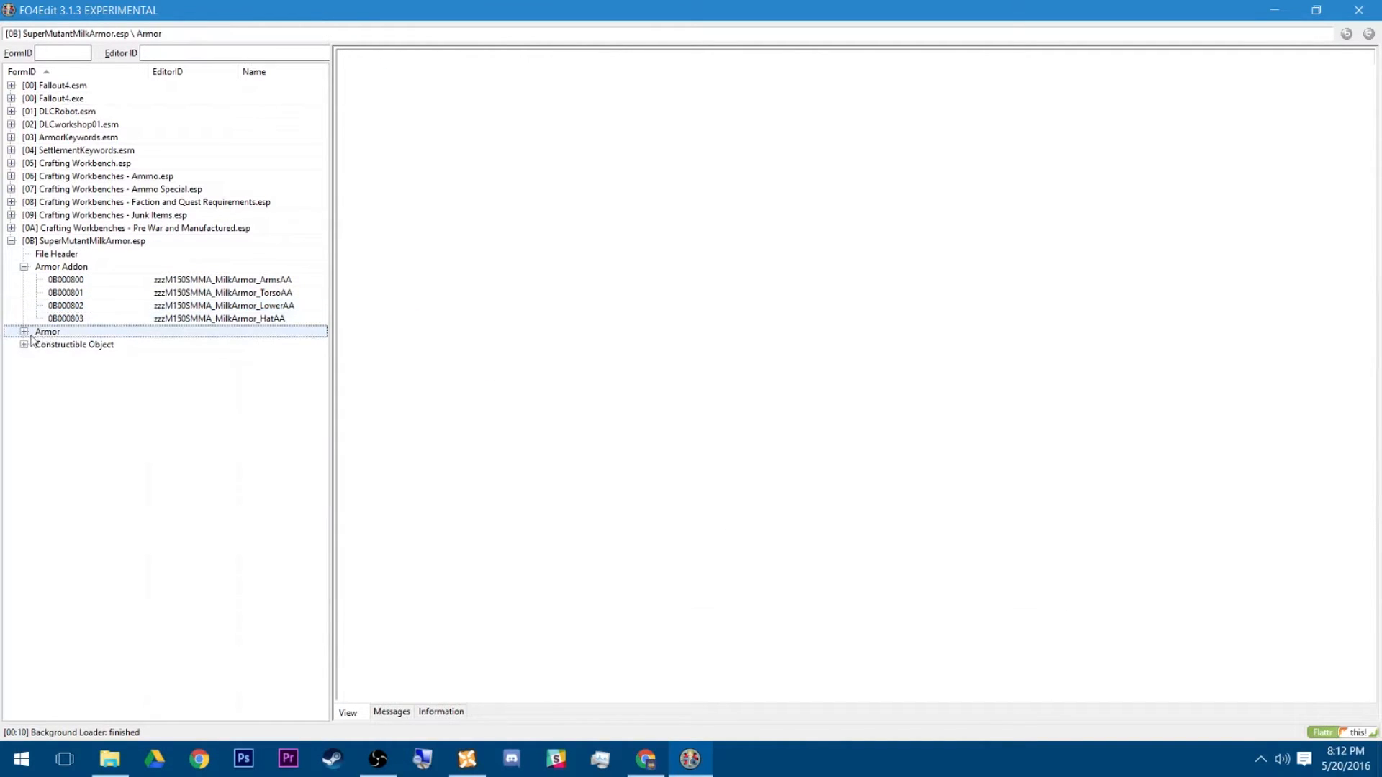
left_click(24, 332)
left_click(163, 350)
left_click(167, 360)
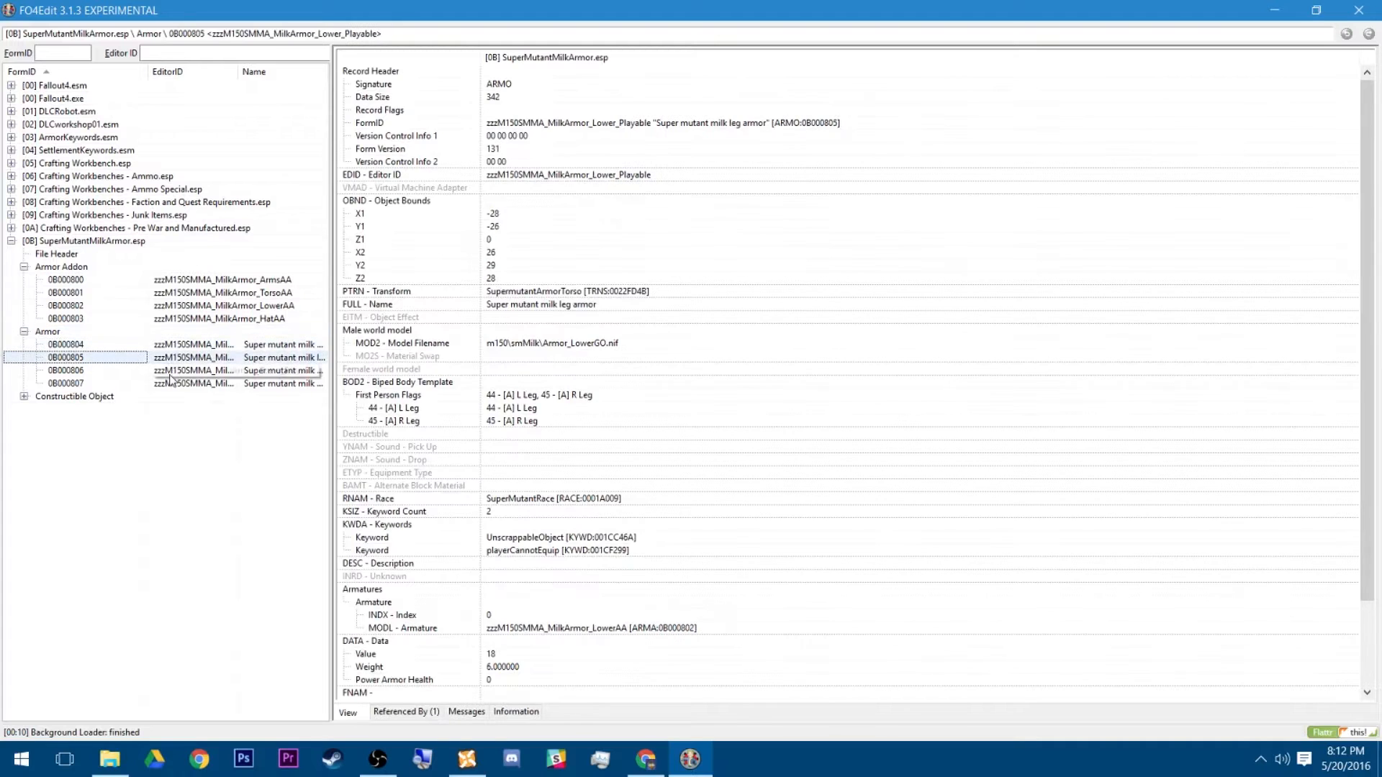
left_click(163, 373)
left_click(154, 384)
Expand the mod's Constructible Object group and look through the Arms, Lower, Torso and Hat recipes
left_click(89, 396)
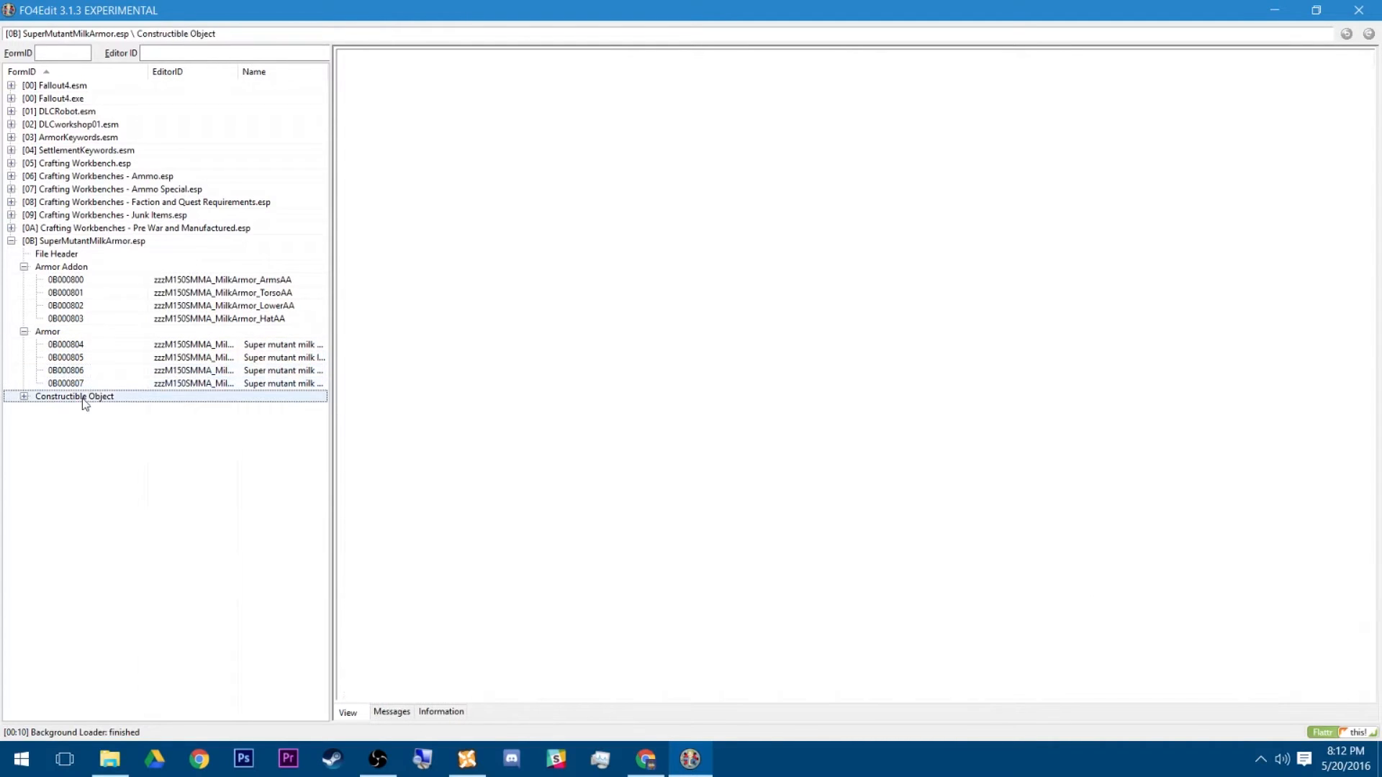
left_click(24, 396)
left_click(197, 413)
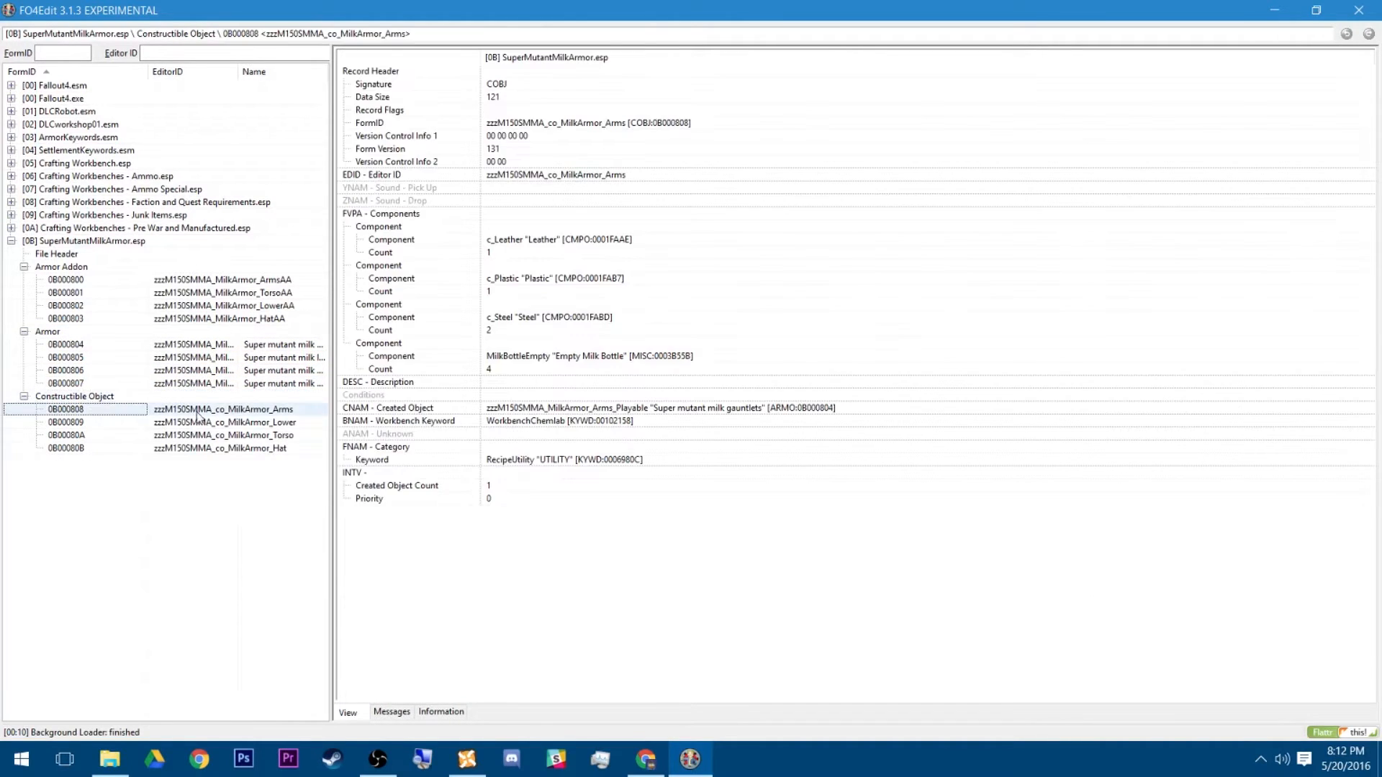
left_click(205, 425)
left_click(210, 440)
left_click(211, 449)
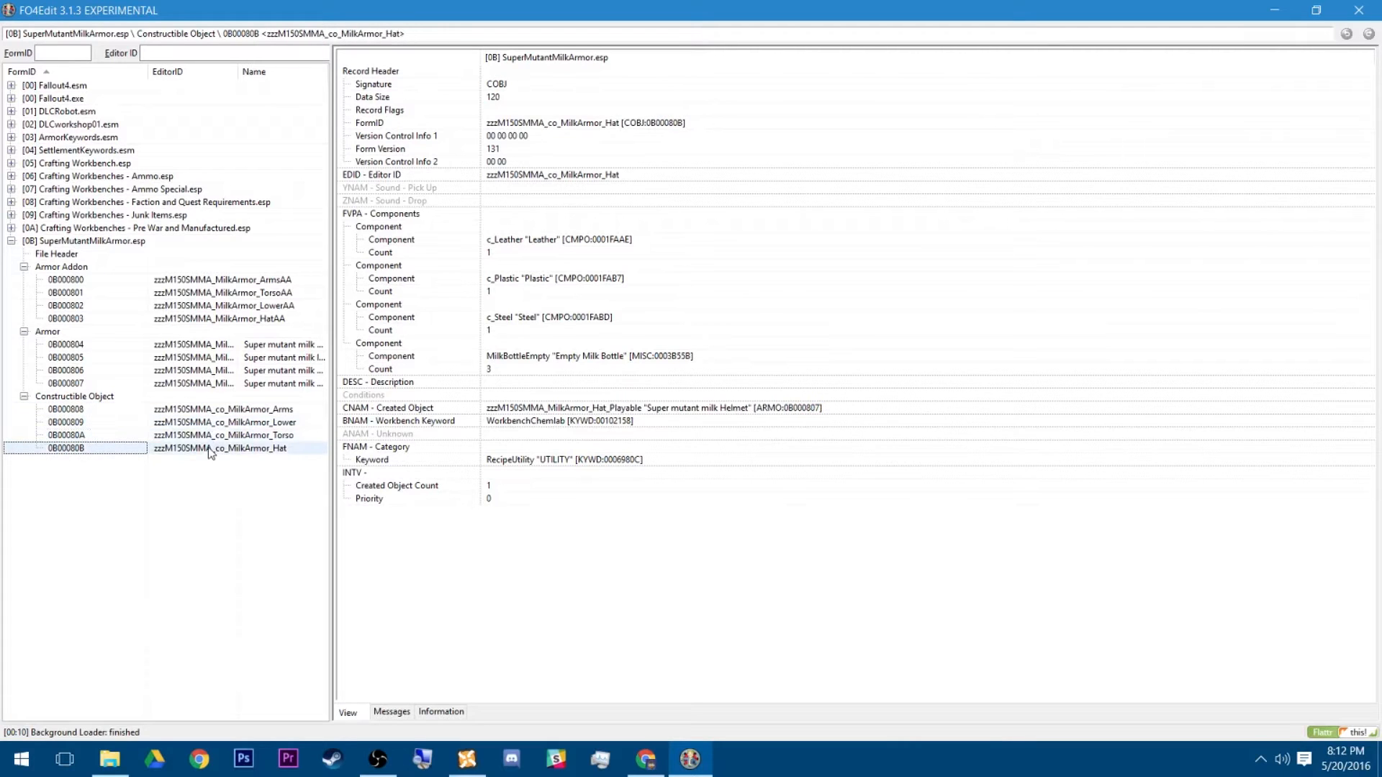
Examine the workbench keyword and the Empty Milk Bottle component in the MilkArmor_Arms recipe
left_click(220, 410)
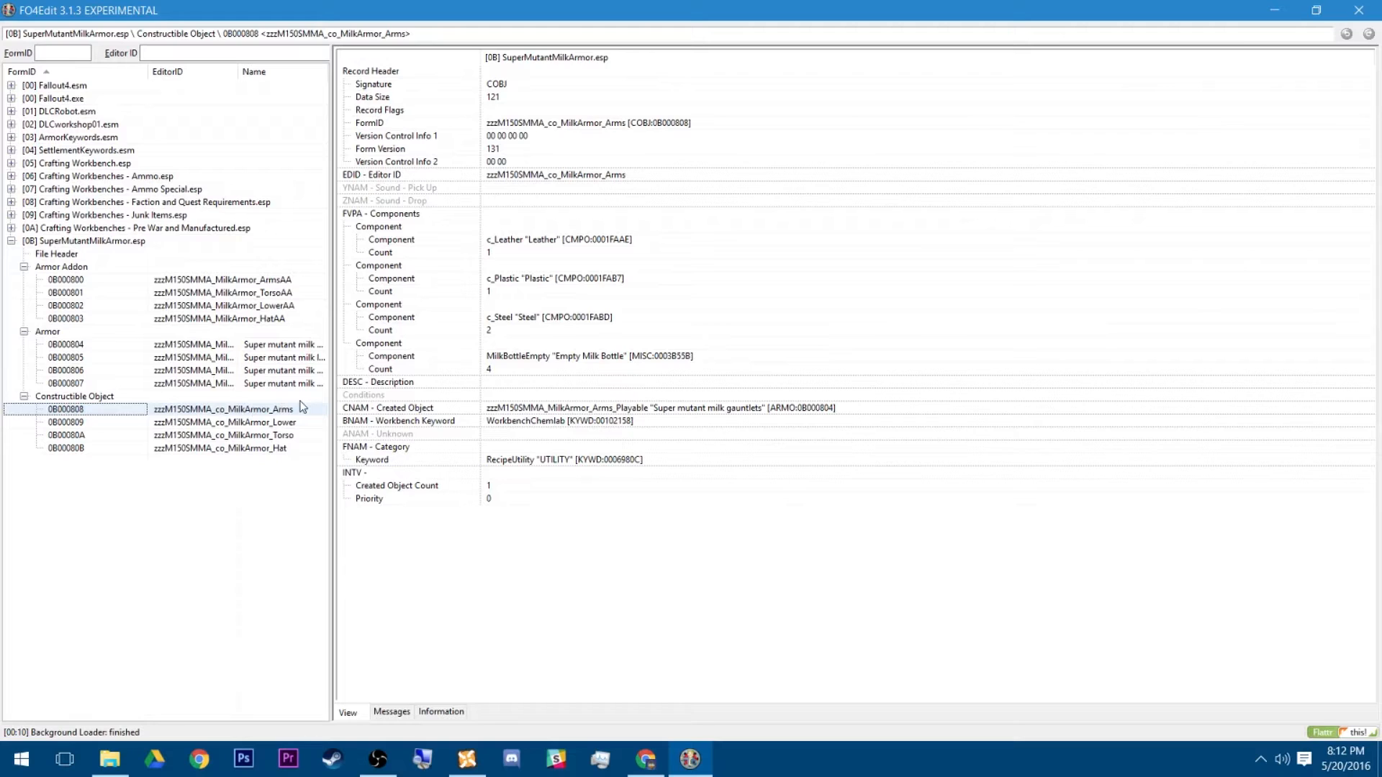
left_click(543, 425)
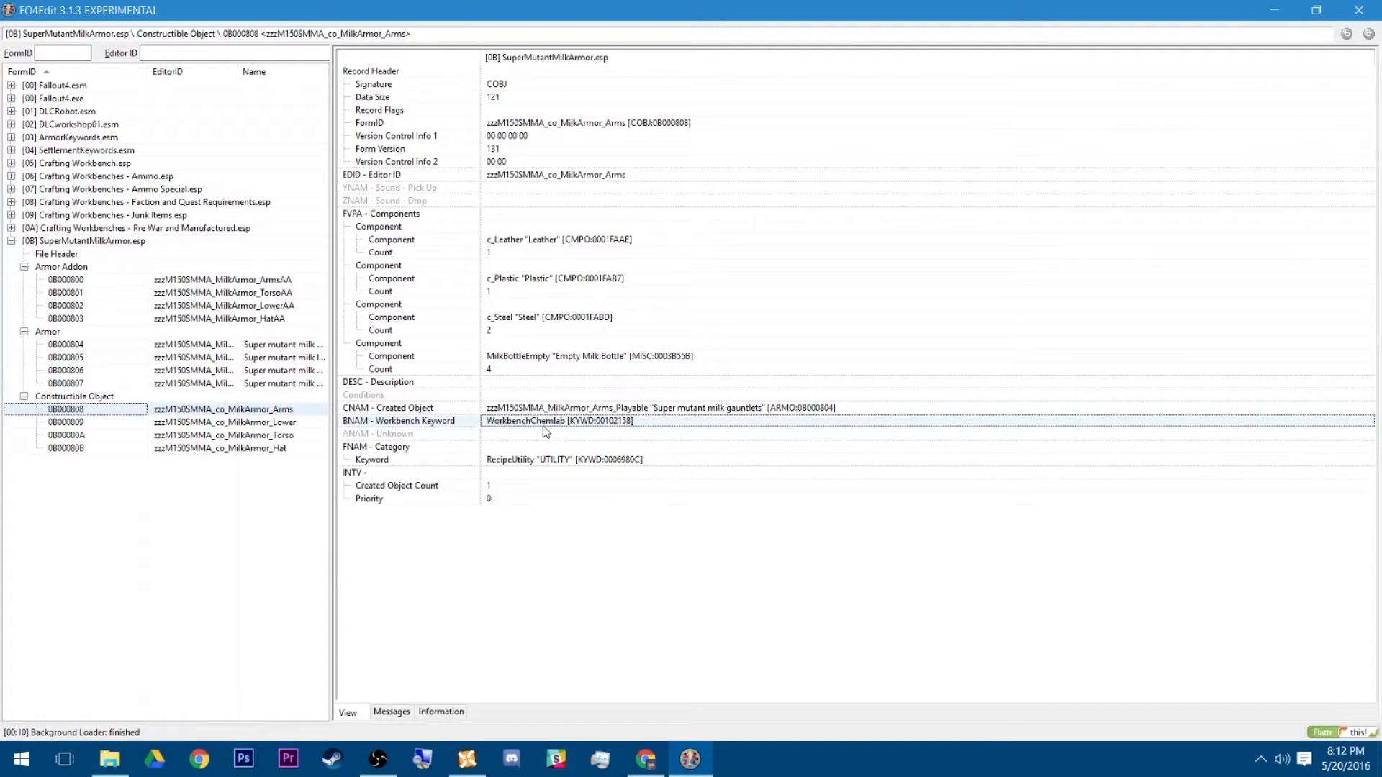
left_click(534, 358)
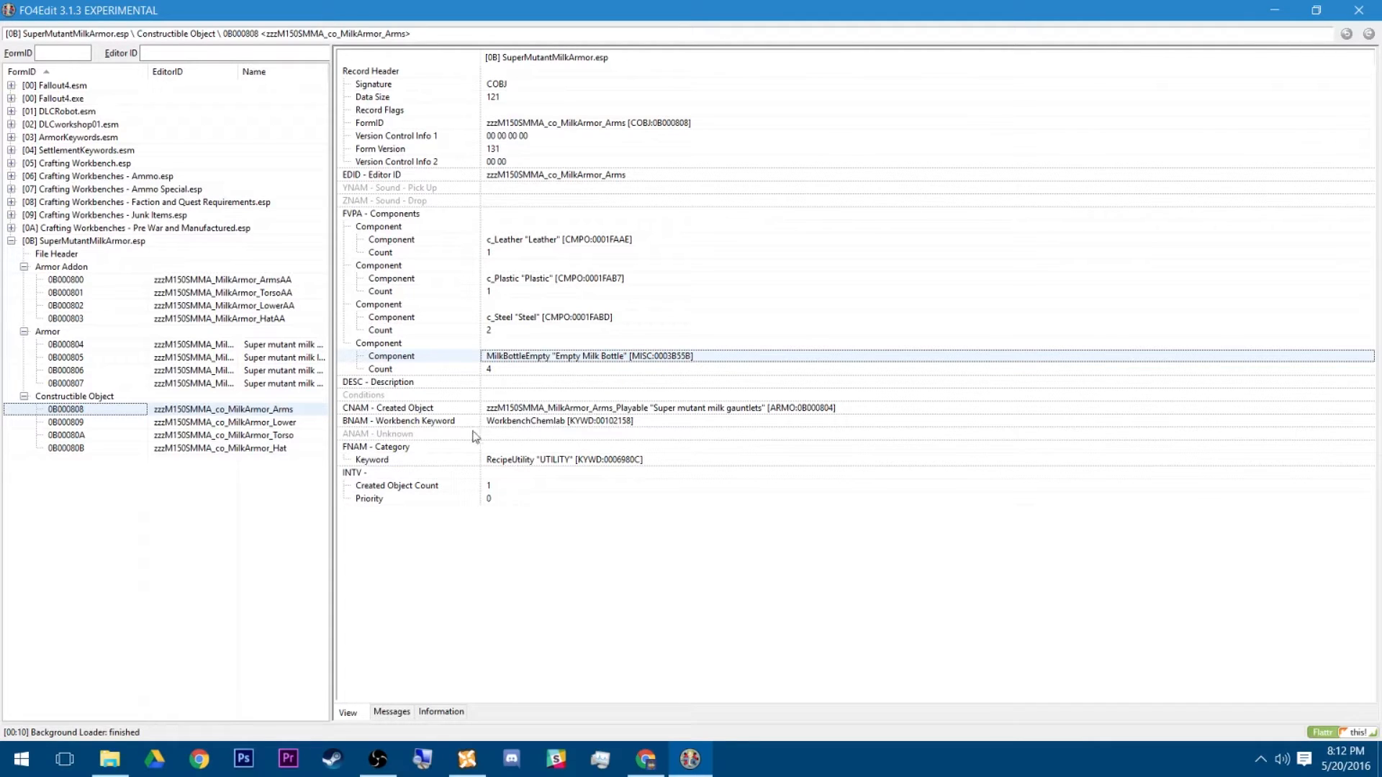
Examine the created object, workbench keyword, category keyword and Empty Milk Bottle component of the MilkArmor_Arms recipe
left_click(534, 408)
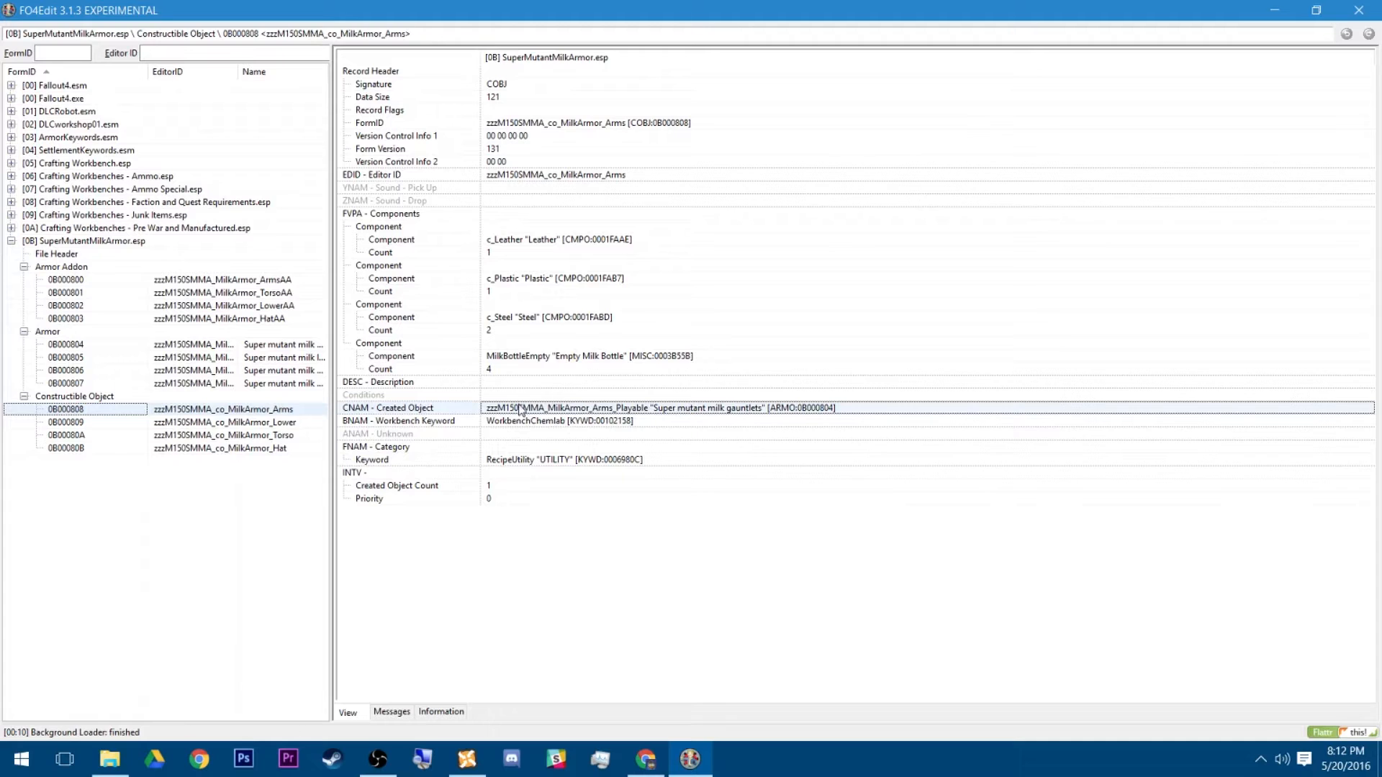
left_click(400, 424)
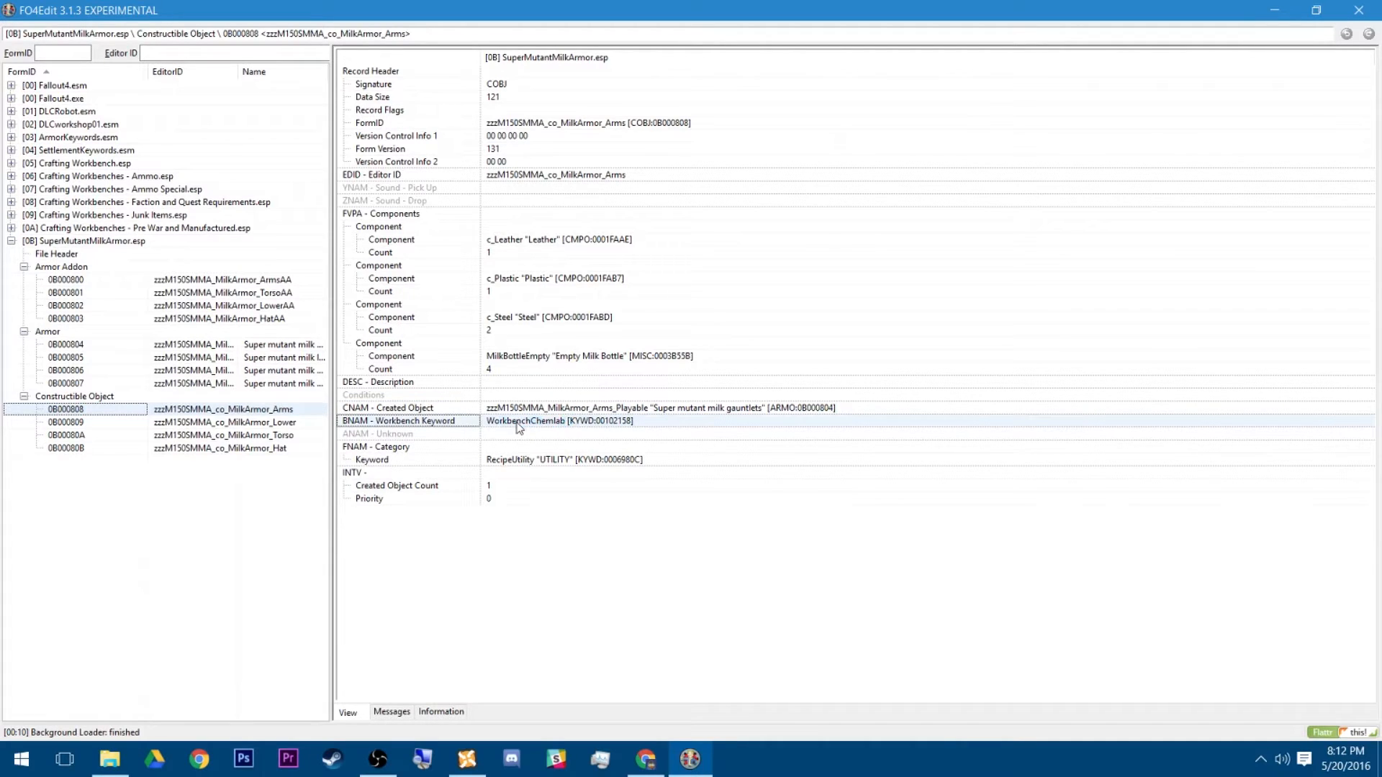
left_click(438, 462)
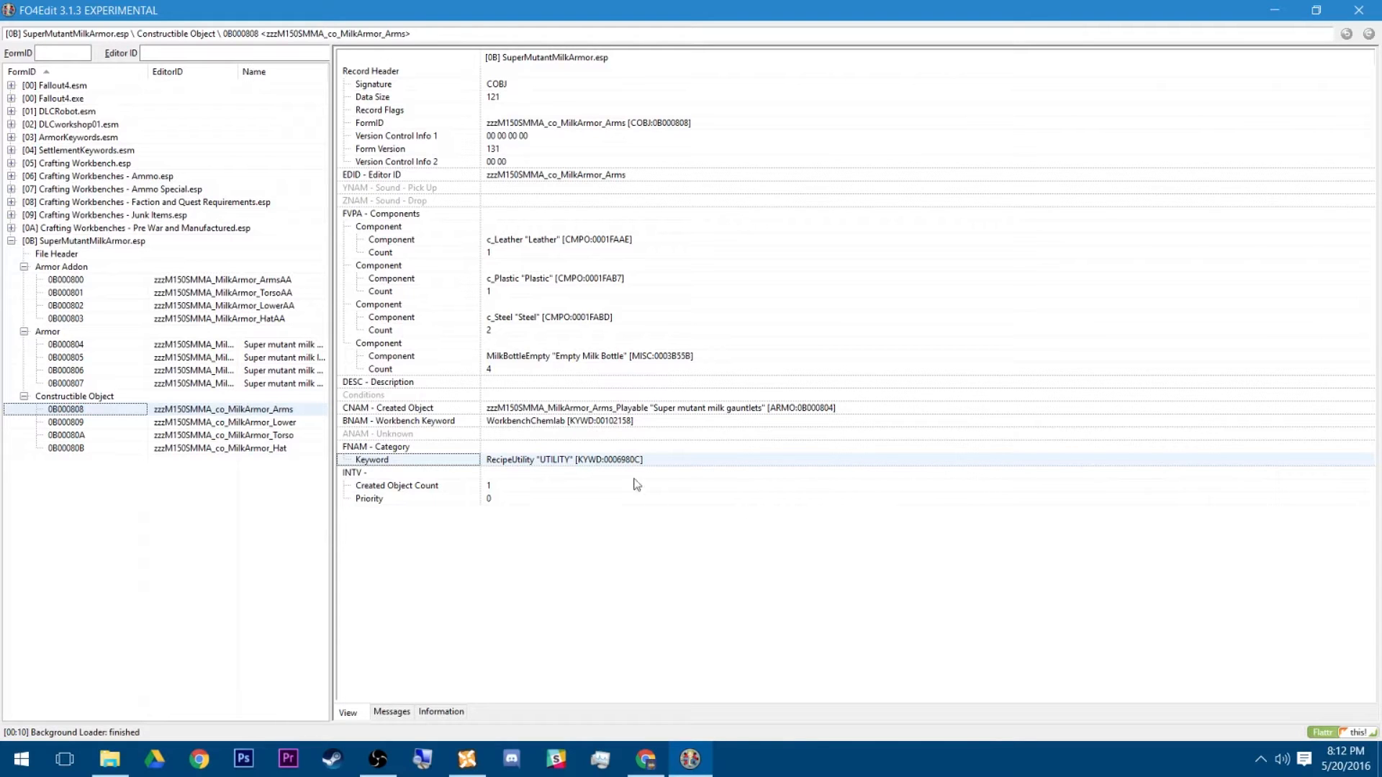
left_click(531, 413)
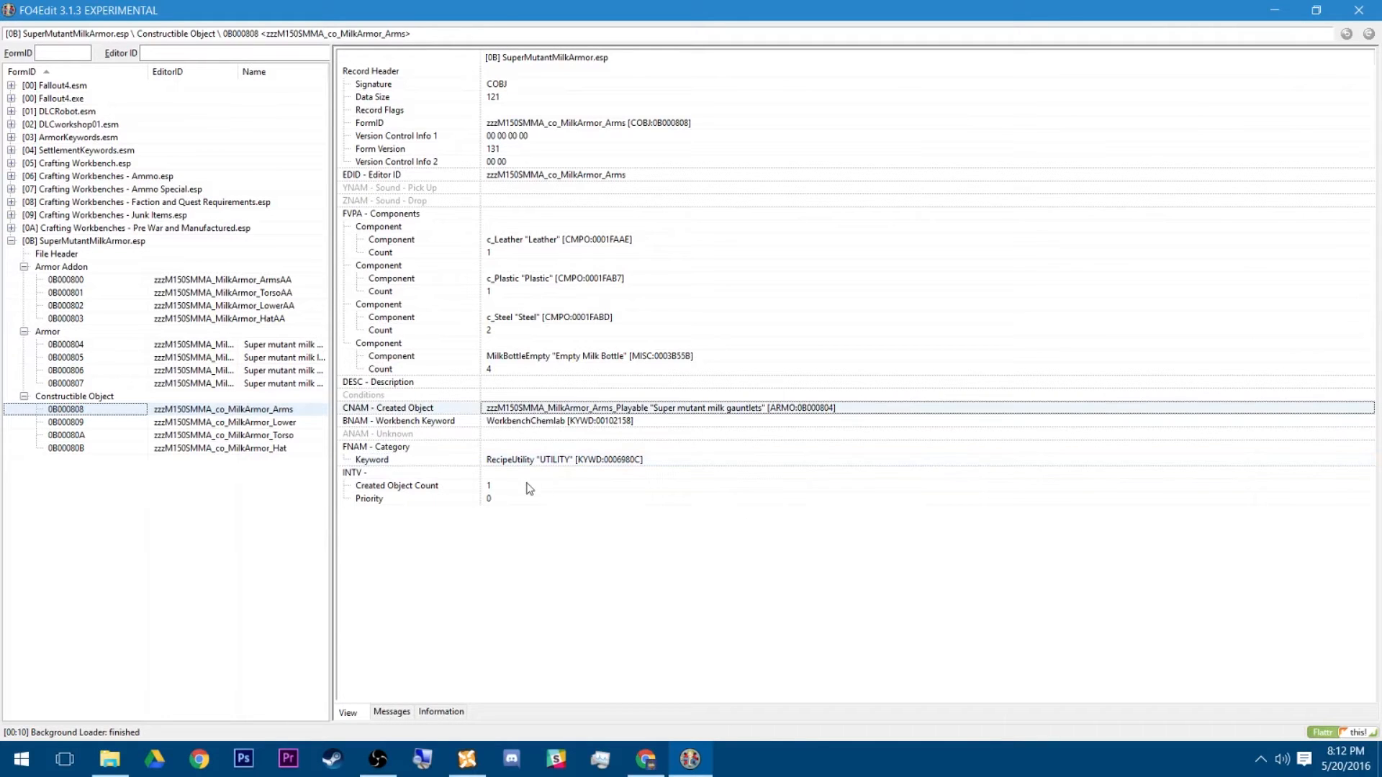
left_click(521, 425)
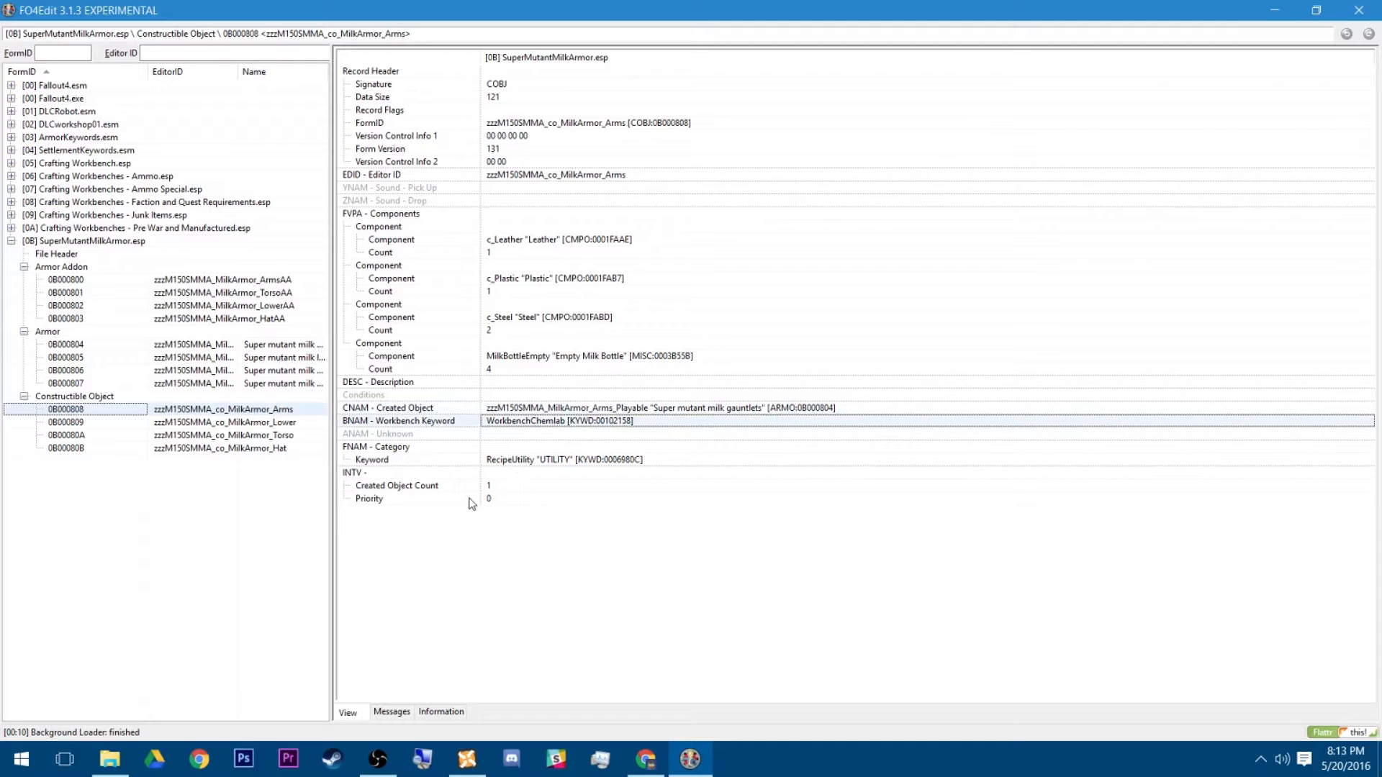
left_click(560, 462)
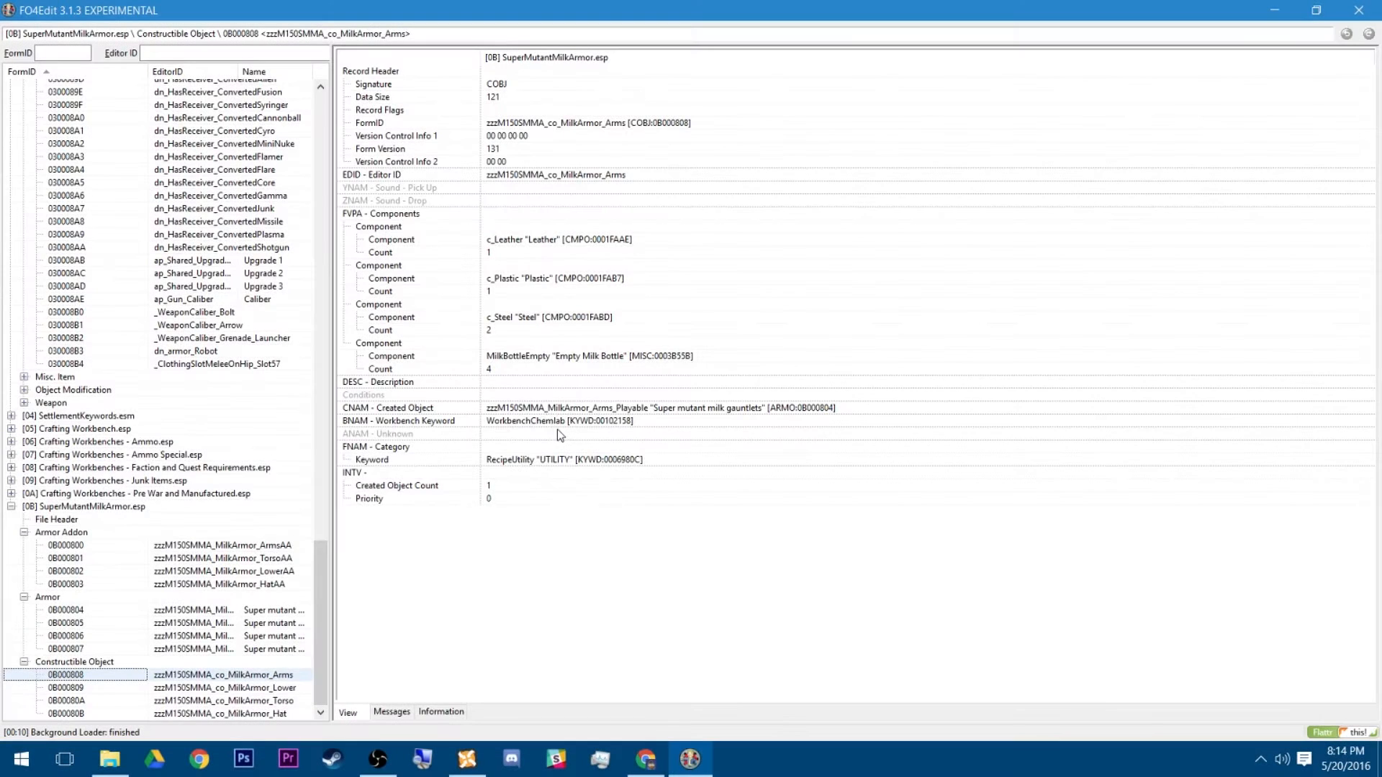
left_click(556, 423)
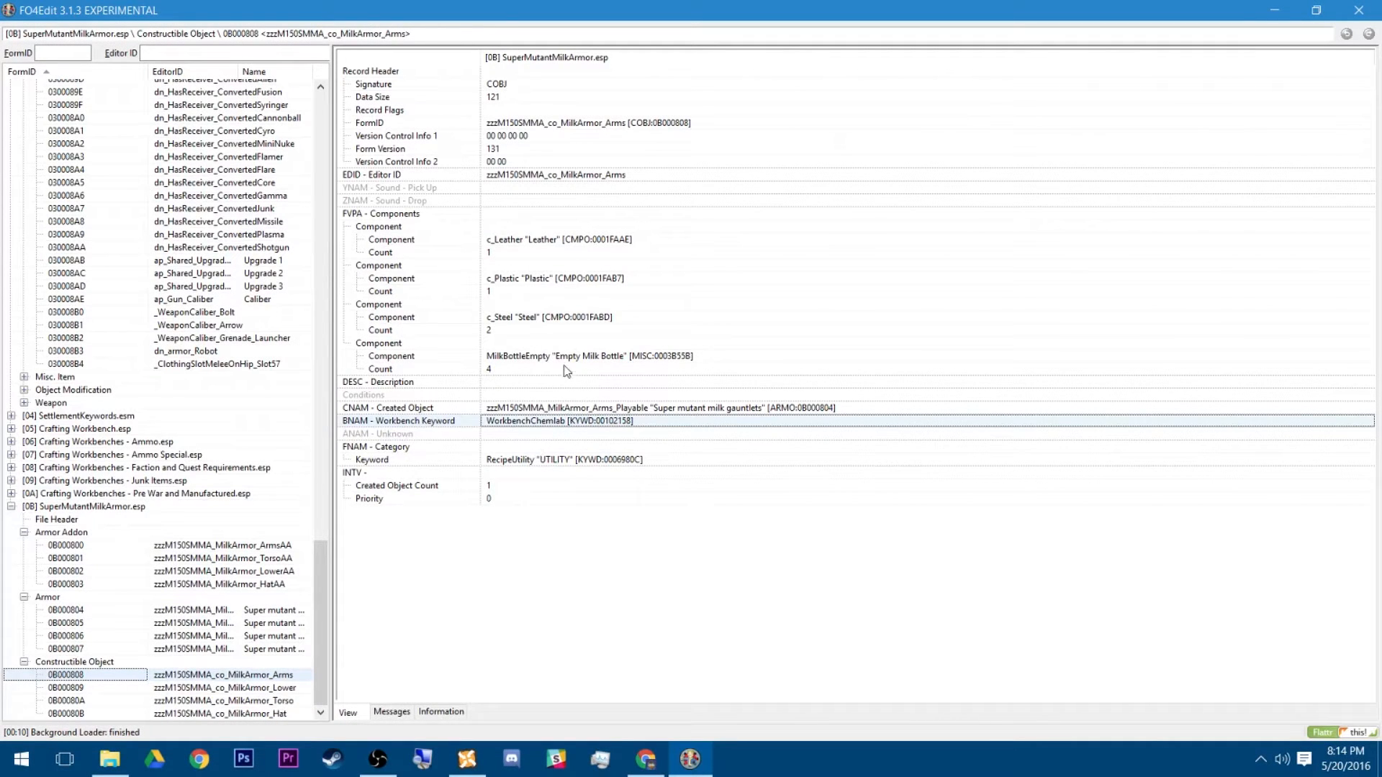
left_click(560, 462)
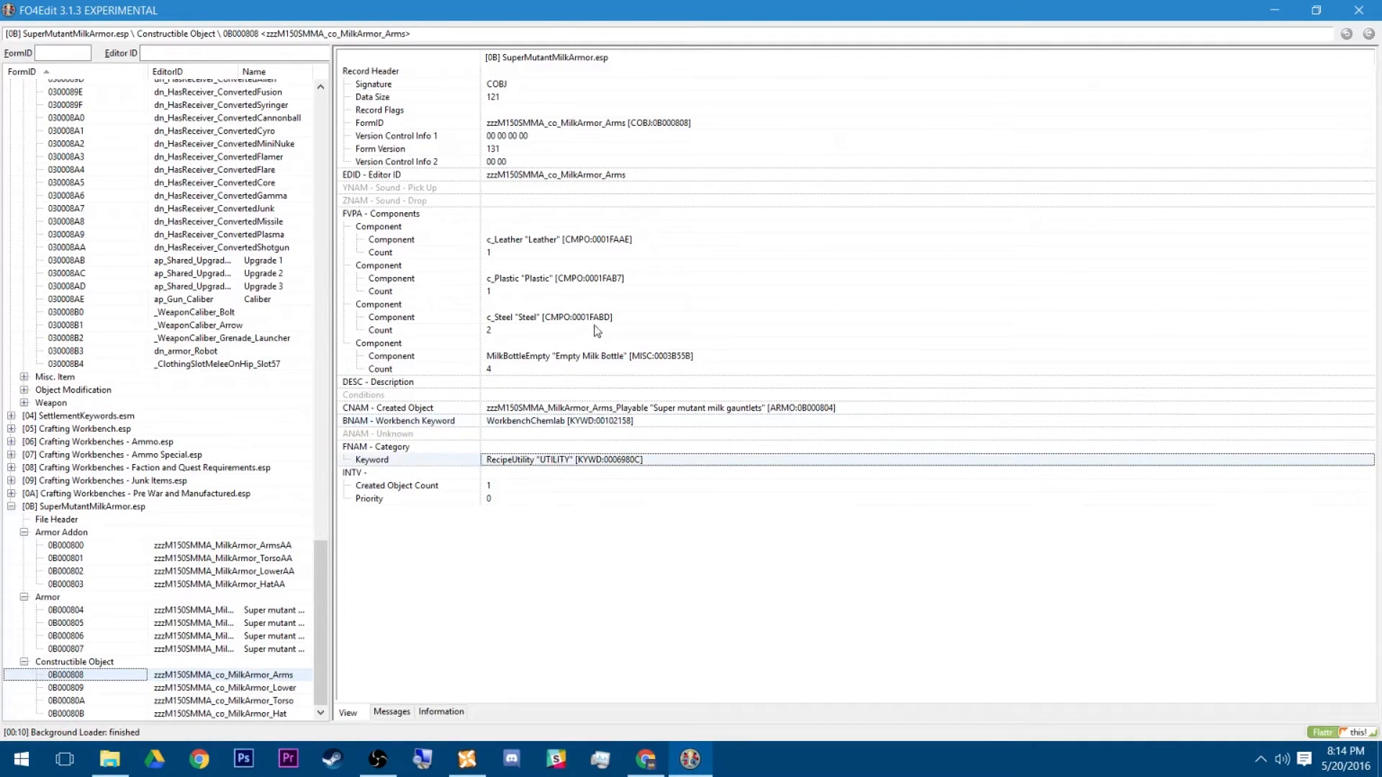
left_click(604, 362)
left_click(555, 461)
left_click(560, 426)
Compare the Arms, Lower, Torso and Hat recipes in SuperMutantMilkArmor.esp's Constructible Object group
left_click(227, 678)
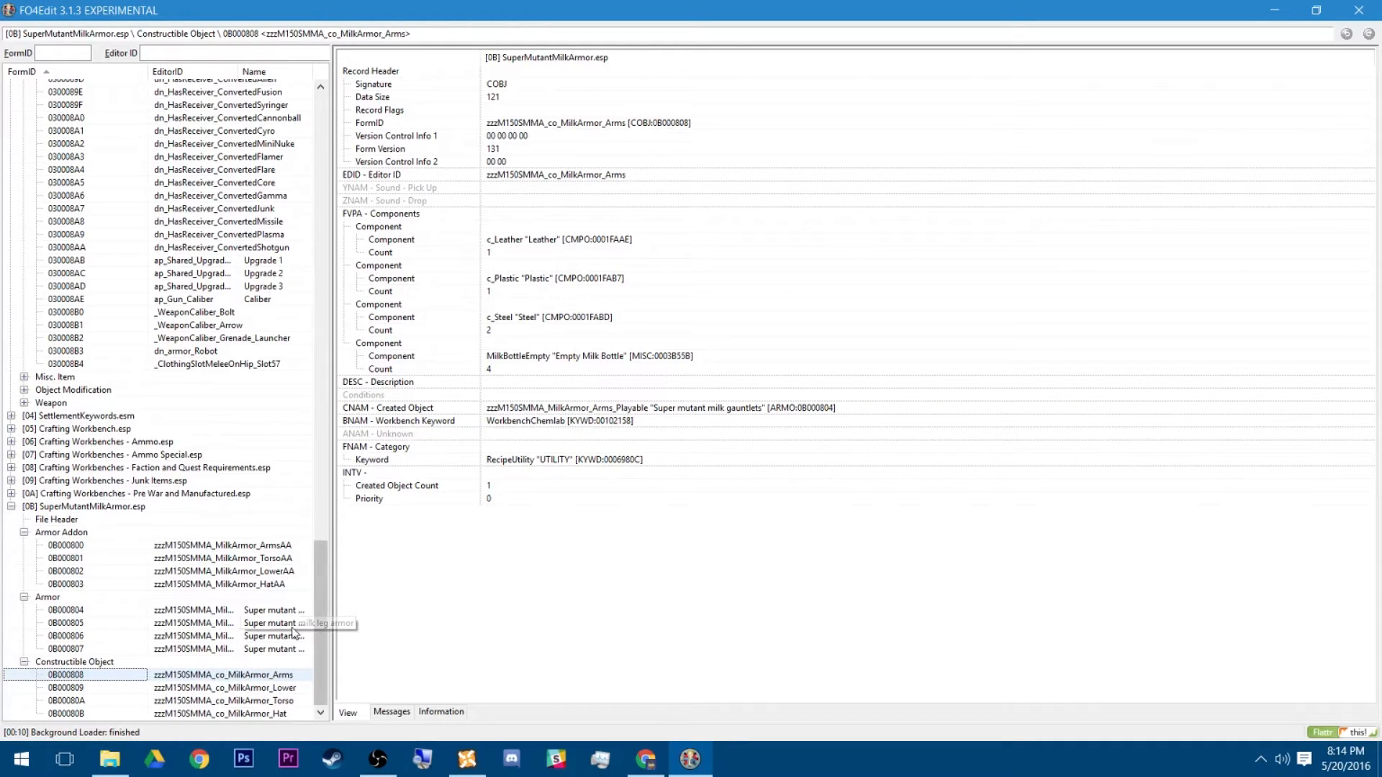
left_click(102, 506)
left_click(234, 623)
left_click(217, 677)
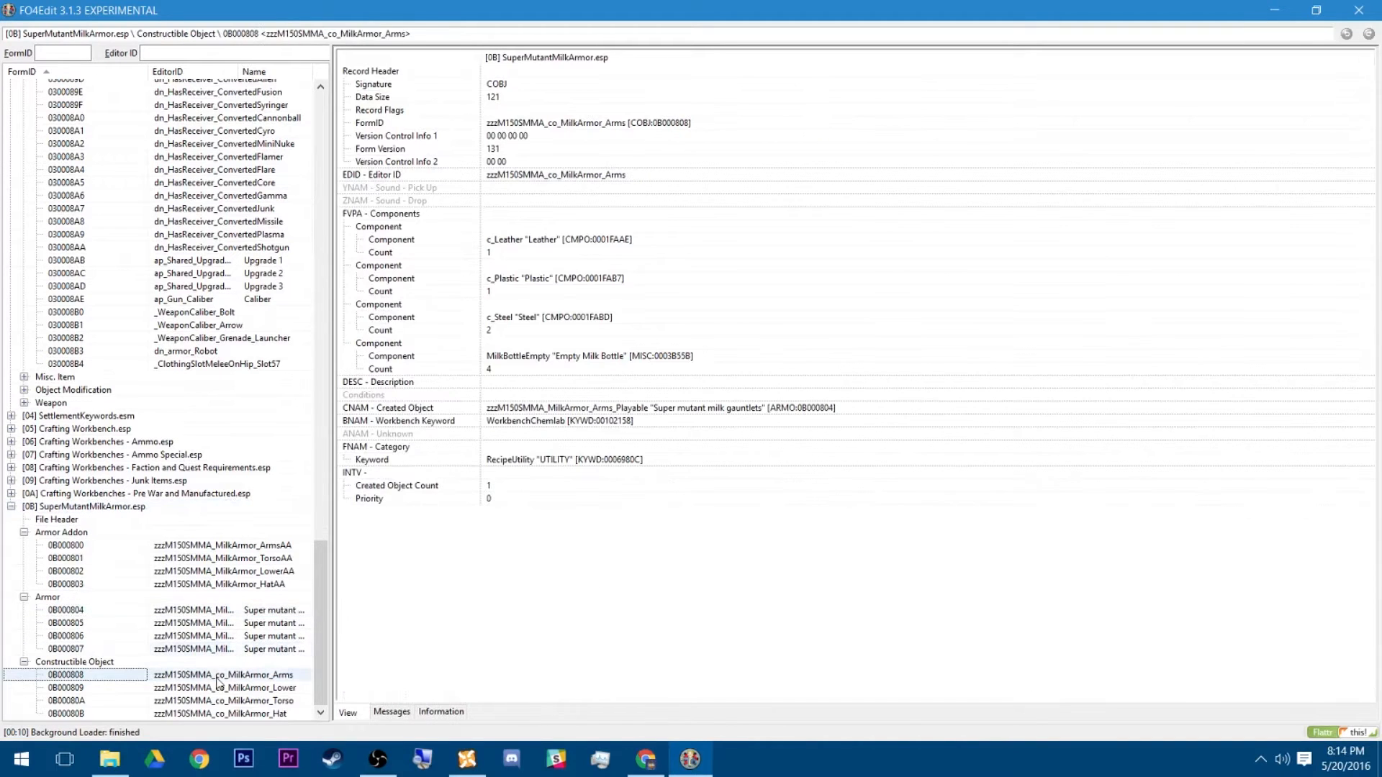
left_click(223, 689)
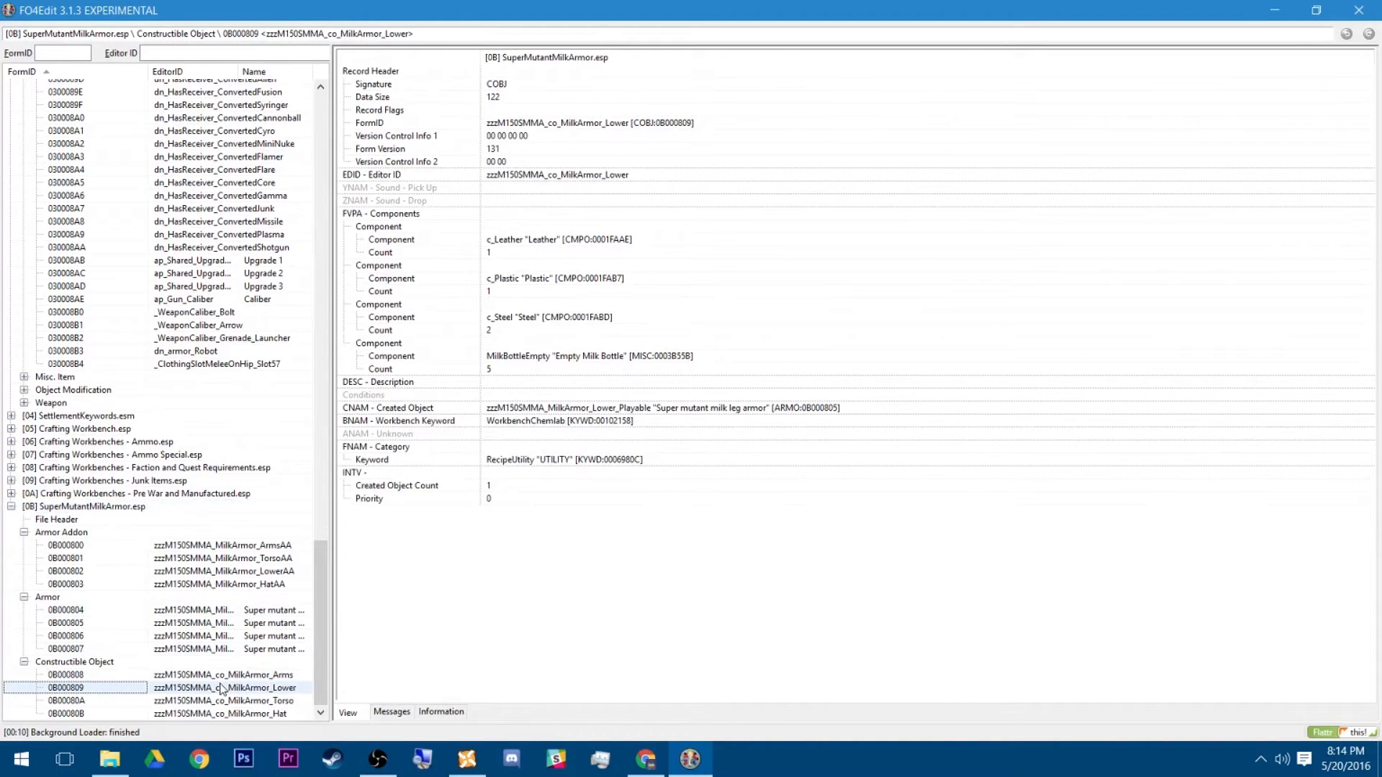
left_click(242, 678)
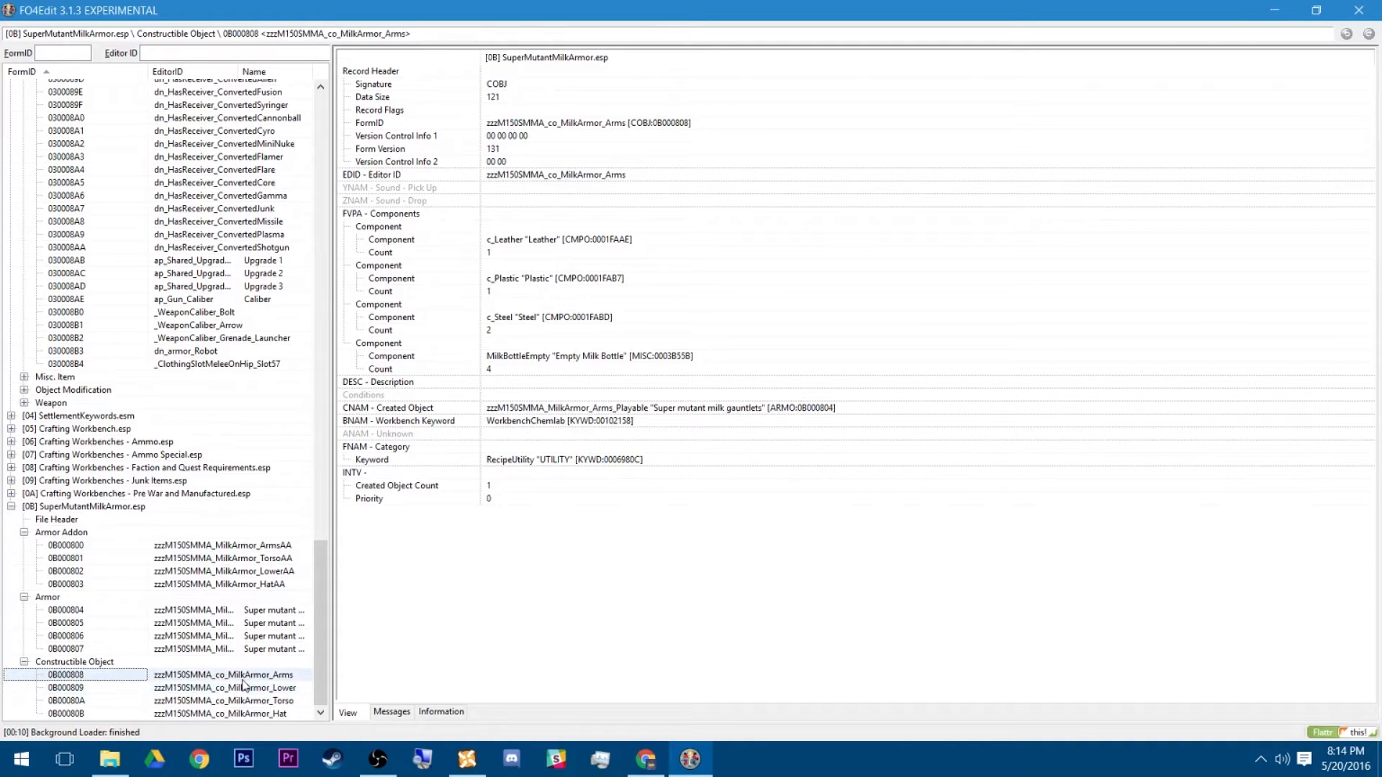
left_click(99, 664)
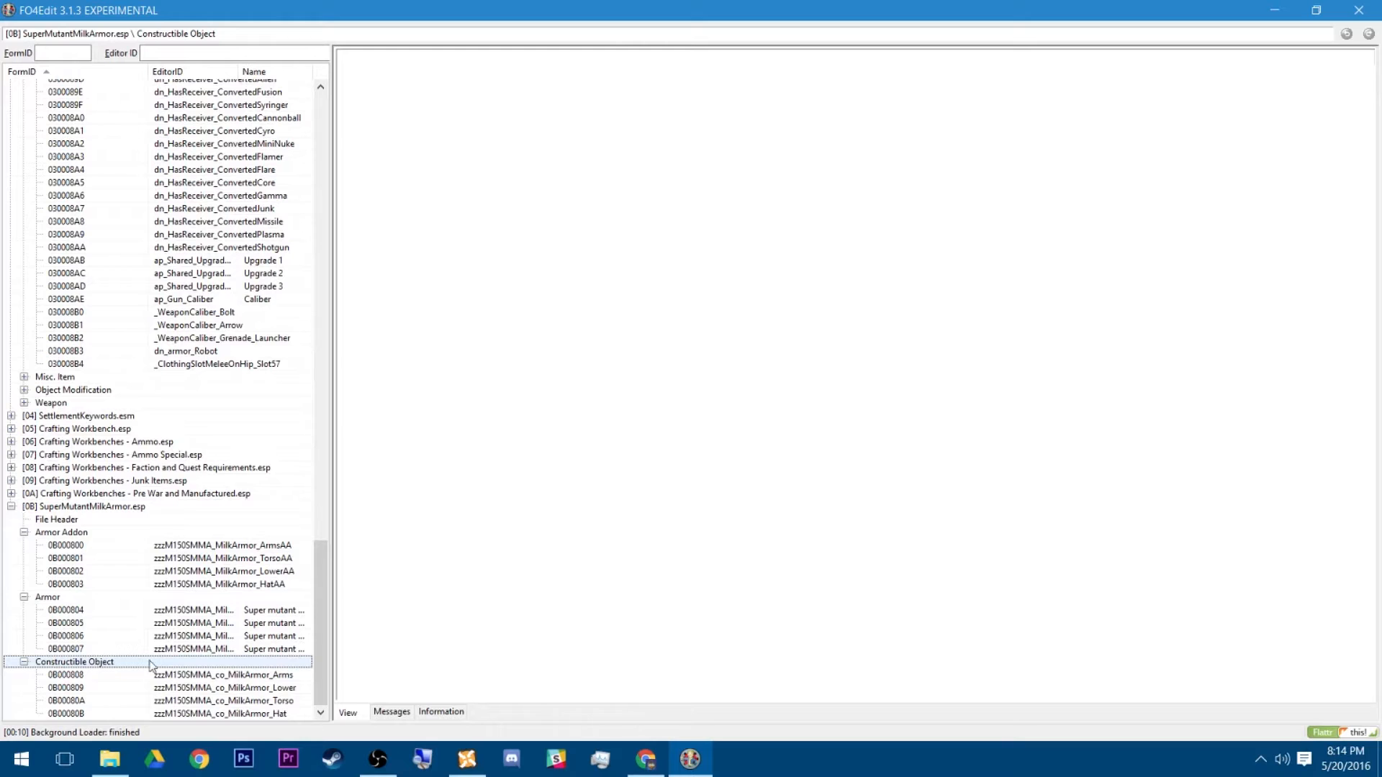
left_click(246, 679)
left_click(248, 687)
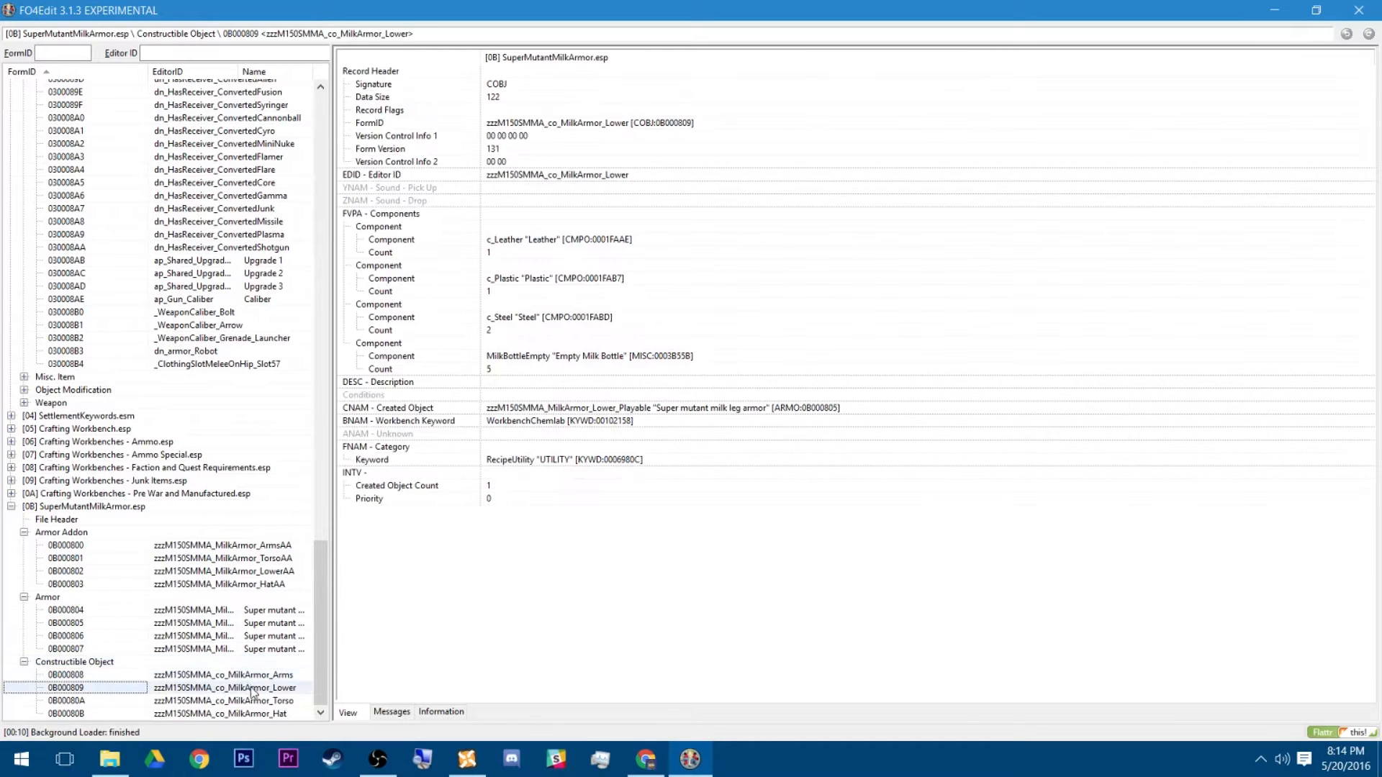
left_click(250, 700)
left_click(243, 713)
left_click(238, 675)
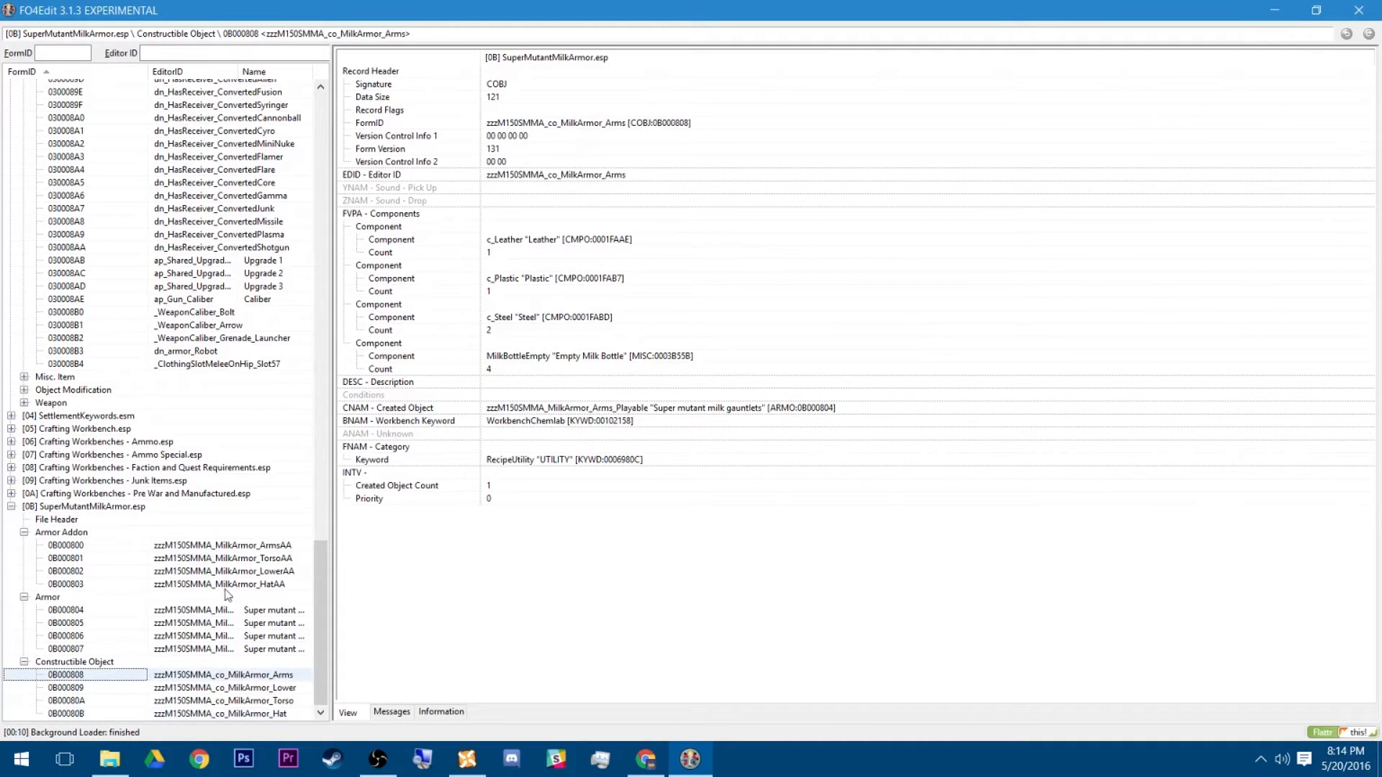
left_click(222, 713)
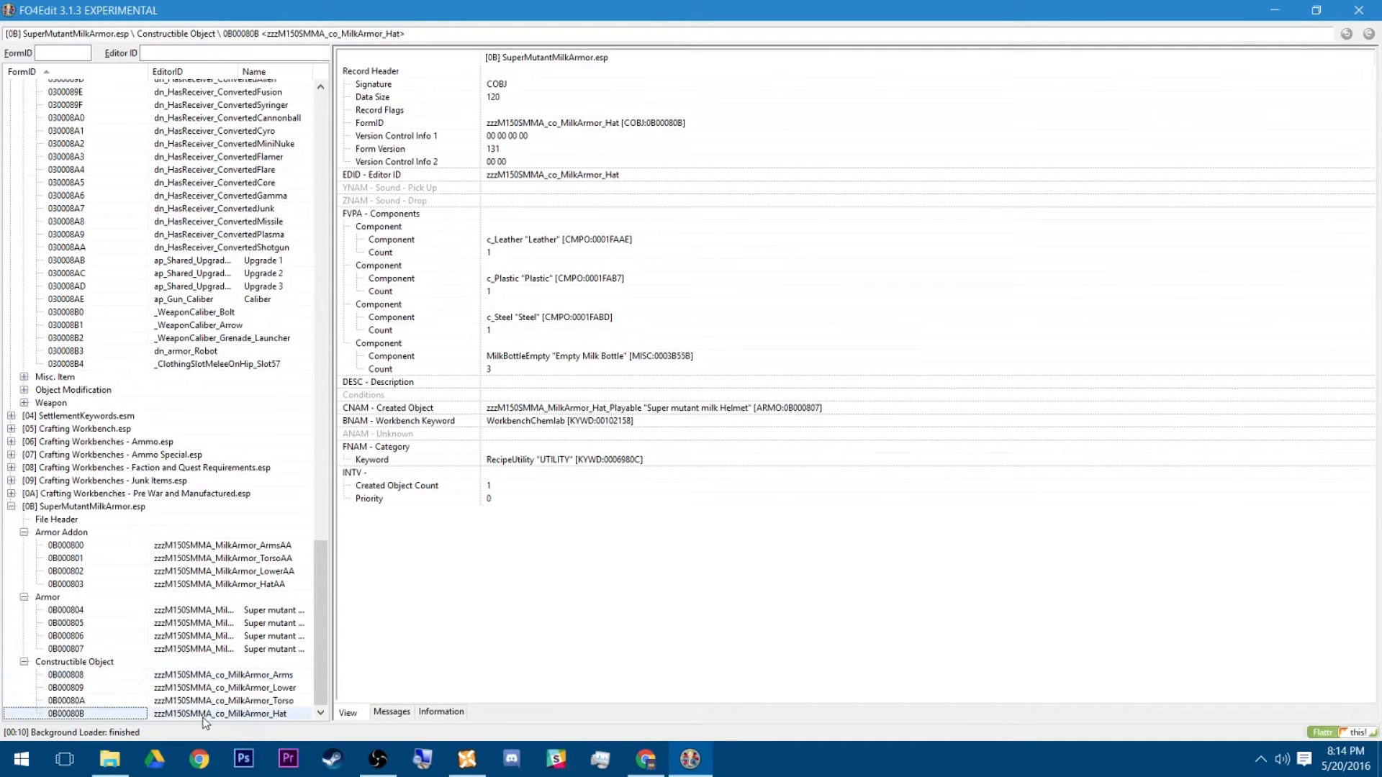
left_click(263, 689)
left_click(219, 677)
left_click(80, 651)
left_click(84, 663)
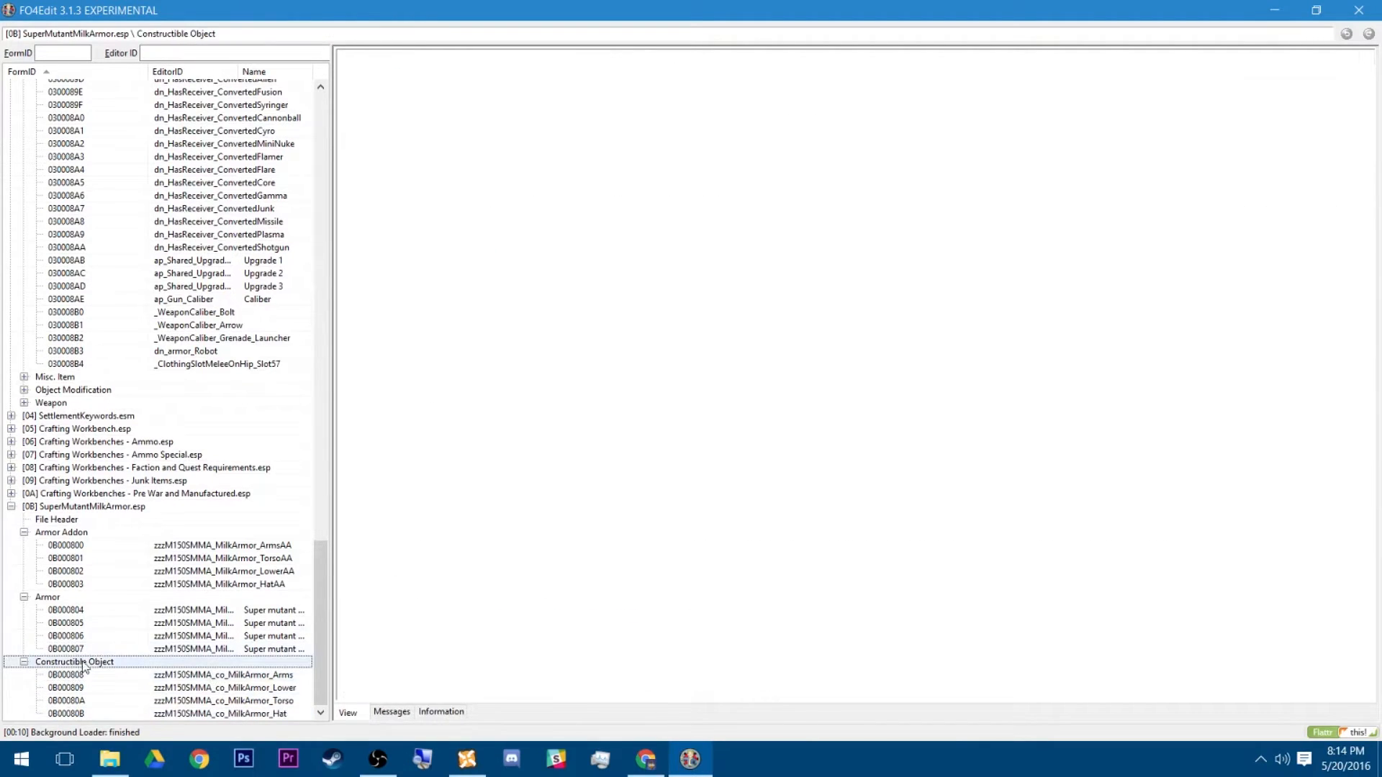
right_click(86, 664)
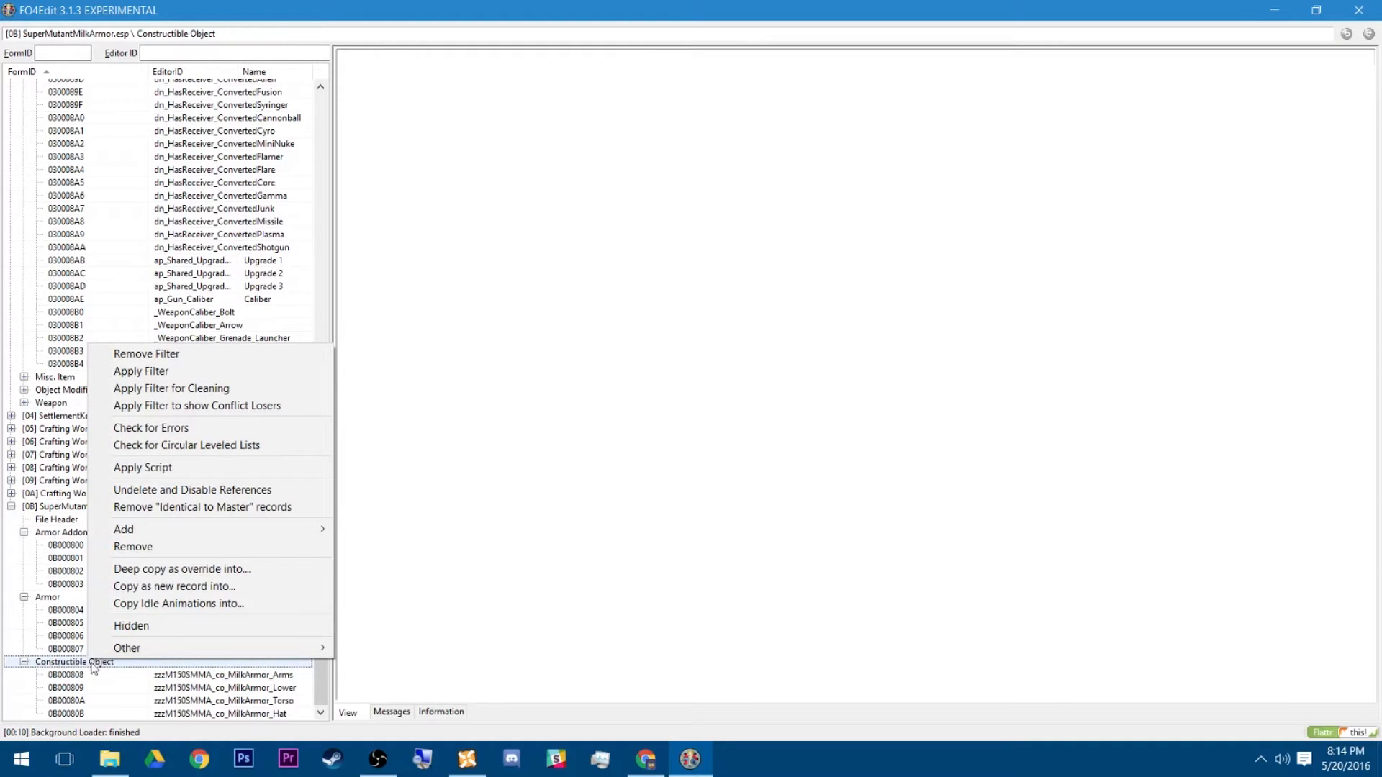
left_click(46, 650)
left_click(52, 507)
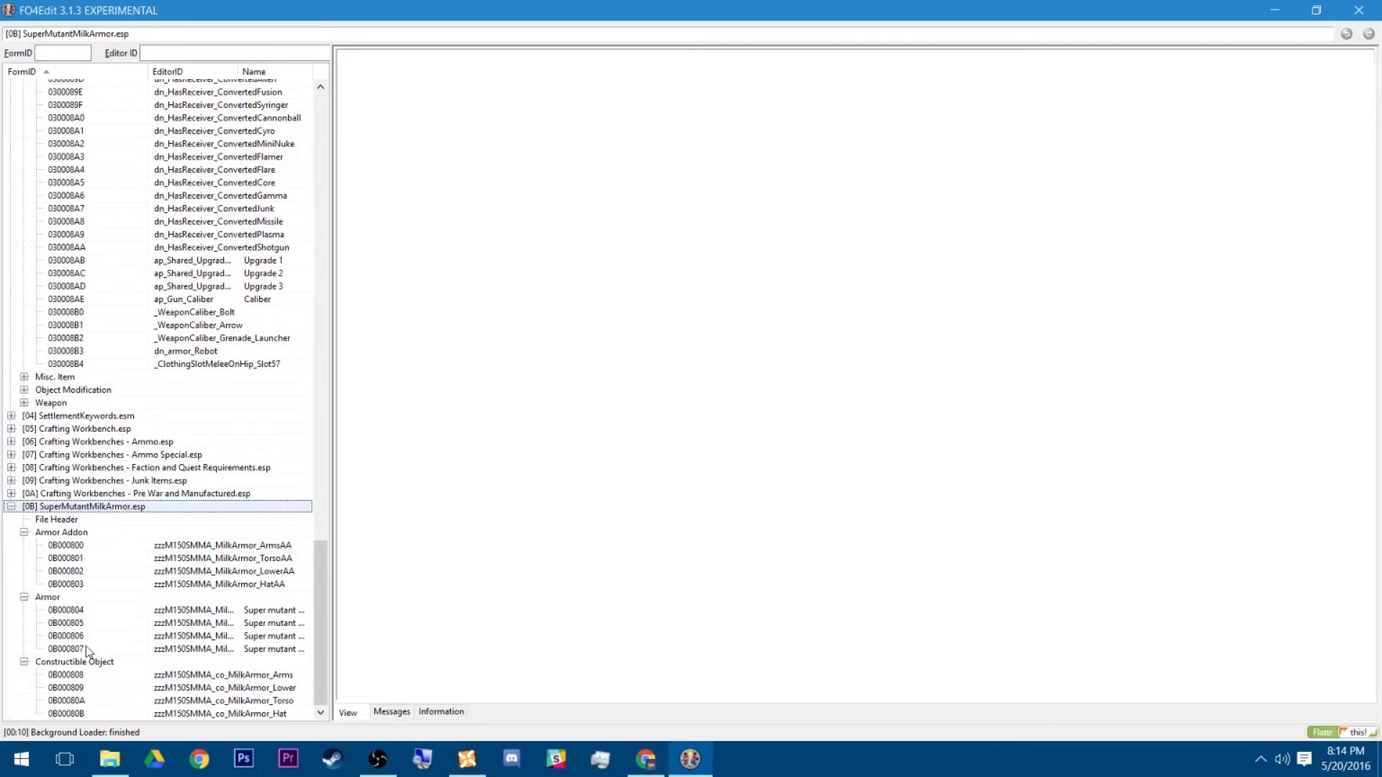
Deep copy SuperMutantMilkArmor.esp's Constructible Object group as override into a new file named MilkPatch, adding Fallout4.esm and SuperMutantMilkArmor.esp as masters
left_click(72, 664)
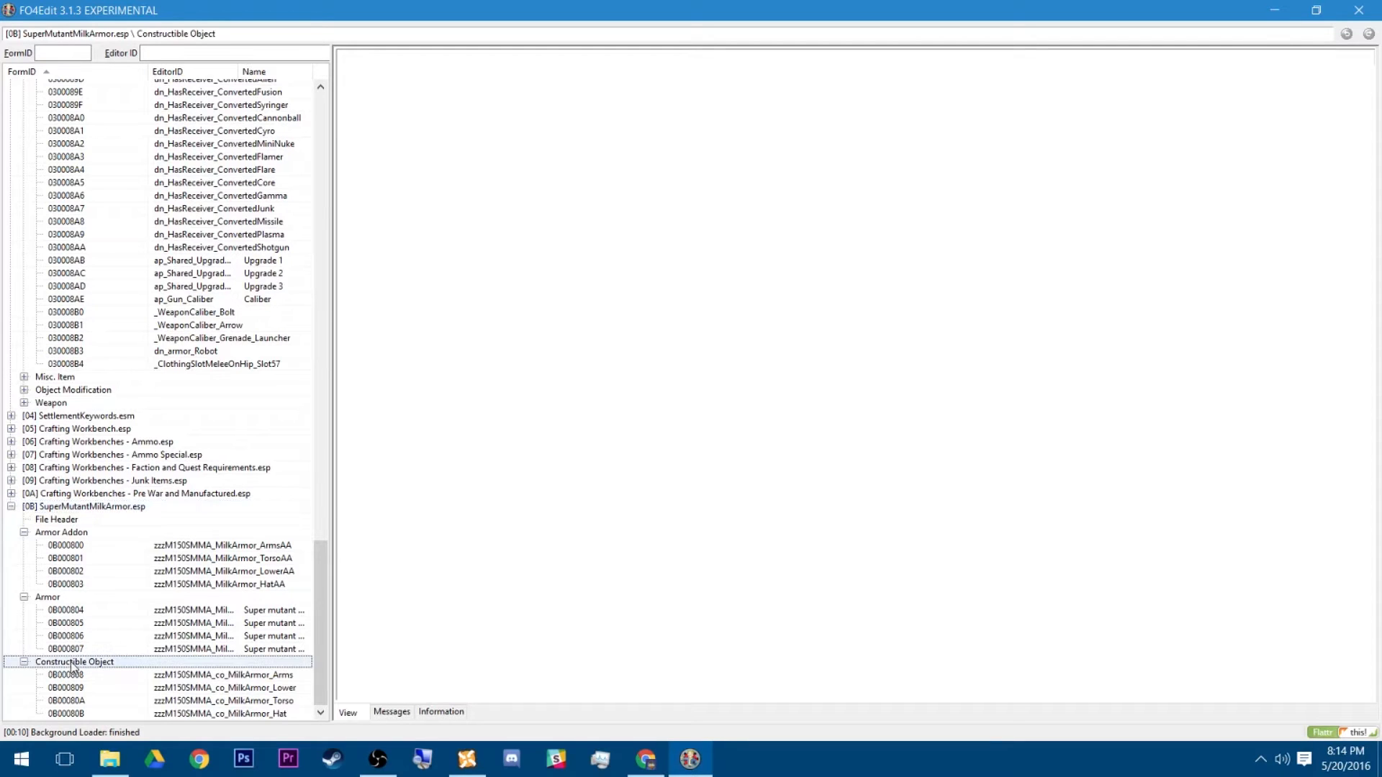
right_click(76, 665)
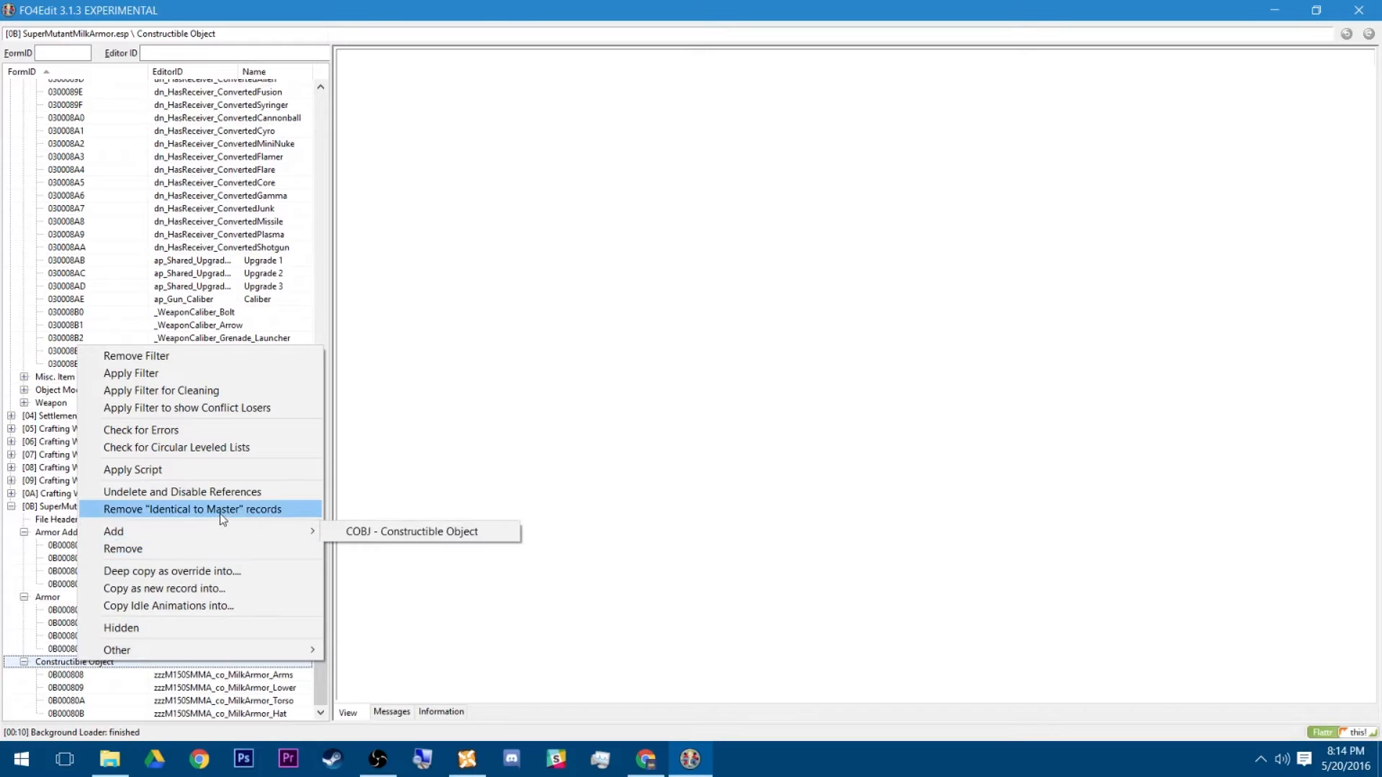
left_click(220, 574)
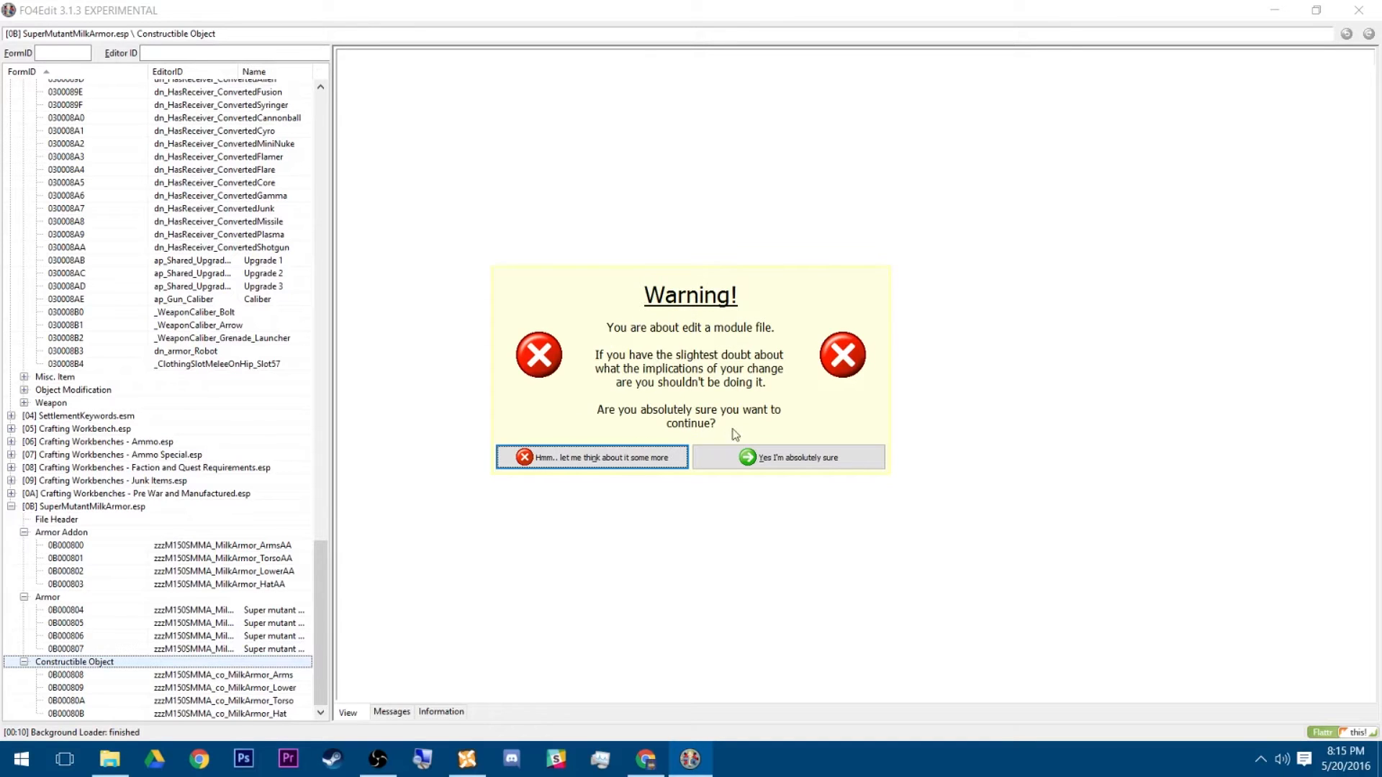
left_click(786, 457)
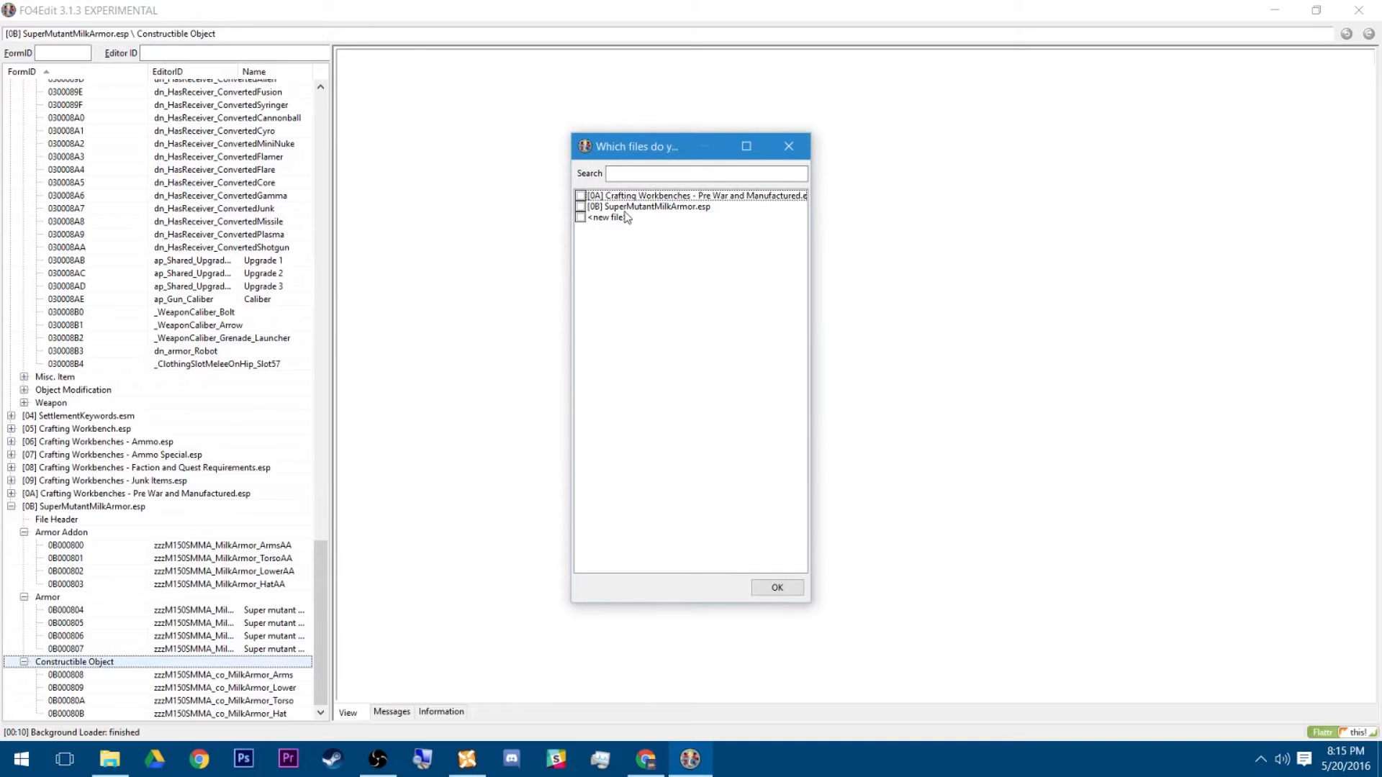
left_click(625, 217)
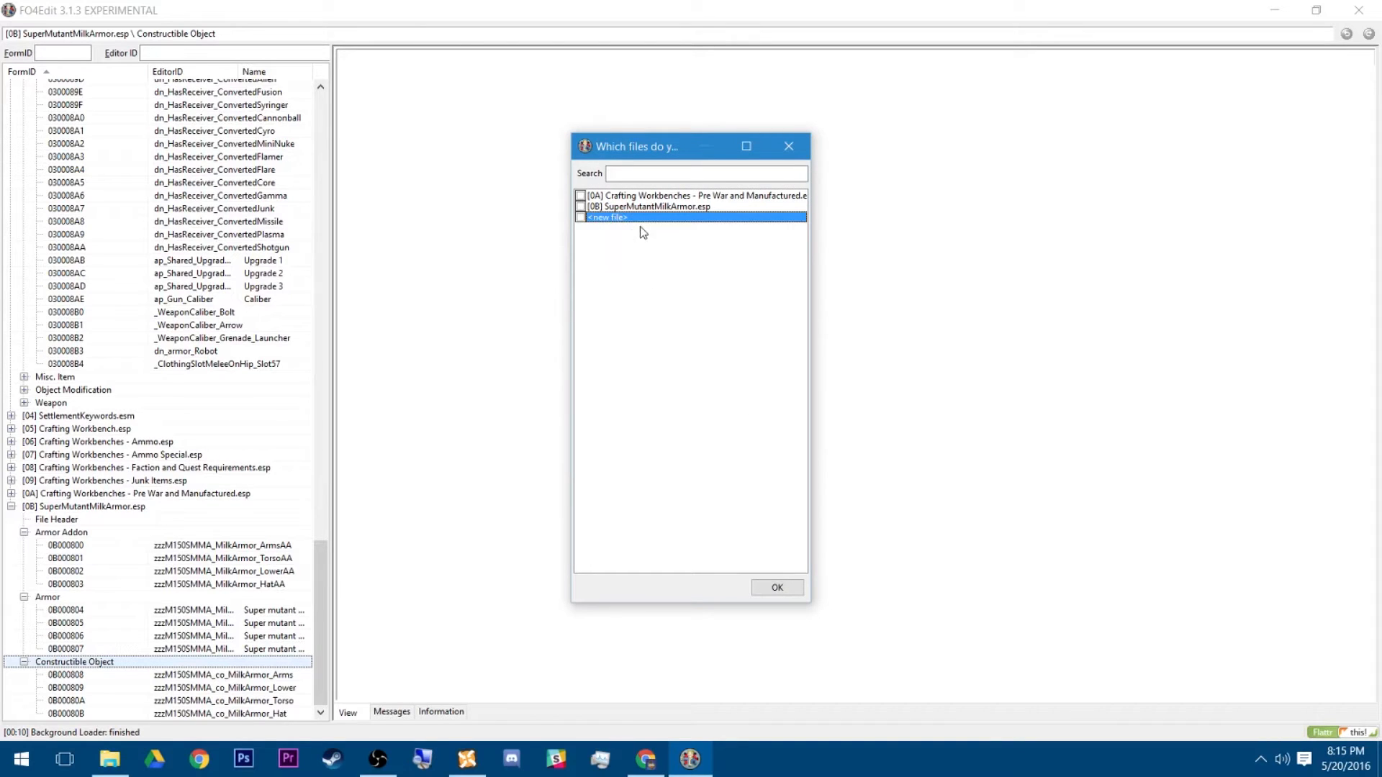
left_click(581, 217)
left_click(778, 588)
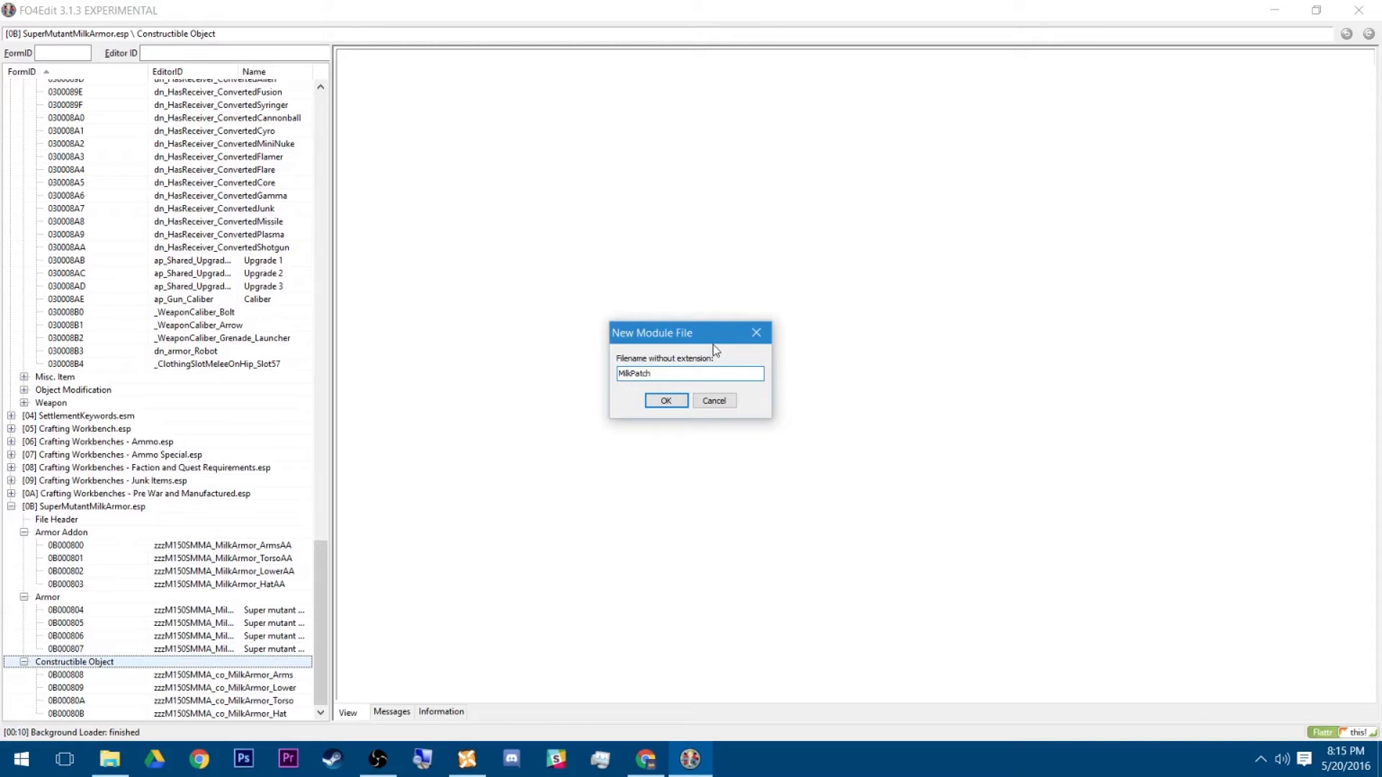
left_click(664, 401)
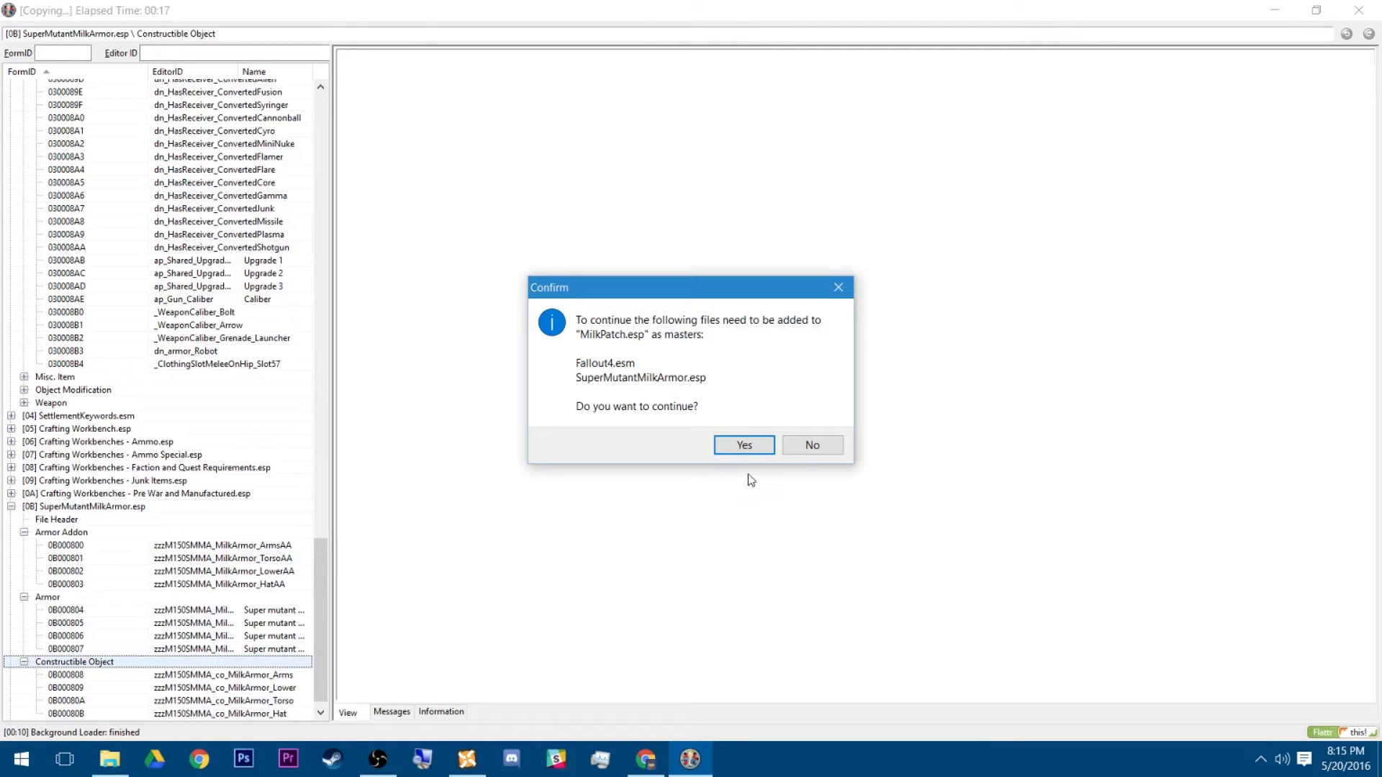
left_click(745, 446)
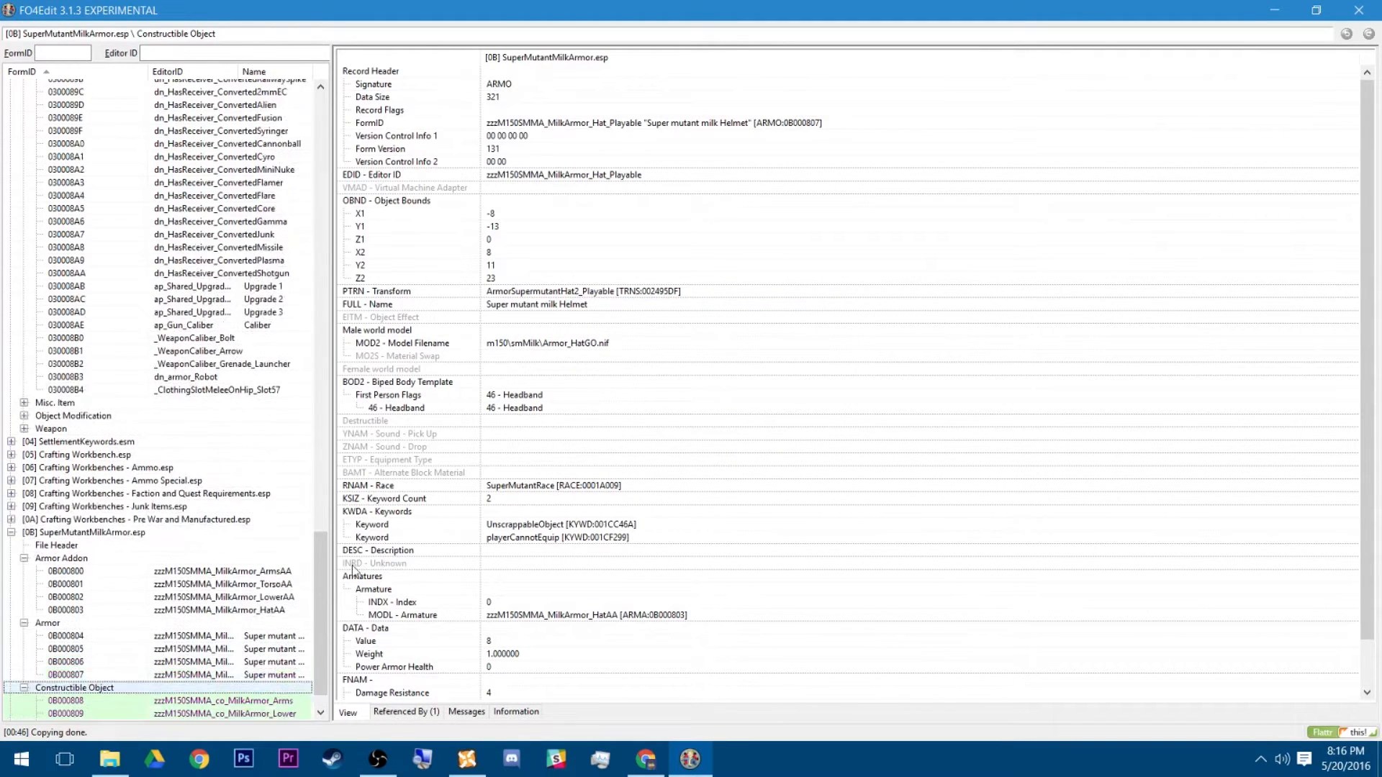
Compare the created object and workbench keyword of the MilkArmor_Arms recipe between SuperMutantMilkArmor.esp and MilkPatch.esp
left_click(241, 663)
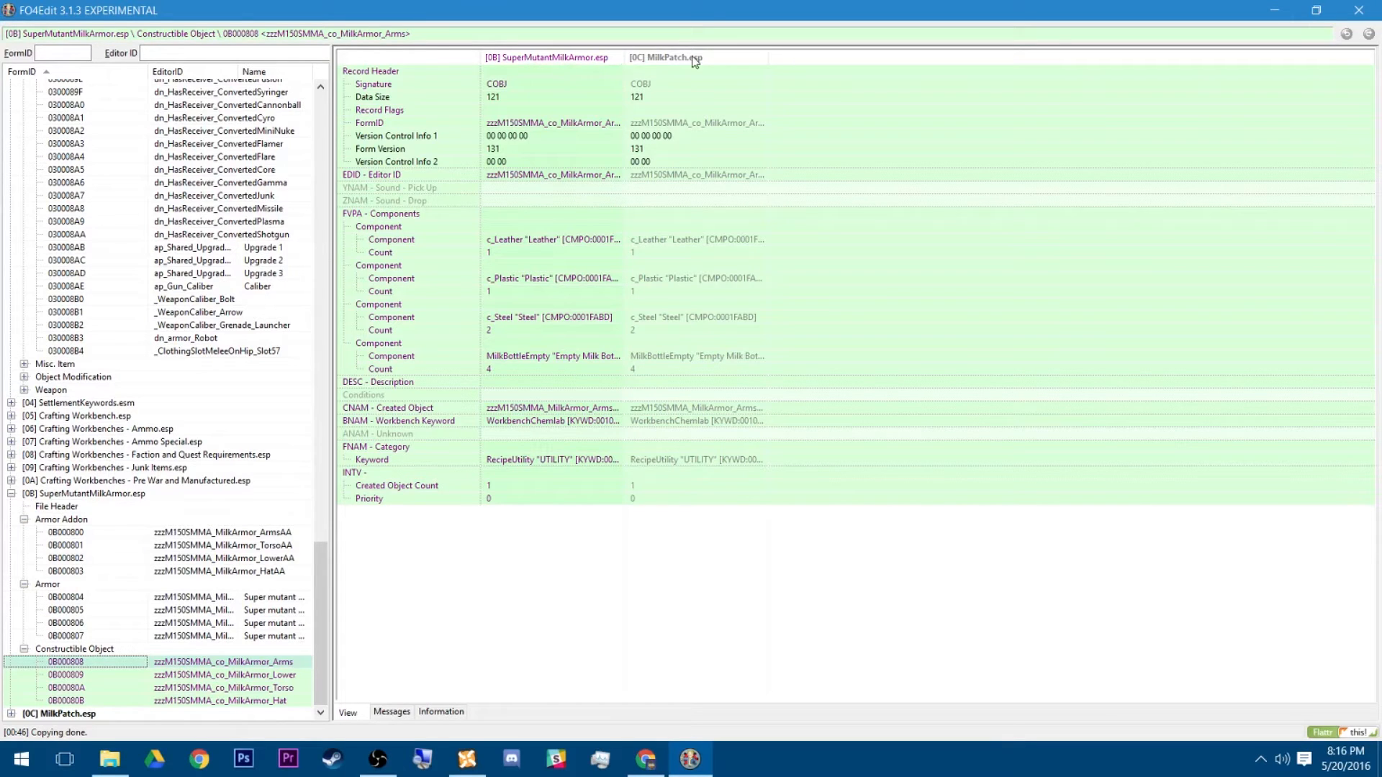
left_click(677, 409)
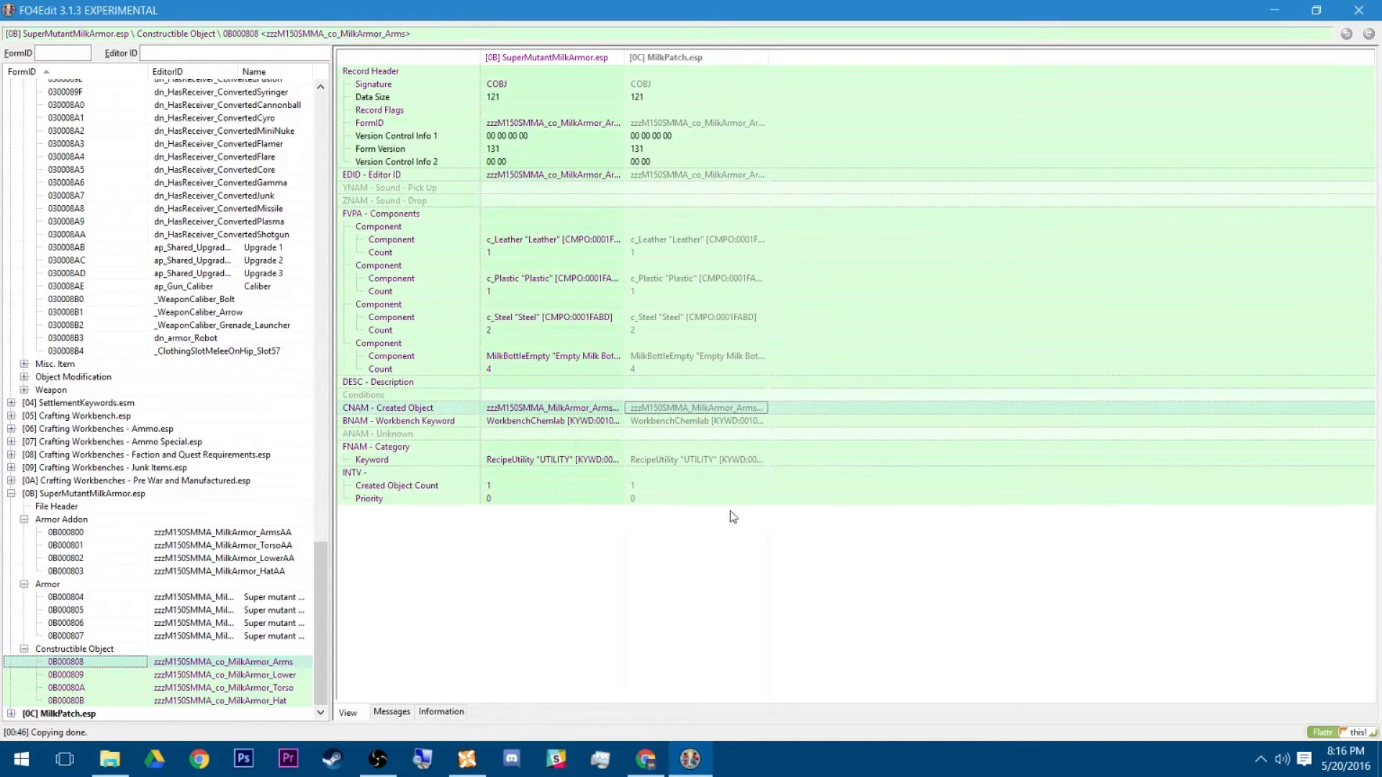
key("Left")
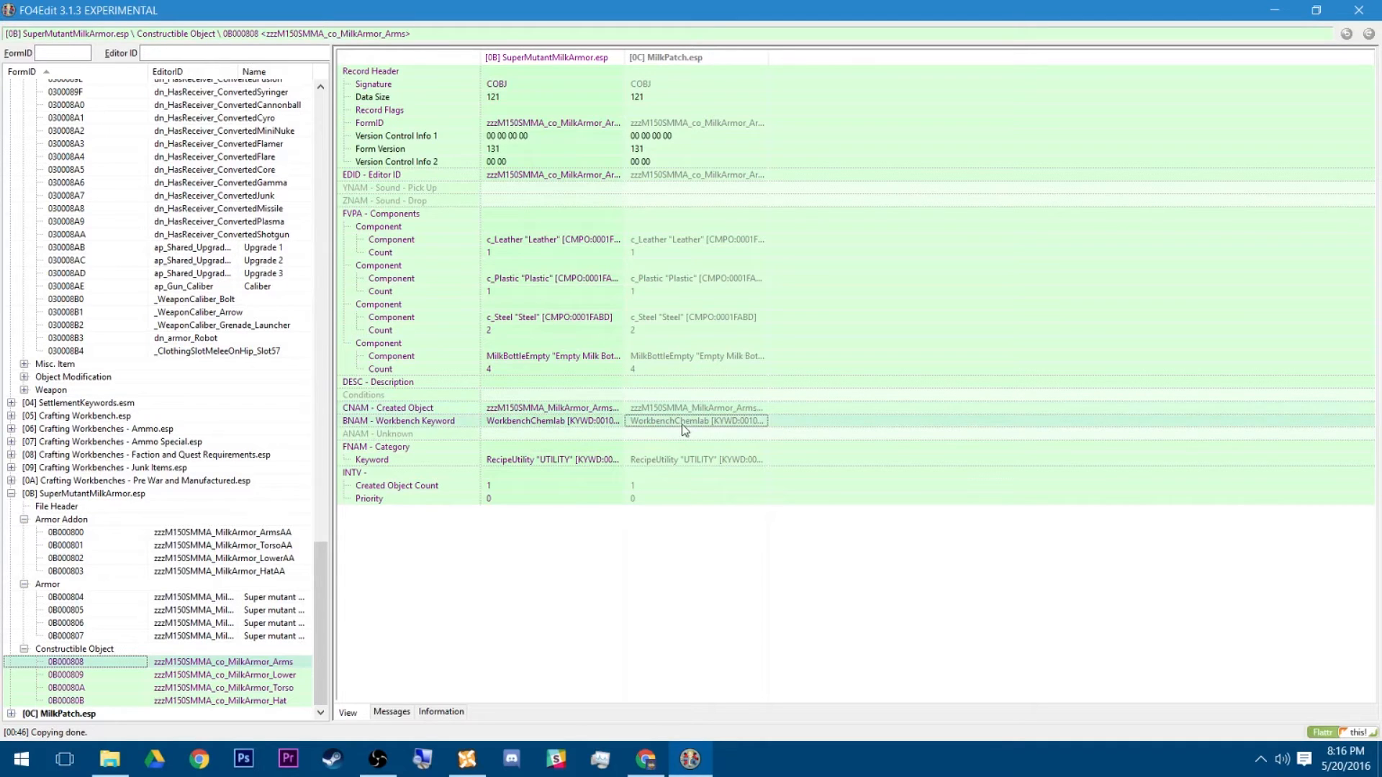
left_click(685, 473)
key("Up")
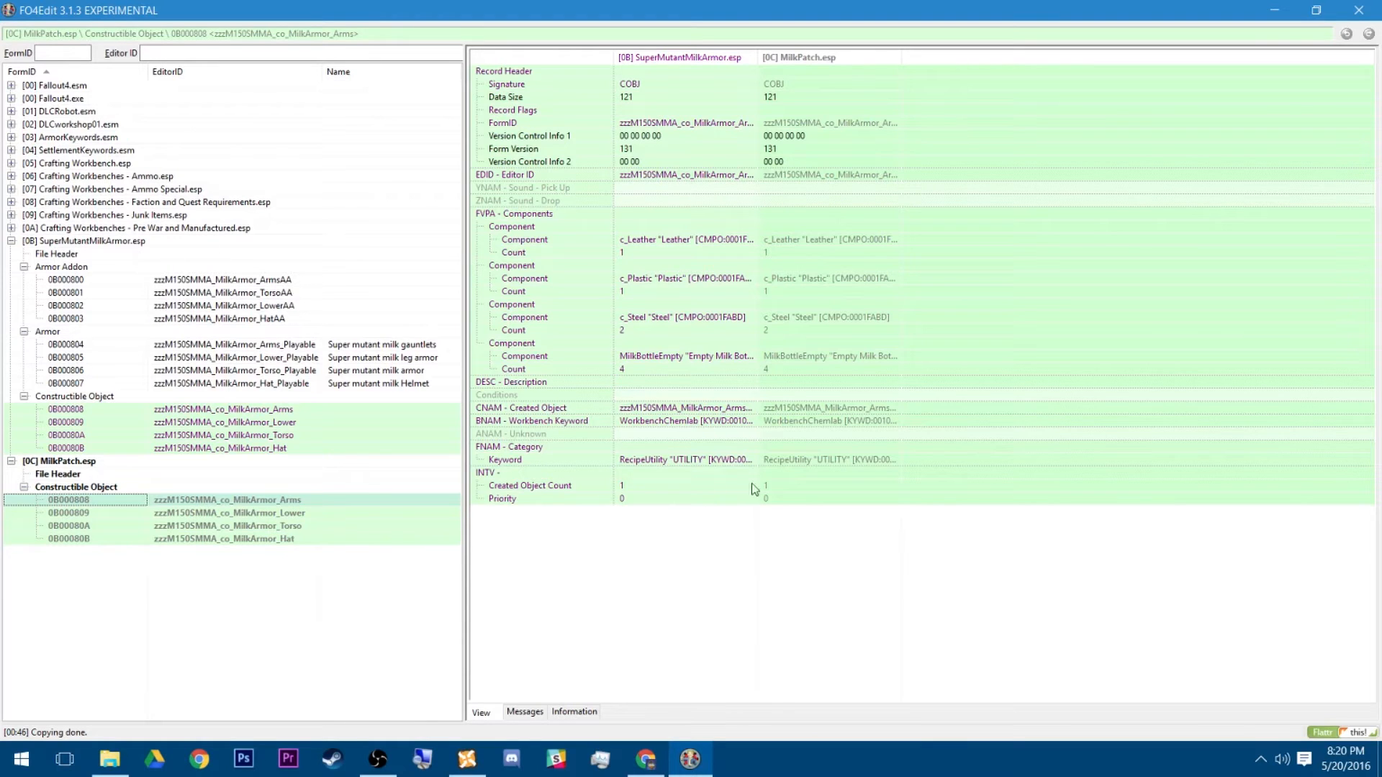
left_click(813, 410)
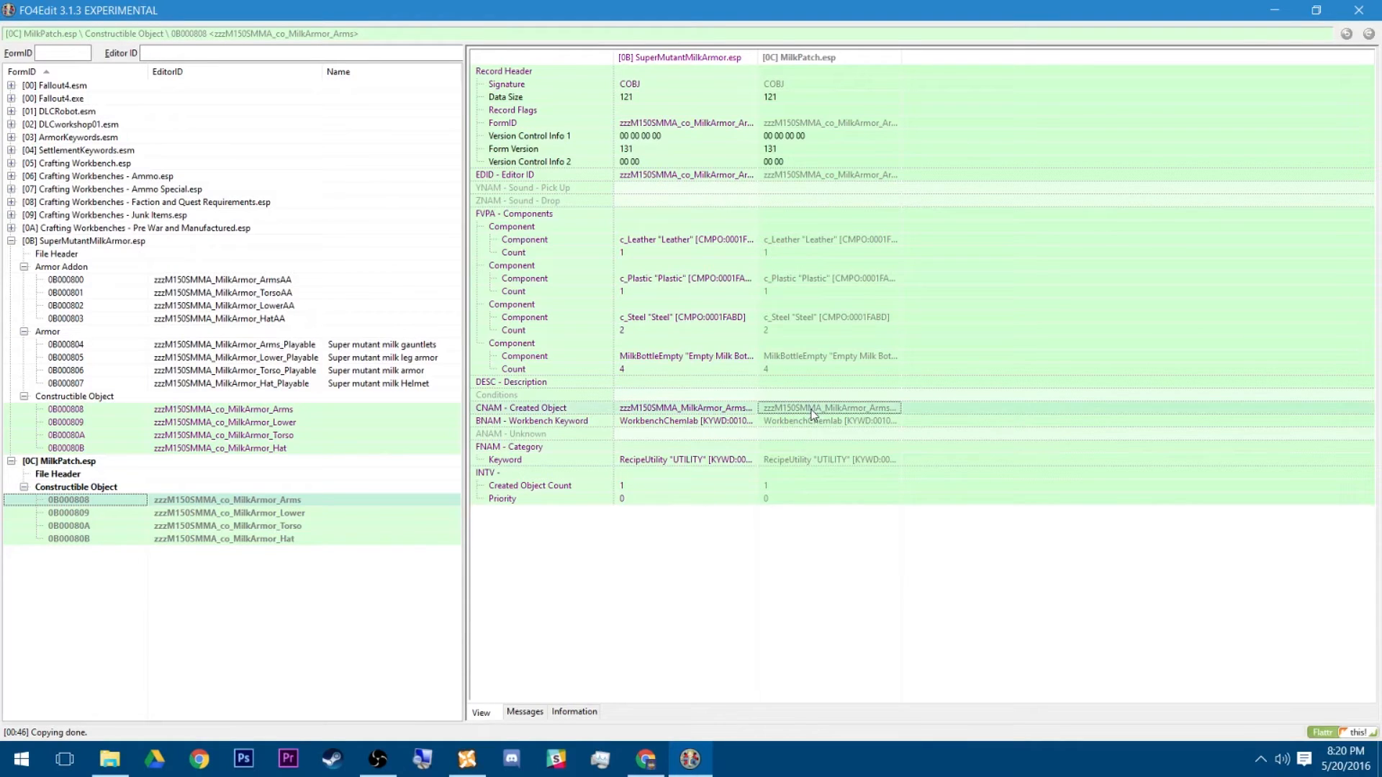
Add ArmorKeywords.esm as a master of MilkPatch.esp
left_click(56, 463)
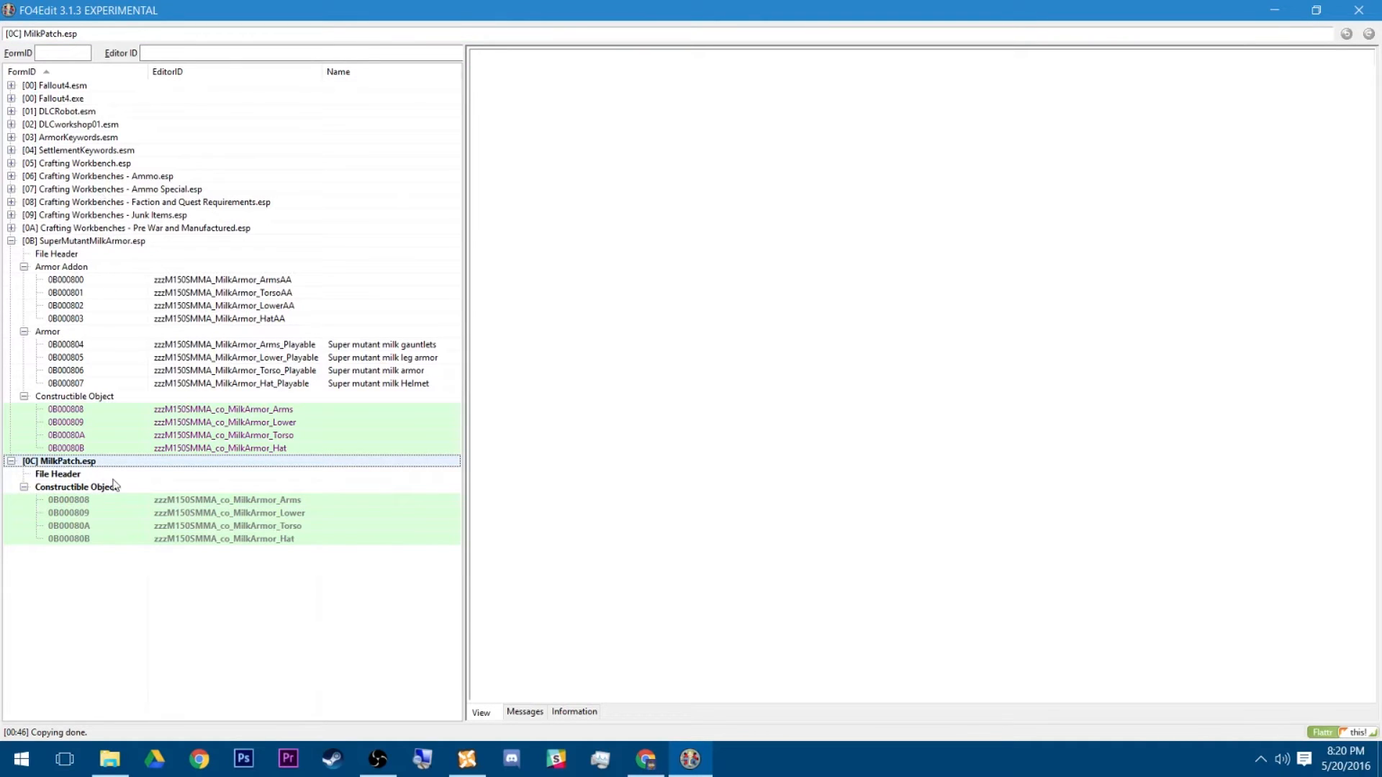
left_click(73, 488)
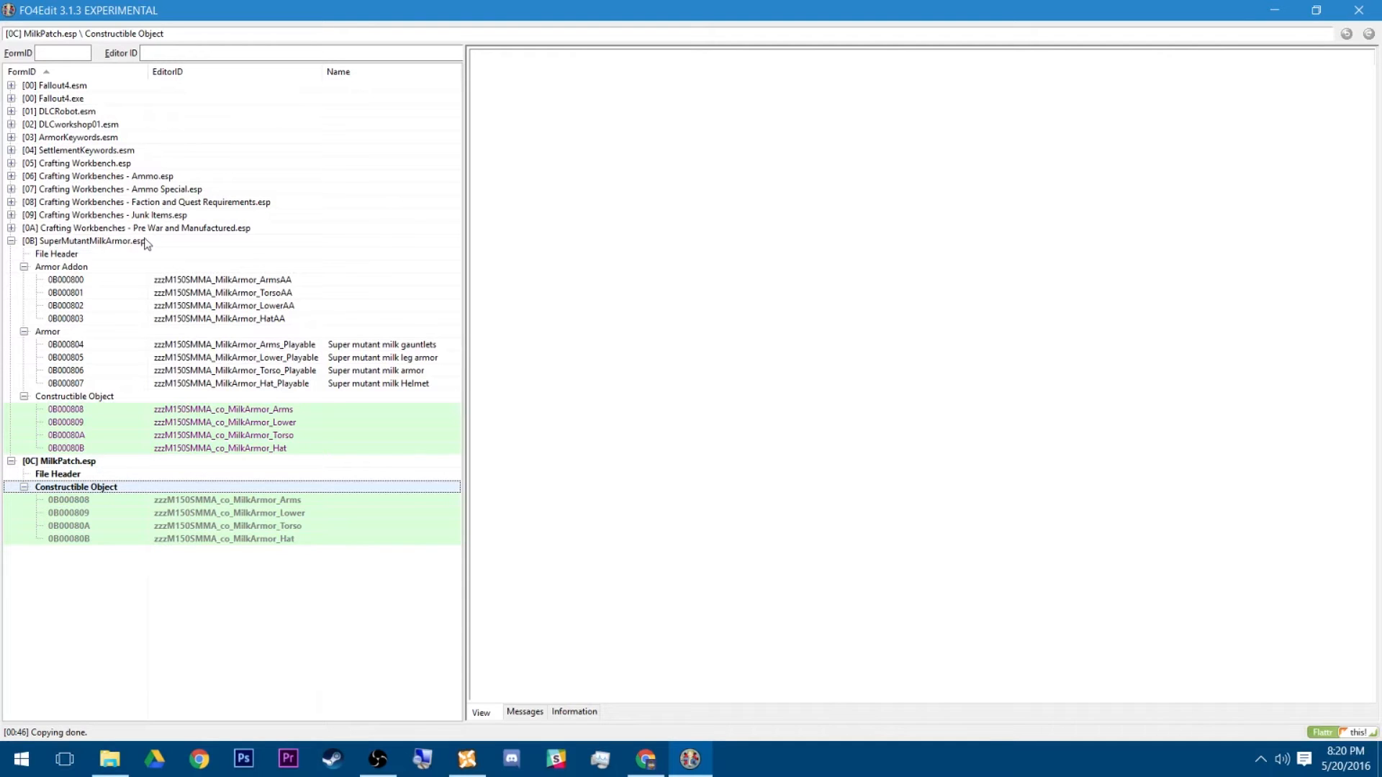
right_click(60, 462)
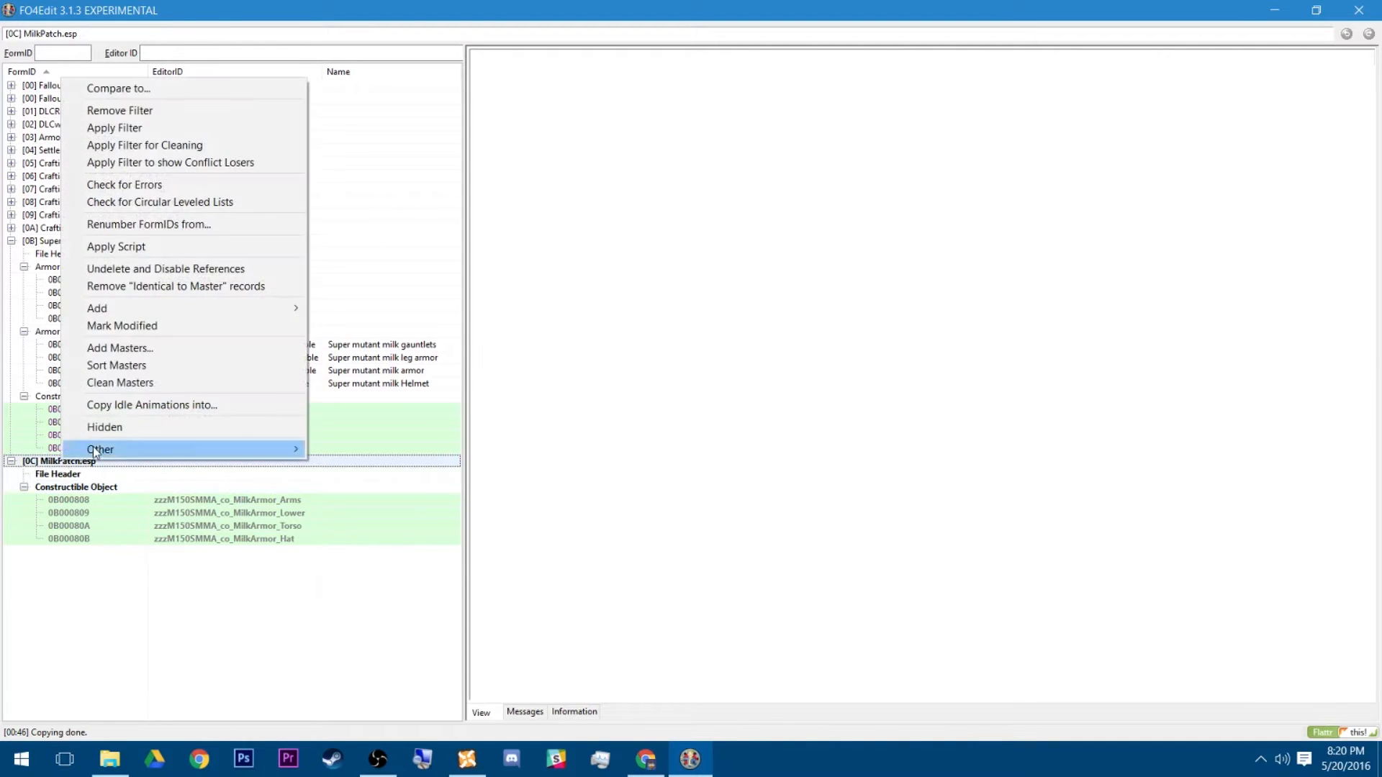
left_click(111, 348)
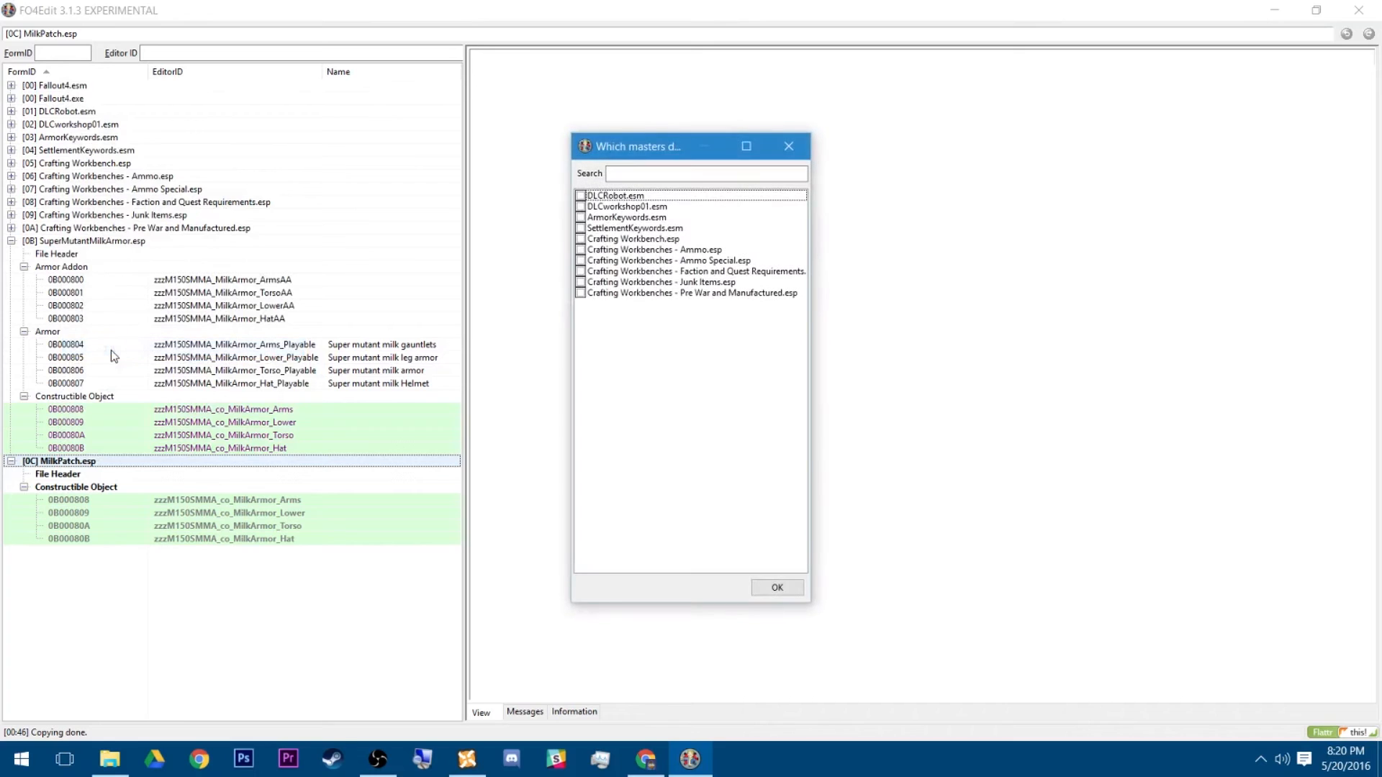
left_click(580, 217)
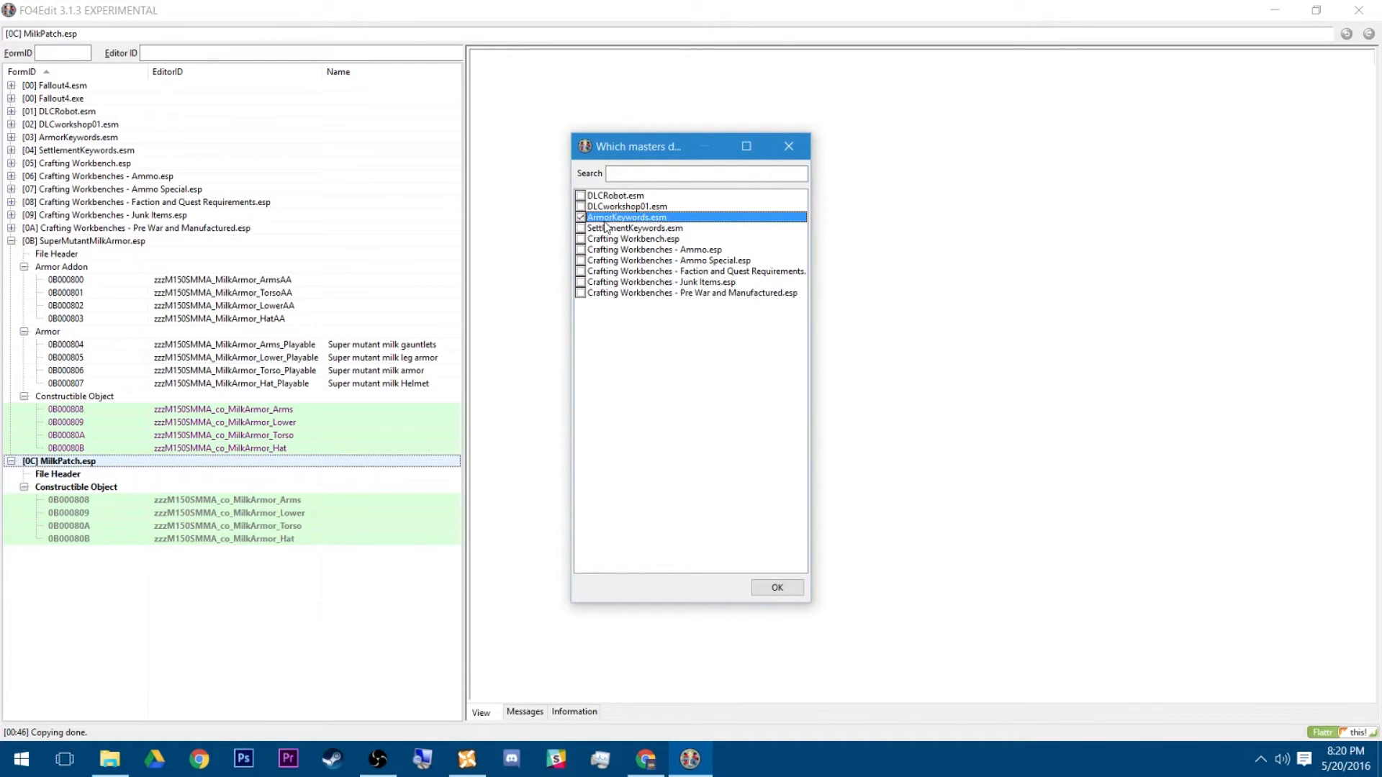
left_click(611, 226)
left_click(624, 219)
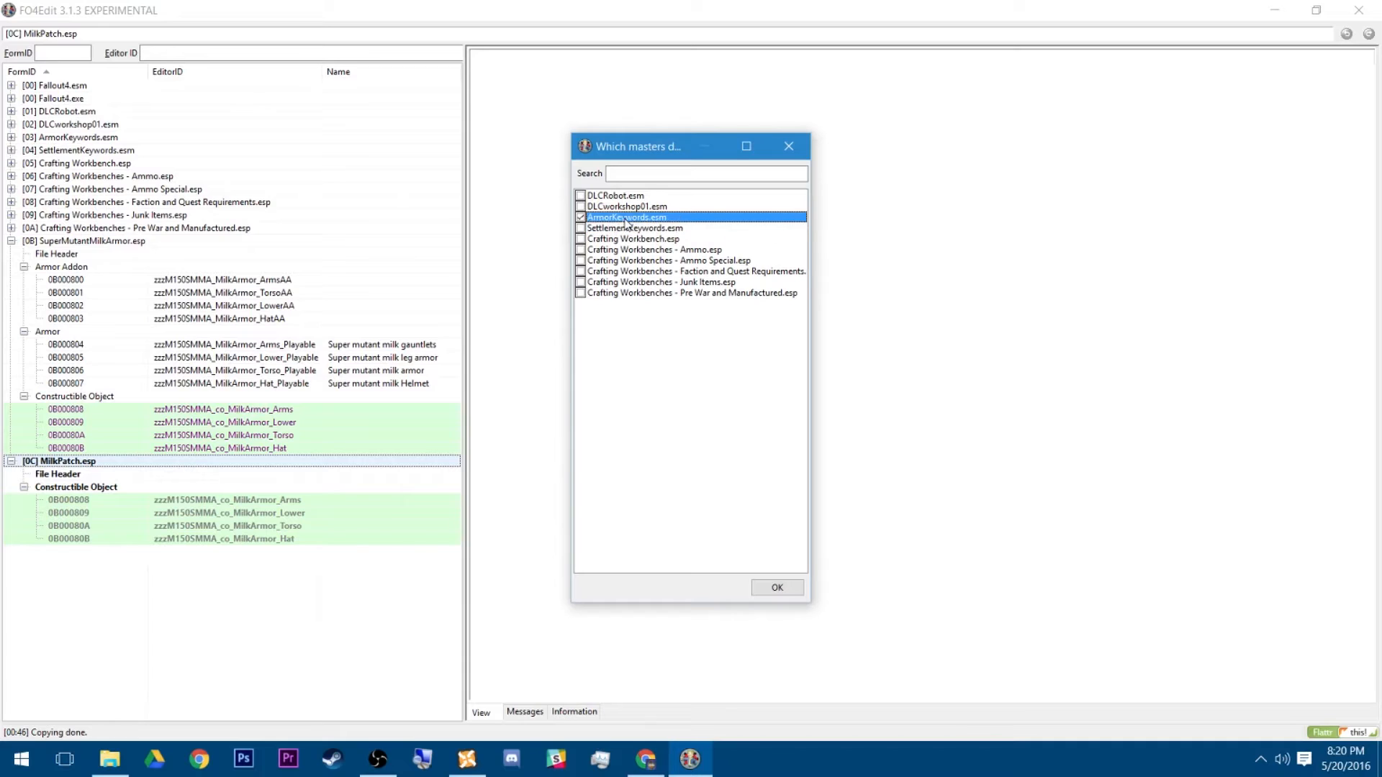
left_click(669, 228)
left_click(669, 219)
left_click(769, 589)
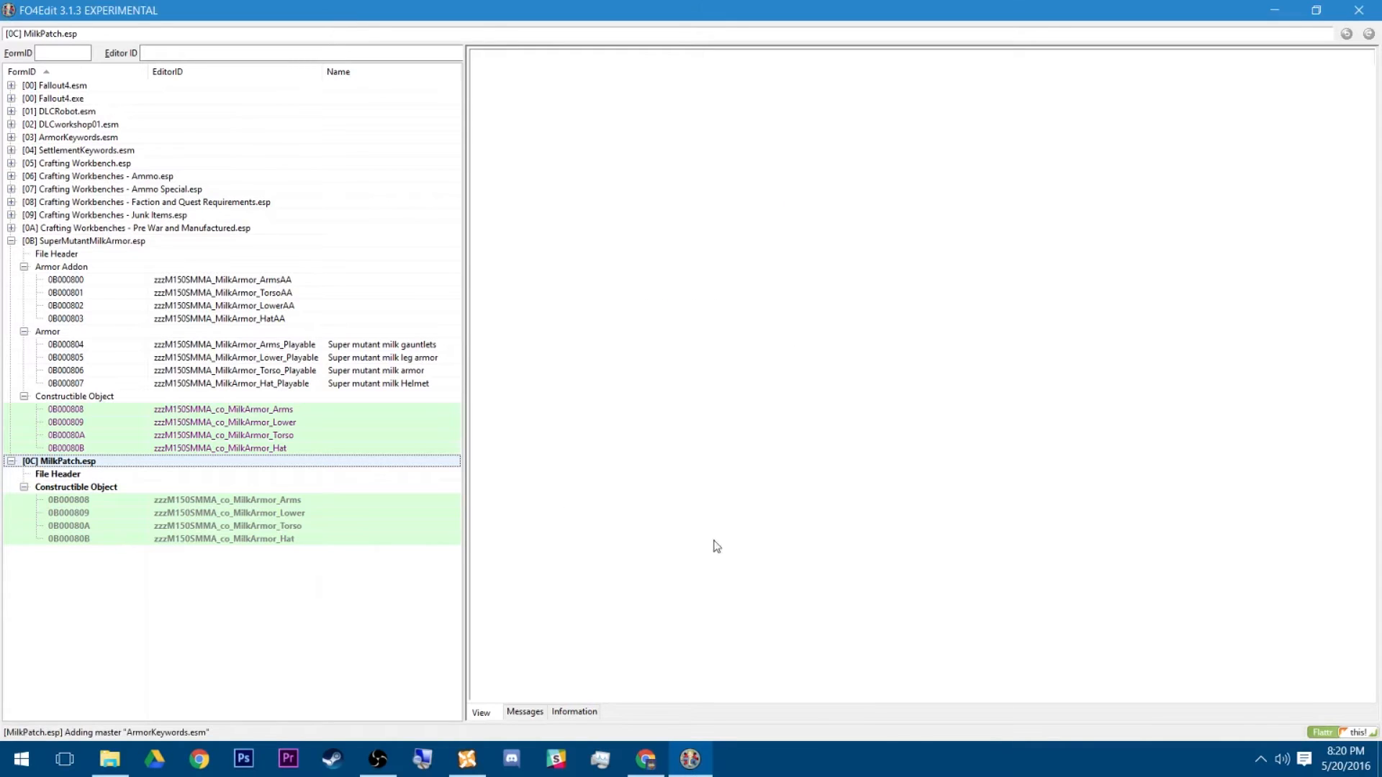
Find the AEC_ck_ArmorsmithCraftingKey keyword in ArmorKeywords.esm's Keyword group and copy its FormID value
left_click(91, 490)
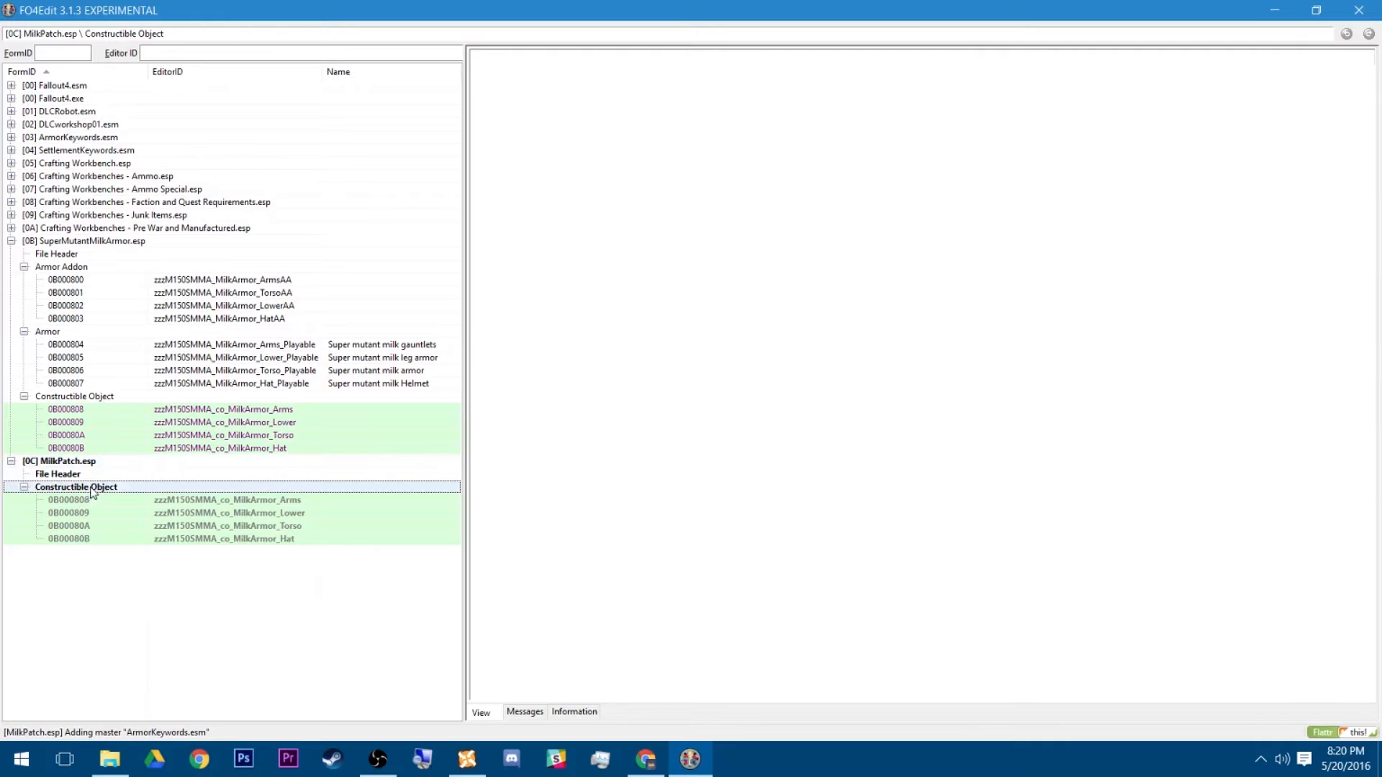
left_click(273, 501)
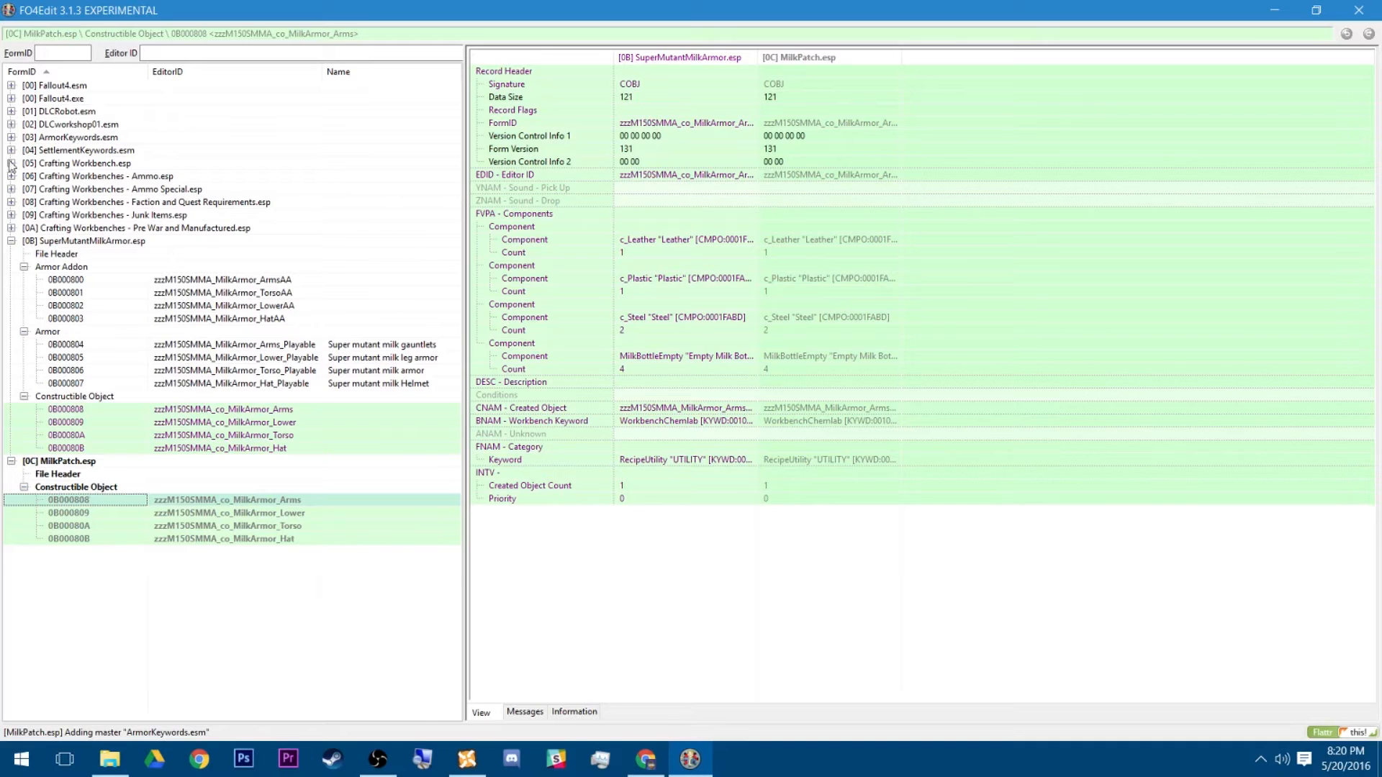
left_click(82, 138)
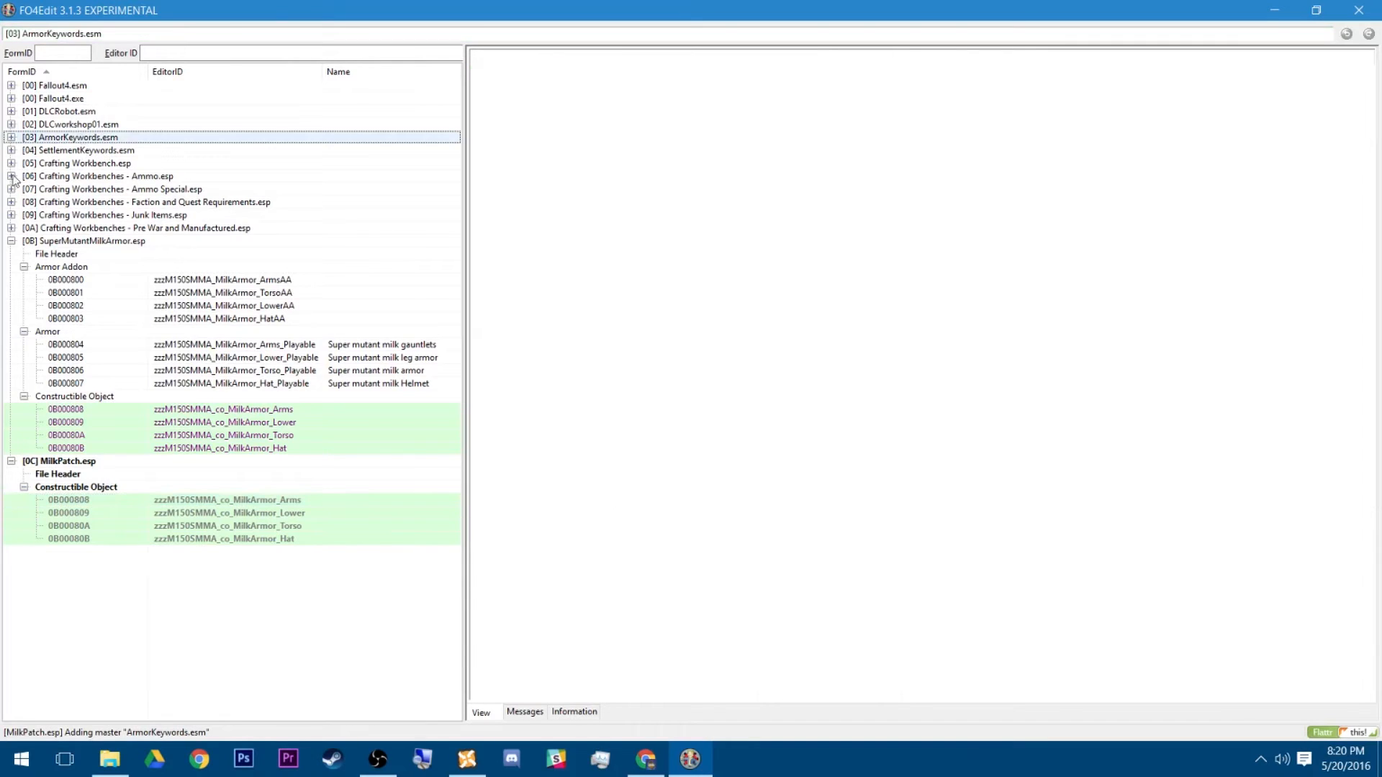
left_click(11, 138)
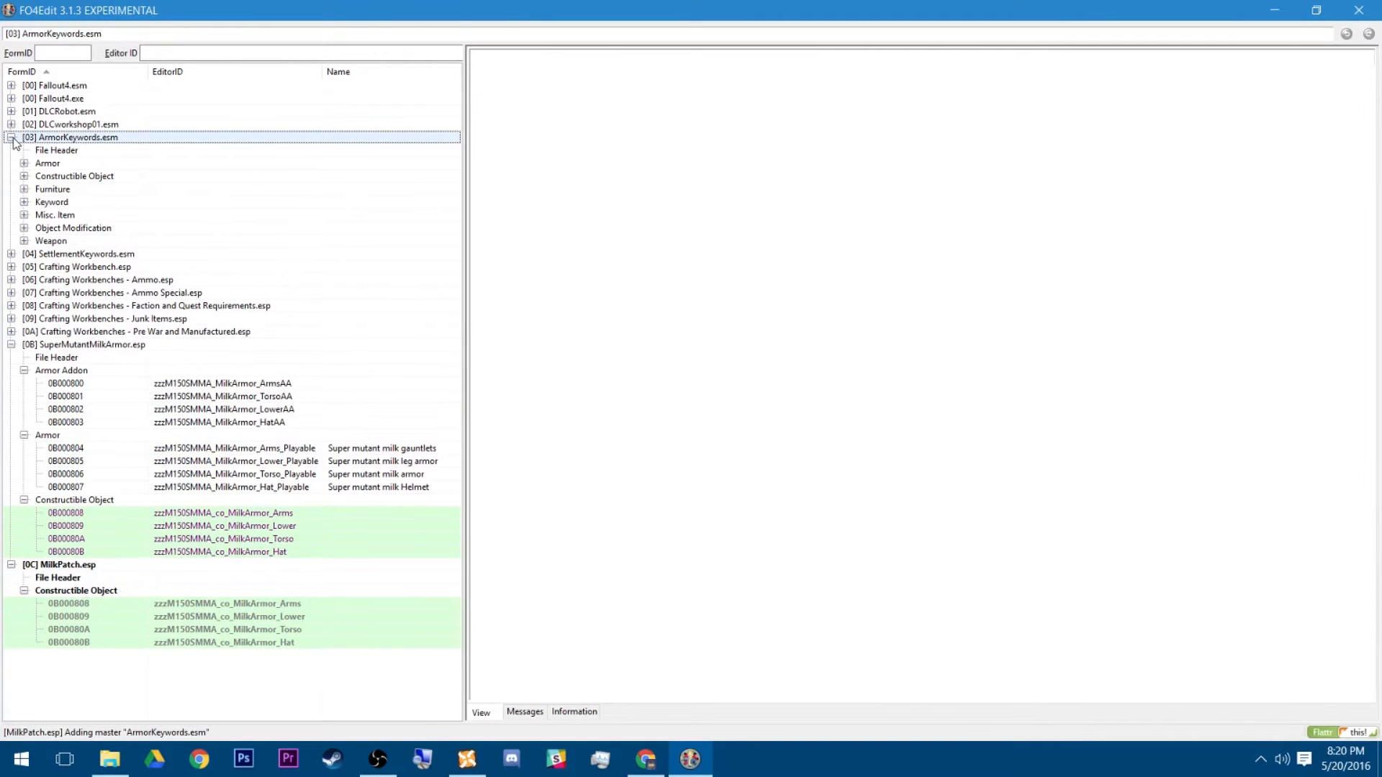
left_click(24, 176)
left_click(24, 176)
left_click(24, 202)
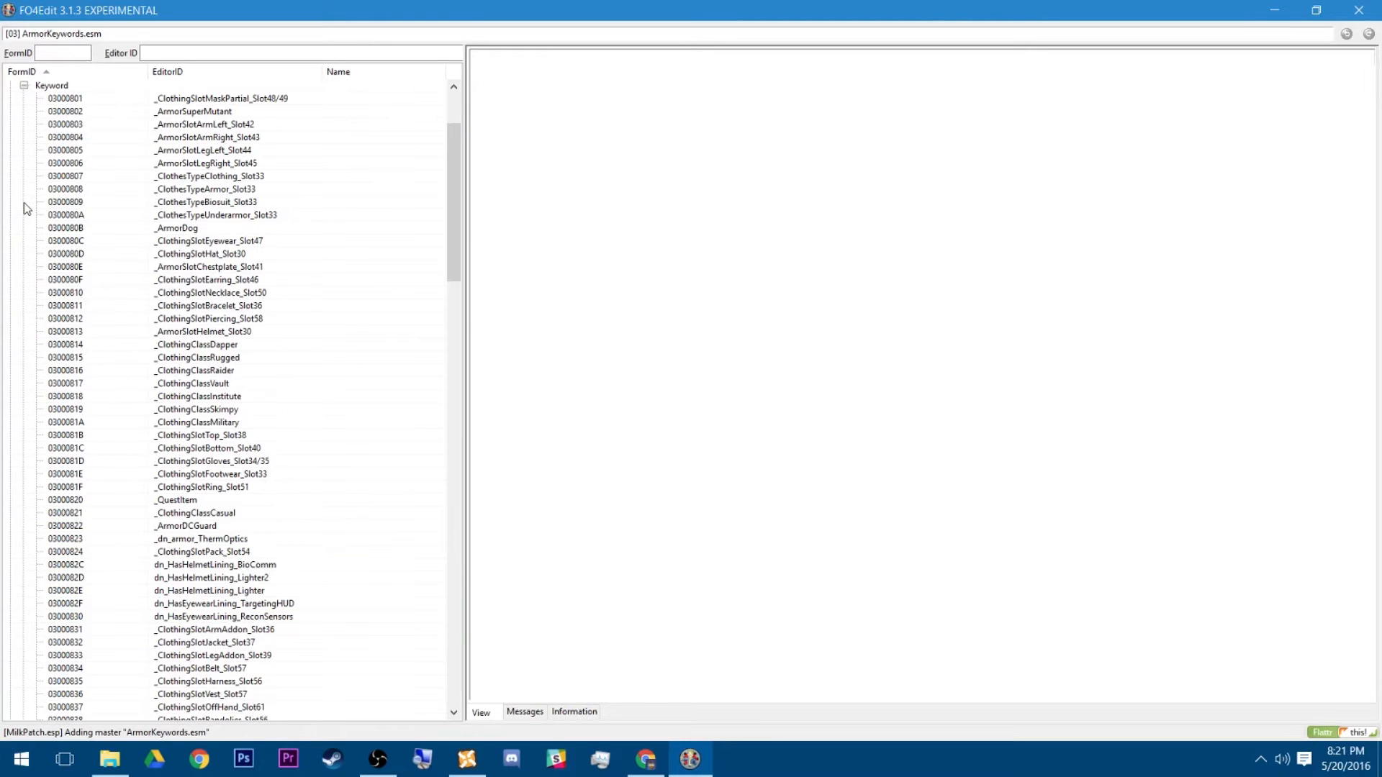
left_click(203, 294)
scroll(204, 295, "down", 14)
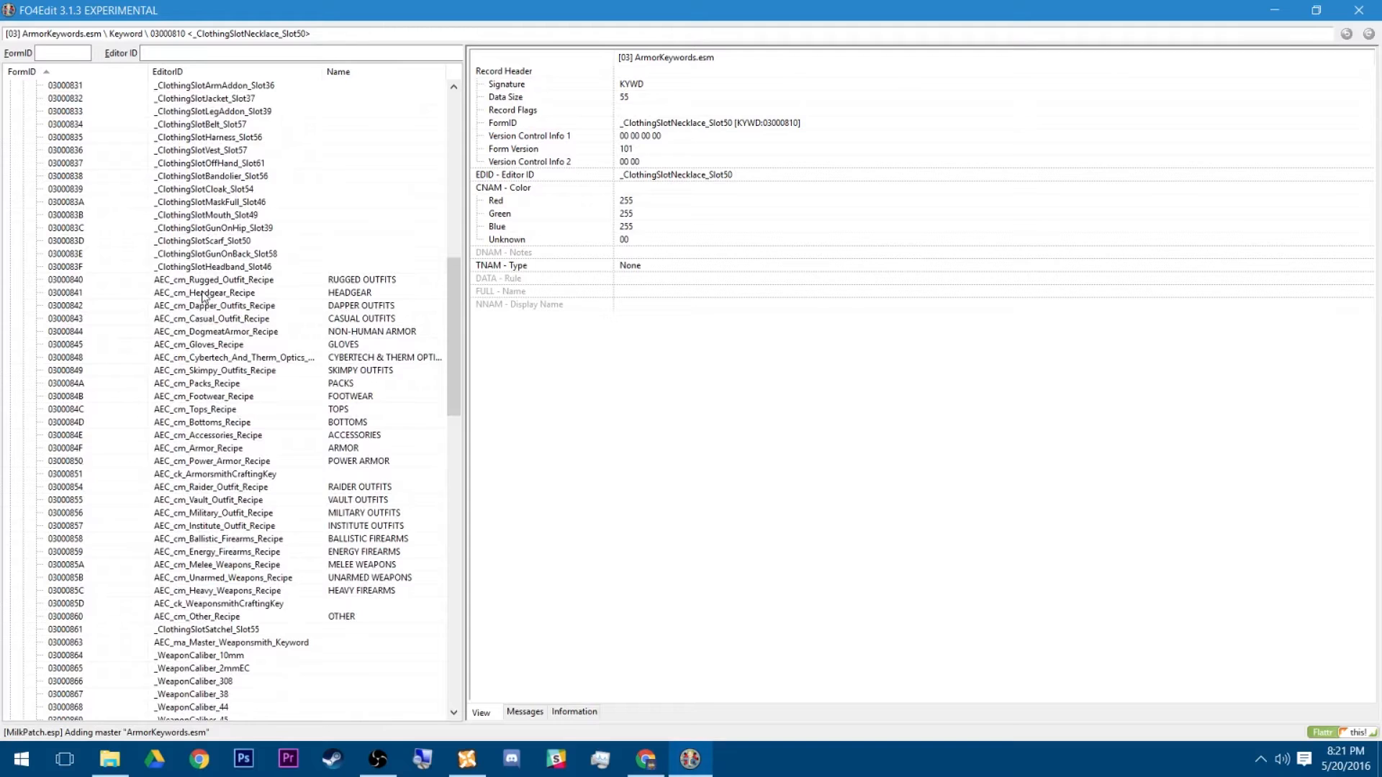
scroll(203, 295, "down", 2)
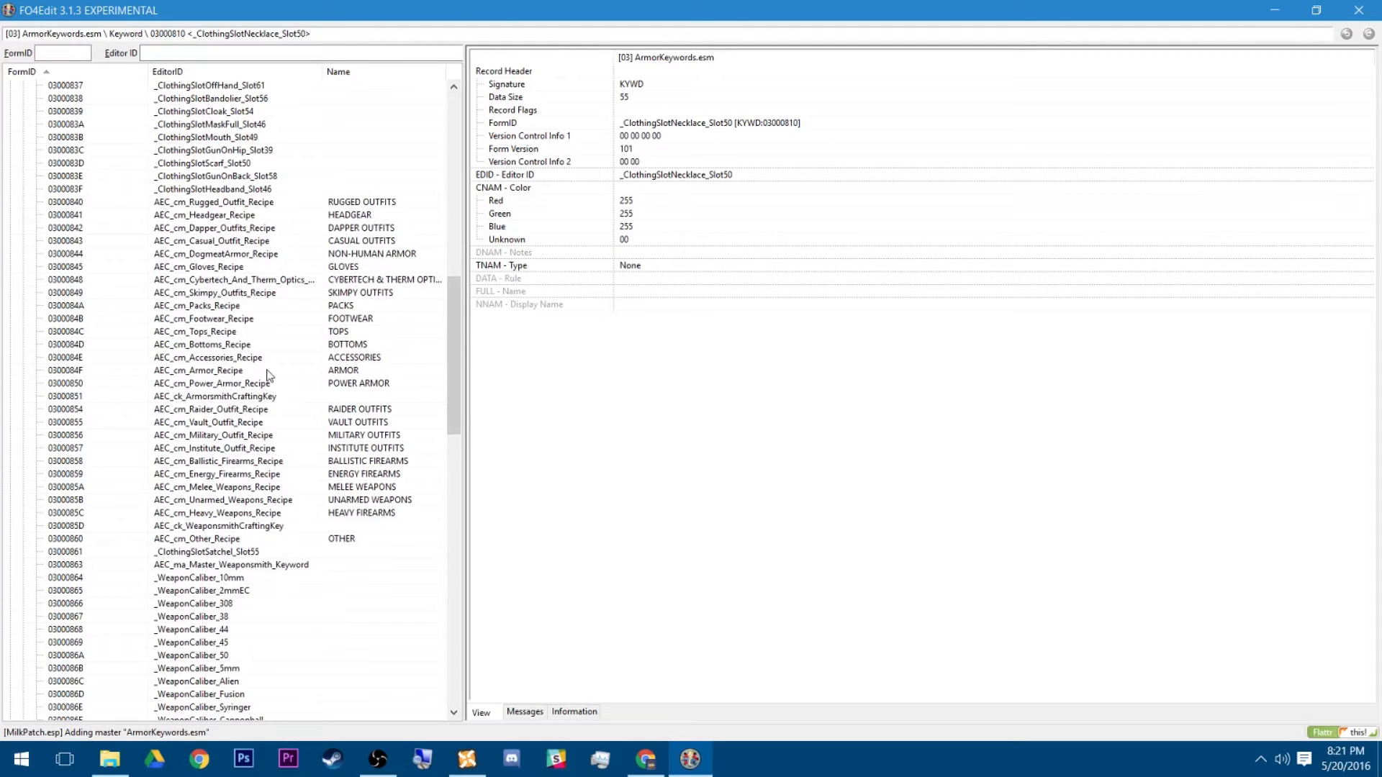
left_click(225, 398)
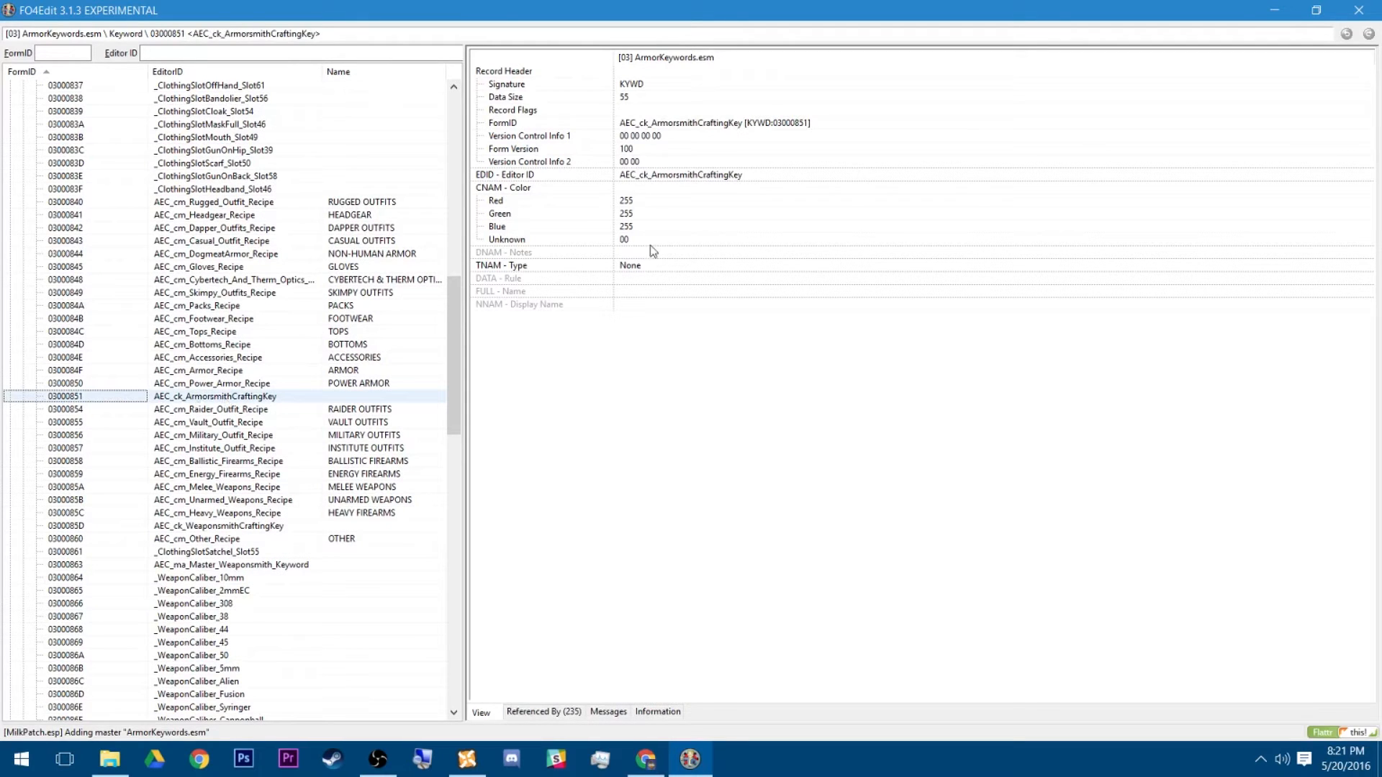
left_click(698, 124)
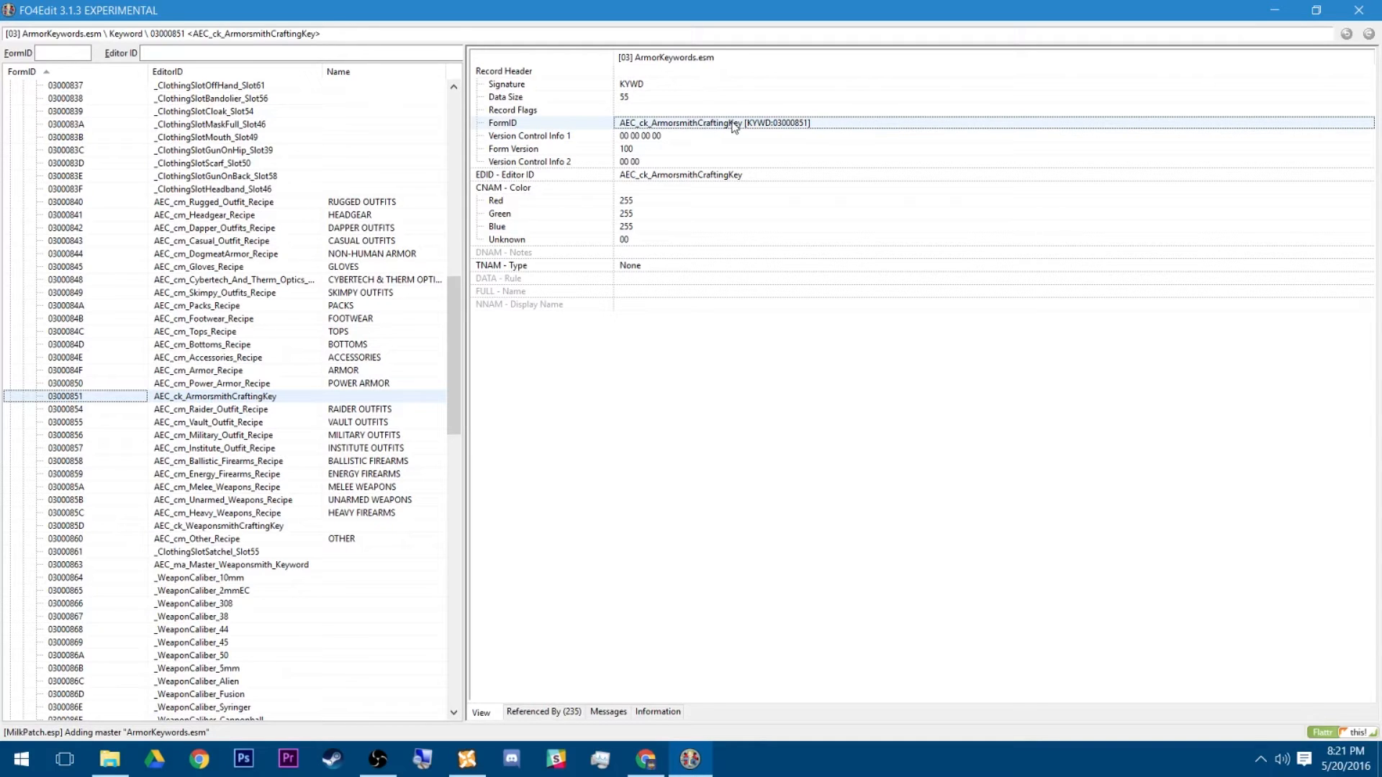
Set the workbench keyword of MilkPatch.esp's MilkArmor_Arms recipe to AEC_ck_ArmorsmithCraftingKey [KYWD:03000851]
left_click(431, 292)
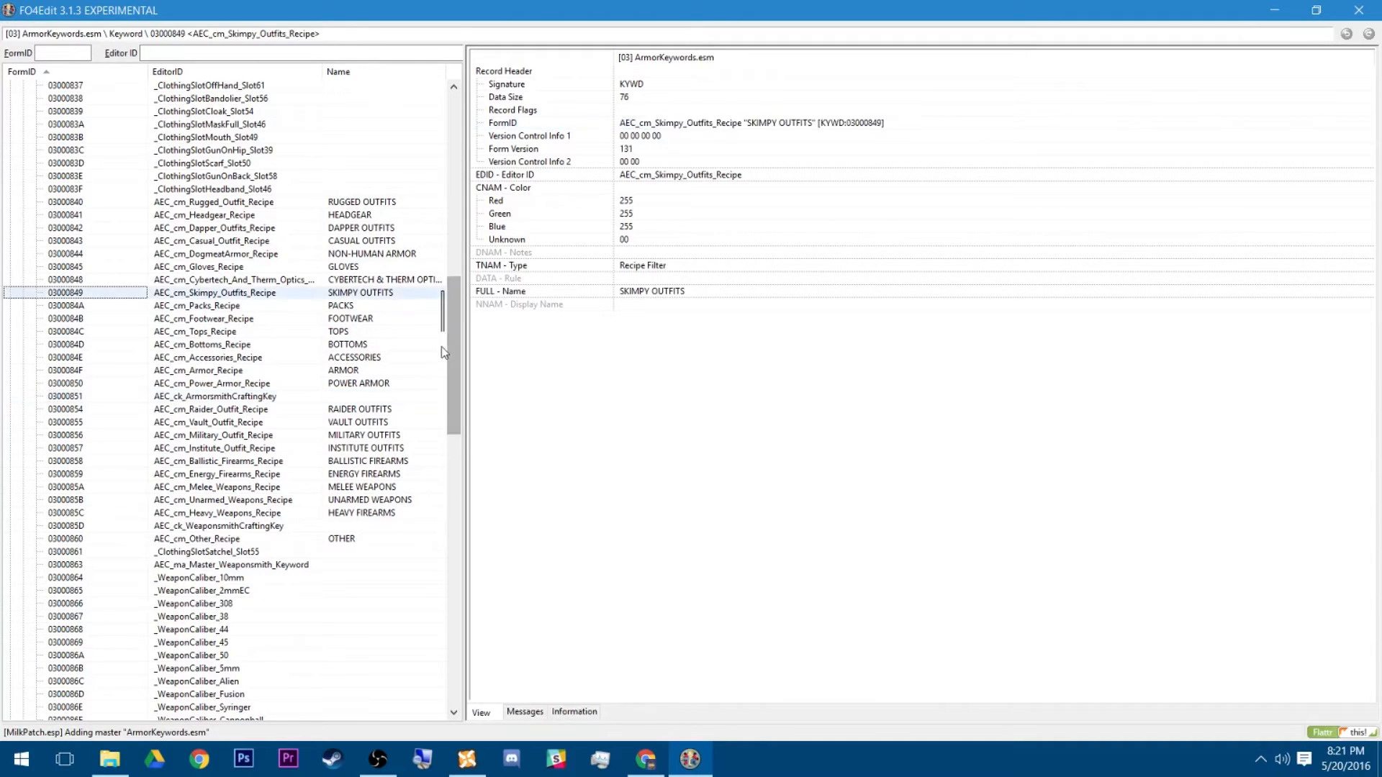
left_click_drag(450, 332, 404, 665)
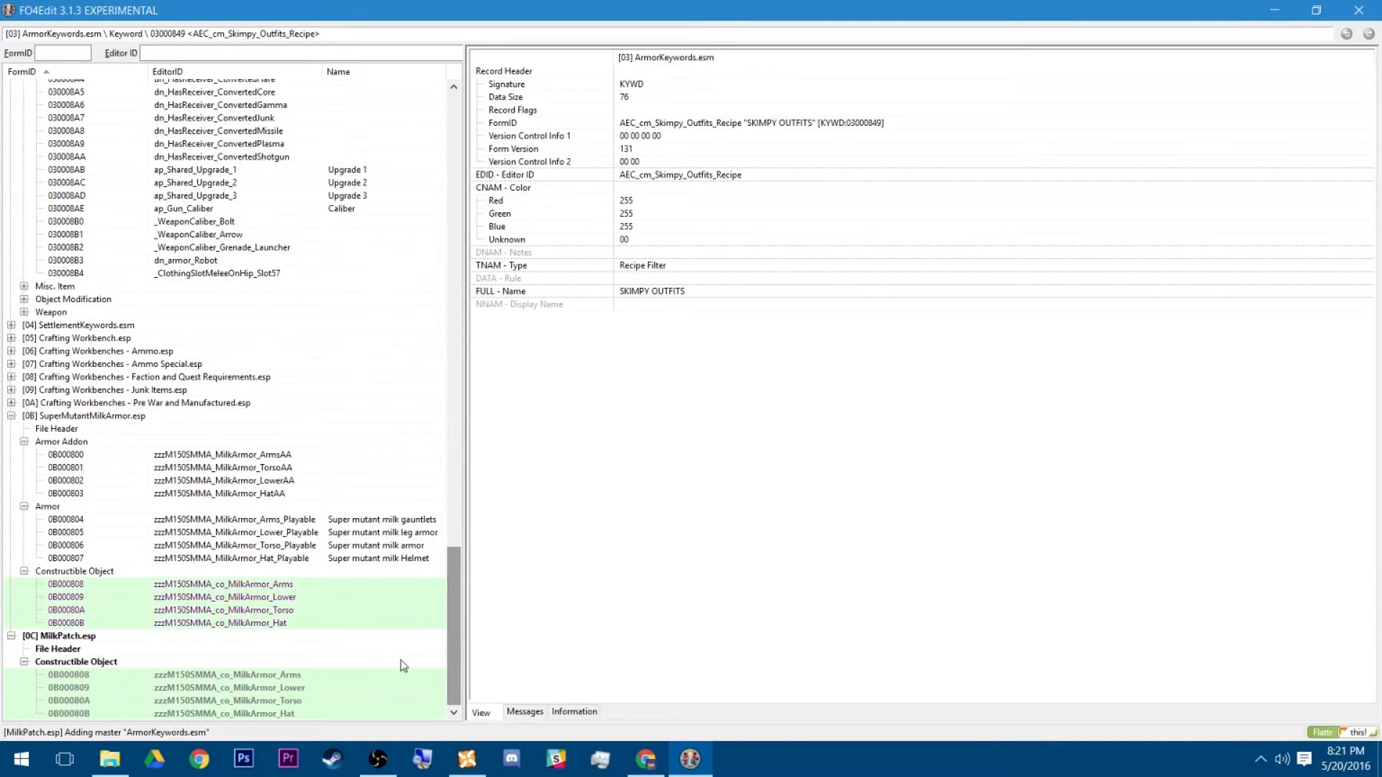
left_click(345, 676)
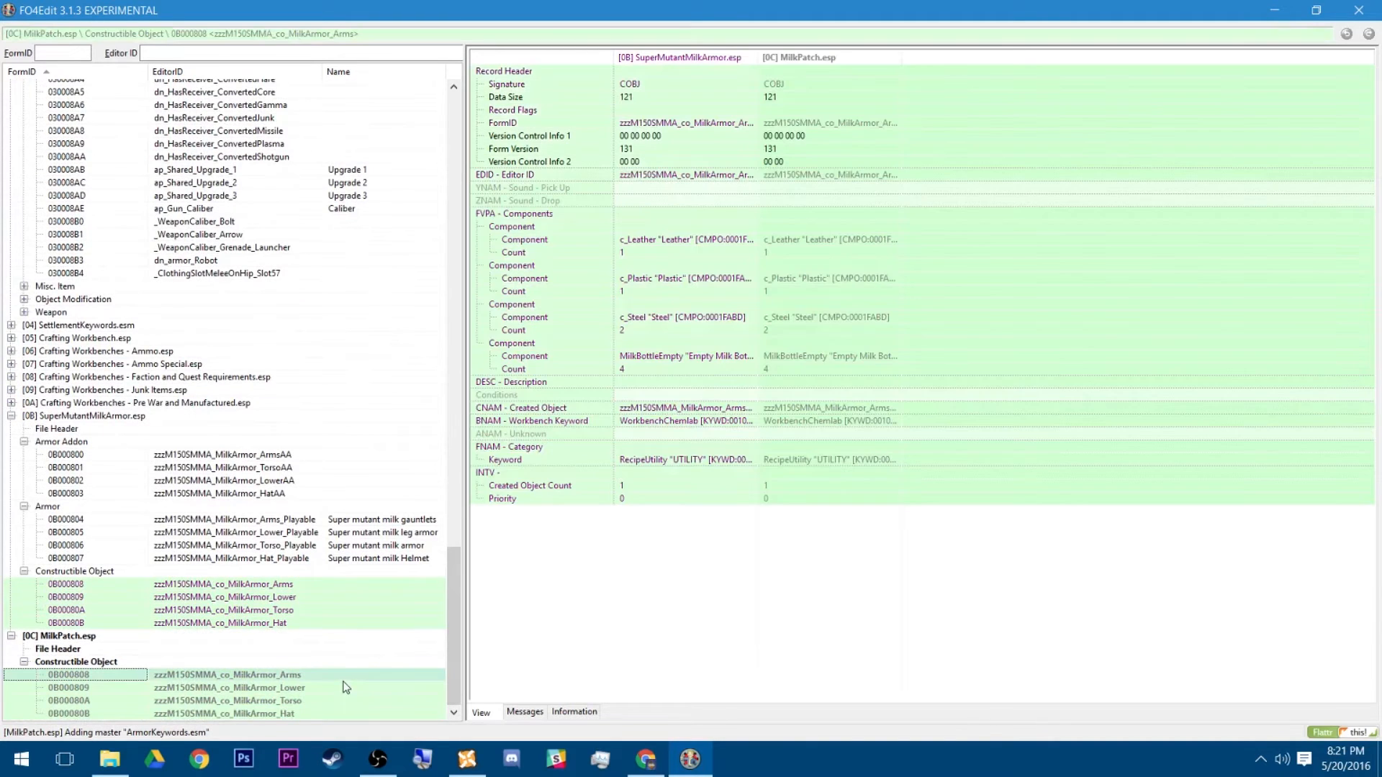
right_click(807, 422)
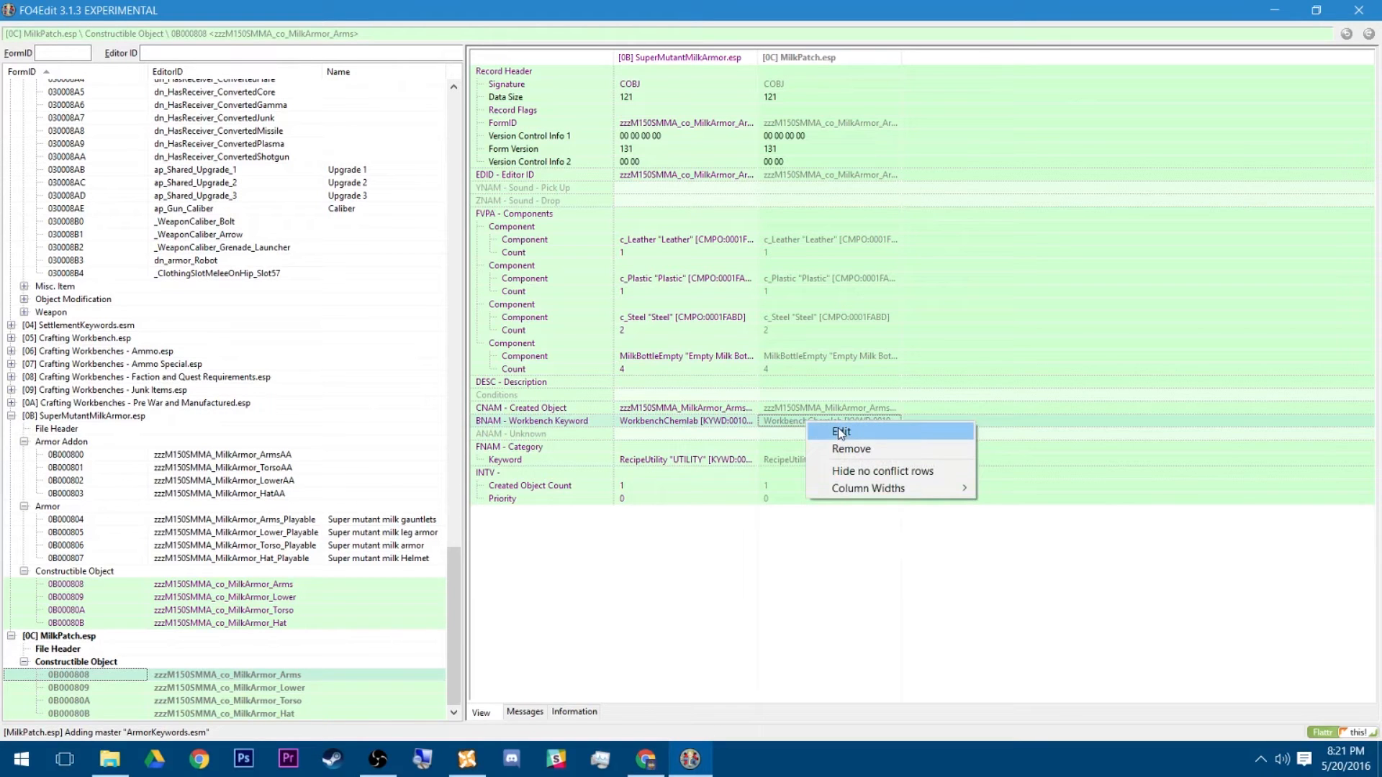
left_click(840, 432)
type("ArmorsmithCraftingKey [KYWD:03000851]")
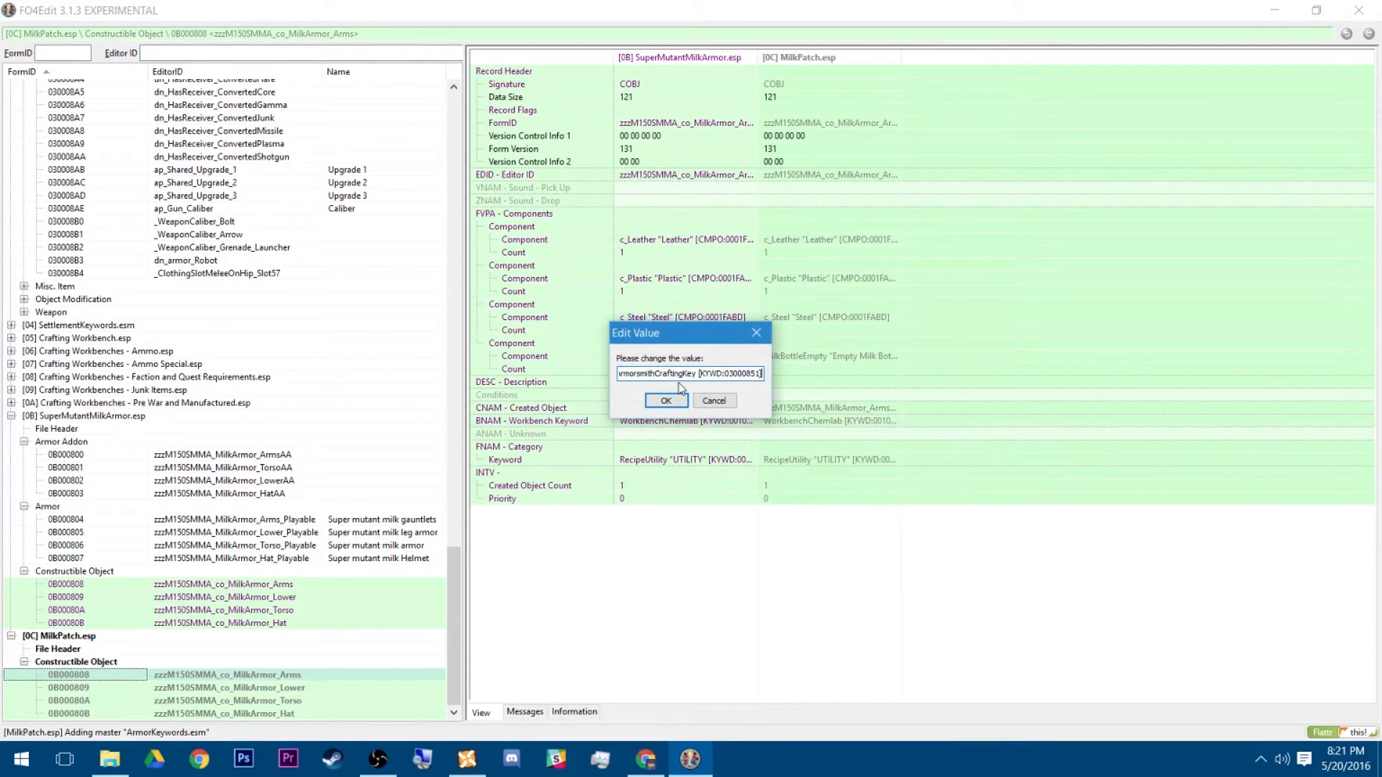
left_click(676, 401)
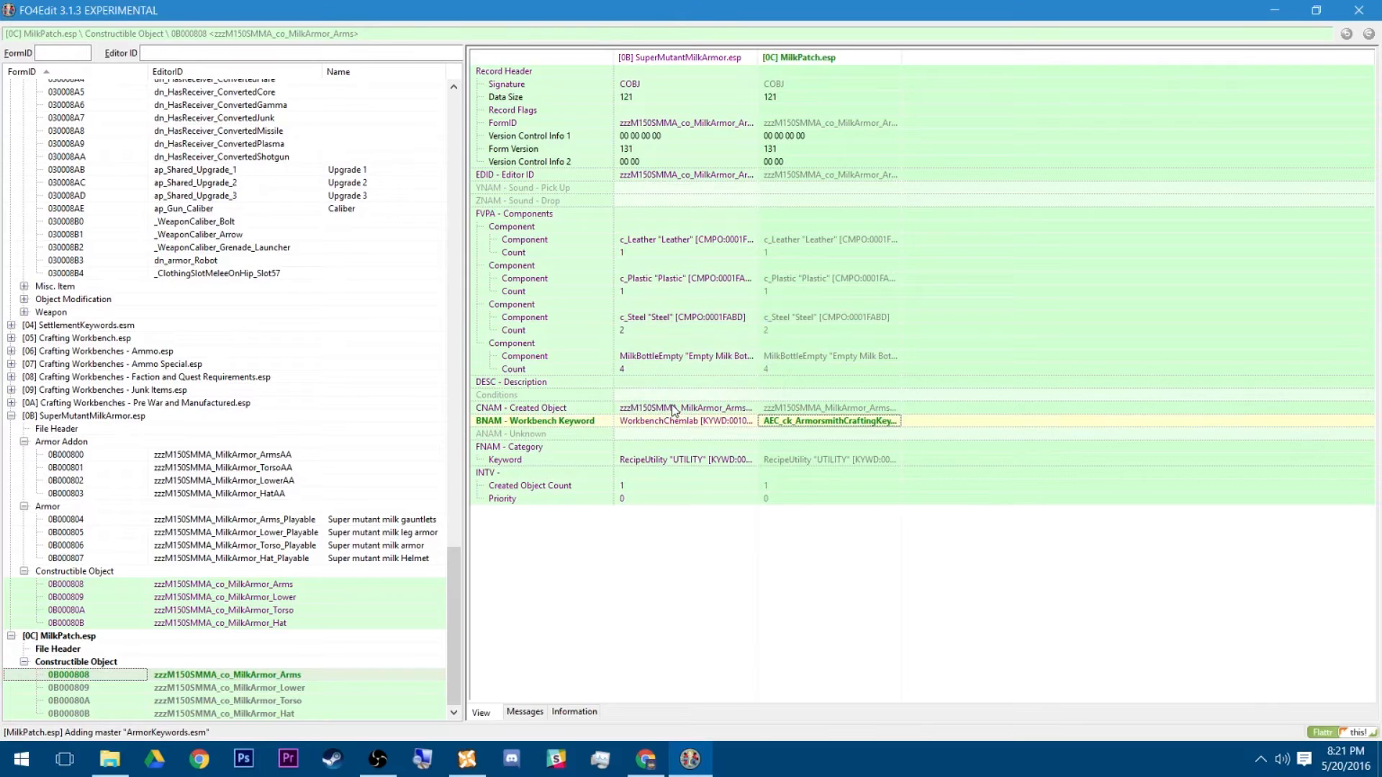
left_click(787, 414)
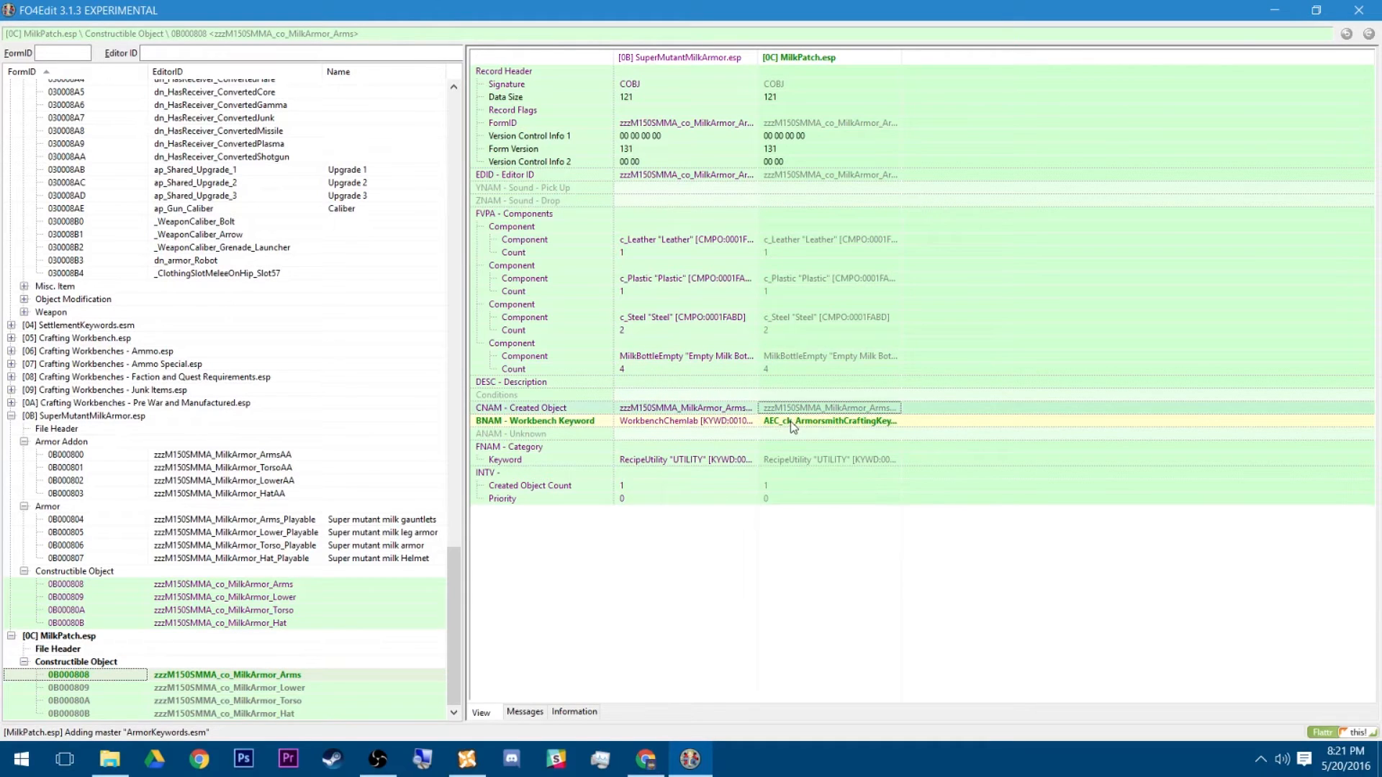
left_click(790, 421)
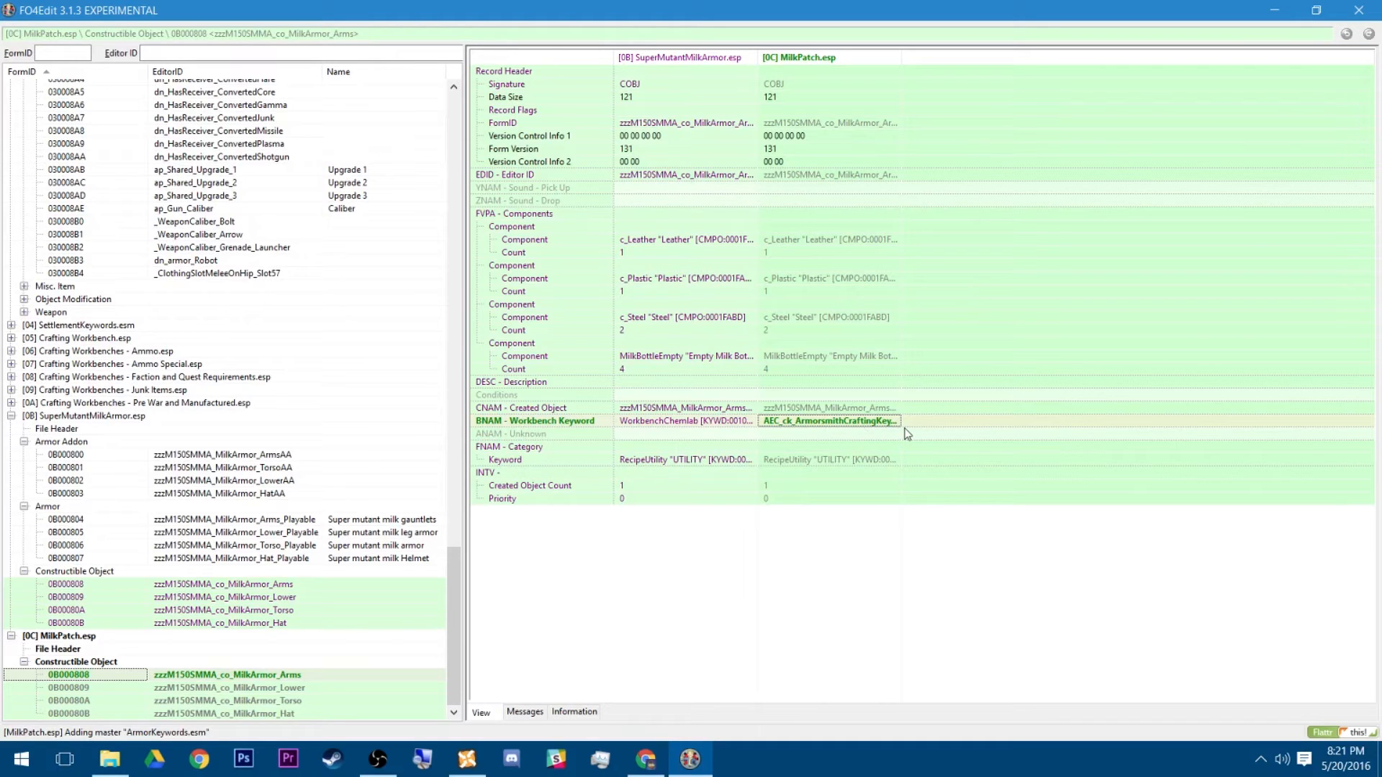
left_click(659, 423)
Set the workbench keyword of MilkPatch.esp's MilkArmor_Lower recipe to AEC_ck_ArmorsmithCraftingKey [KYWD:03000851]
left_click(279, 689)
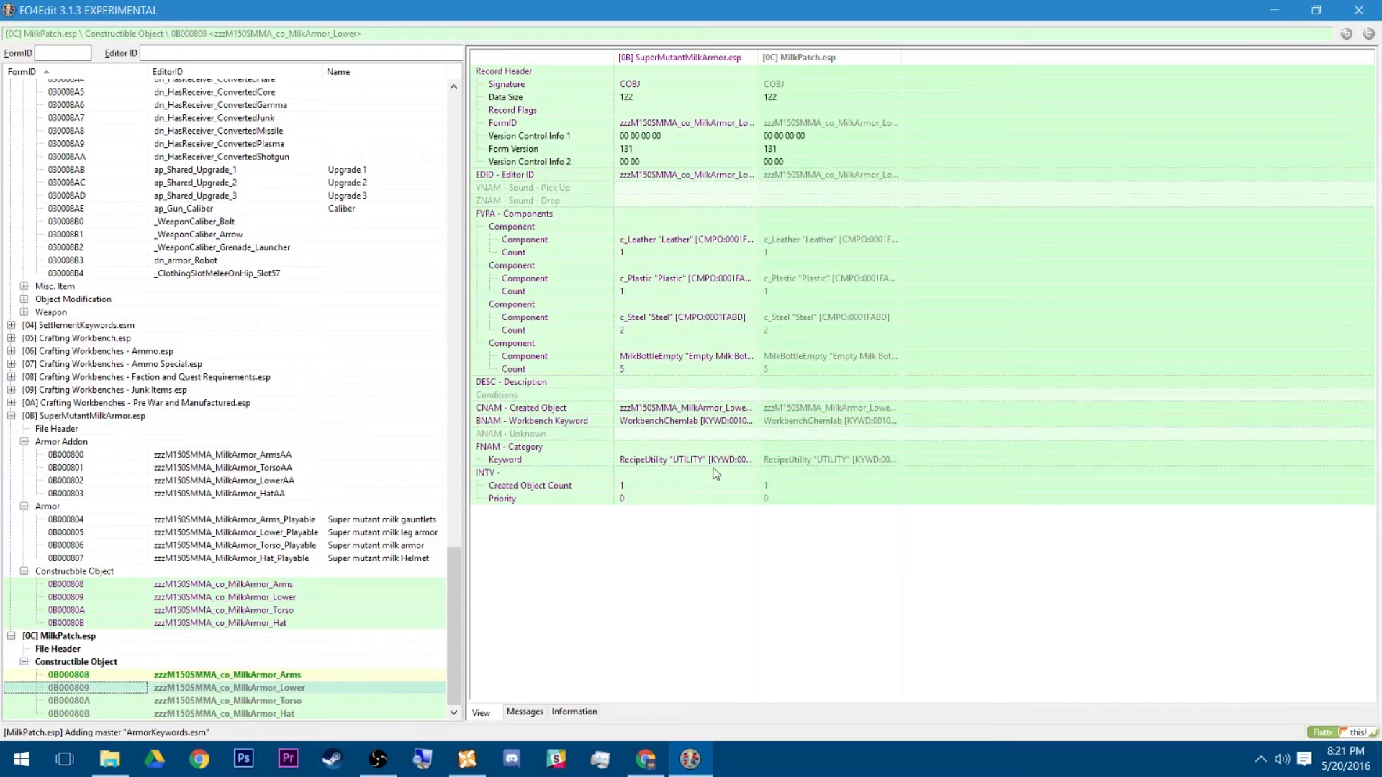
right_click(786, 421)
left_click(805, 429)
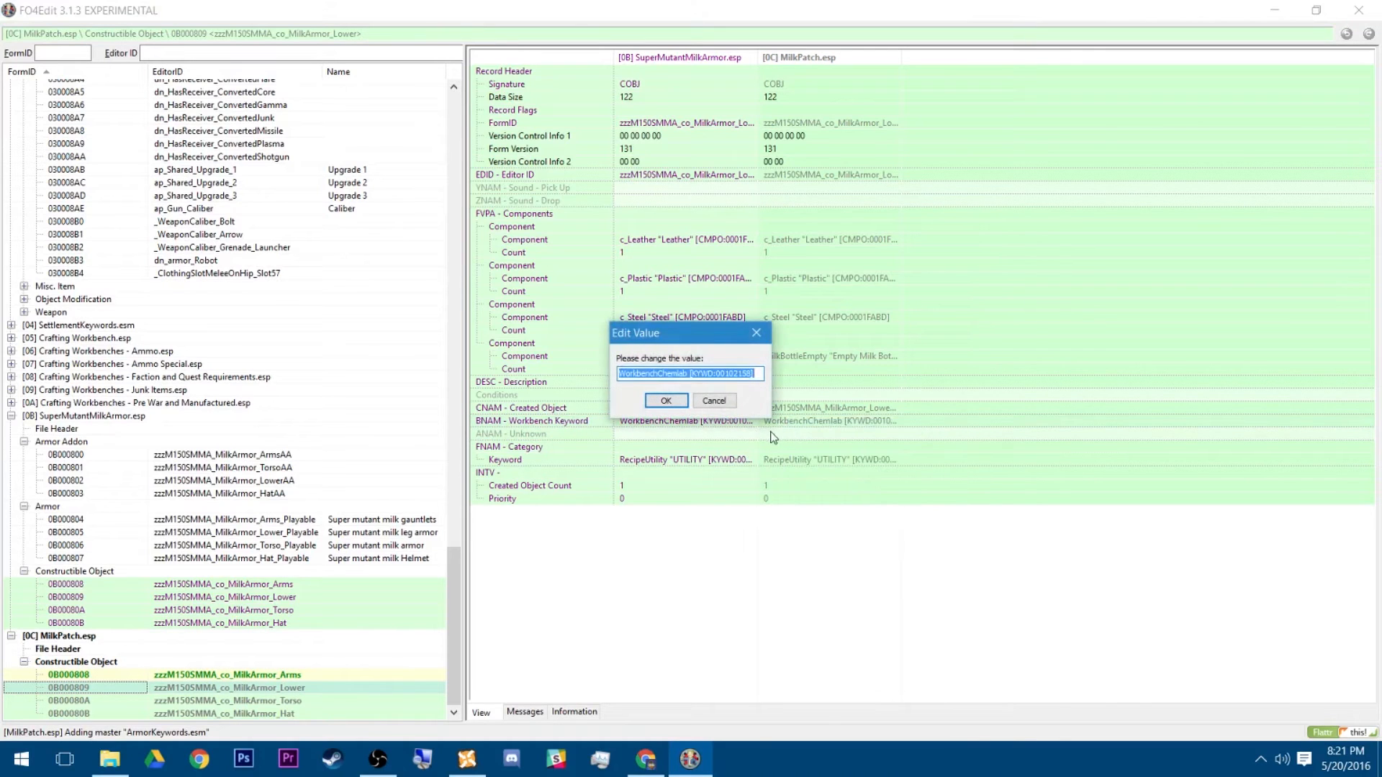
type("ArmorsmithCraftingKey [KYWD:03000851]")
left_click(666, 401)
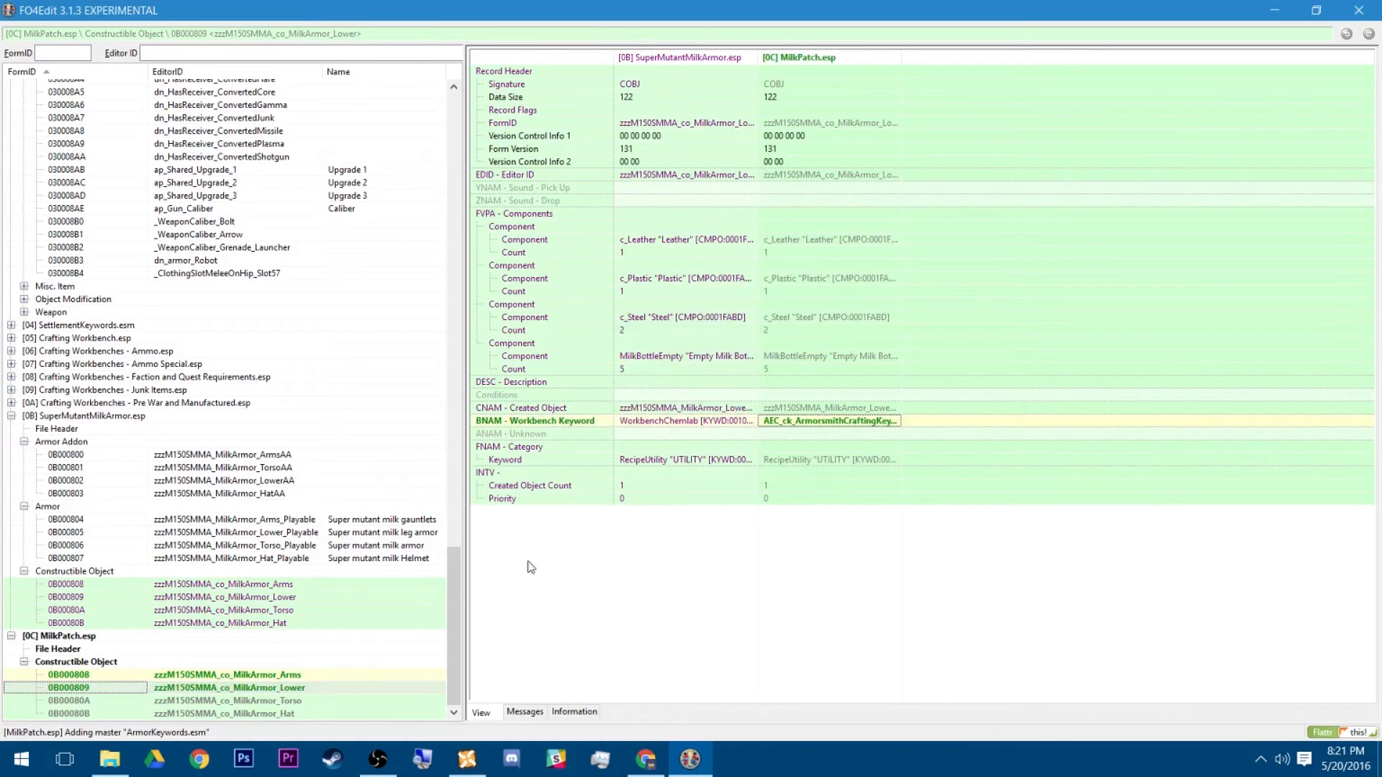
Set the workbench keyword of MilkPatch.esp's MilkArmor_Torso recipe to AEC_ck_ArmorsmithCraftingKey [KYWD:03000851]
left_click(226, 700)
right_click(802, 422)
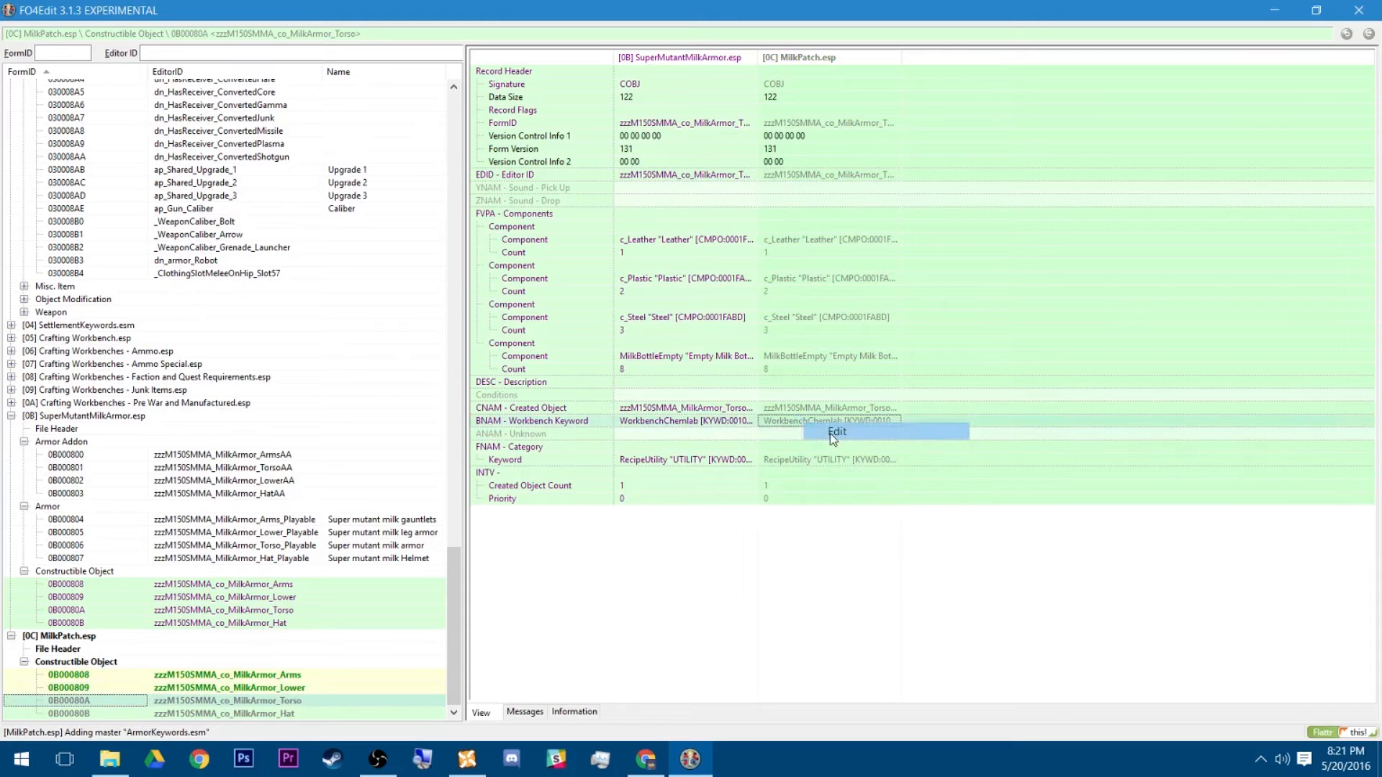
left_click(833, 432)
type("AEC_ck_ArmorsmithCraftingKey [KYWD:03000851]")
left_click(665, 403)
Set the workbench keyword of MilkPatch.esp's MilkArmor_Hat recipe to AEC_ck_ArmorsmithCraftingKey [KYWD:03000851]
left_click(241, 711)
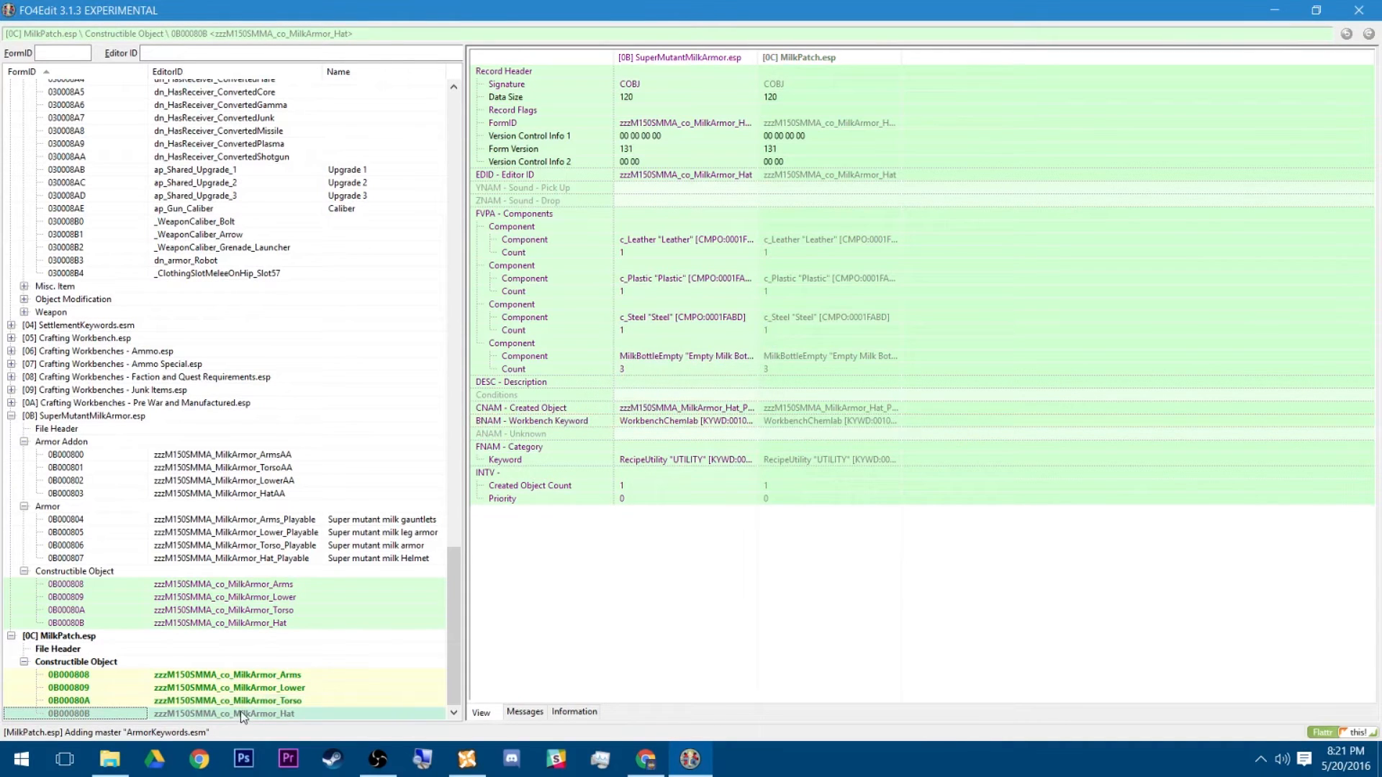
right_click(801, 422)
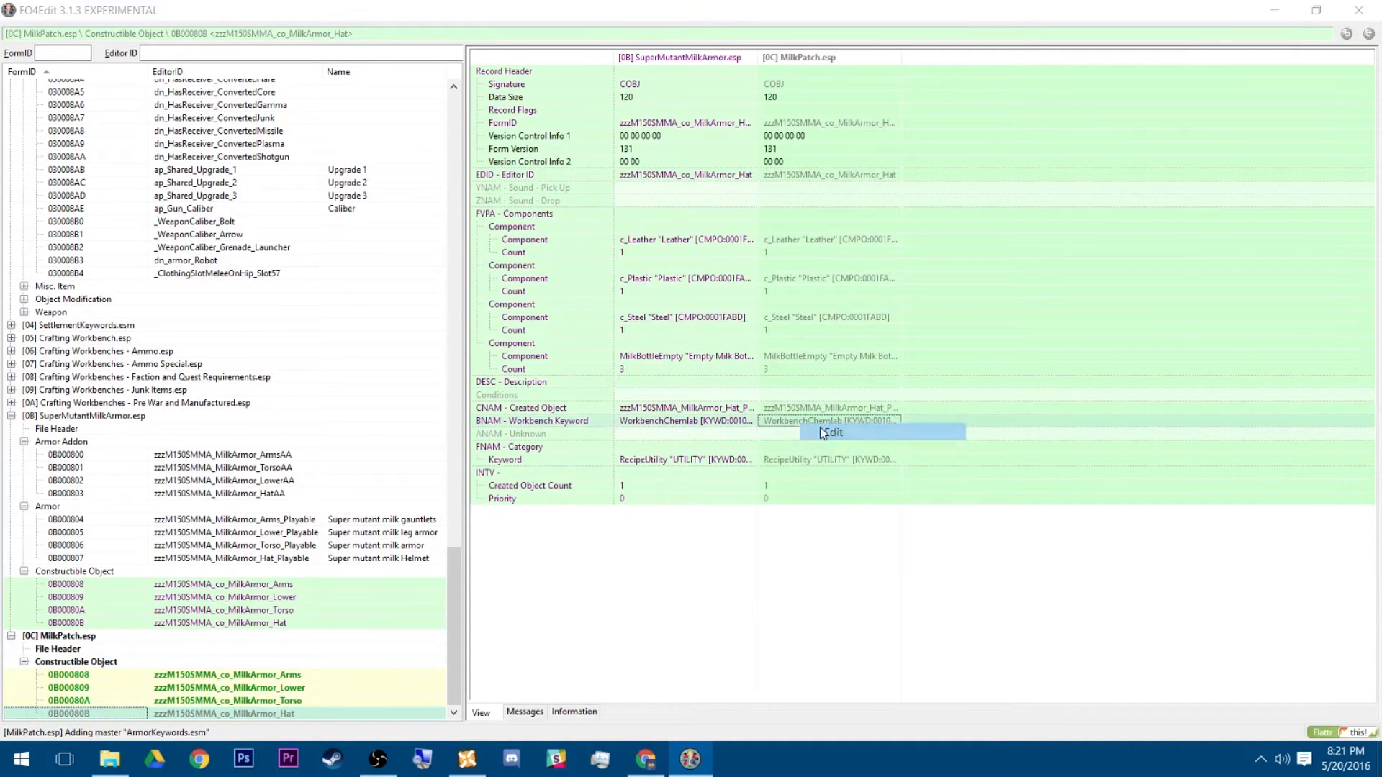
left_click(831, 432)
key("ctrl+v")
left_click(666, 403)
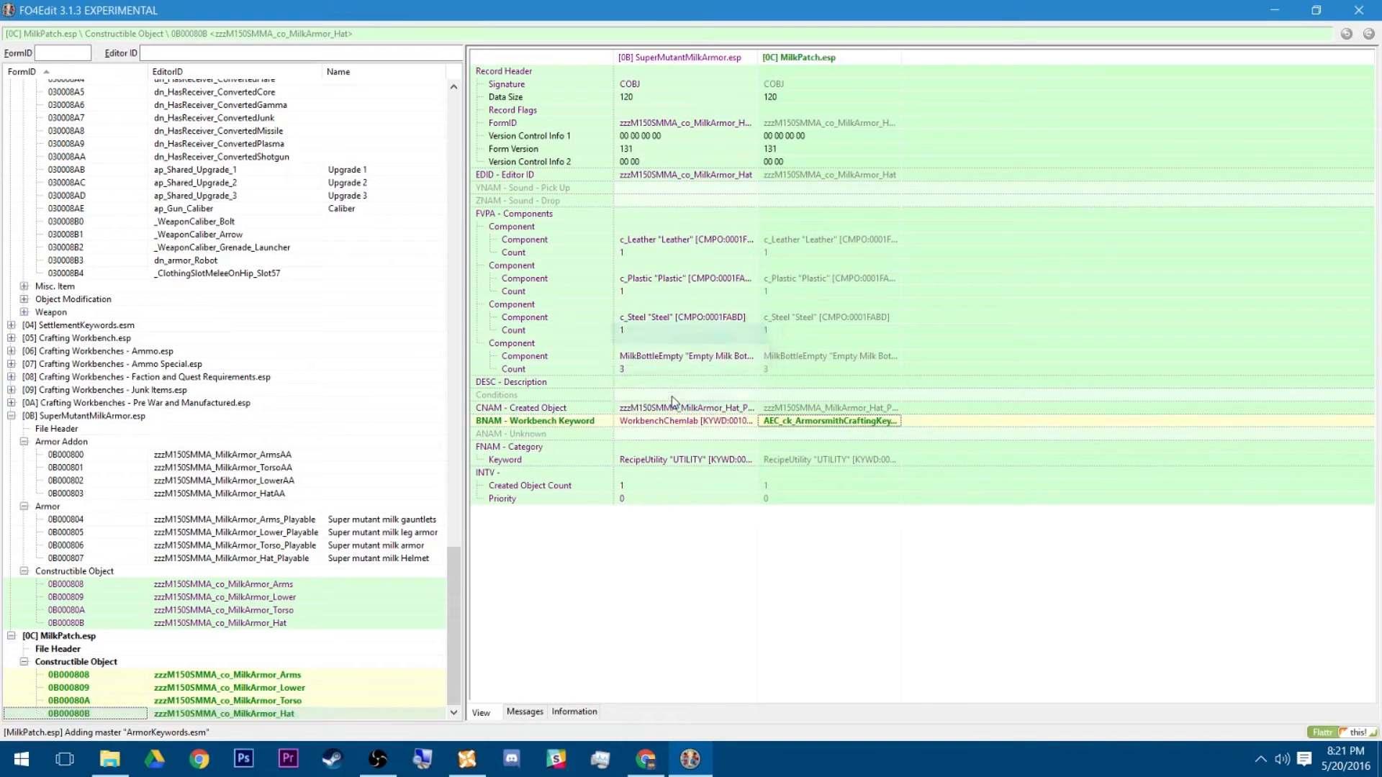
Compare the components and workbench keyword of the MilkArmor_Hat recipe between MilkPatch.esp and SuperMutantMilkArmor.esp
left_click(800, 423)
left_click(836, 240)
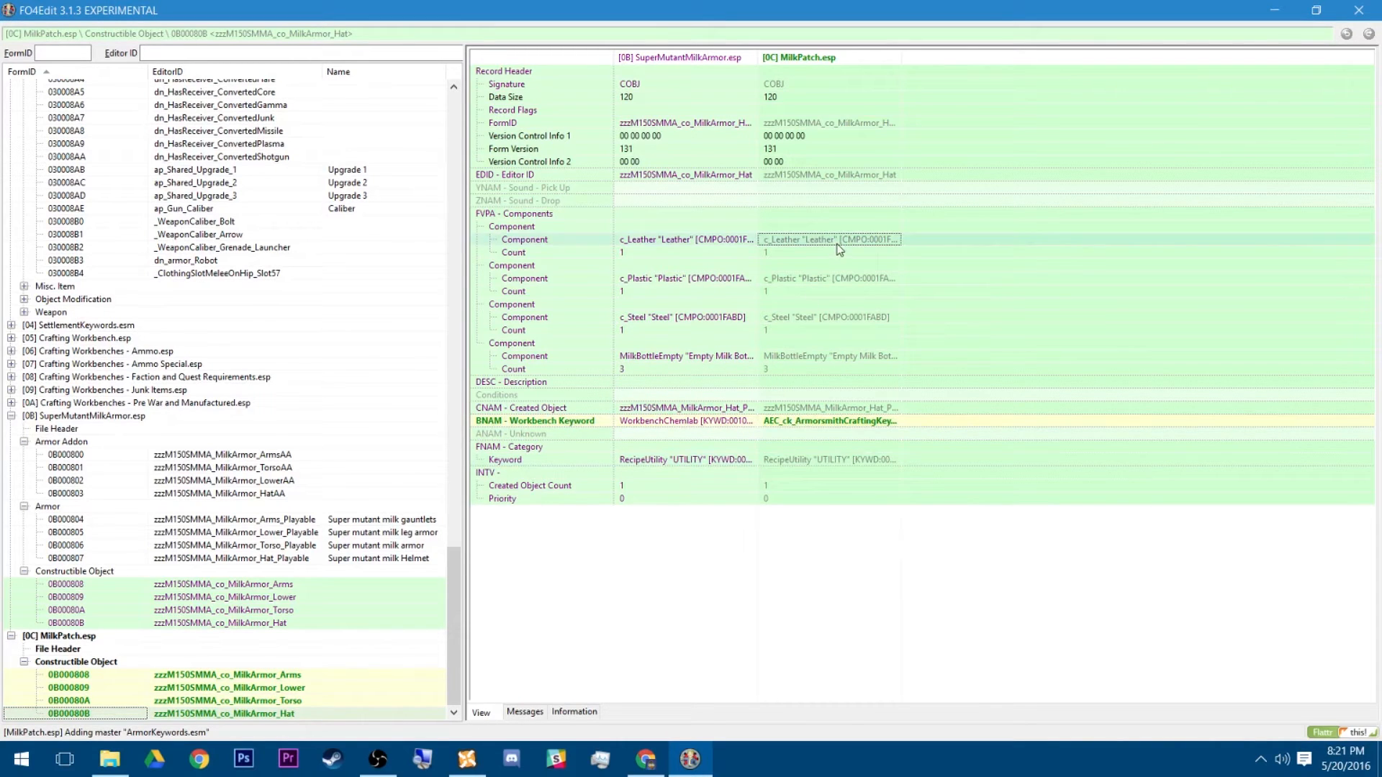
left_click(834, 354)
left_click(815, 423)
left_click(687, 425)
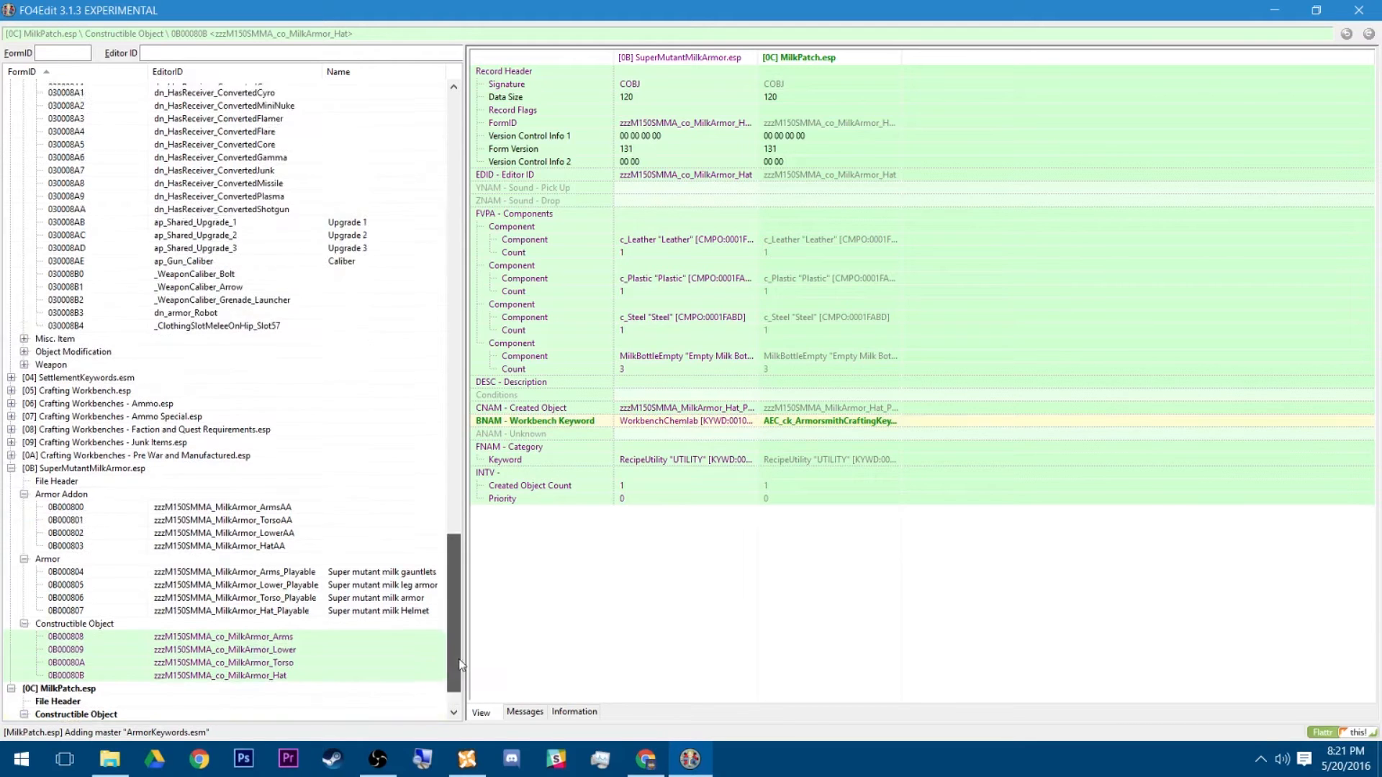
left_click(309, 622)
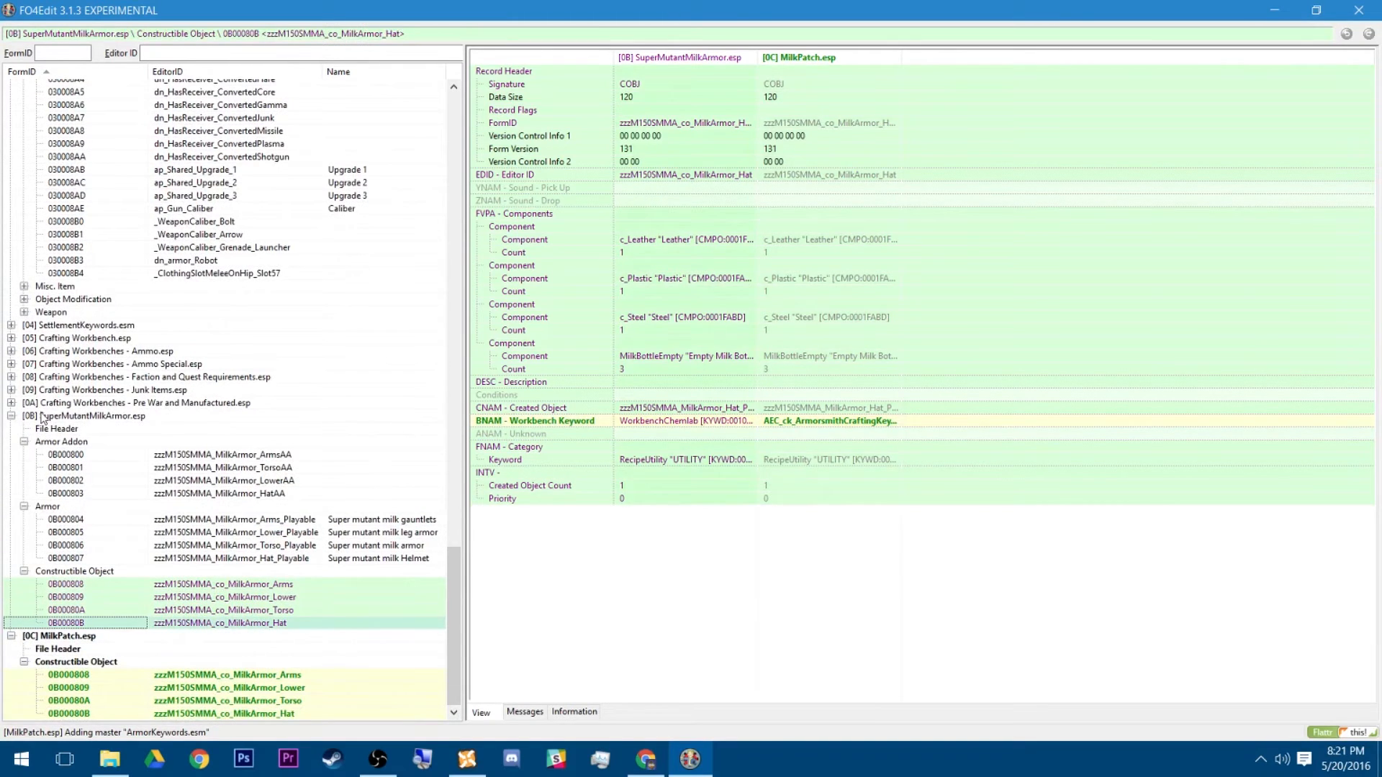
left_click(85, 416)
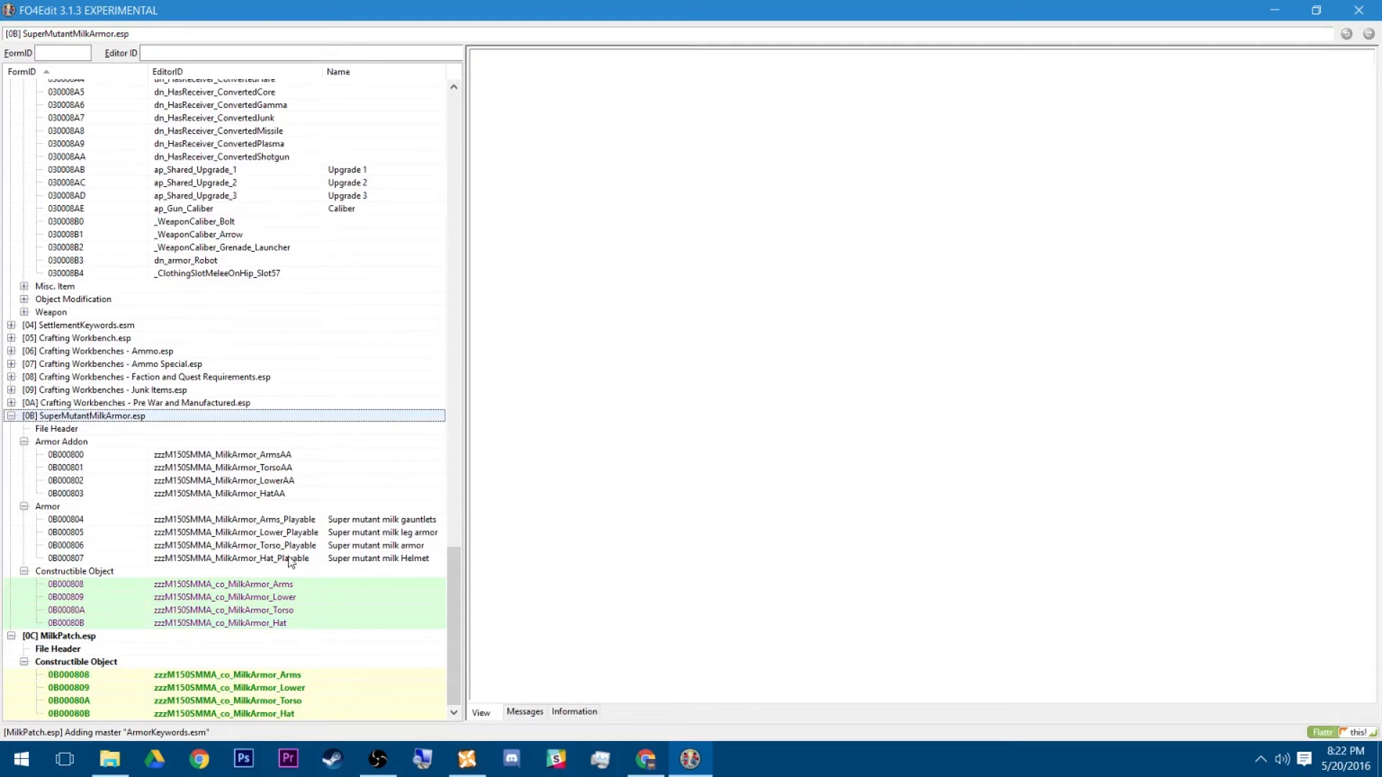
Review the workbench and category keywords of the four MilkArmor recipes in MilkPatch.esp
left_click(230, 678)
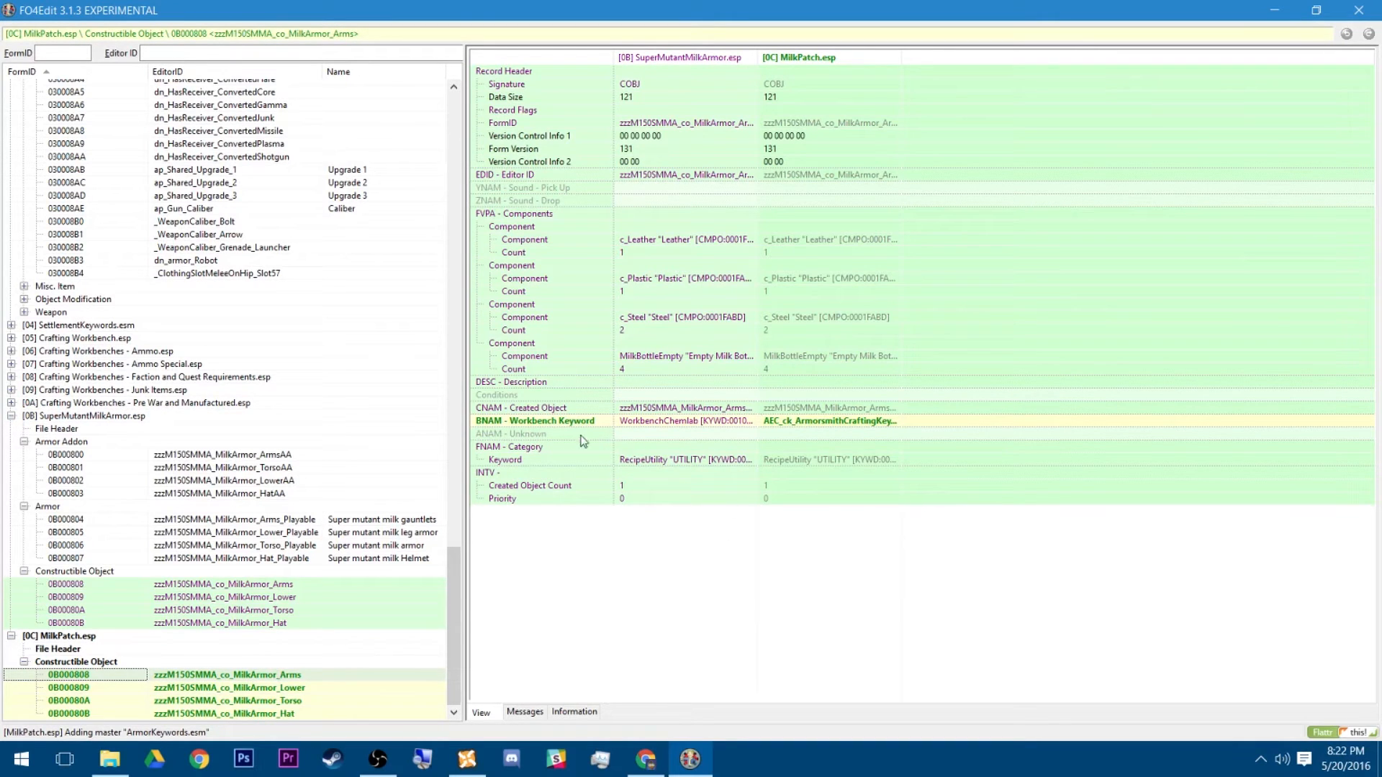
left_click(184, 691)
left_click(233, 702)
left_click(244, 713)
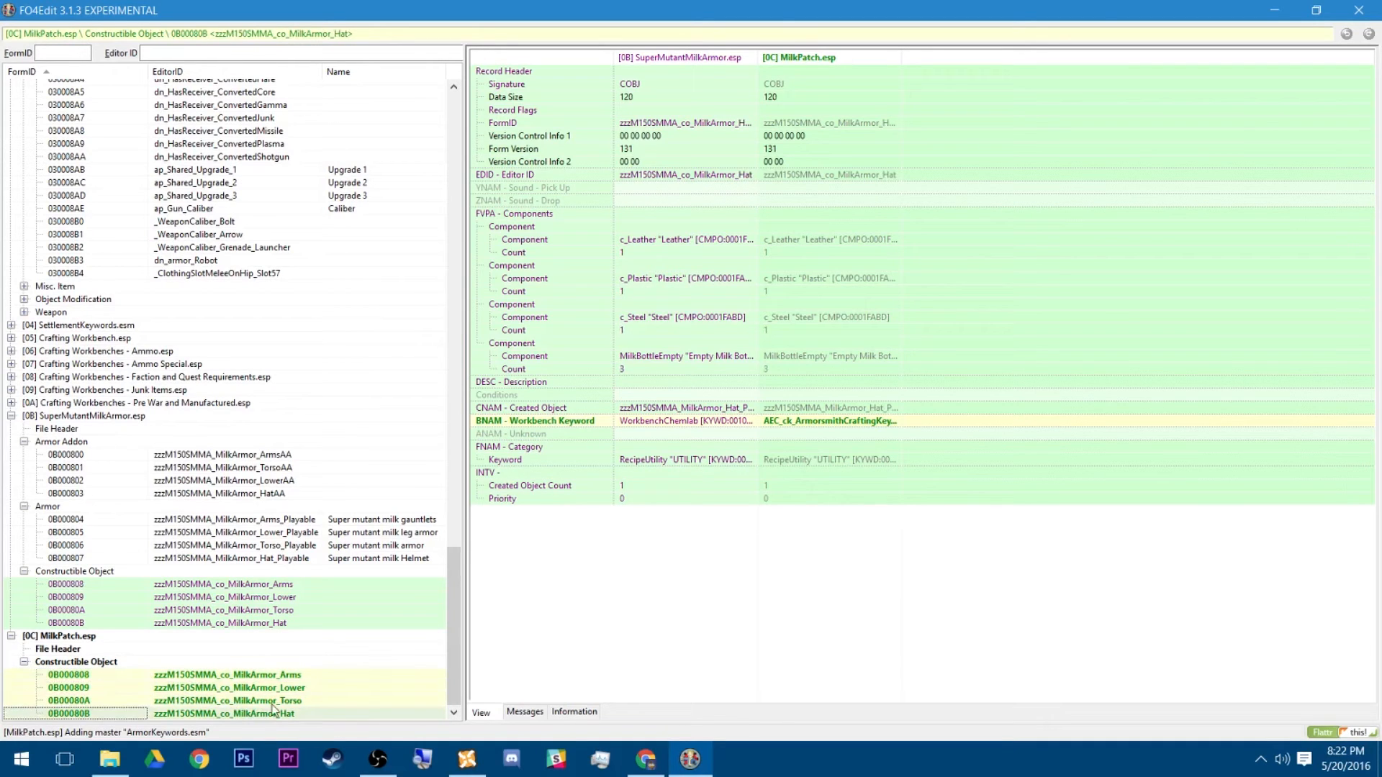
left_click(288, 696)
left_click(290, 688)
left_click(291, 676)
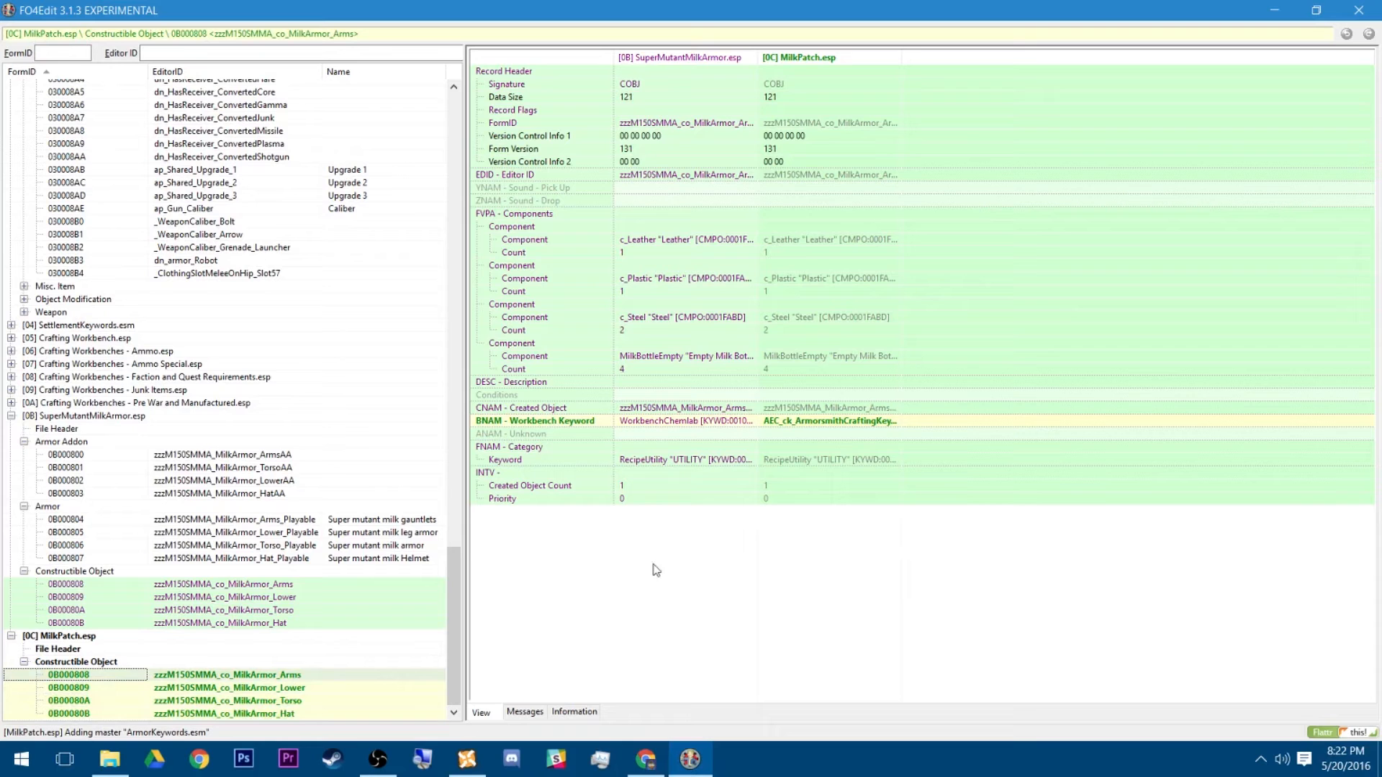
left_click(818, 460)
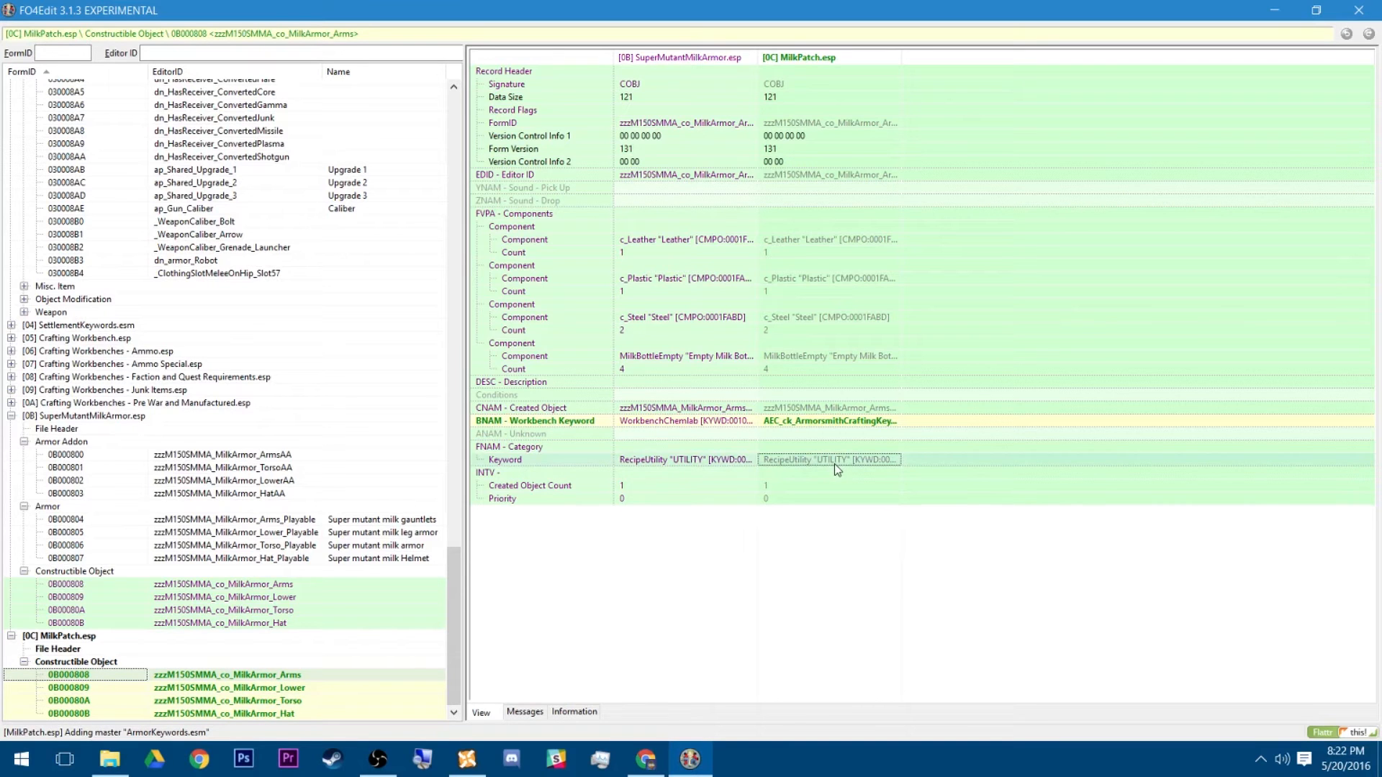
Find the "NON-HUMAN ARMOR" recipe keyword AEC_cm_DogmeatArmor_Recipe in ArmorKeywords.esm and copy its FormID value
left_click_drag(450, 645, 487, 367)
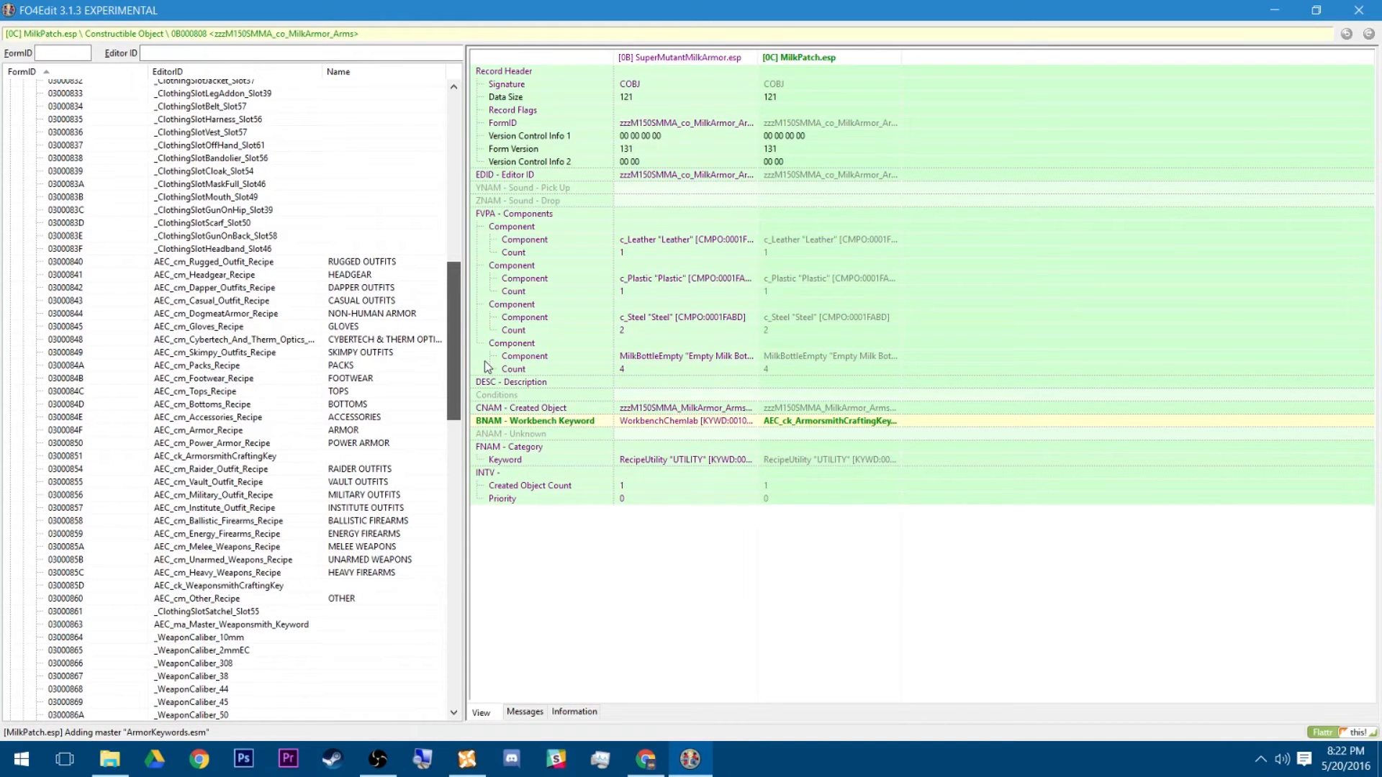
left_click_drag(487, 367, 488, 370)
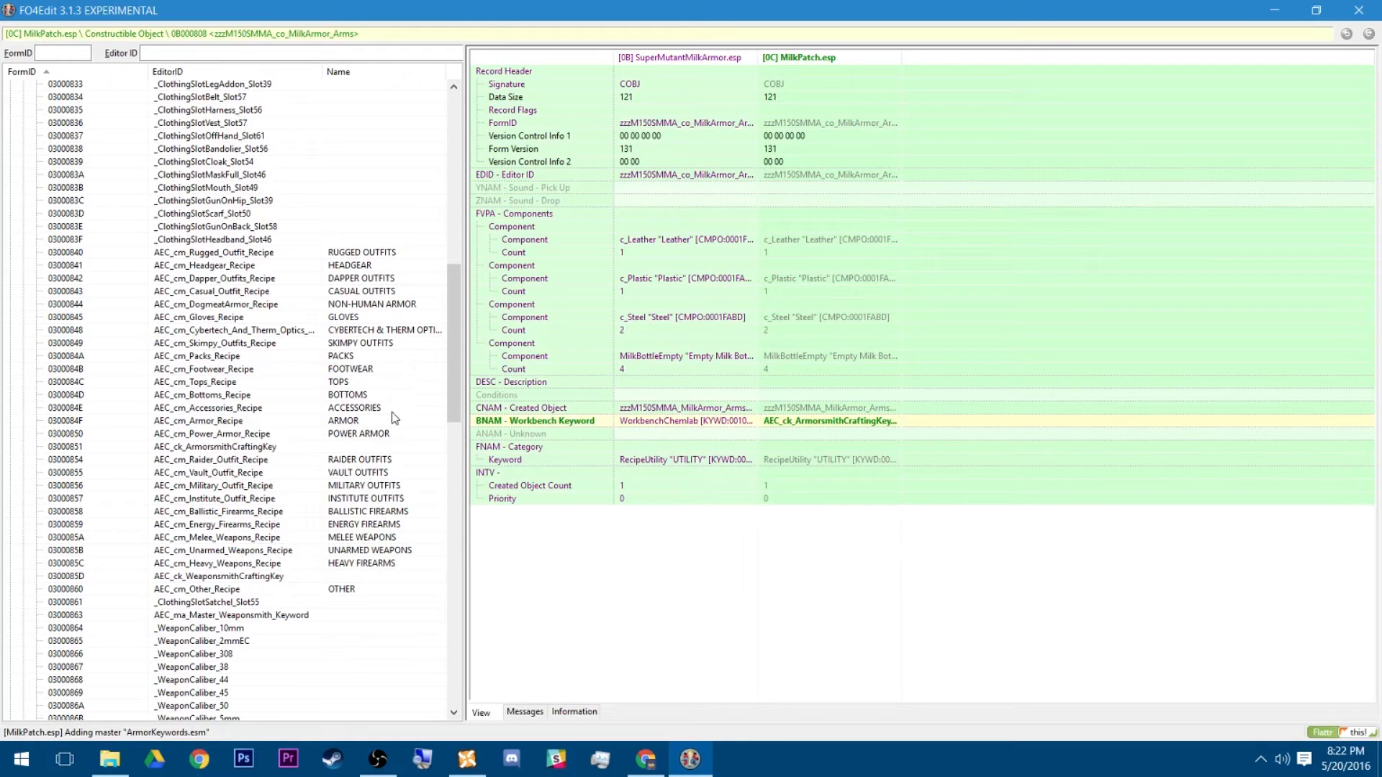
left_click(373, 489)
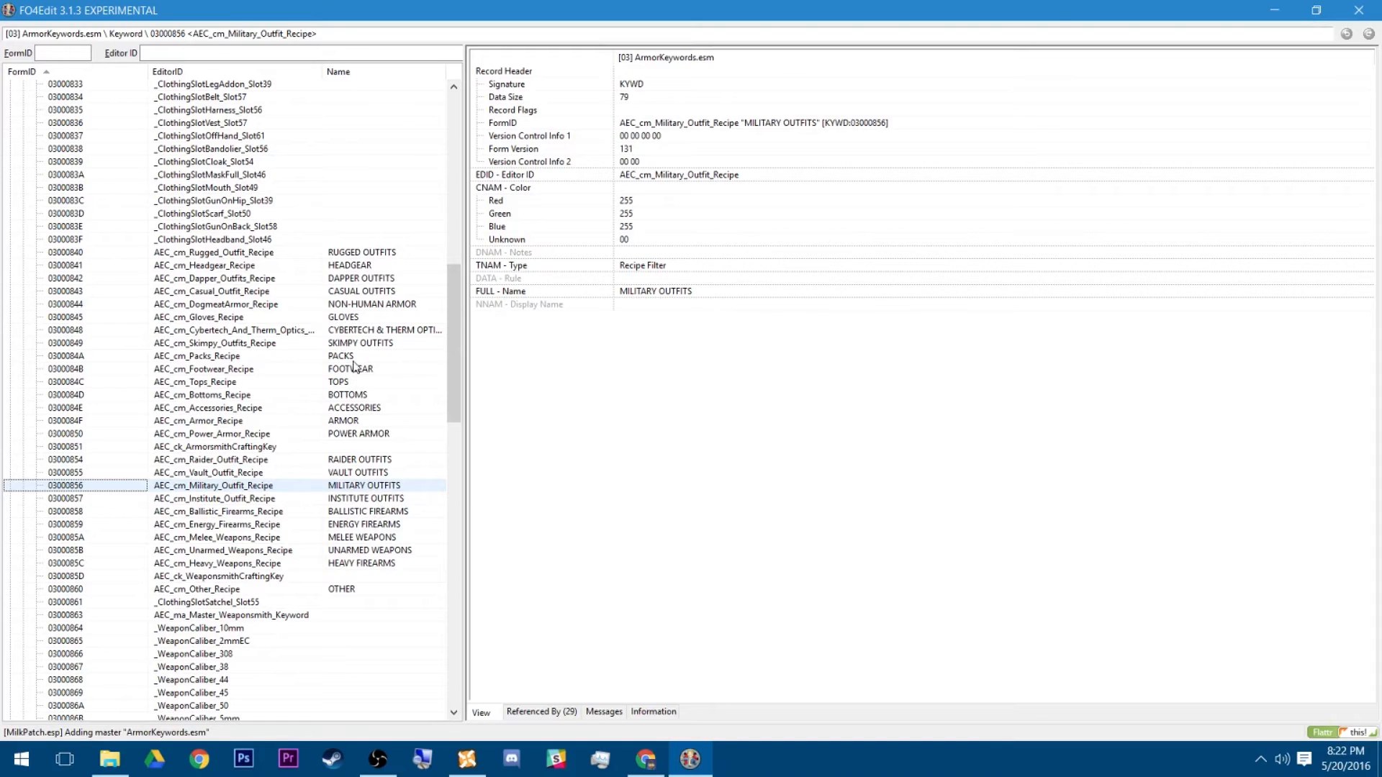
left_click(368, 306)
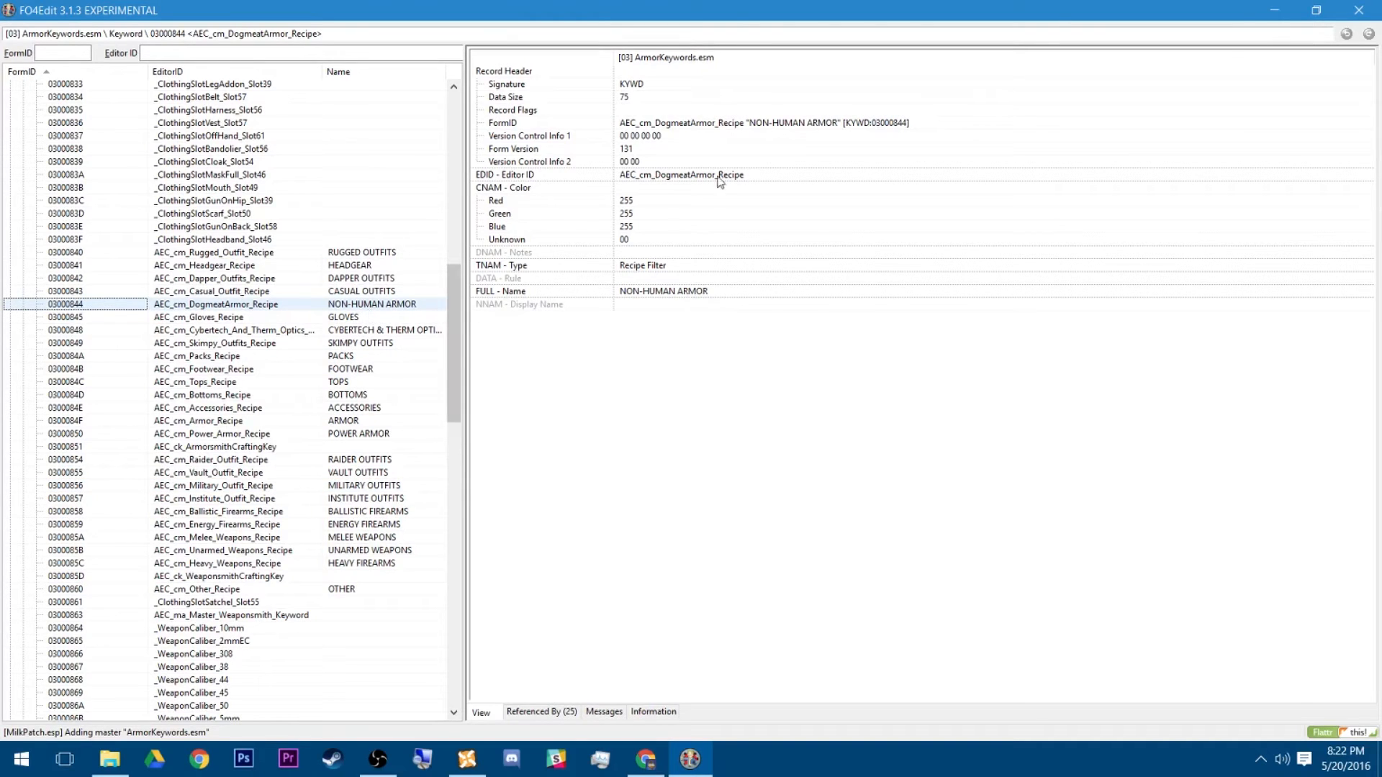
left_click(767, 123)
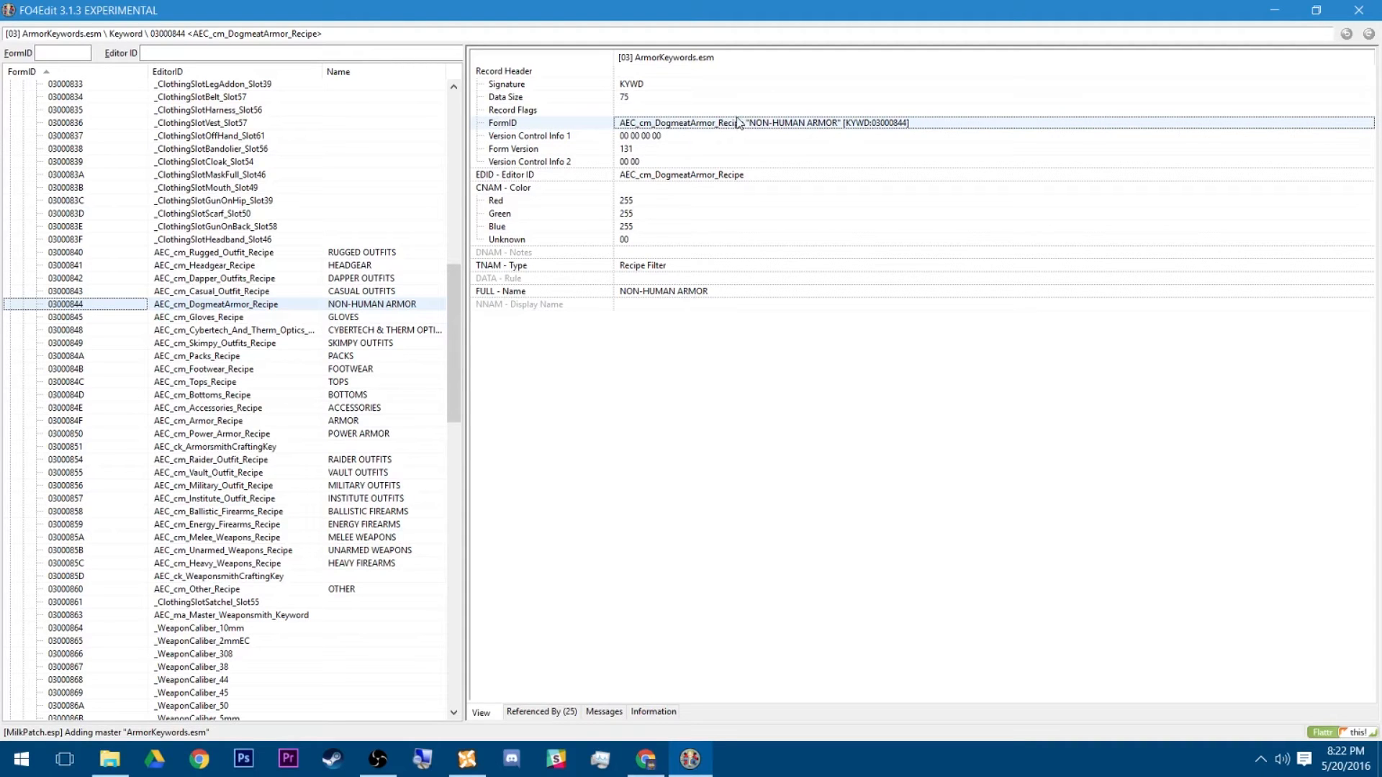
Set the category keyword of MilkPatch.esp's MilkArmor_Arms recipe to AEC_cm_DogmeatArmor_Recipe "NON-HUMAN ARMOR" [KYWD:03000844]
left_click_drag(454, 313, 461, 596)
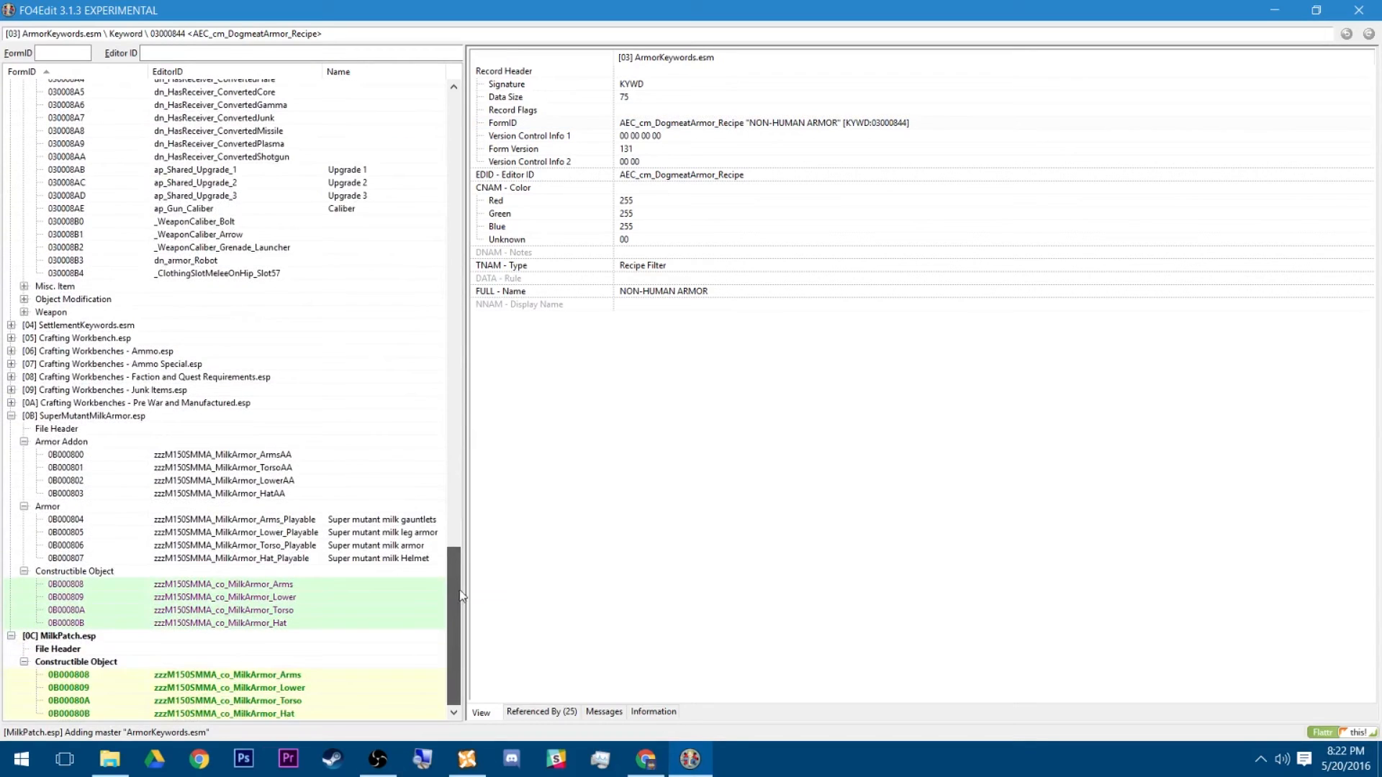
left_click(281, 677)
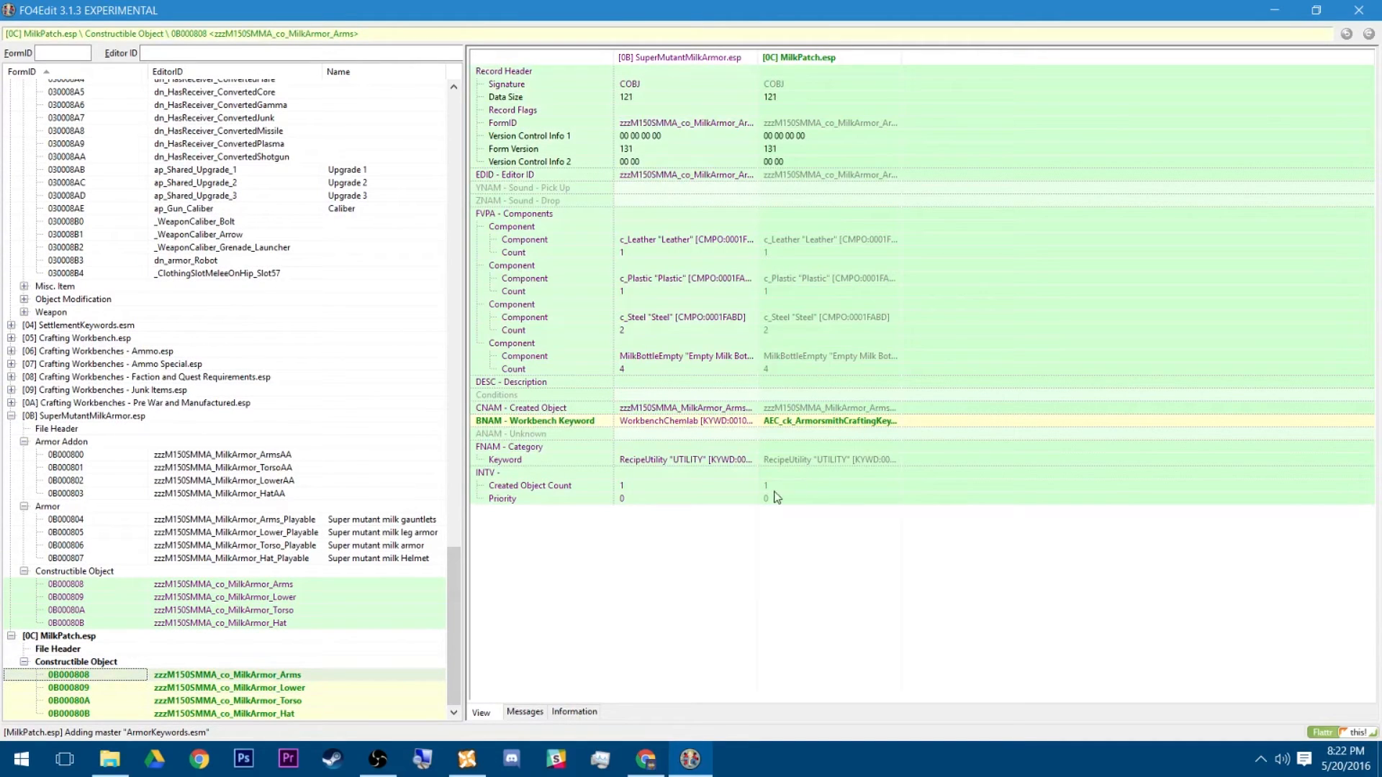
right_click(805, 459)
left_click(835, 465)
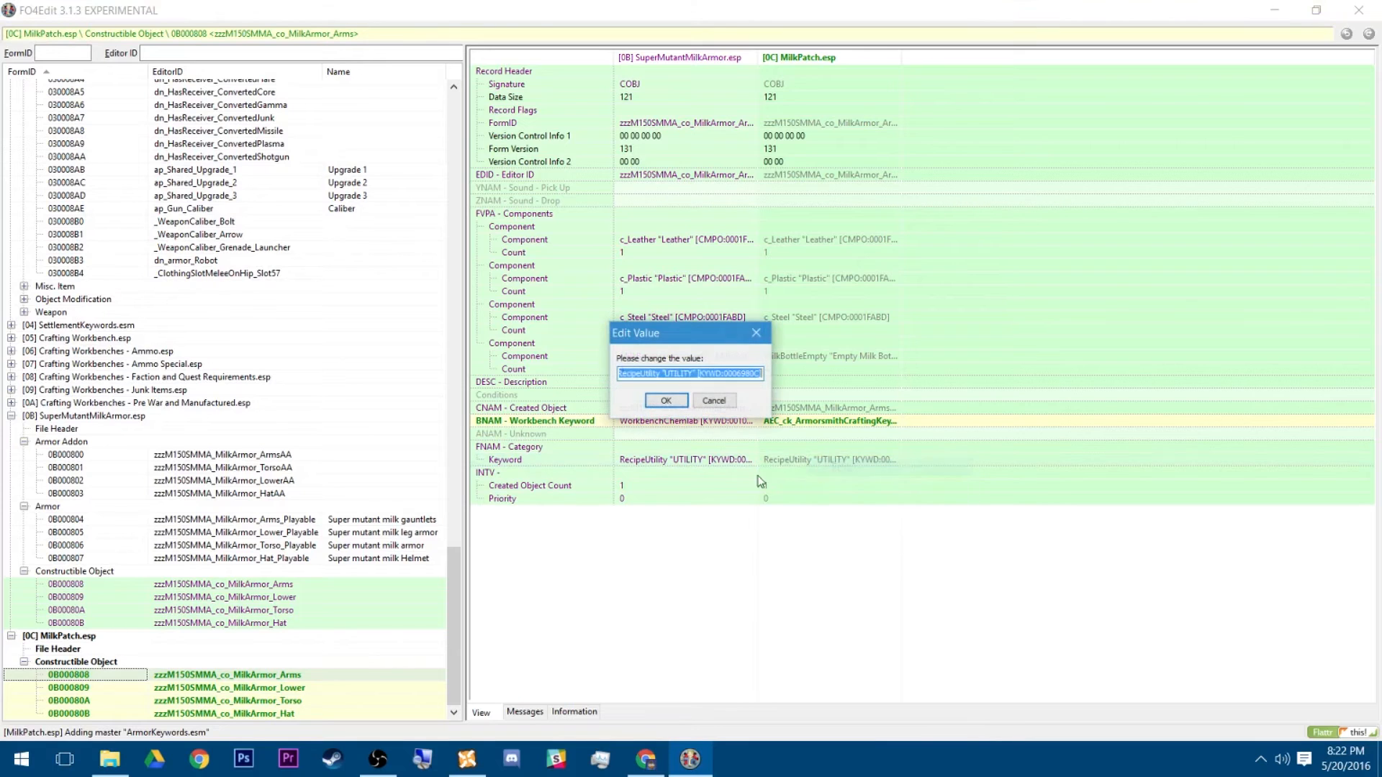
key("ctrl+v")
left_click(666, 401)
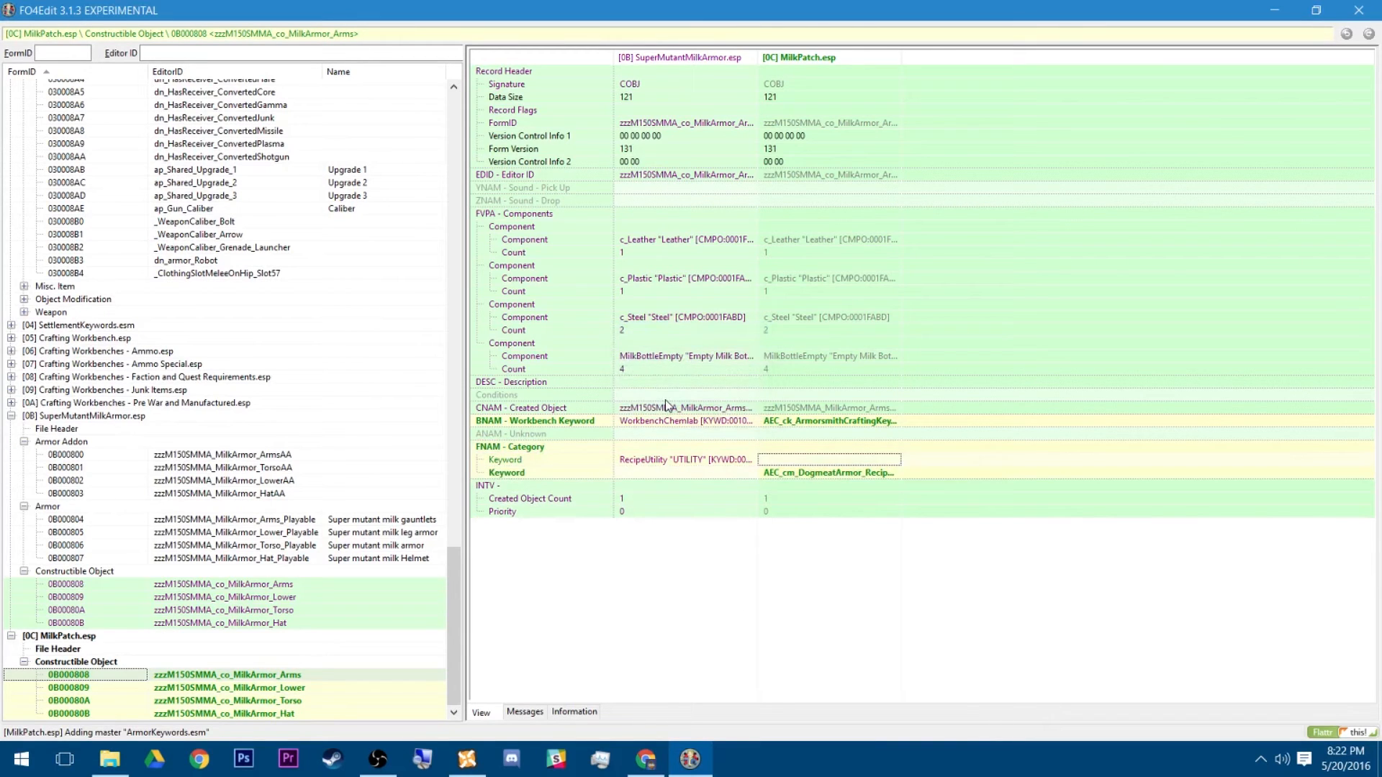
Set the category keyword of MilkPatch.esp's MilkArmor_Lower recipe to AEC_cm_DogmeatArmor_Recipe "NON-HUMAN ARMOR" [KYWD:03000844]
left_click(285, 689)
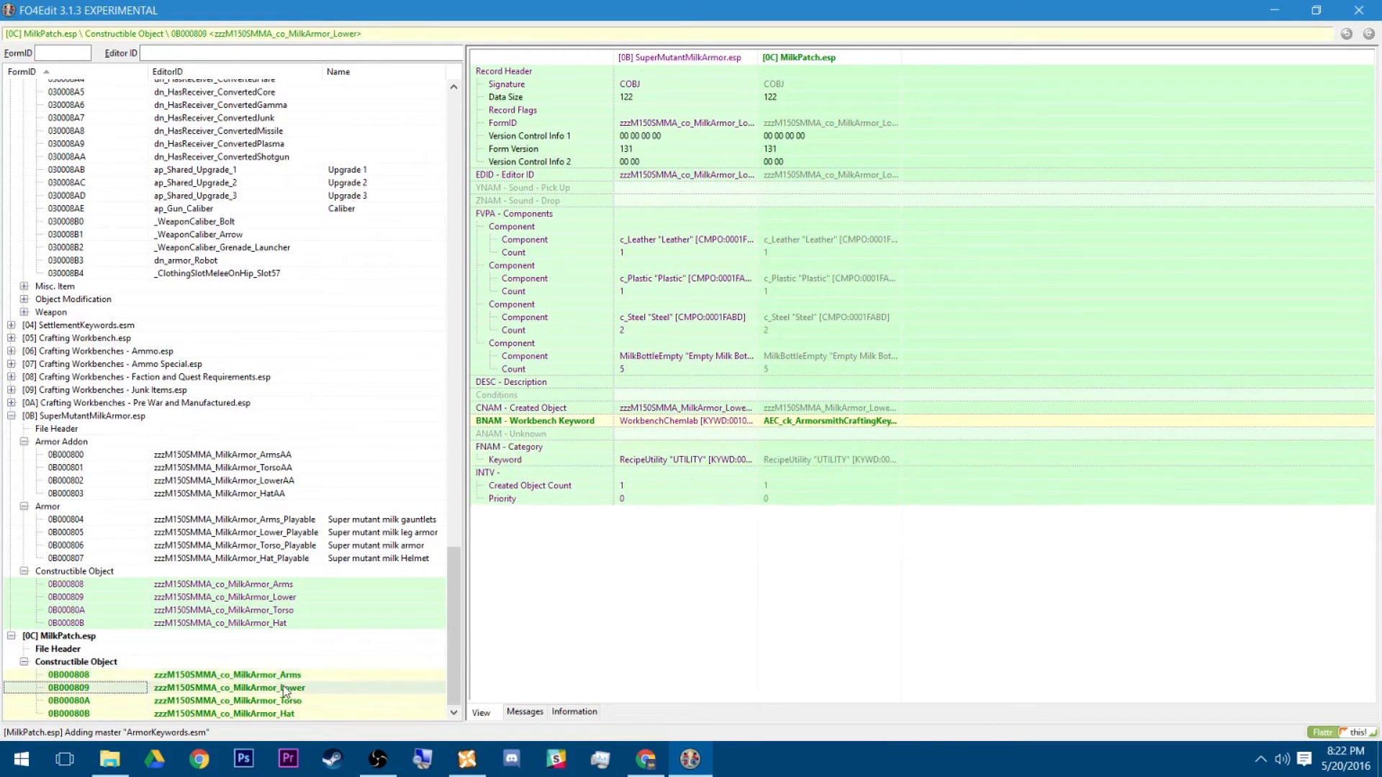
right_click(806, 460)
left_click(819, 470)
key("ctrl+v")
left_click(666, 401)
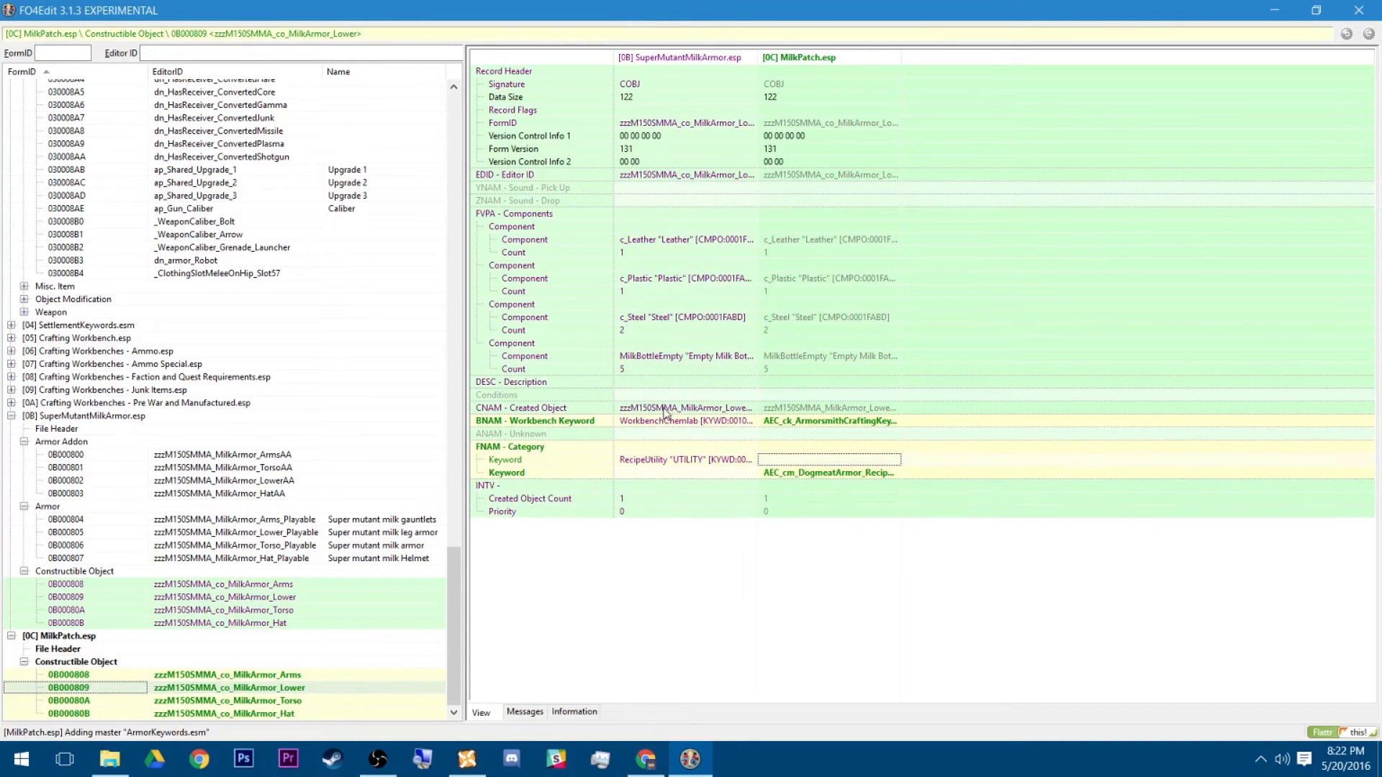
Set the category keyword of MilkPatch.esp's MilkArmor_Torso recipe to AEC_cm_DogmeatArmor_Recipe "NON-HUMAN ARMOR" [KYWD:03000844]
left_click(261, 702)
right_click(814, 461)
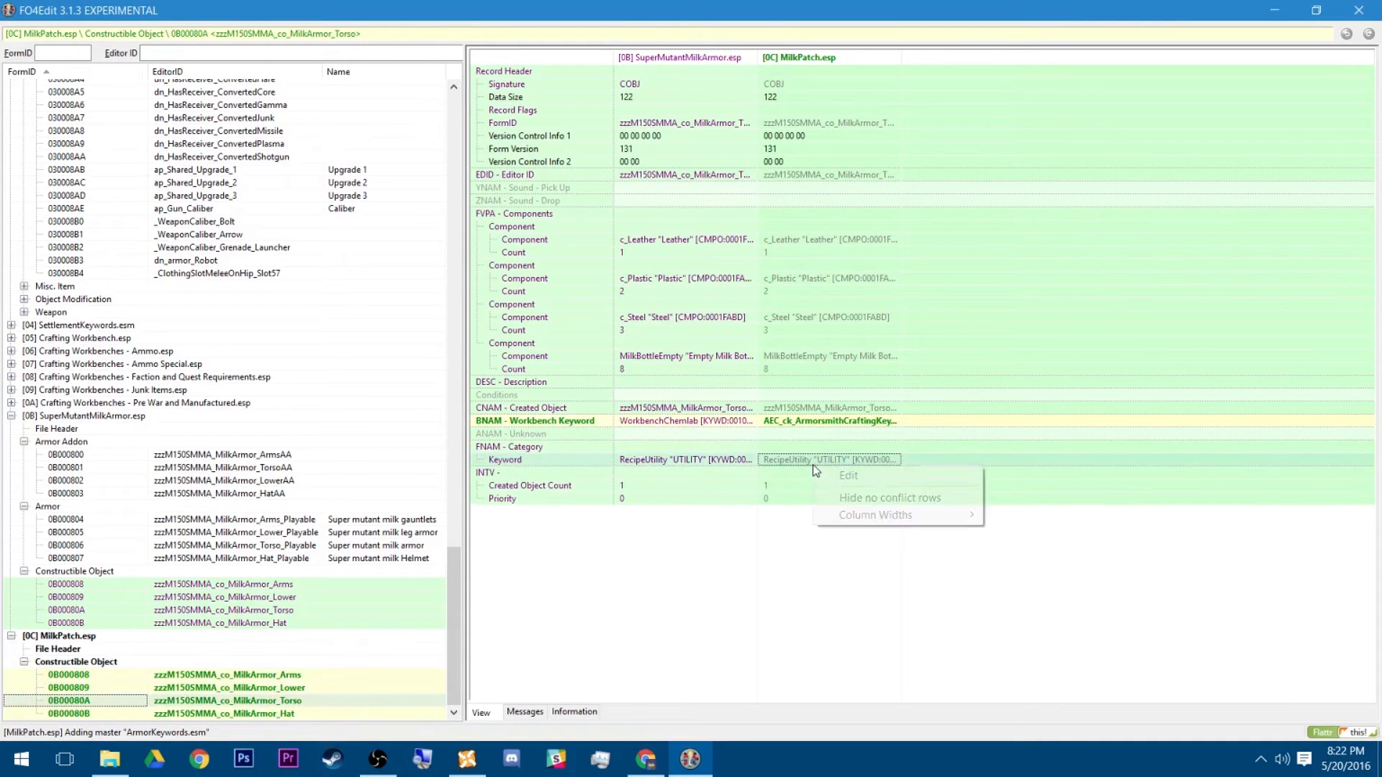
left_click(835, 475)
key("ctrl+v")
left_click(666, 401)
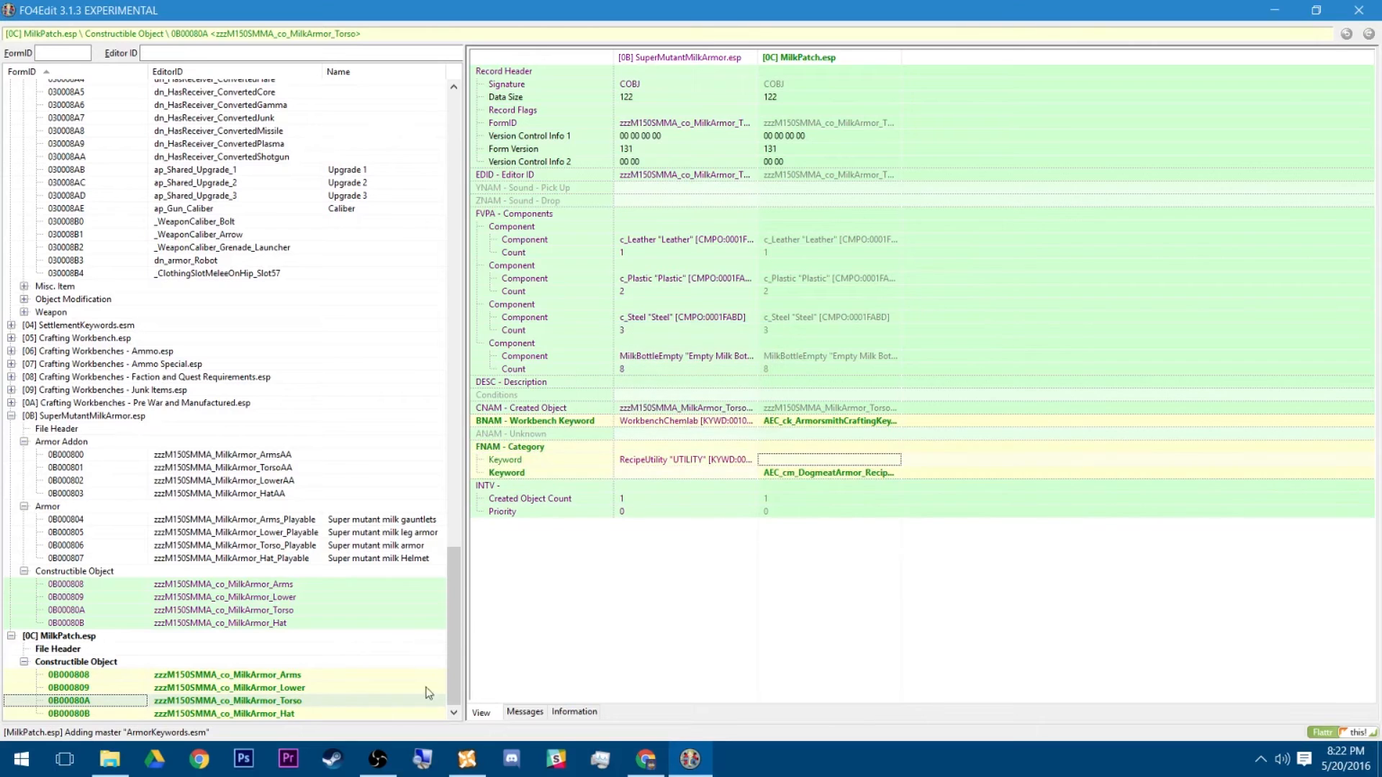
Set the category keyword of MilkPatch.esp's MilkArmor_Hat recipe to AEC_cm_DogmeatArmor_Recipe "NON-HUMAN ARMOR" [KYWD:03000844]
left_click(255, 715)
right_click(786, 461)
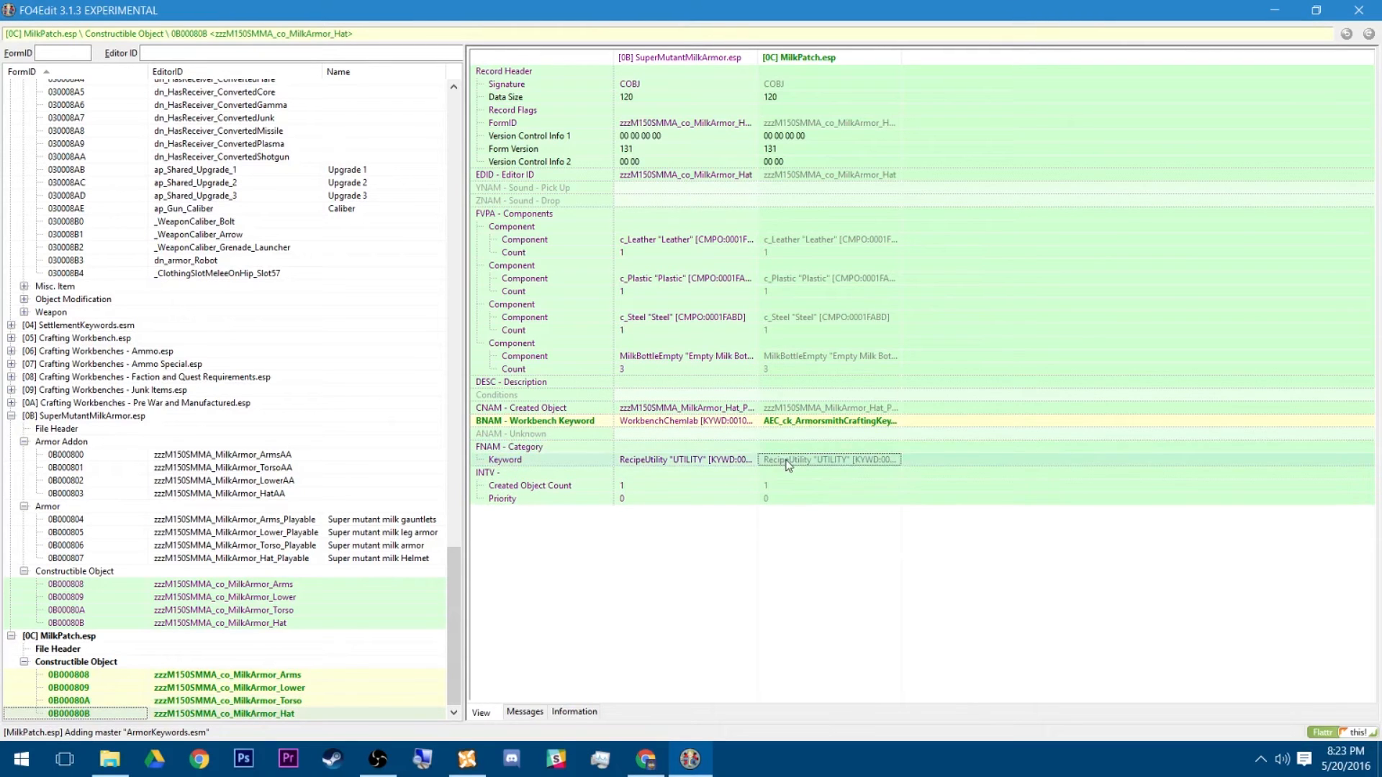
left_click(814, 472)
key("ctrl+v")
left_click(665, 399)
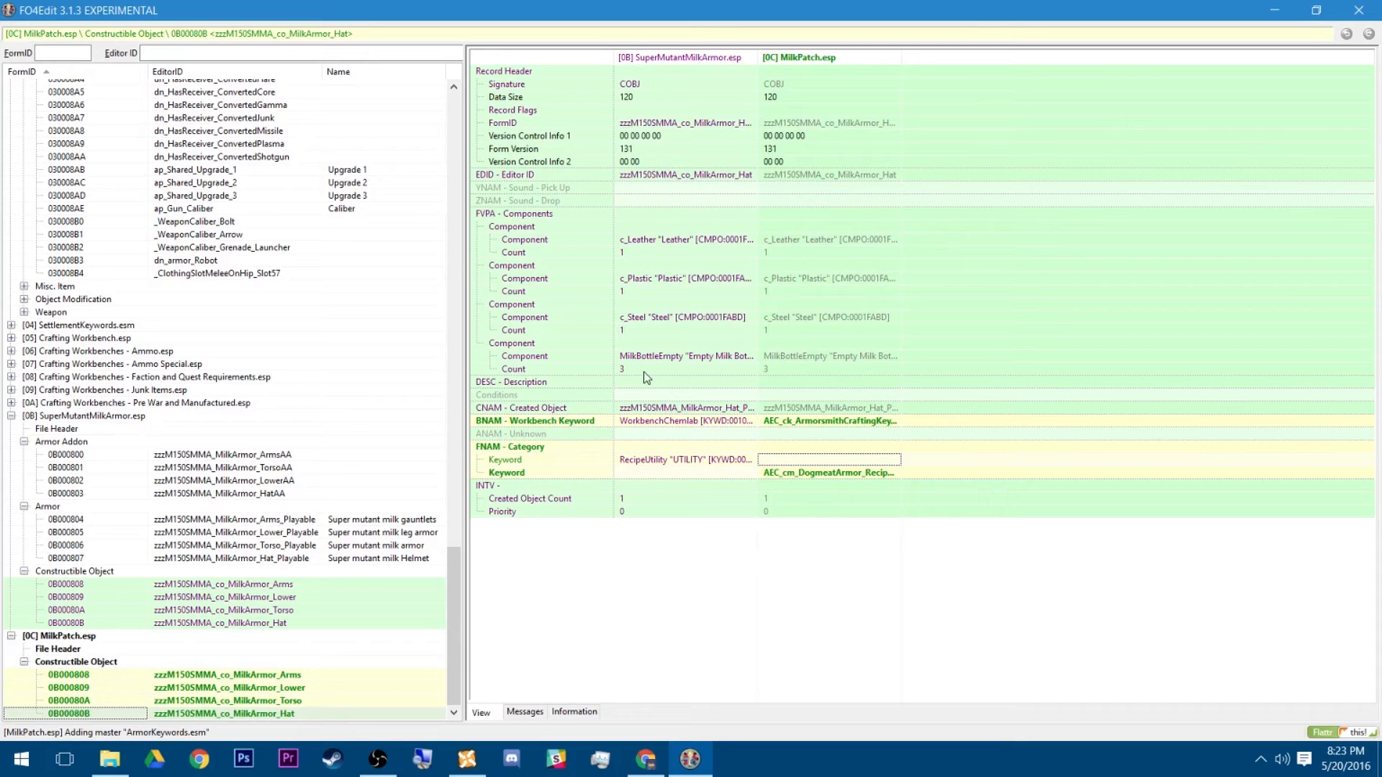
Save the changes to MilkPatch.esp with plugin backup enabled
key("ctrl+s")
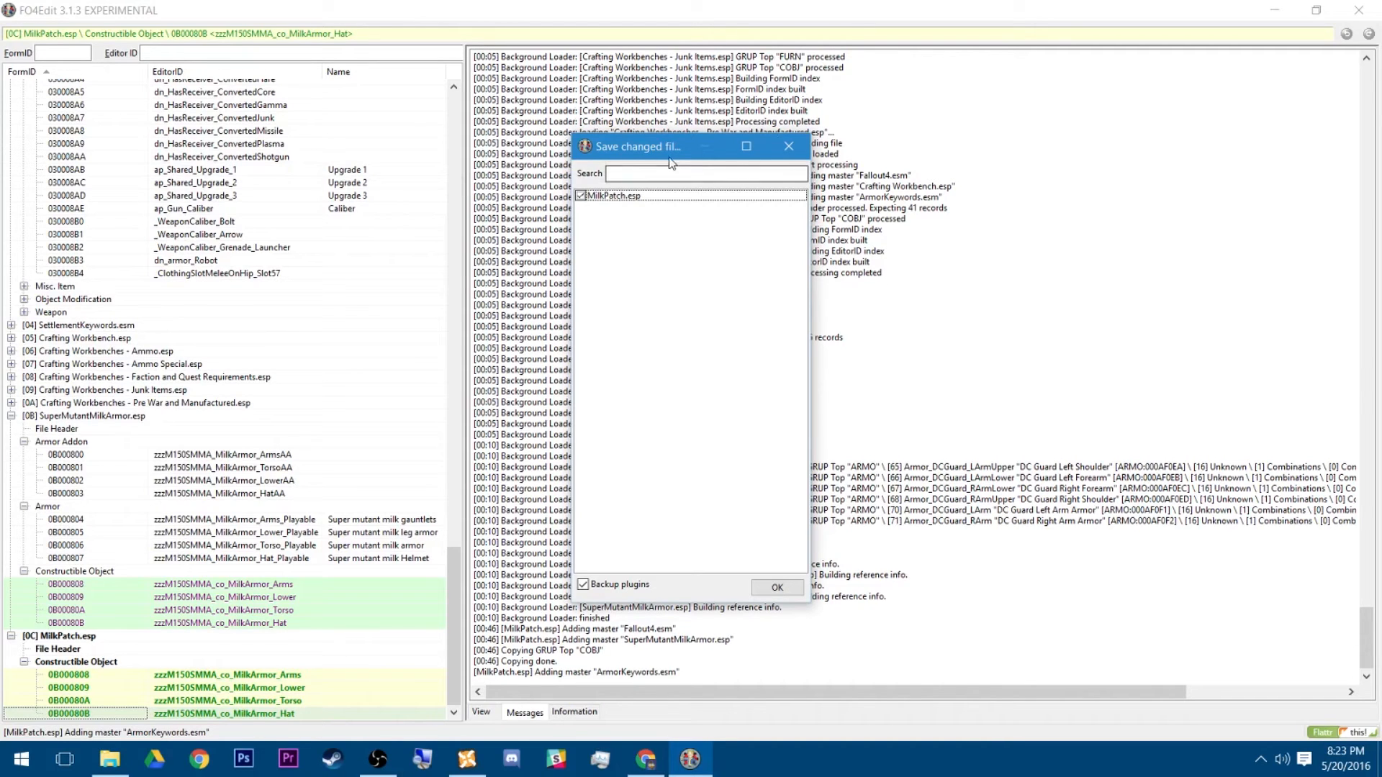
left_click_drag(681, 153, 499, 190)
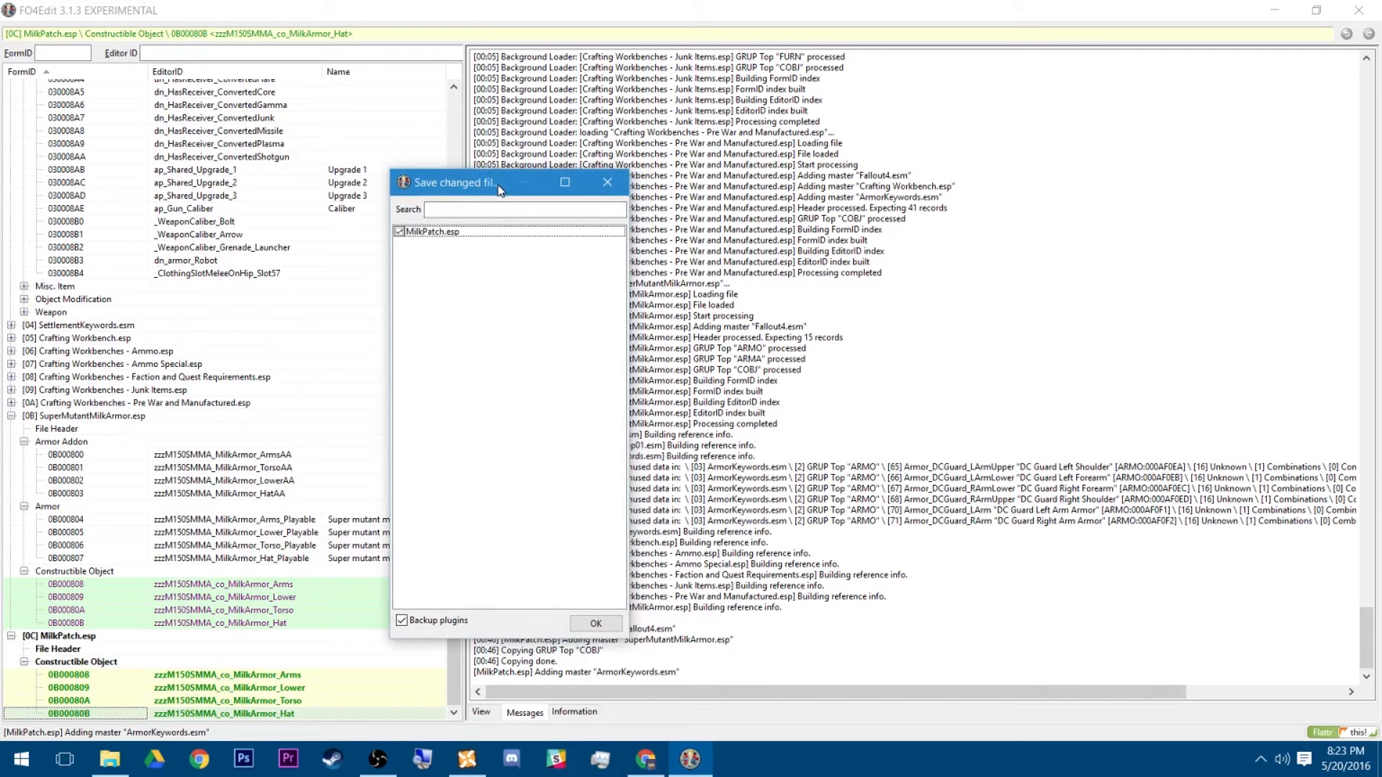
left_click(437, 233)
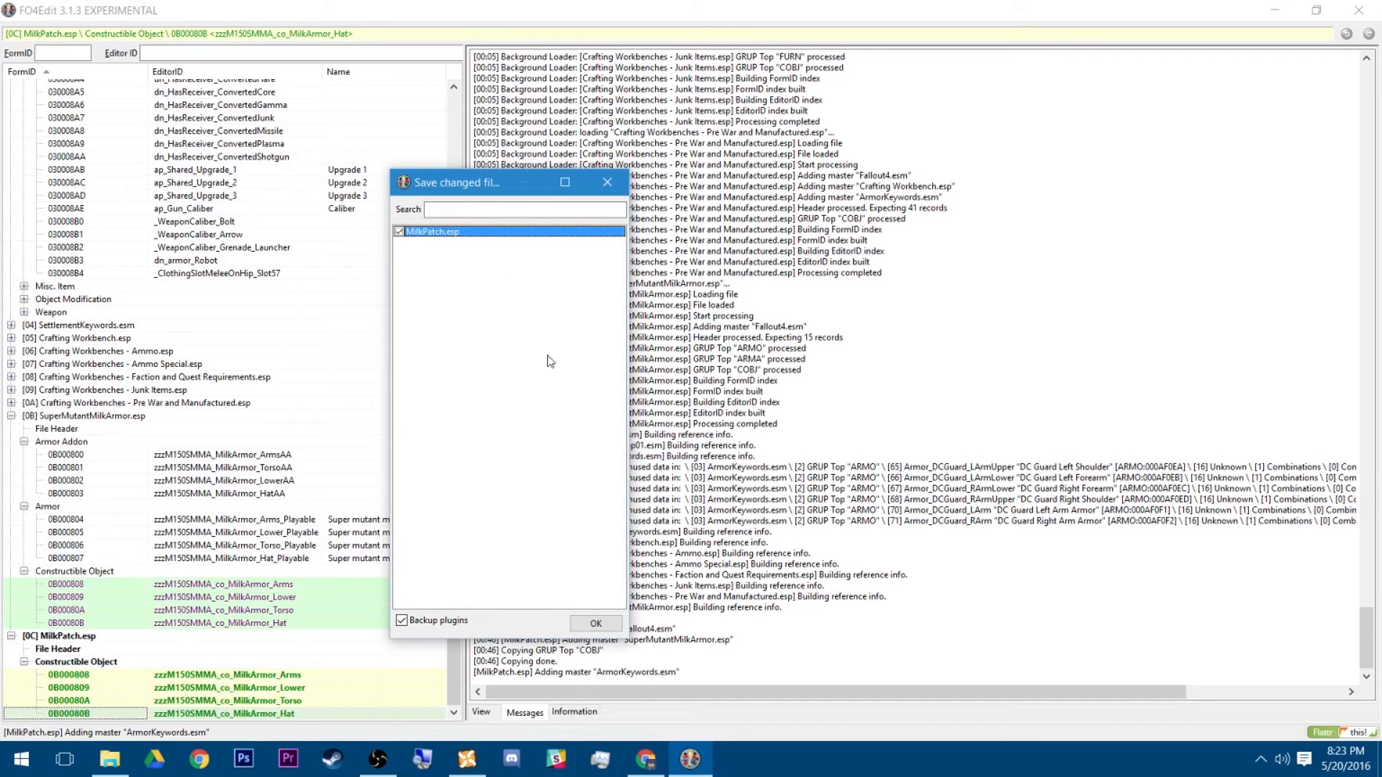
left_click(599, 624)
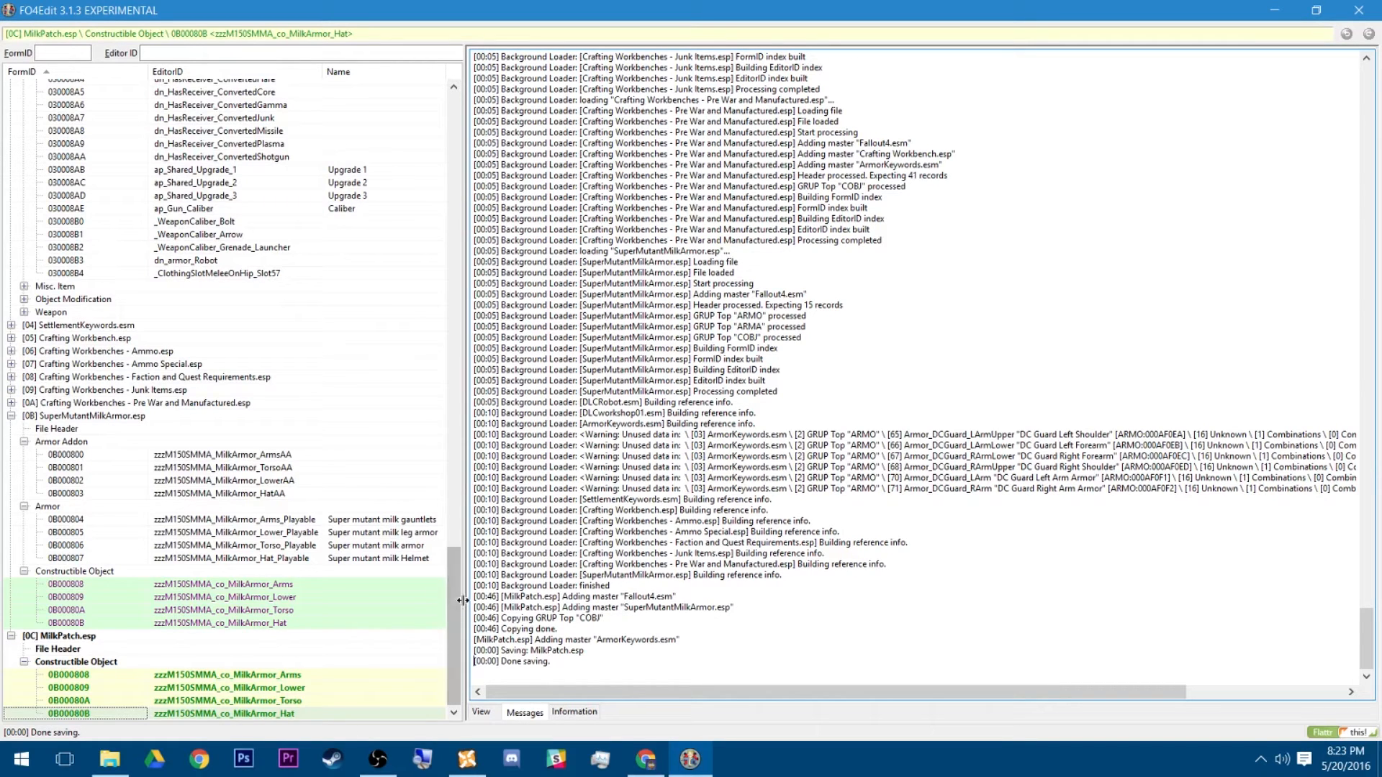
Collapse the Keyword group and the whole ArmorKeywords.esm branch in the plugin tree
left_click_drag(465, 560, 463, 560)
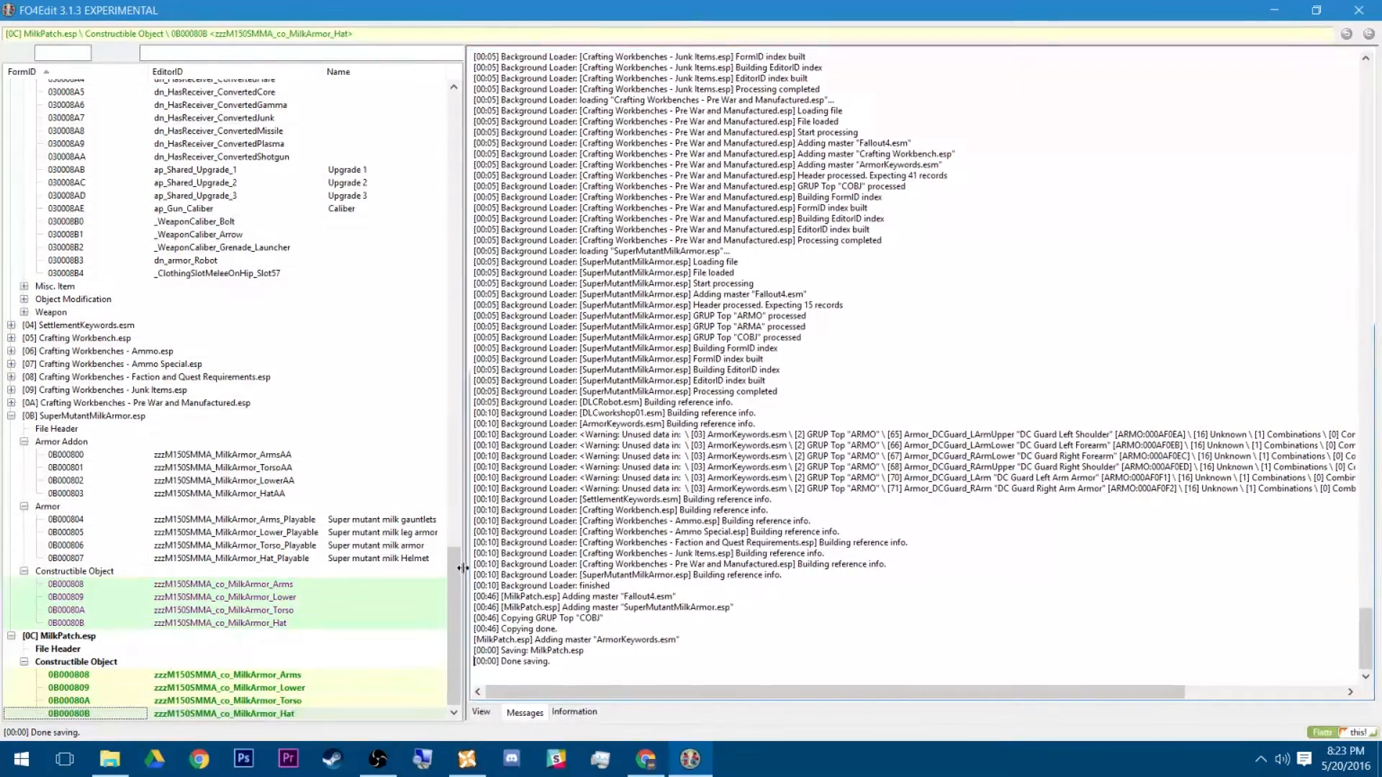
scroll(553, 267, "up", 20)
scroll(553, 268, "up", 5)
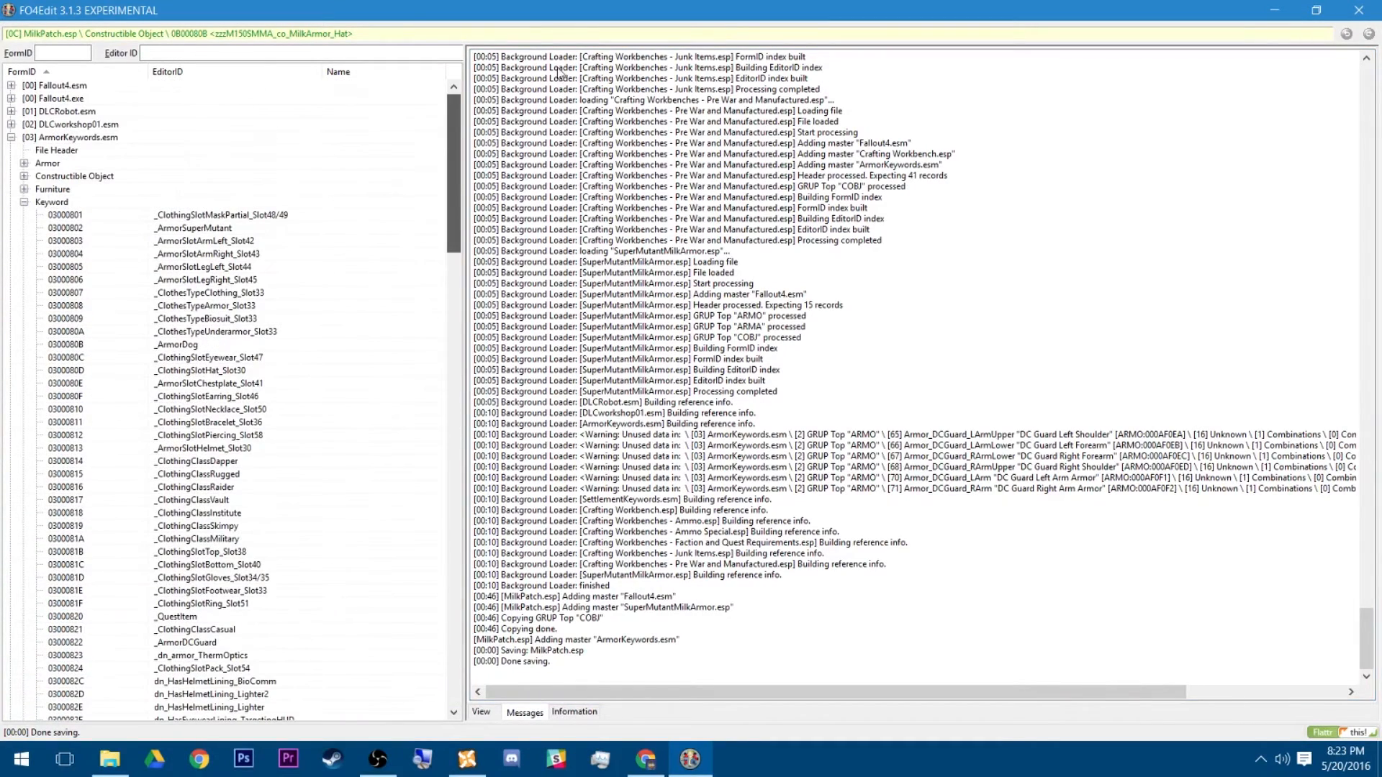
left_click(24, 202)
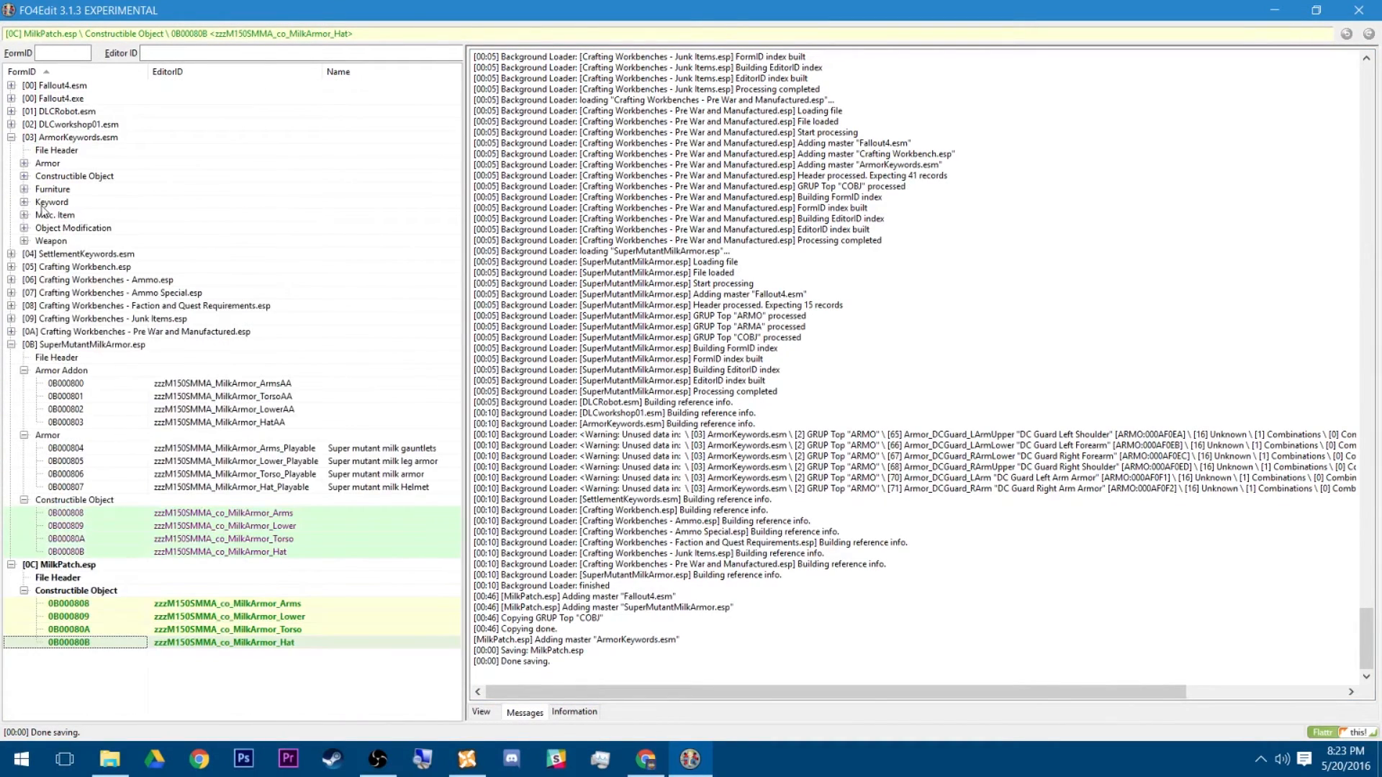
left_click(79, 138)
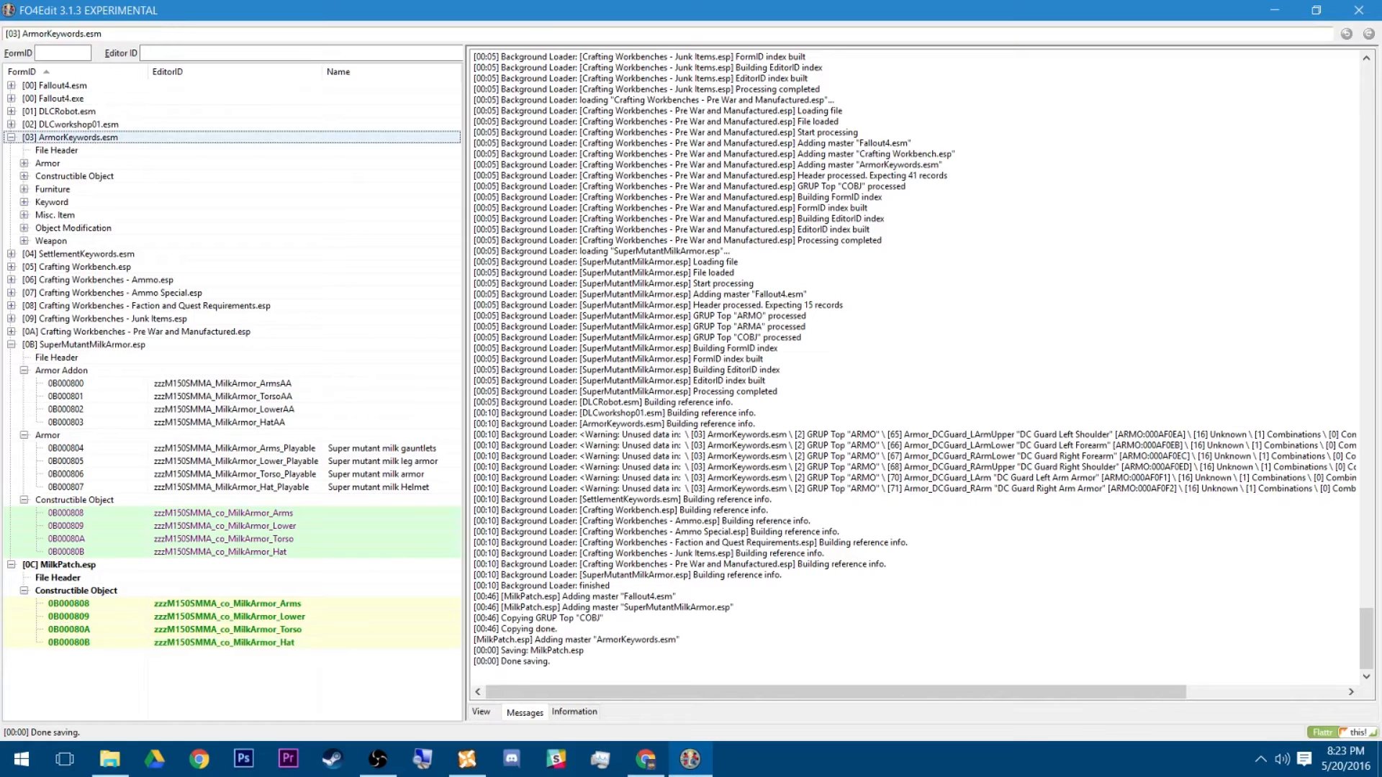
left_click(11, 137)
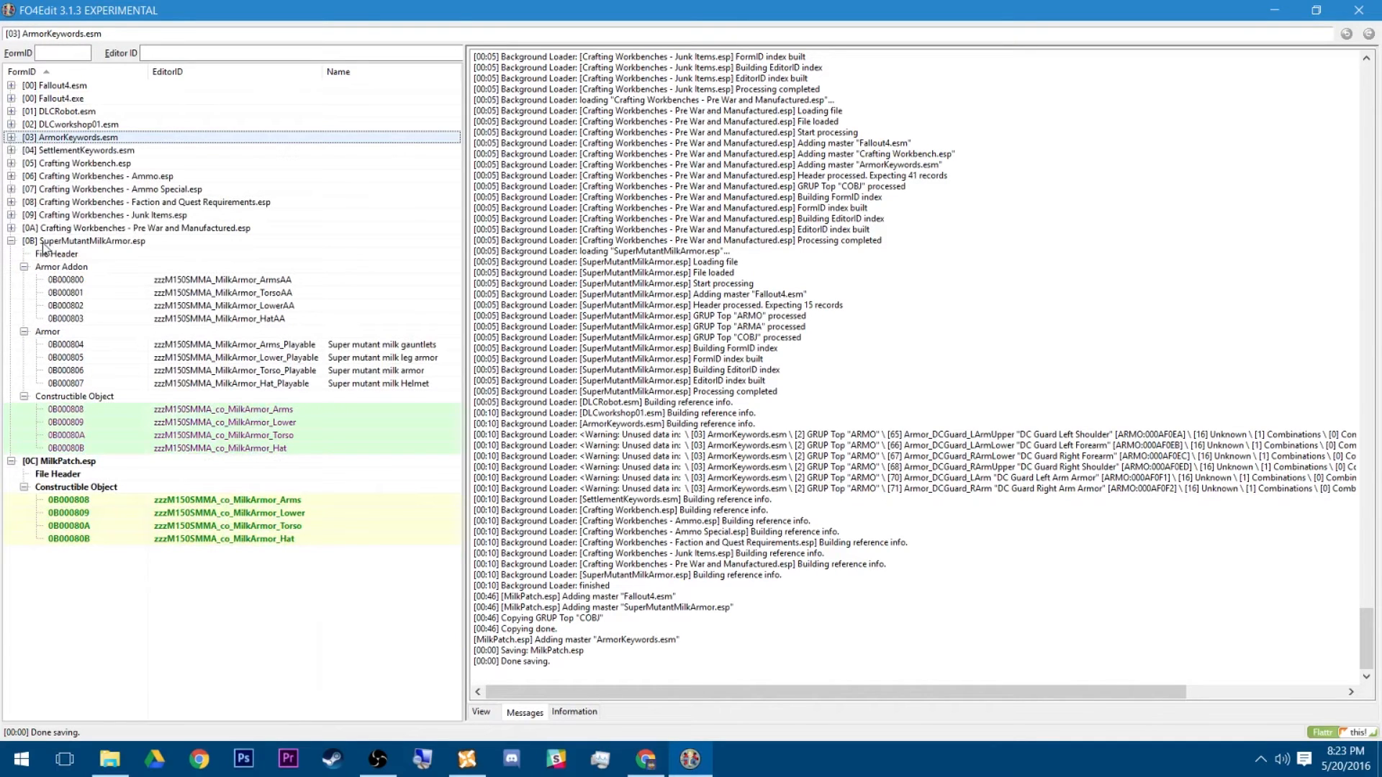
Examine the load order of ArmorKeywords.esm, the Crafting Workbenches plugins and SuperMutantMilkArmor.esp
left_click(112, 242)
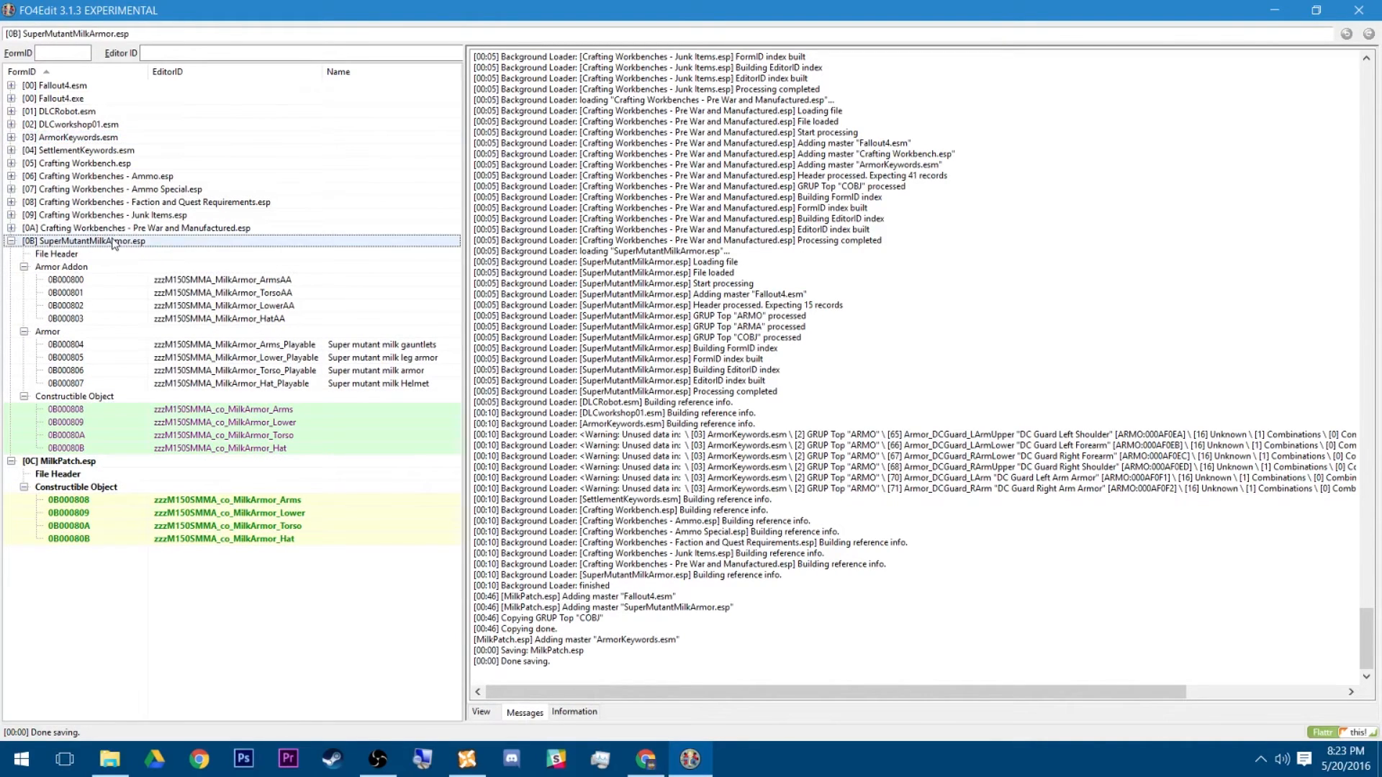
left_click(135, 229)
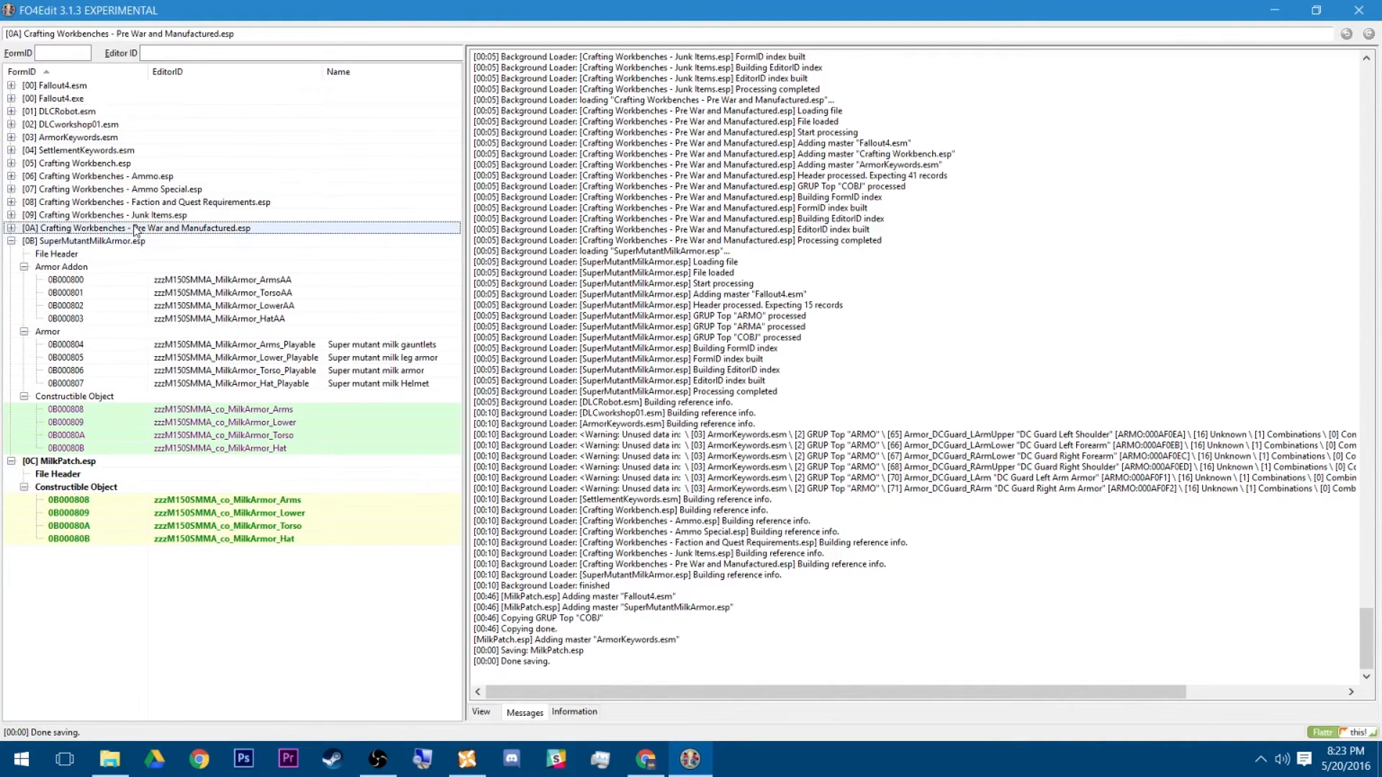
left_click(129, 177)
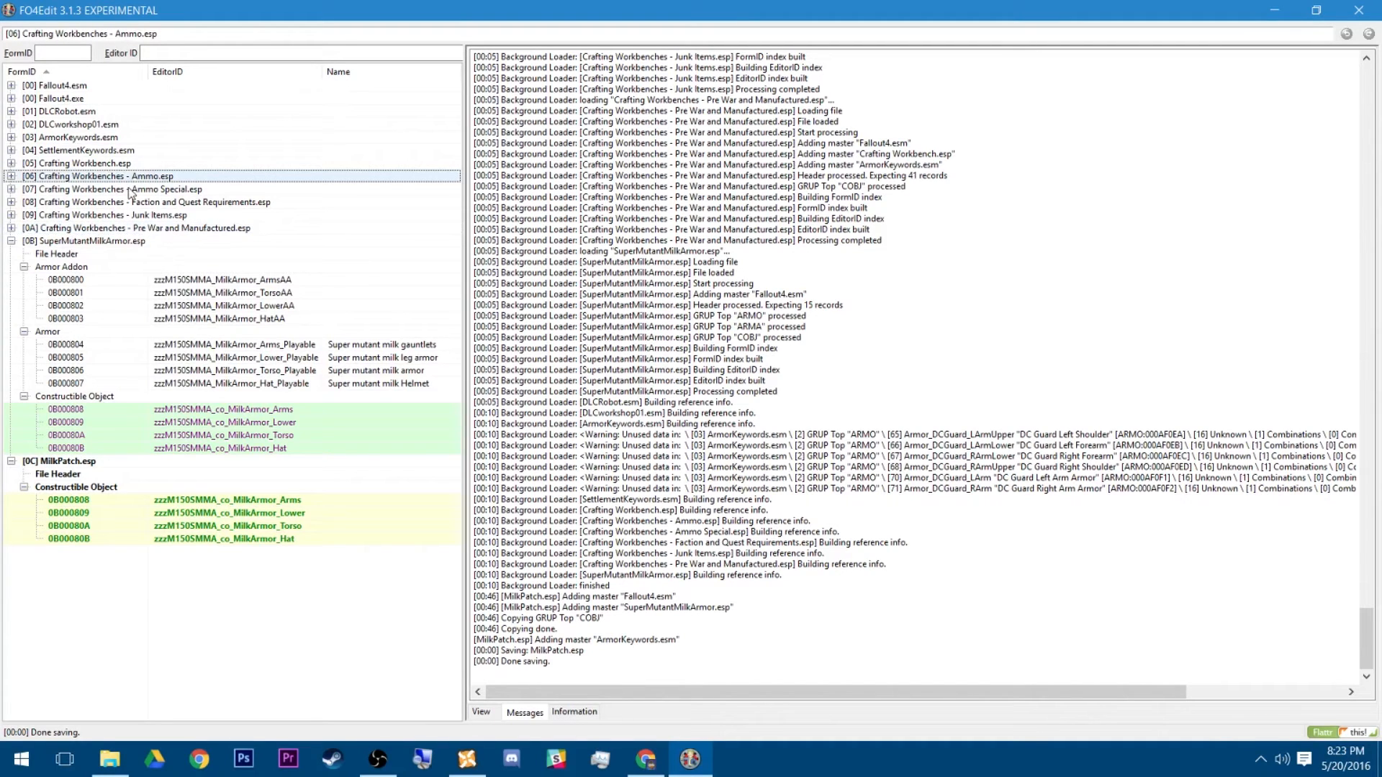
left_click(142, 191)
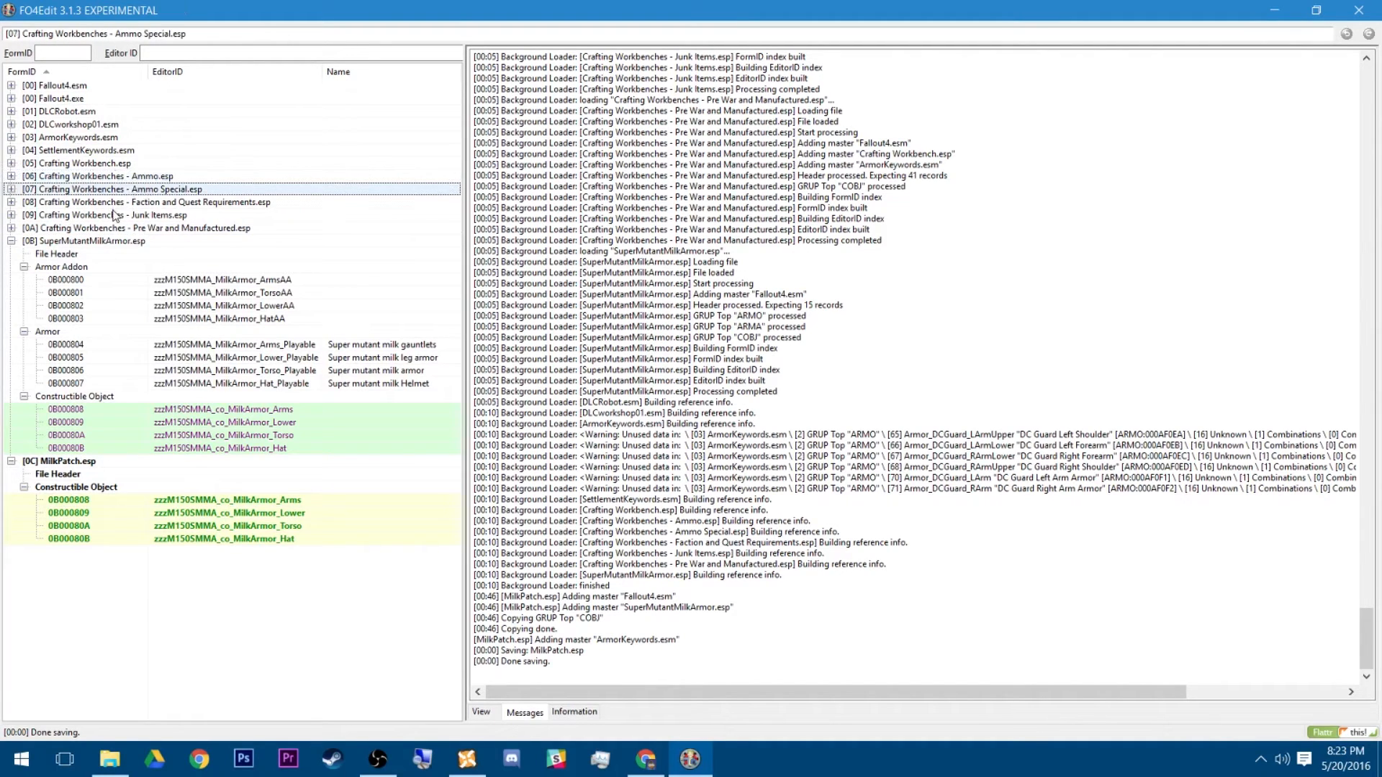
key("Down")
key("Down")
key("Down")
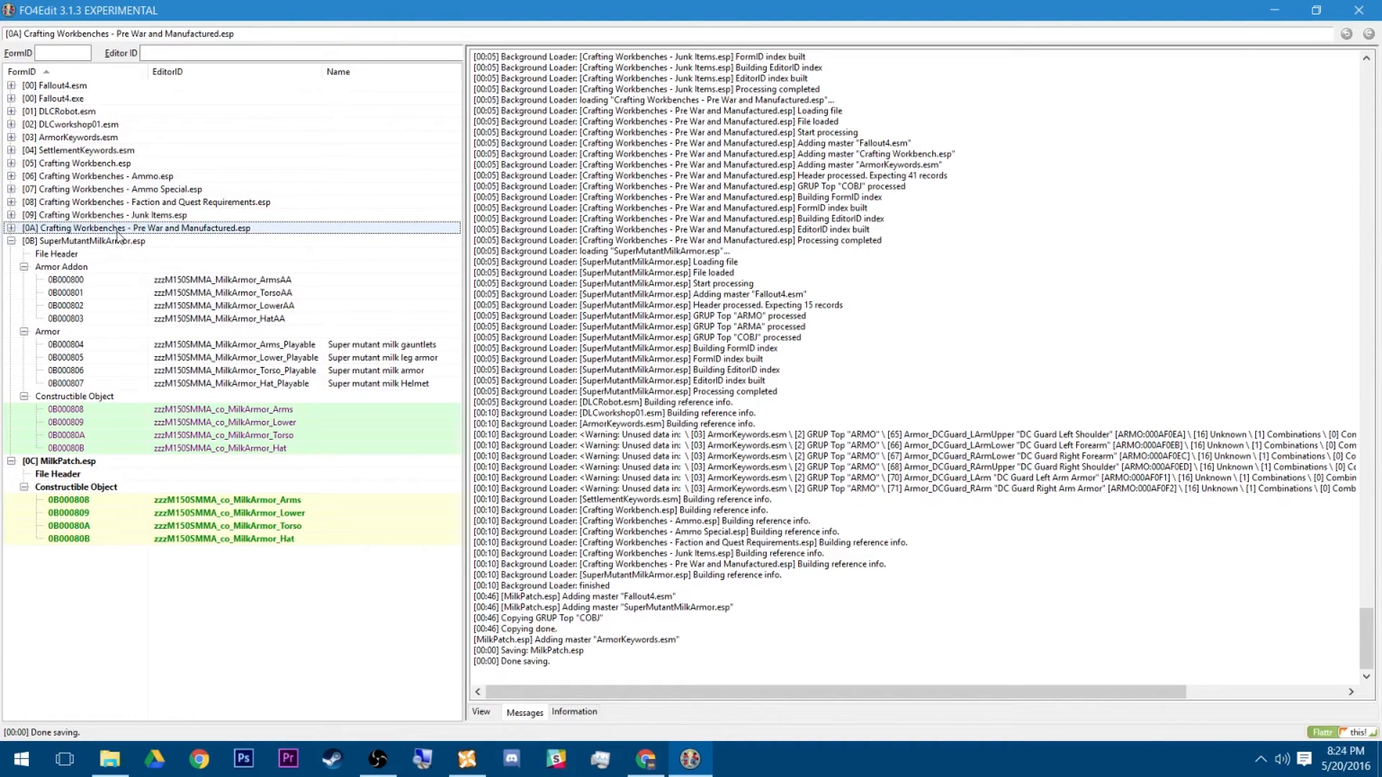
left_click(51, 180)
left_click(72, 163)
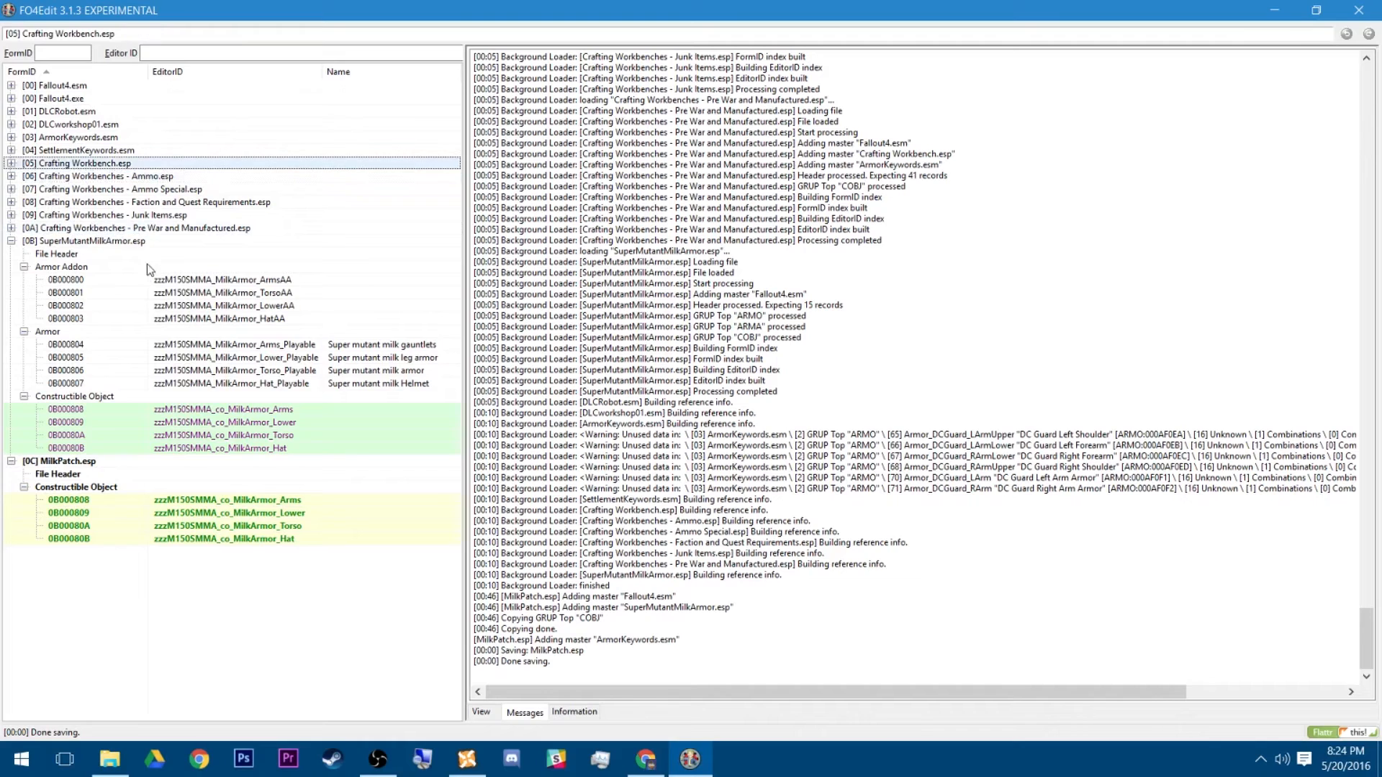
left_click(42, 142)
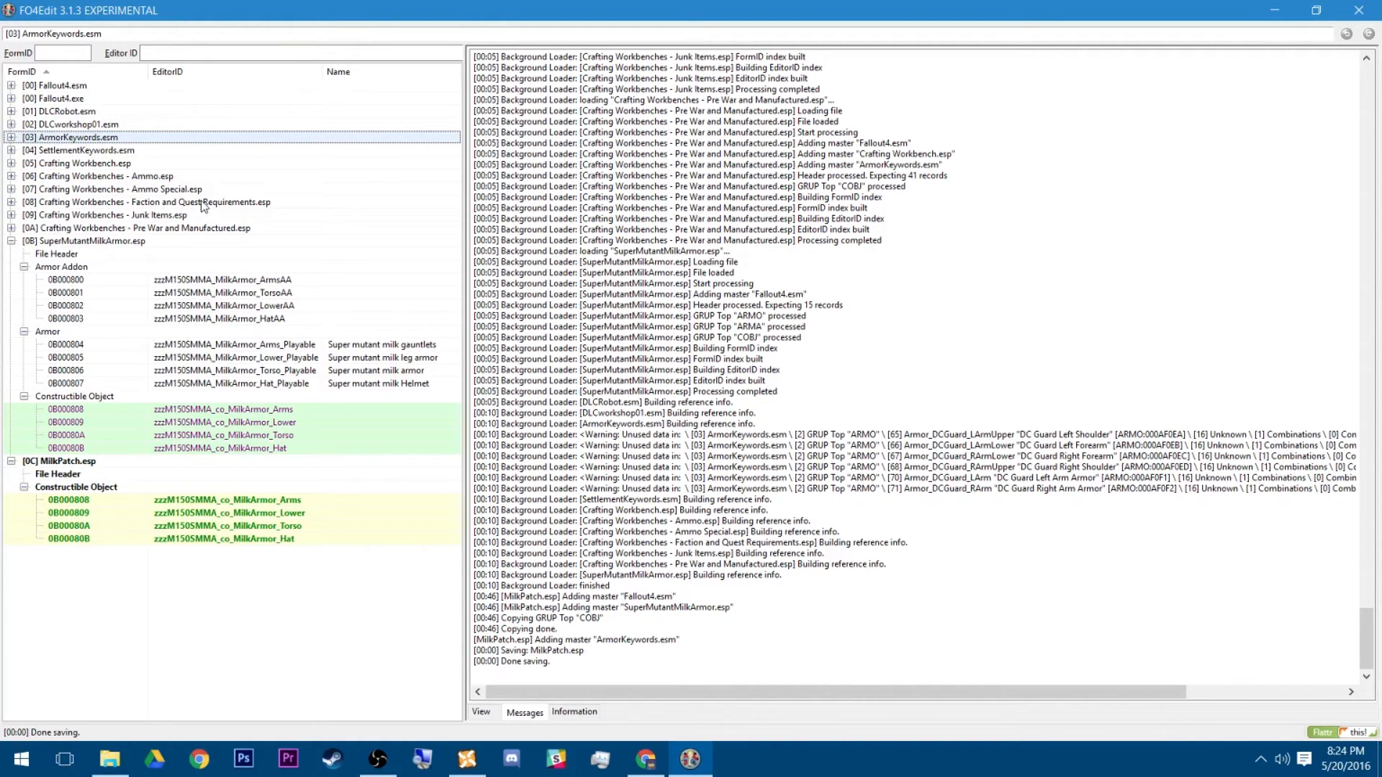
Examine the record groups inside SettlementKeywords.esm, then collapse its branch again
left_click(121, 164)
left_click(78, 151)
left_click(11, 151)
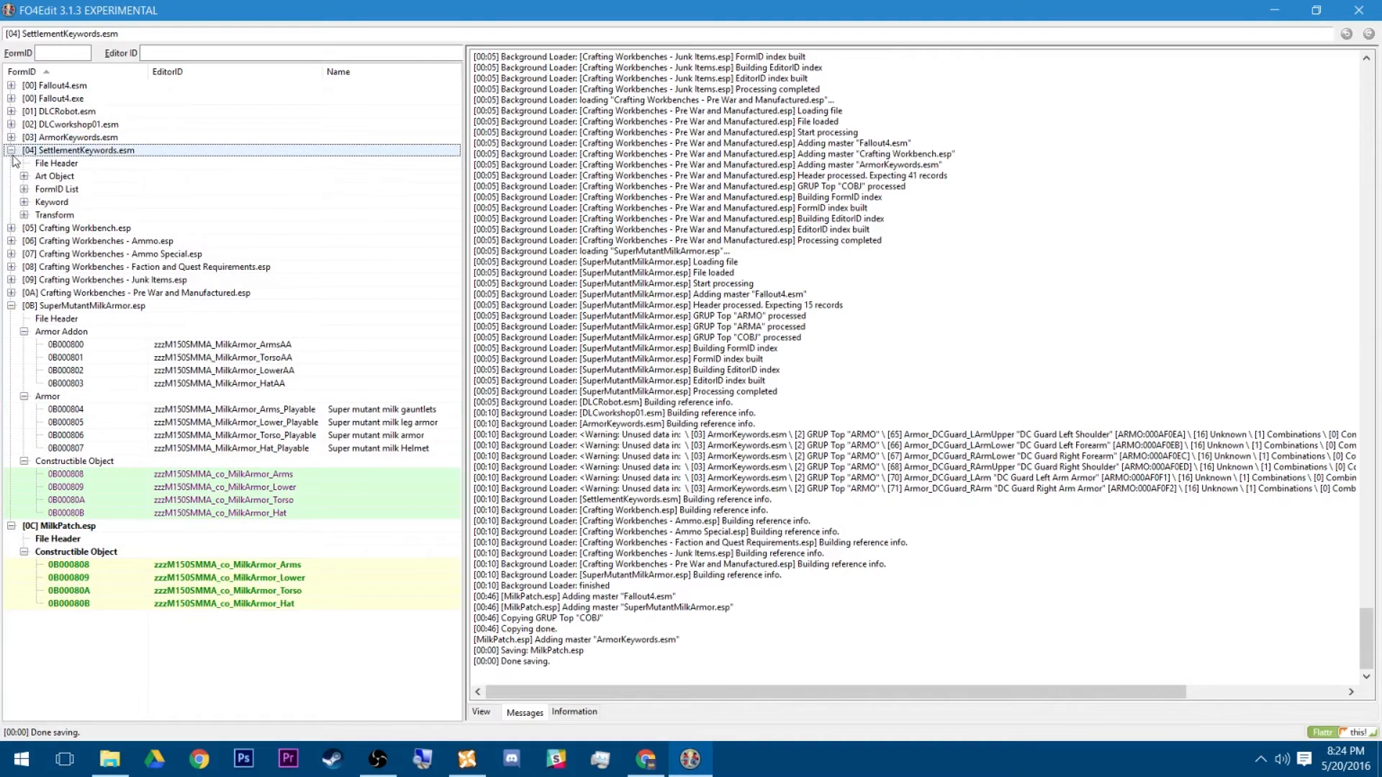
left_click(12, 150)
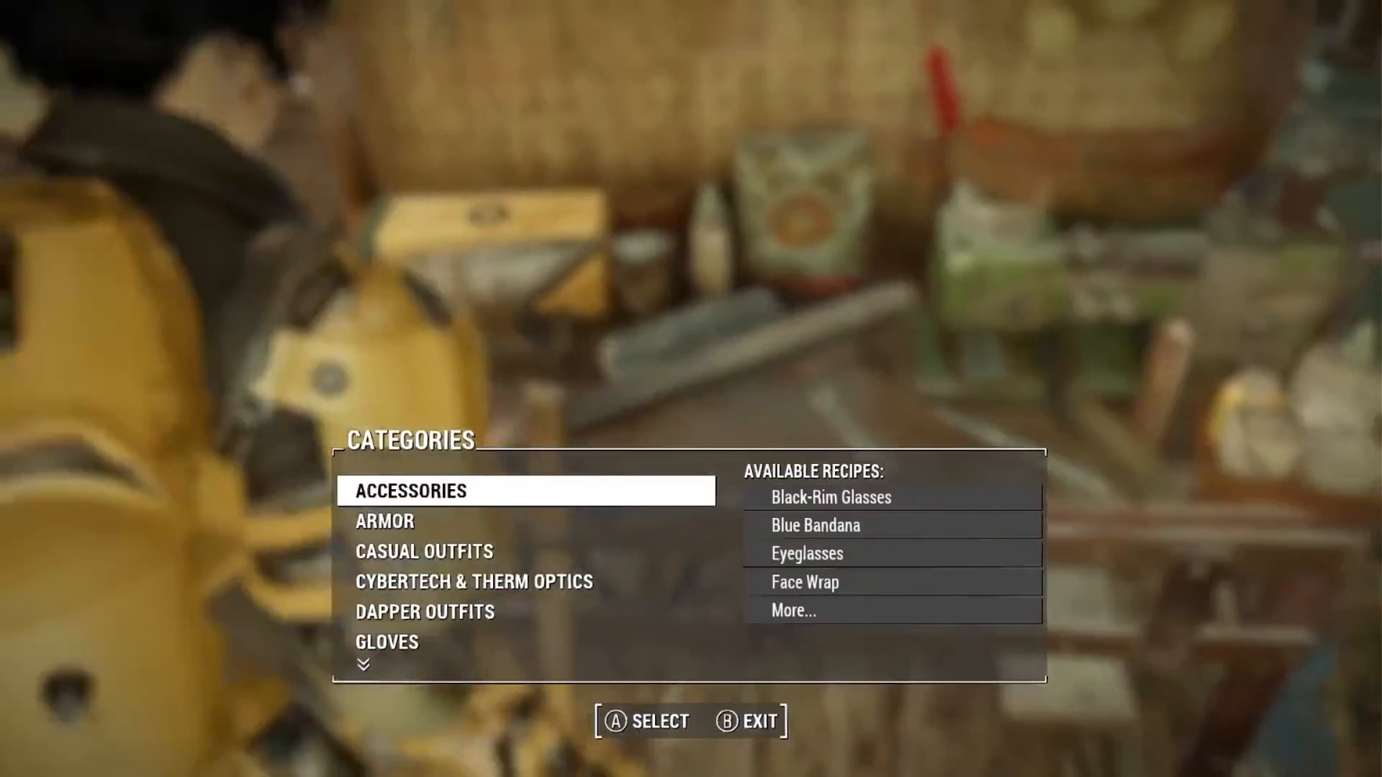
Switch to Fallout 4, look through the Armorsmith Workbench categories and open NON-HUMAN ARMOR
key("Down")
key("Down")
key("Down")
key("Down")
key("Down")
key("Down")
key("Down")
key("Down")
key("Down")
key("Down")
key("Down")
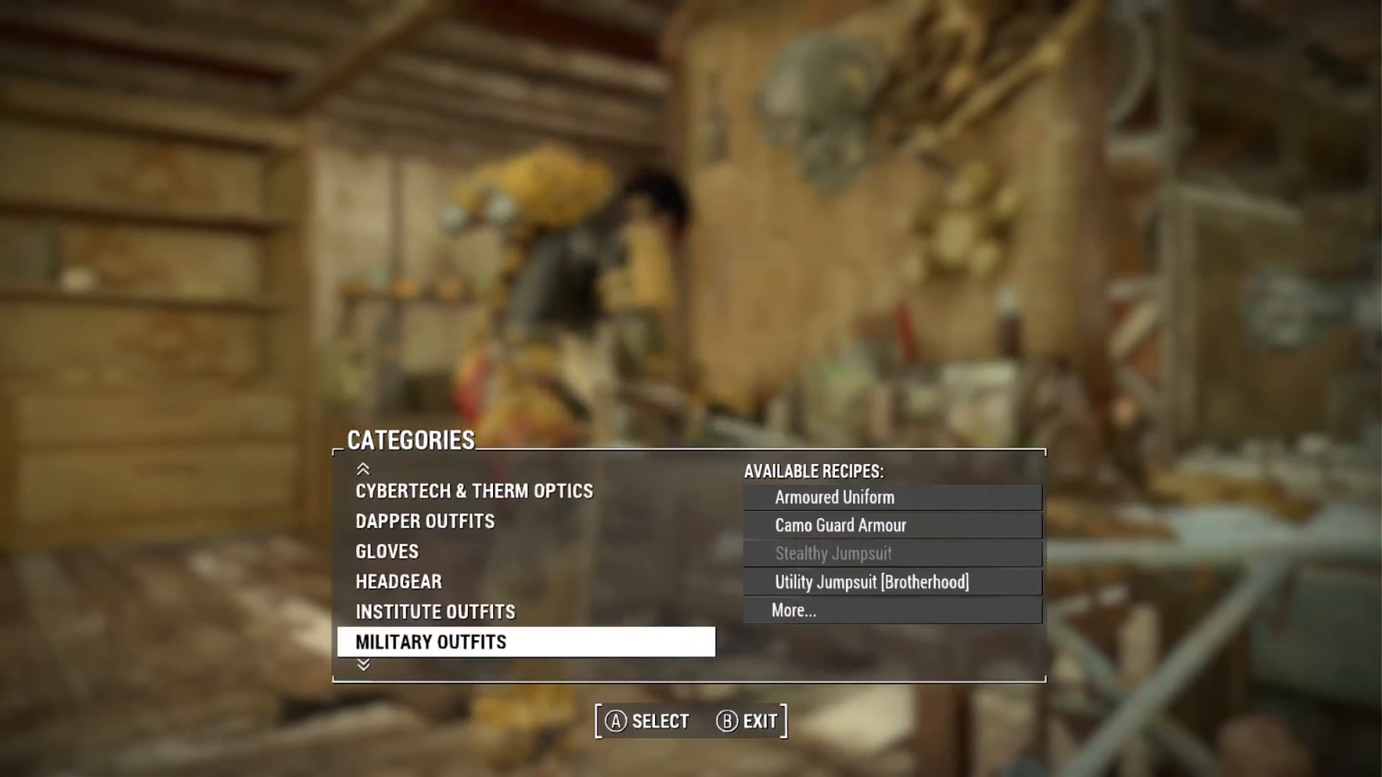
key("Down")
key("Down")
key("Down")
key("Down")
key("Down")
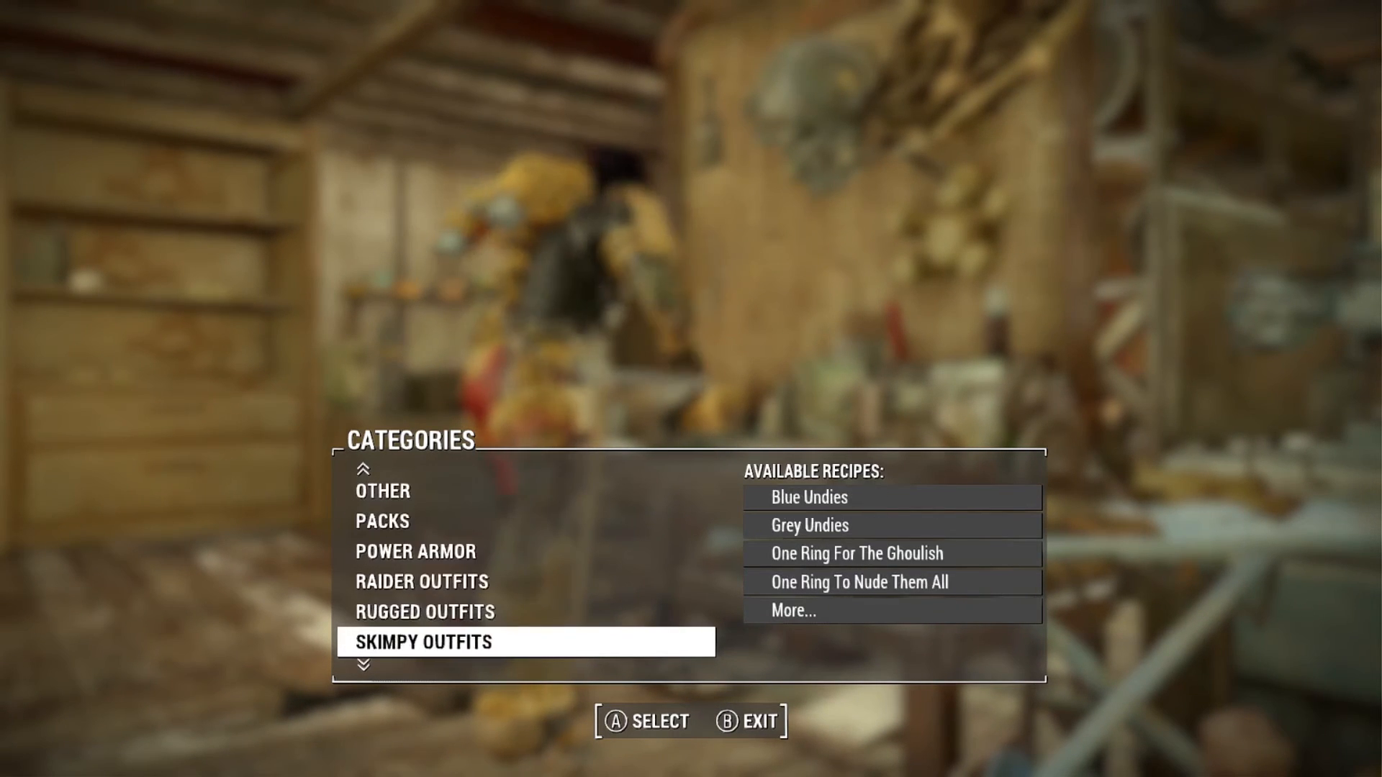
key("Down")
key("Down")
key("Up")
key("Up")
key("Up")
key("Up")
key("Up")
key("Up")
key("Up")
key("Up")
key("Up")
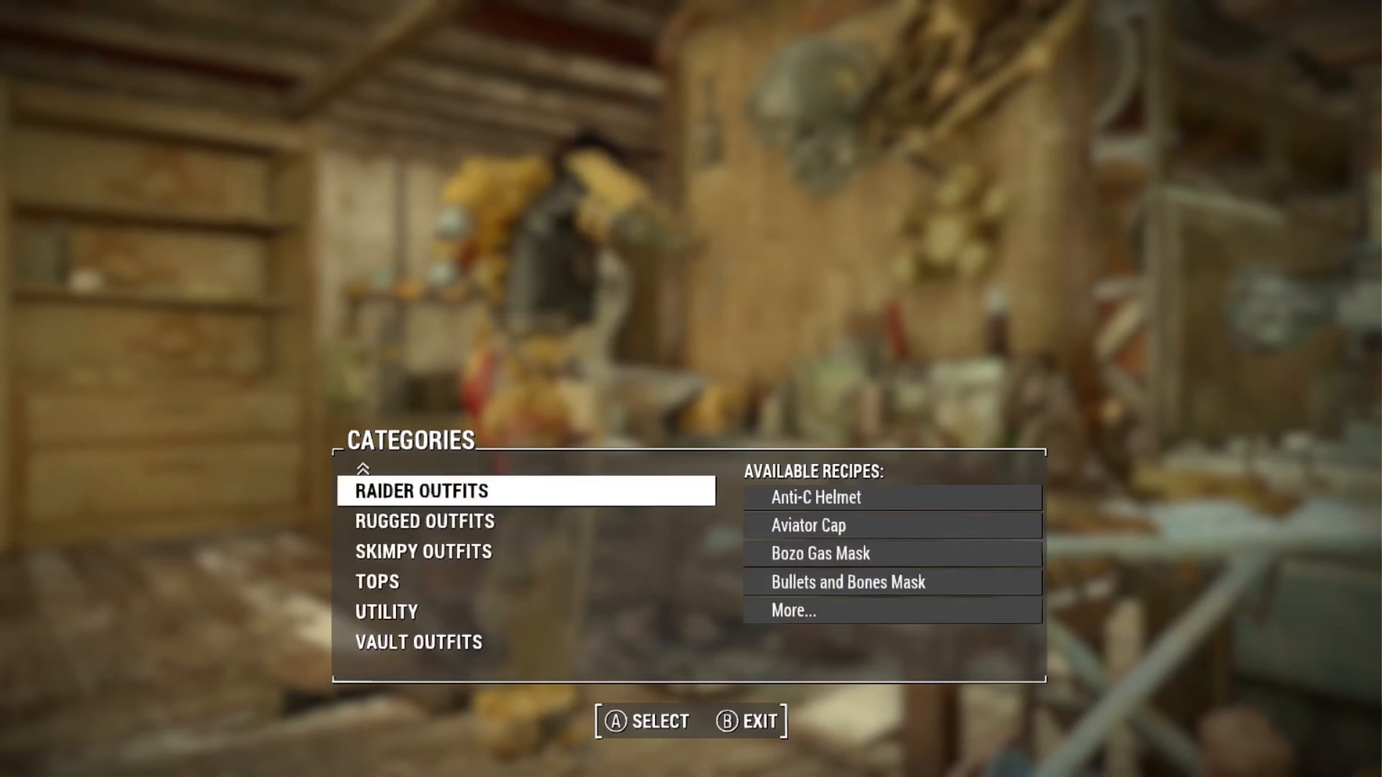
key("Down")
key("Down")
key("Return")
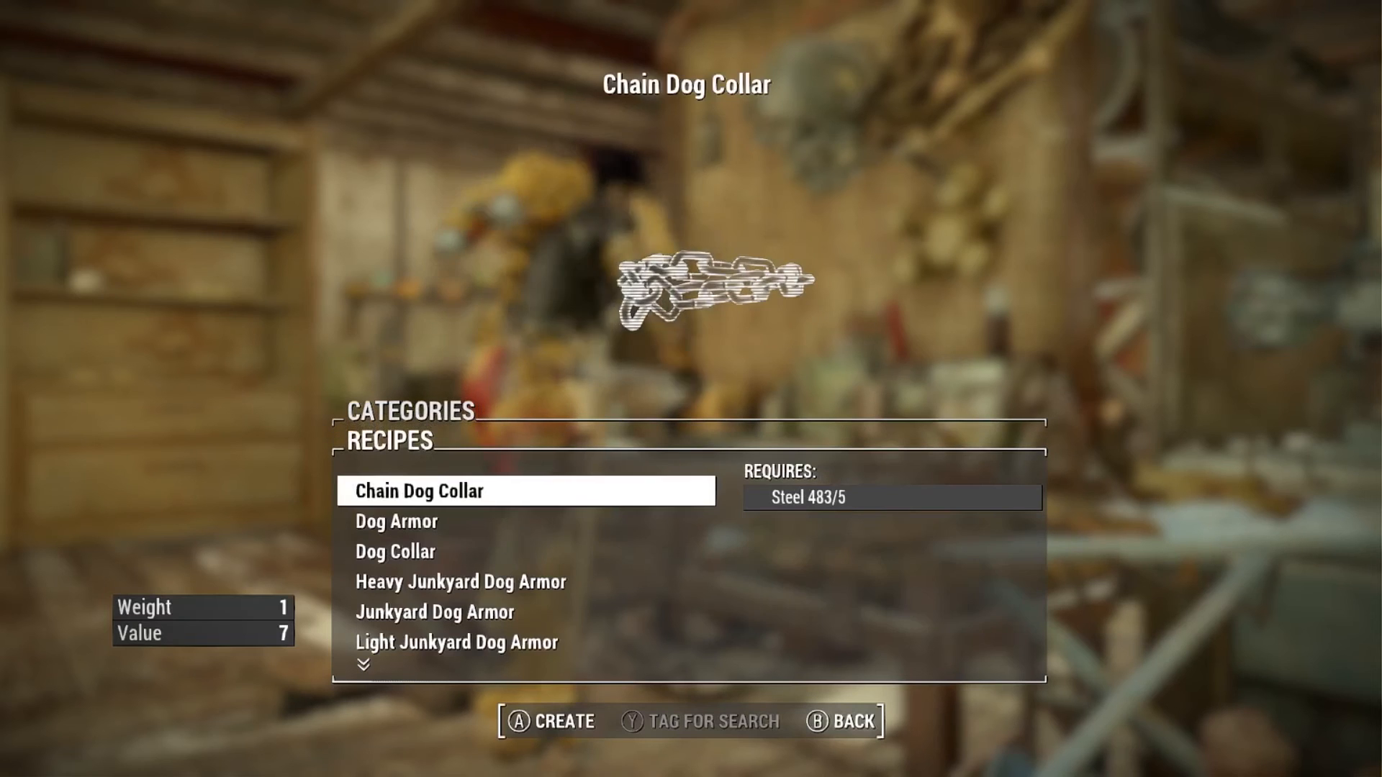
Find the Super mutant milk armor recipes in the NON-HUMAN ARMOR list
key("Down")
key("Down")
key("Down")
key("Down")
key("Down")
key("Down")
key("Down")
key("Down")
key("Down")
key("Down")
key("Down")
key("Down")
key("Down")
key("Down")
key("Down")
key("Down")
key("Down")
key("Down")
key("Down")
key("Down")
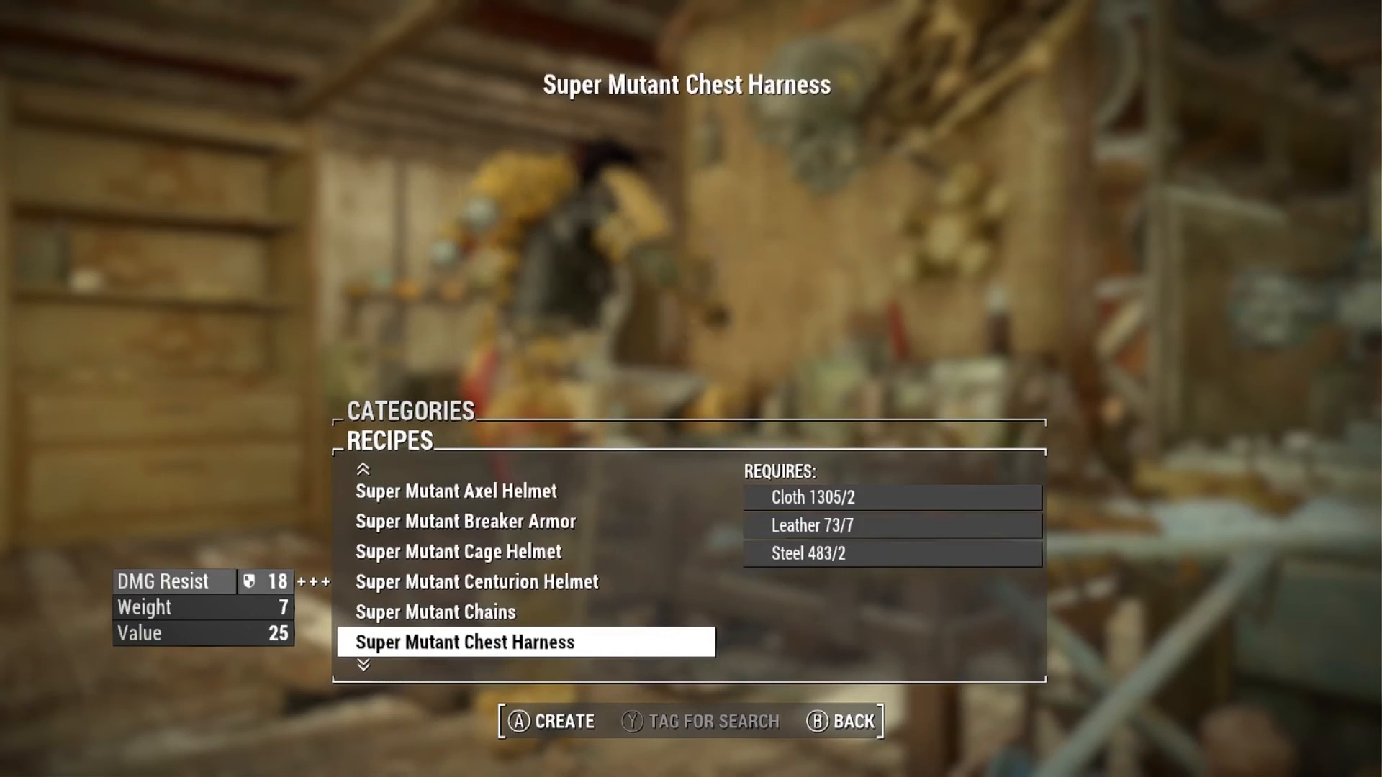
key("Down")
key("Down")
key("Down")
key("Down")
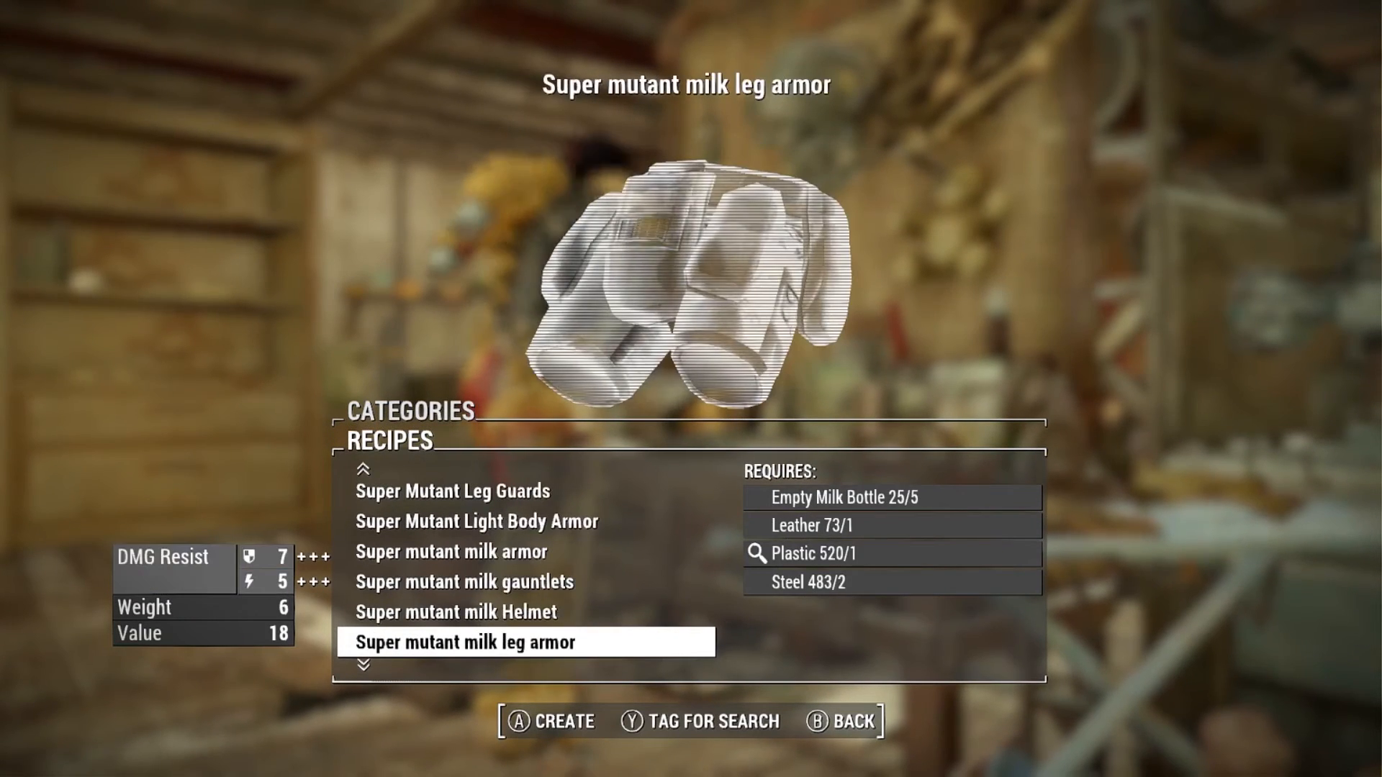
Examine the Super mutant milk armor, gauntlets, Helmet and leg armor recipes, then leave the Armorsmith Workbench
key("Up")
key("Up")
key("Up")
key("Down")
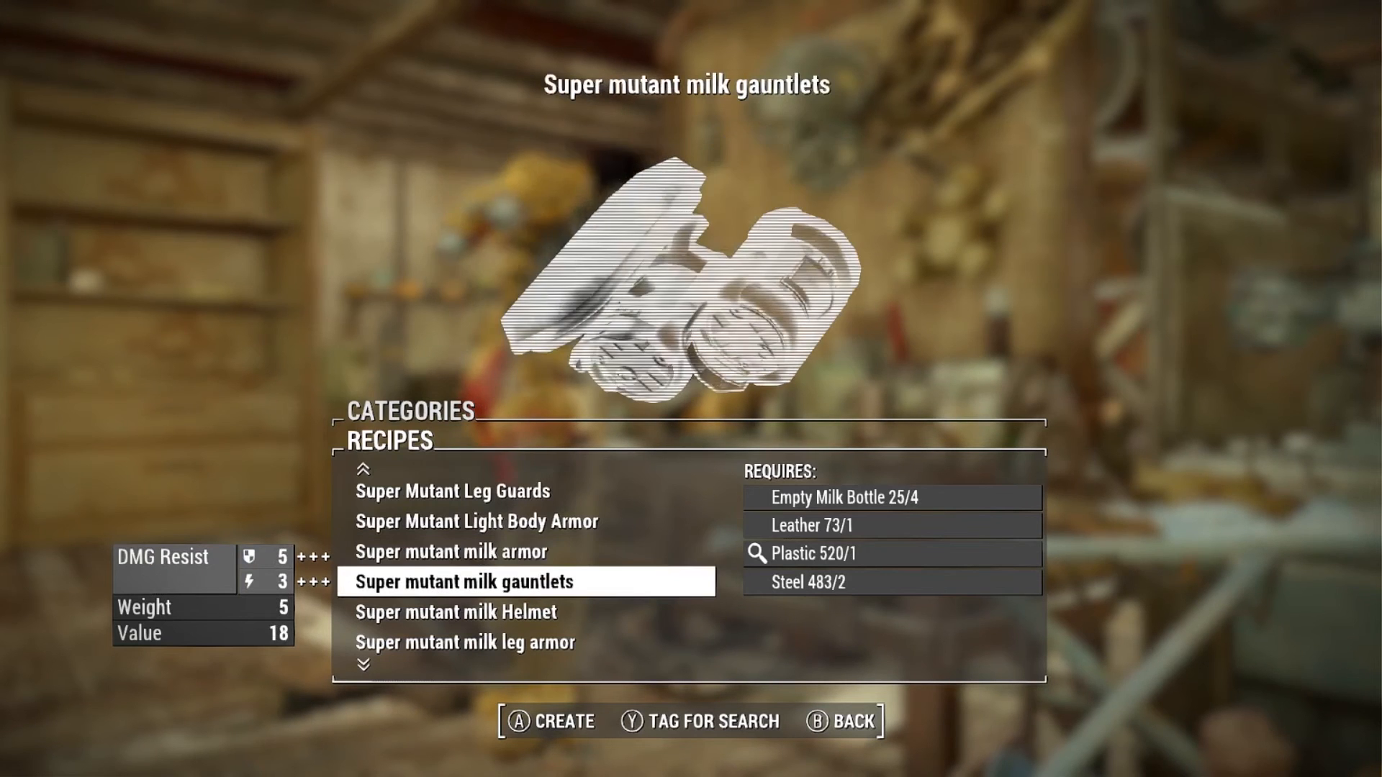
key("Down")
key("Down")
key("Down")
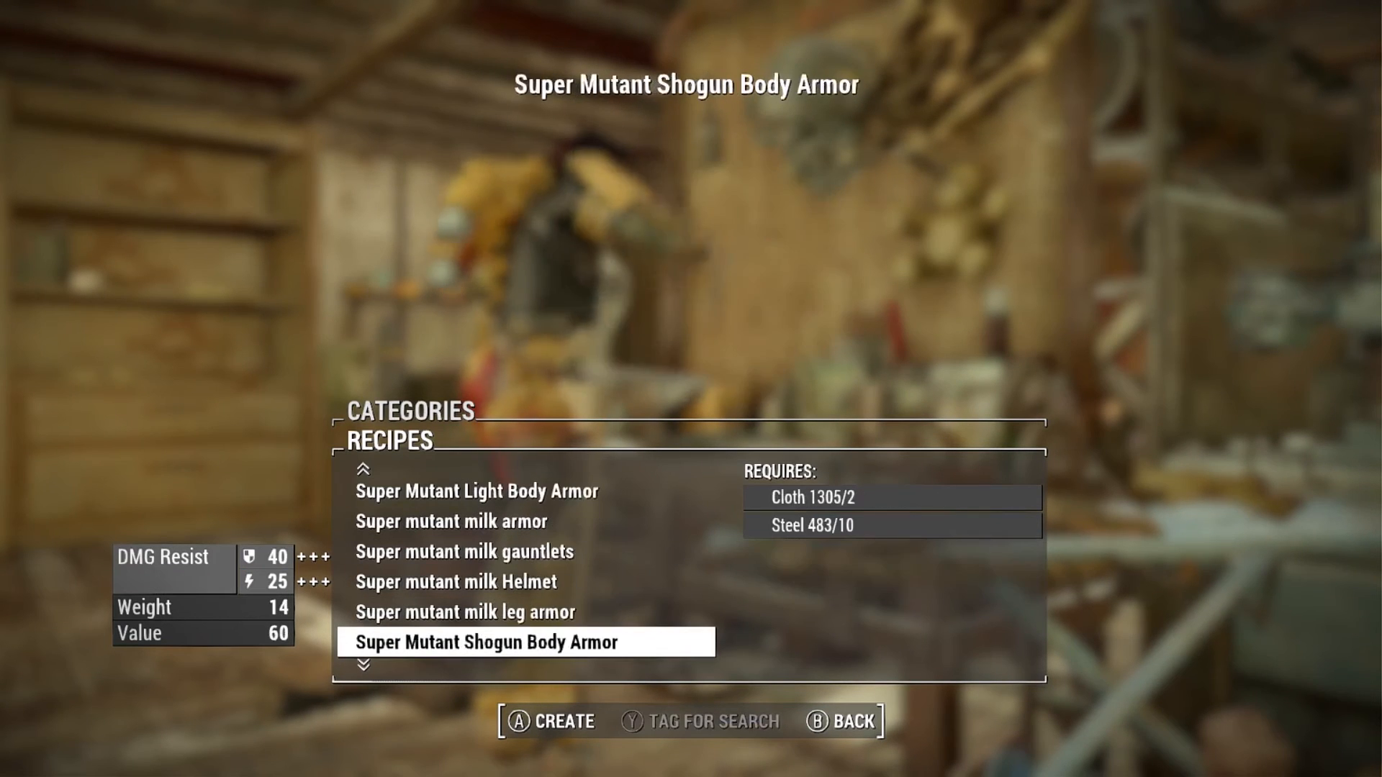
key("Up")
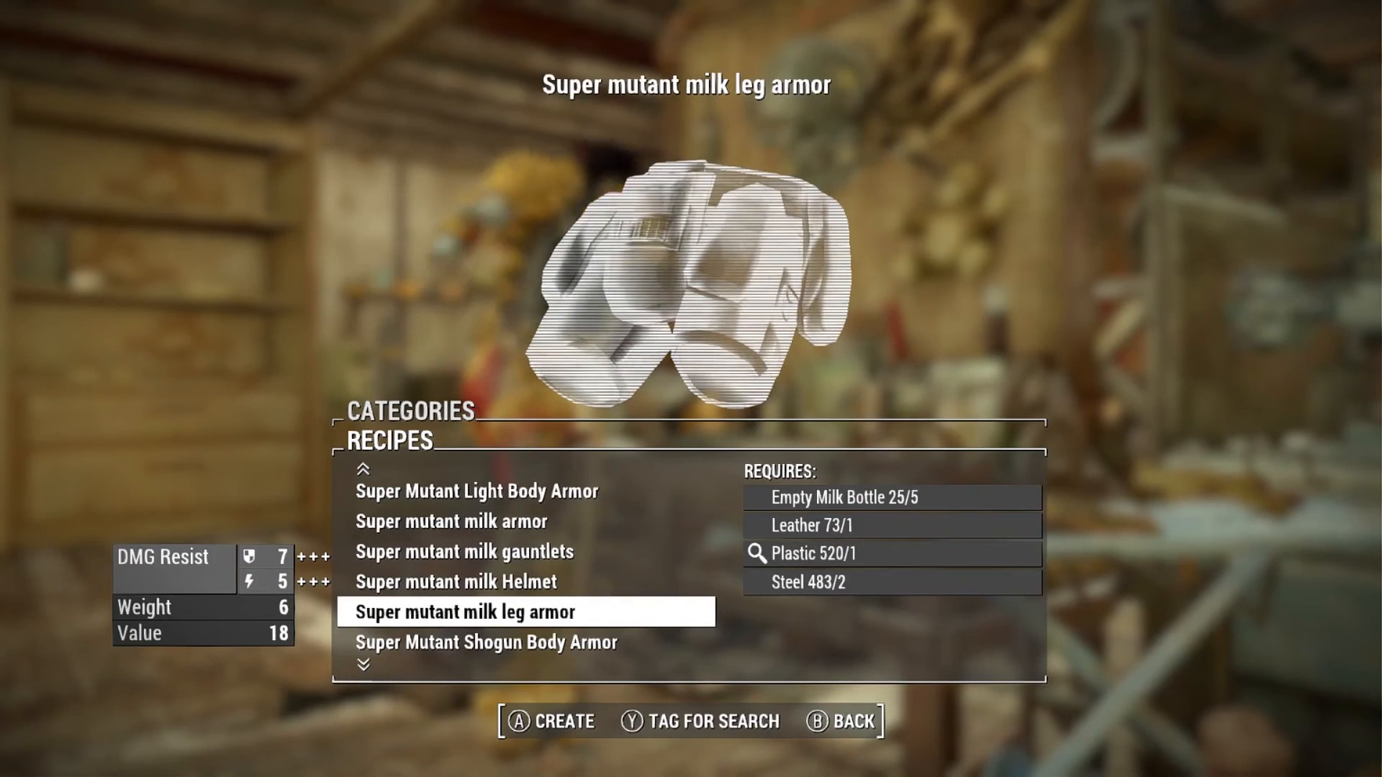
key("Escape")
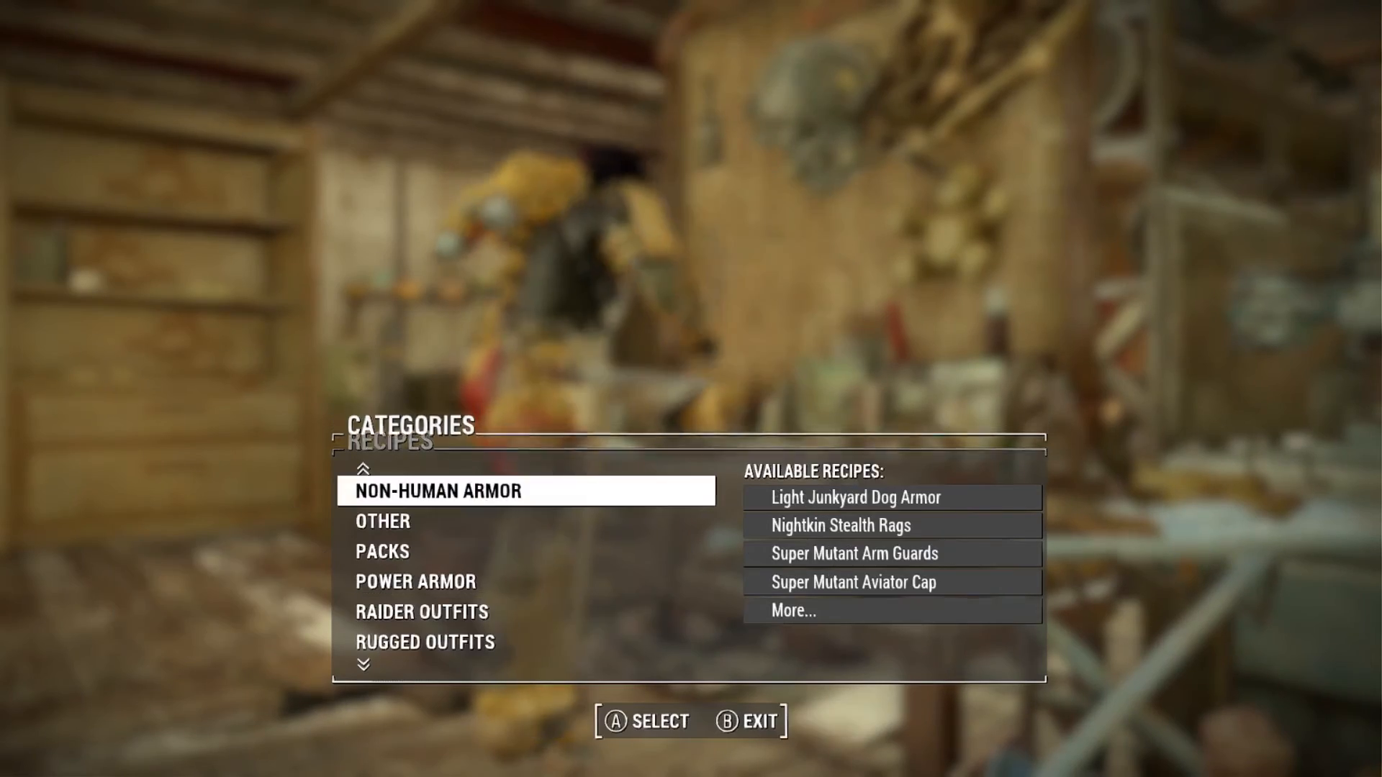
key("Escape")
key("Return")
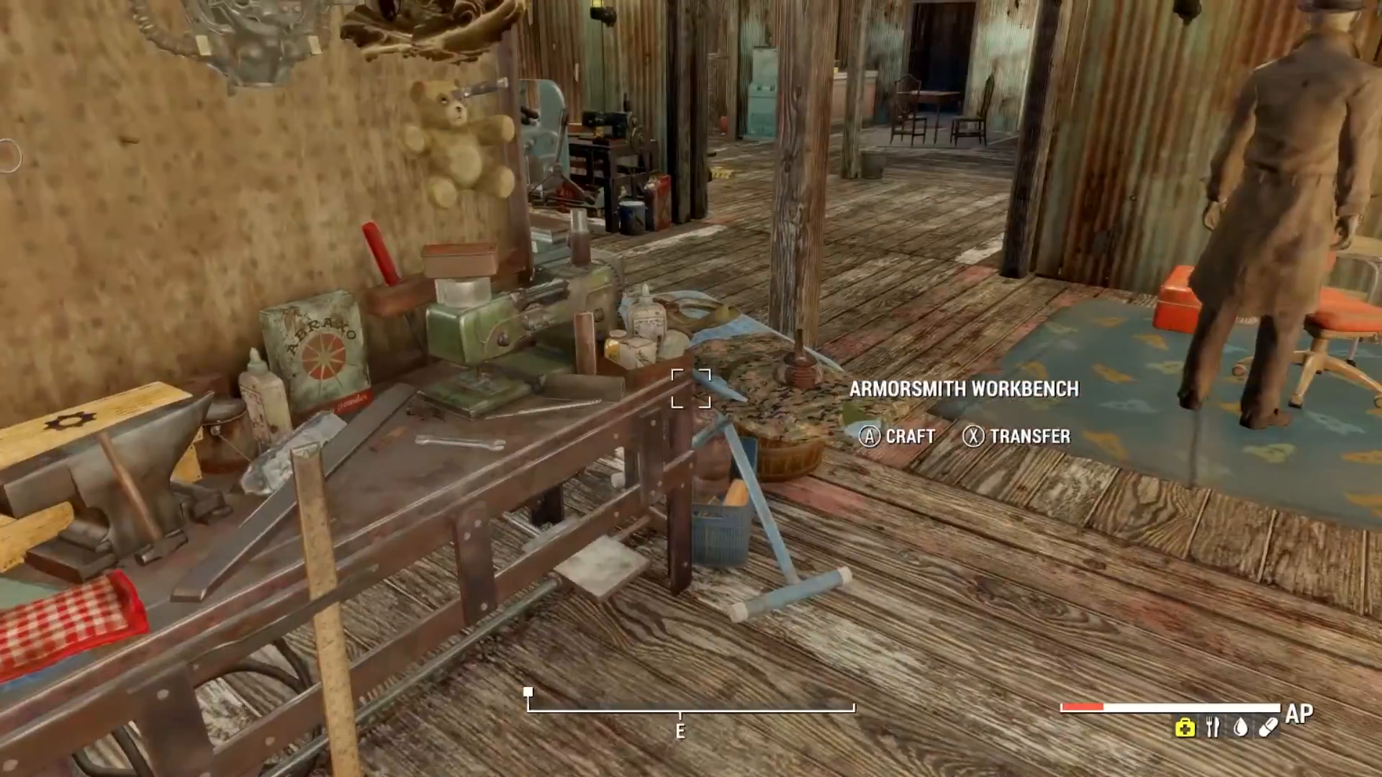
Go to the Chemistry Station and open its UTILITY recipe category
key("w")
key("w")
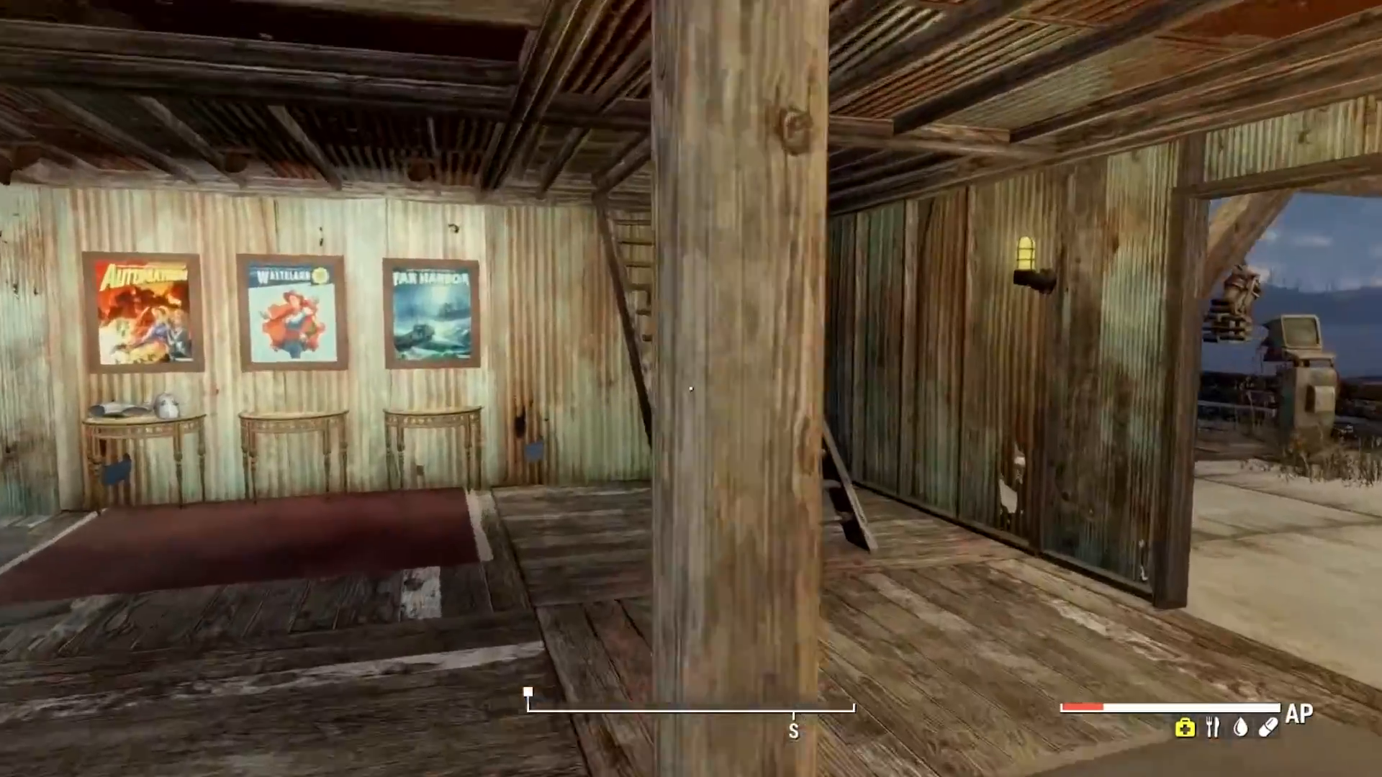
key("w")
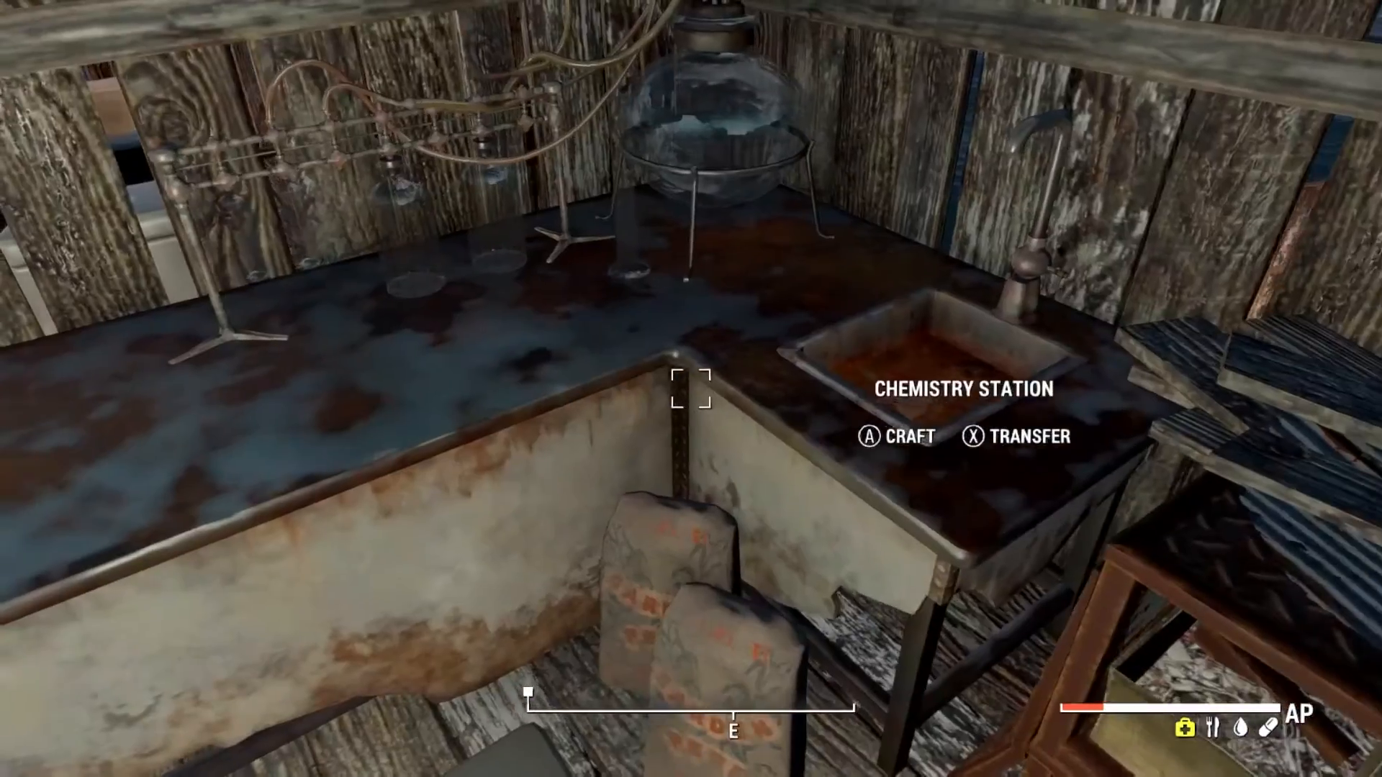
key("e")
key("Down")
key("Down")
key("Down")
key("Down")
key("Down")
key("Down")
key("Down")
key("Down")
key("Down")
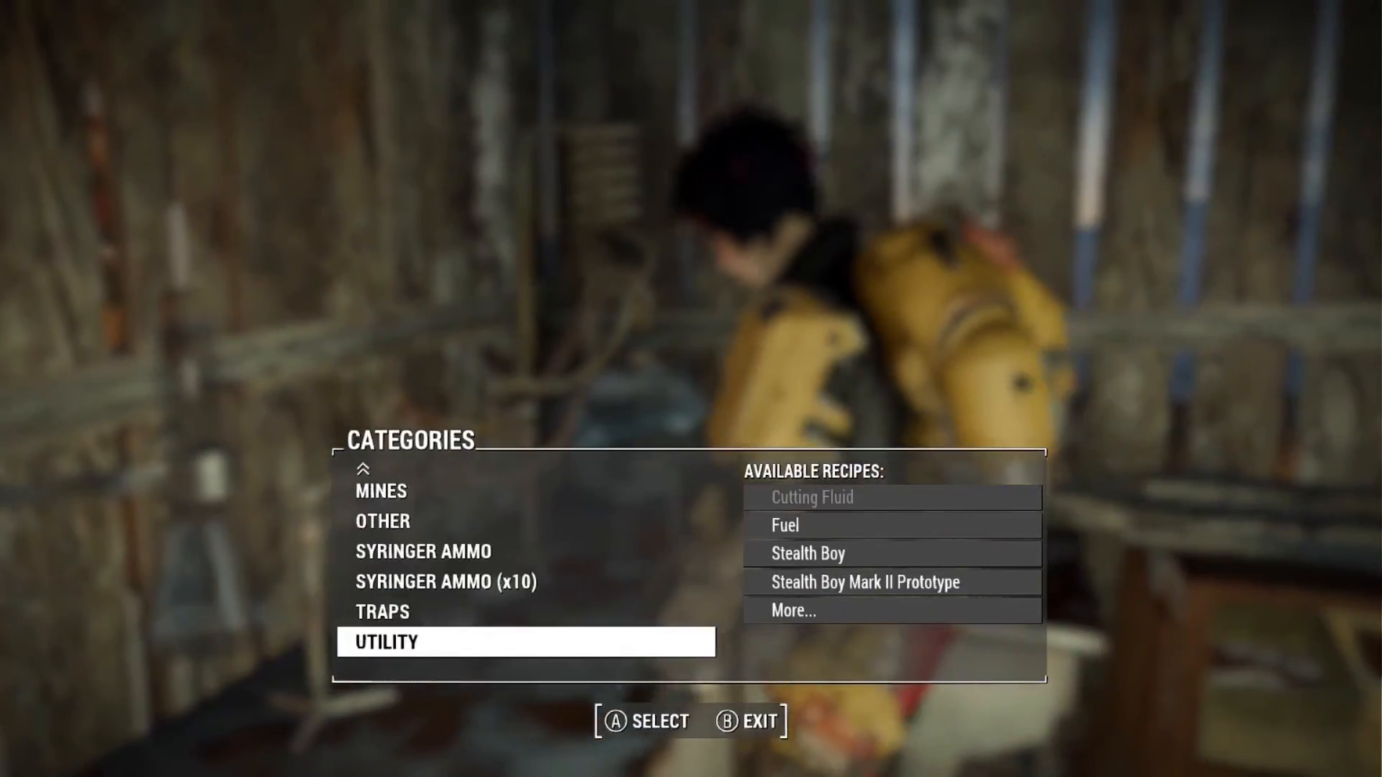
key("e")
Examine the UTILITY recipes from Fuel and Stealth Boy down through the B-90 armor, helmets and jetpacks
key("Down")
key("Down")
key("Down")
key("Down")
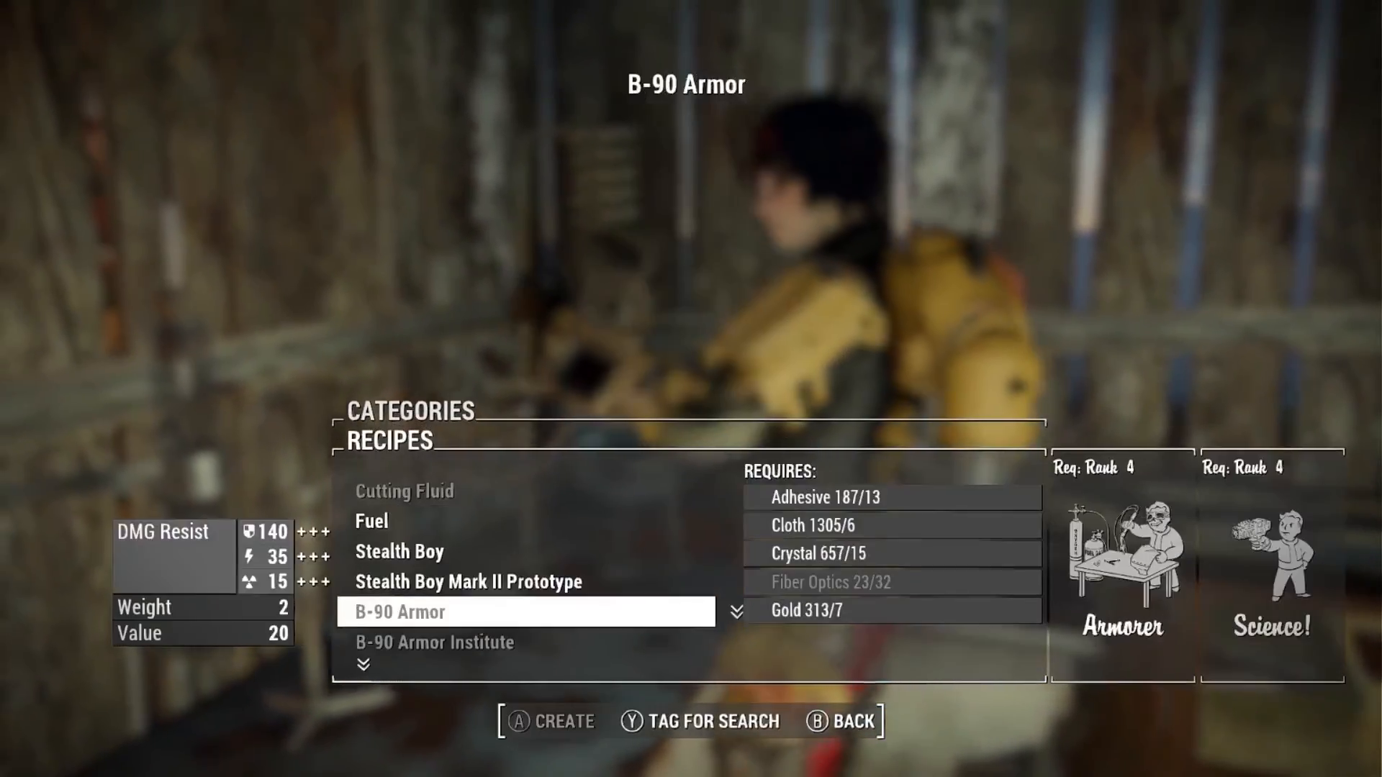
key("Up")
key("Down")
key("Down")
key("Down")
key("Down")
key("Down")
key("Down")
key("Down")
key("Down")
key("Down")
key("Down")
key("Down")
key("Down")
key("Down")
key("Down")
key("Down")
key("Down")
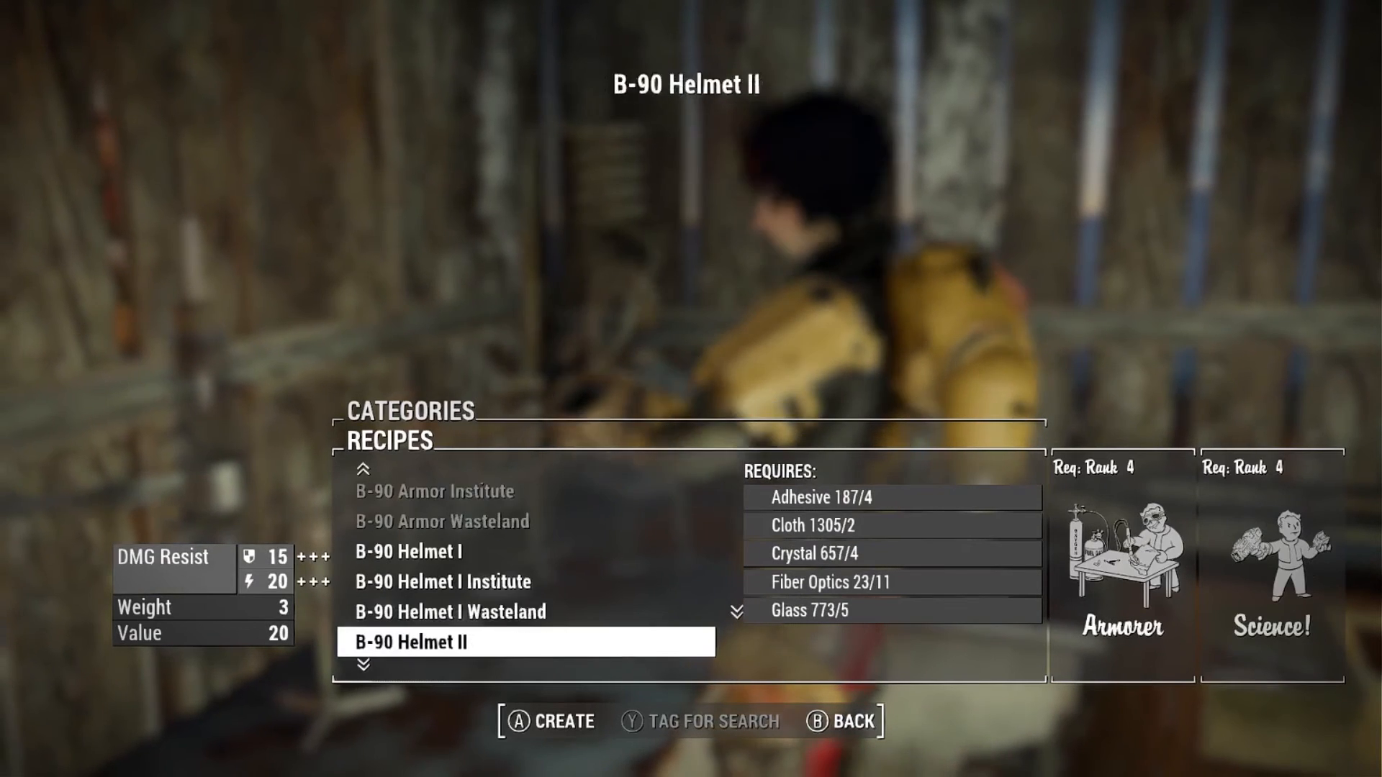
key("Down")
key("Down")
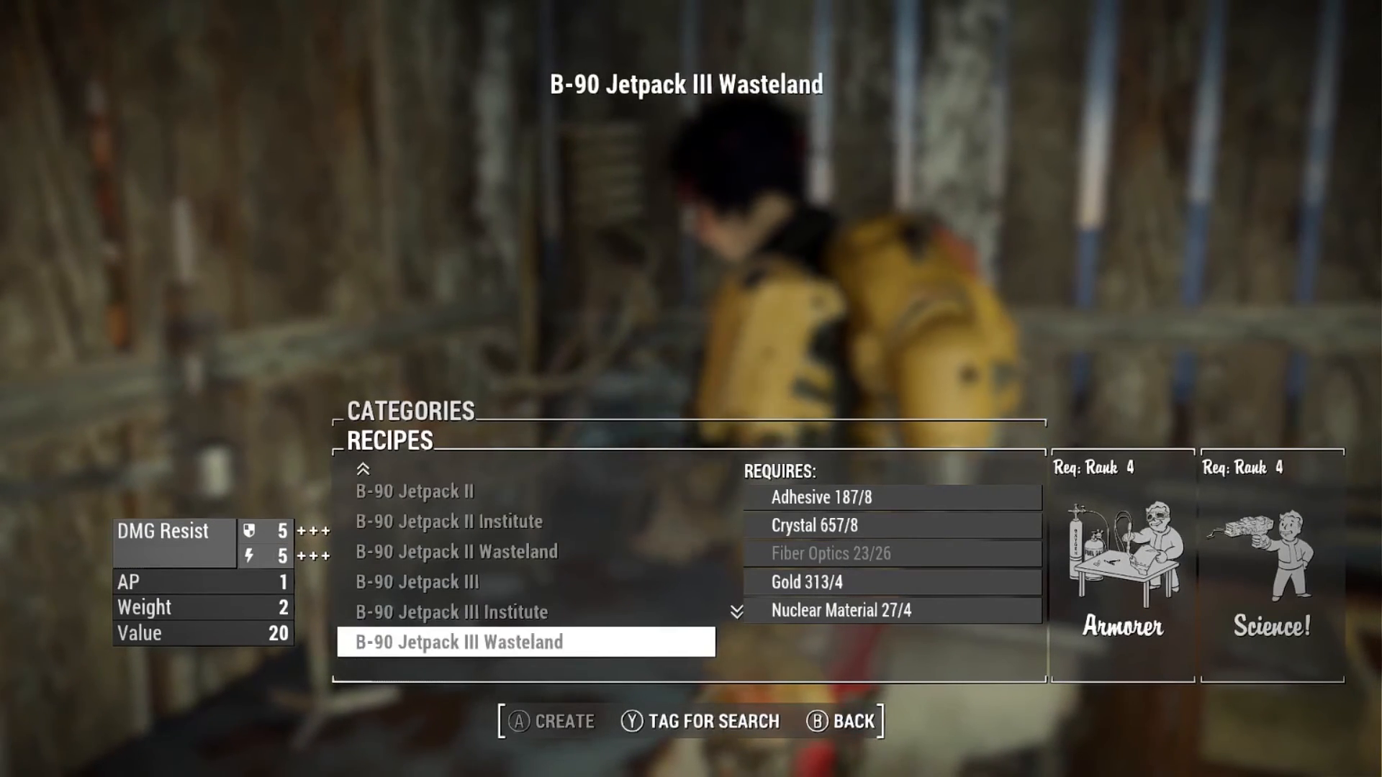
Review the B-90 recipes back up to Cutting Fluid in the UTILITY list and leave the Chemistry Station
key("Up")
key("Up")
key("Up")
key("Up")
key("Up")
key("Up")
key("Up")
key("Up")
key("Up")
key("Up")
key("Up")
key("Up")
key("Up")
key("Up")
key("Up")
key("Up")
key("Up")
key("Up")
key("Up")
key("Up")
key("Up")
key("Up")
key("Up")
key("Up")
key("Up")
key("Up")
key("Up")
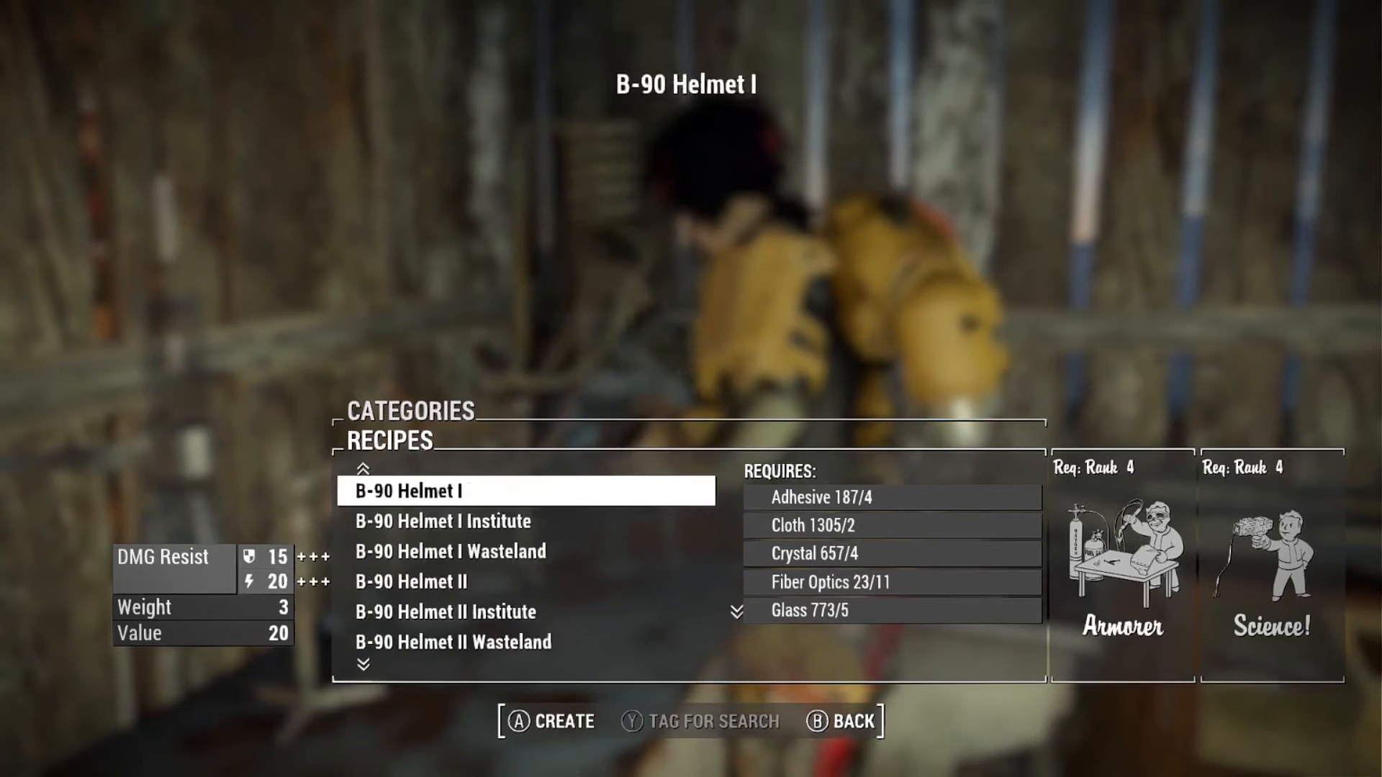
key("Down")
key("Down")
key("Down")
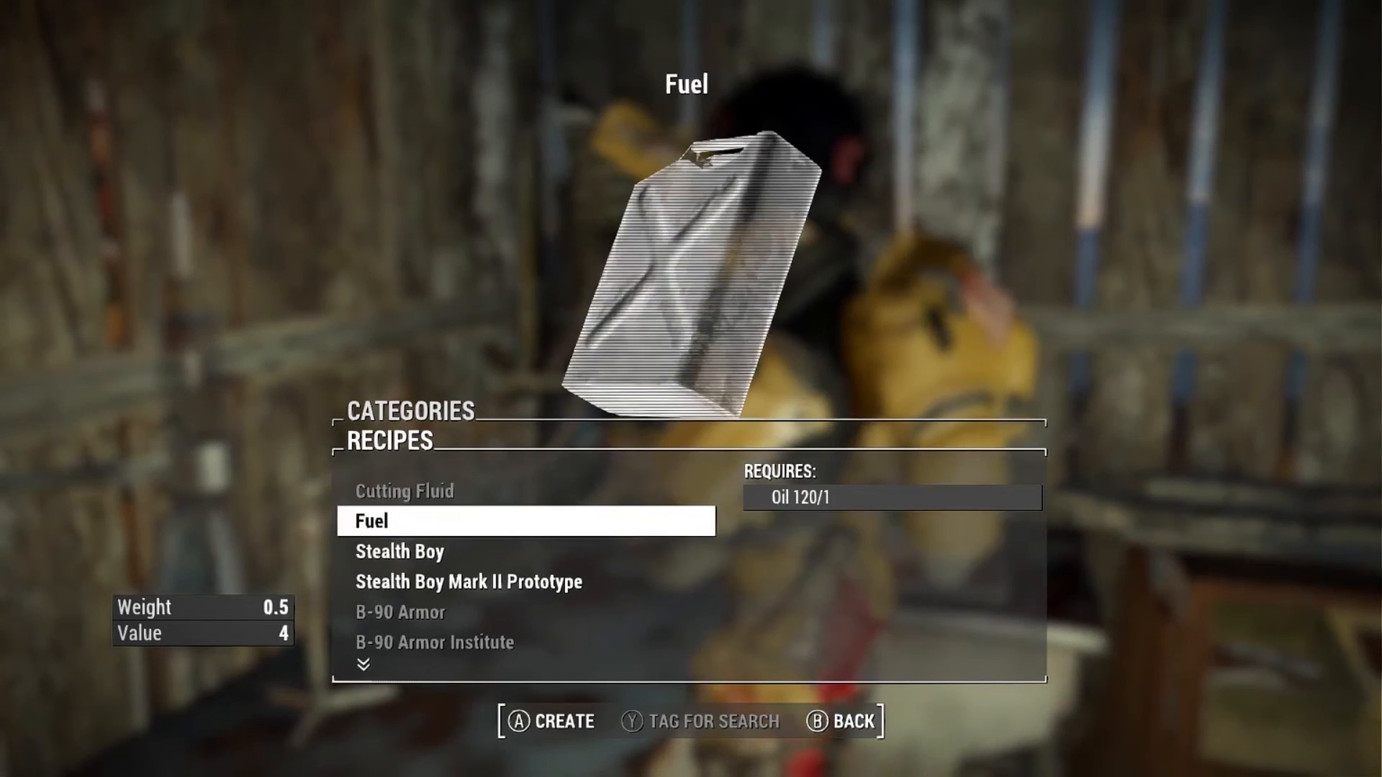
key("Up")
key("Up")
key("Up")
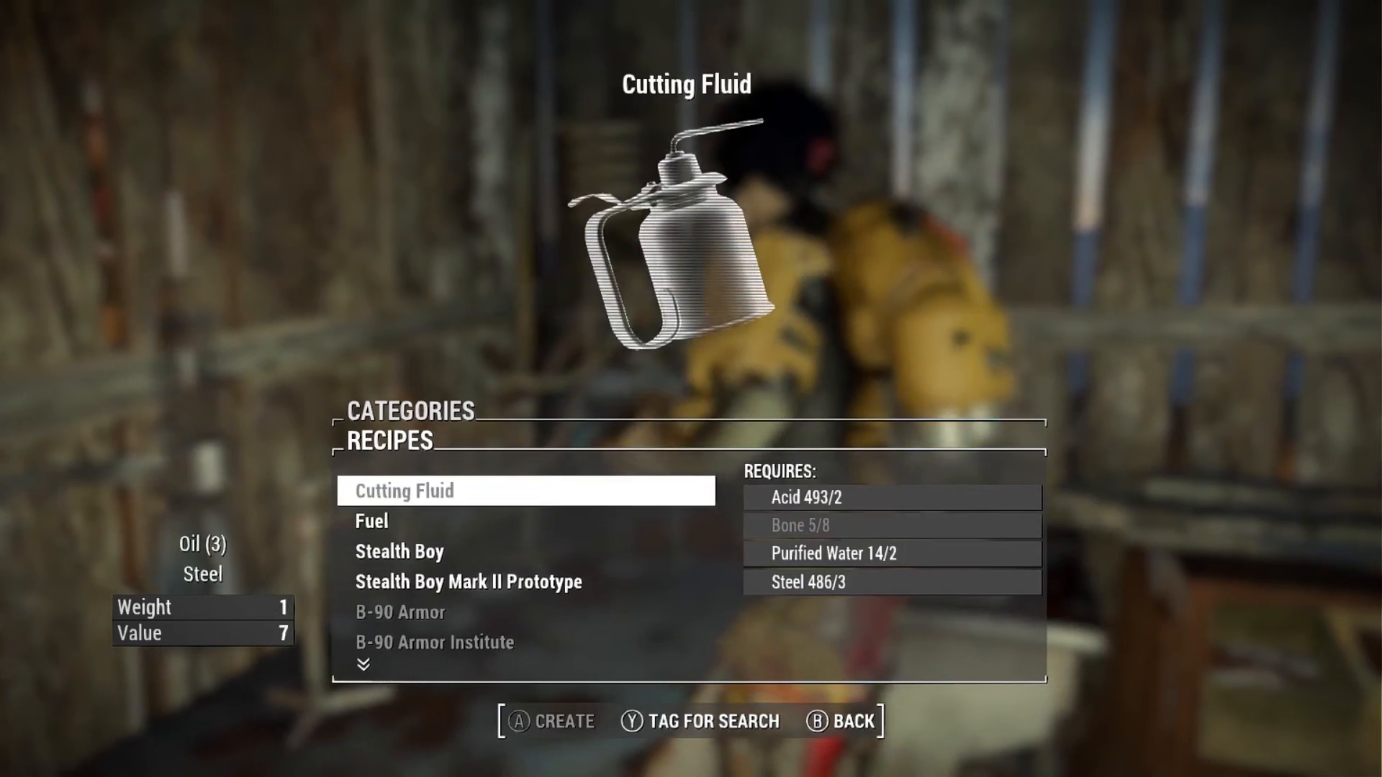
key("Down")
key("Down")
key("Up")
key("Up")
key("Tab")
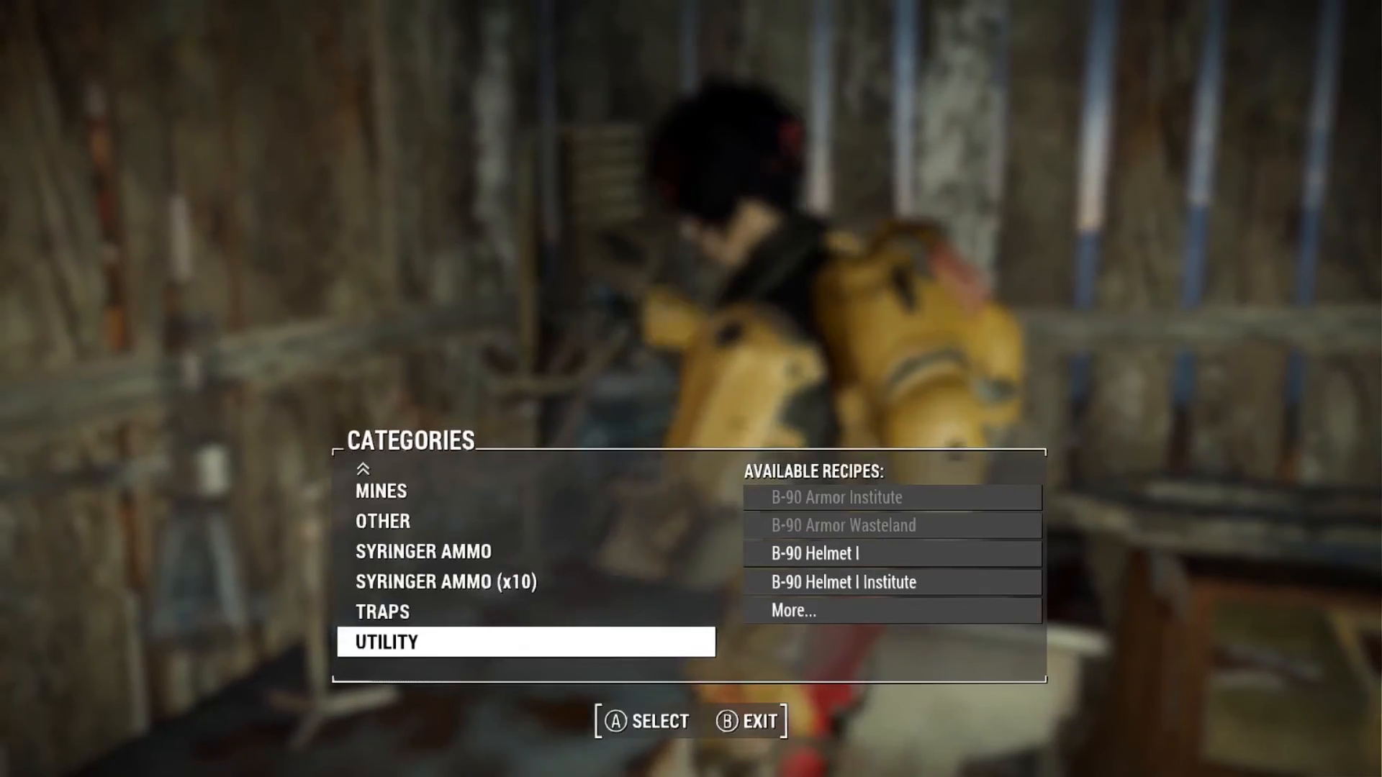
key("Tab")
key("Return")
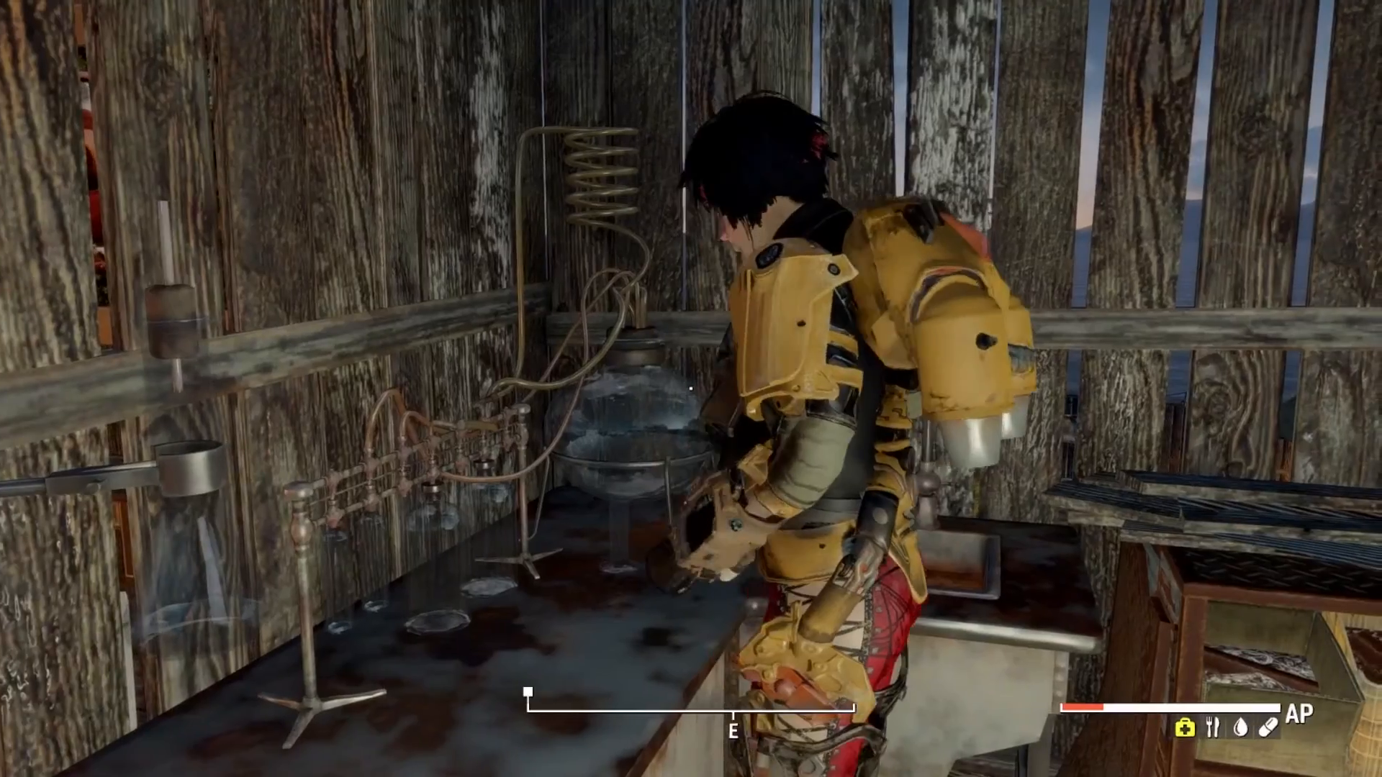
key("w")
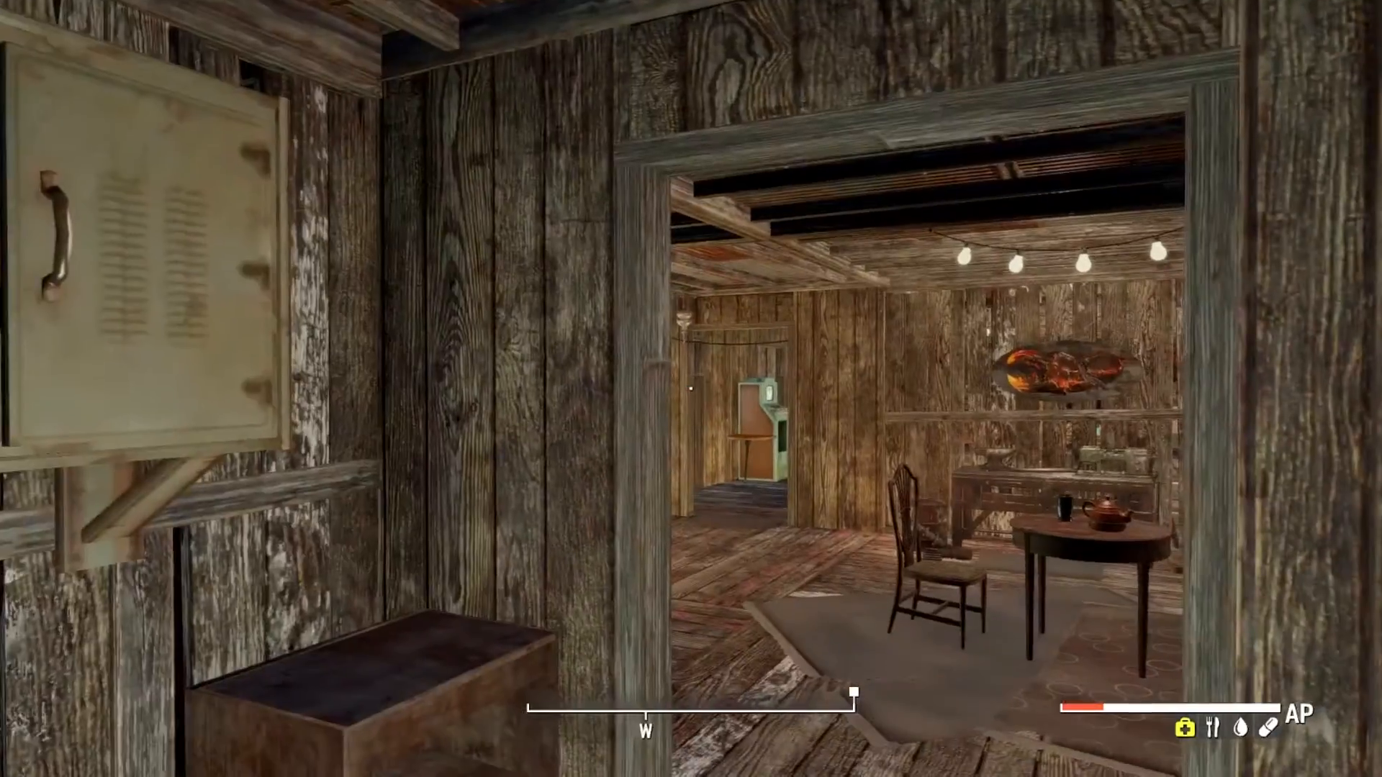
key("w")
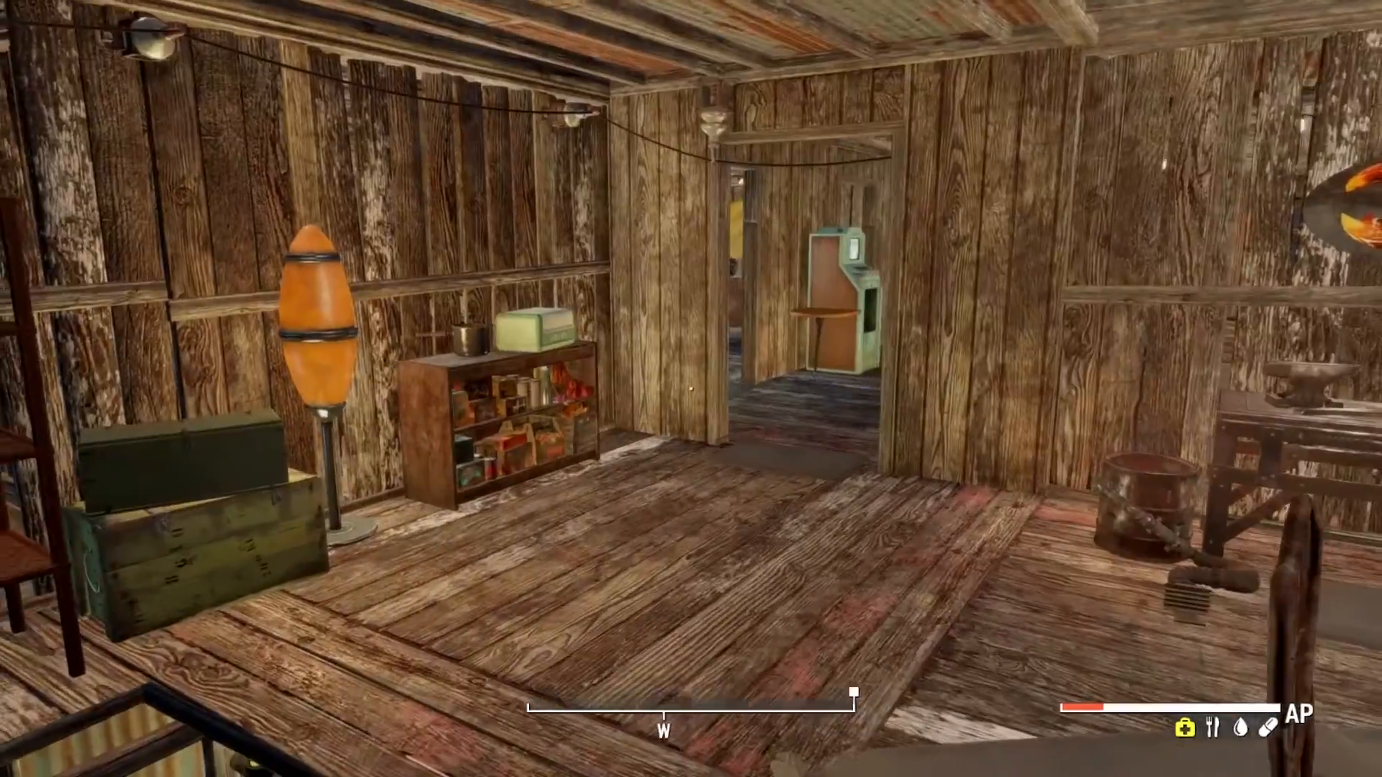
key("w")
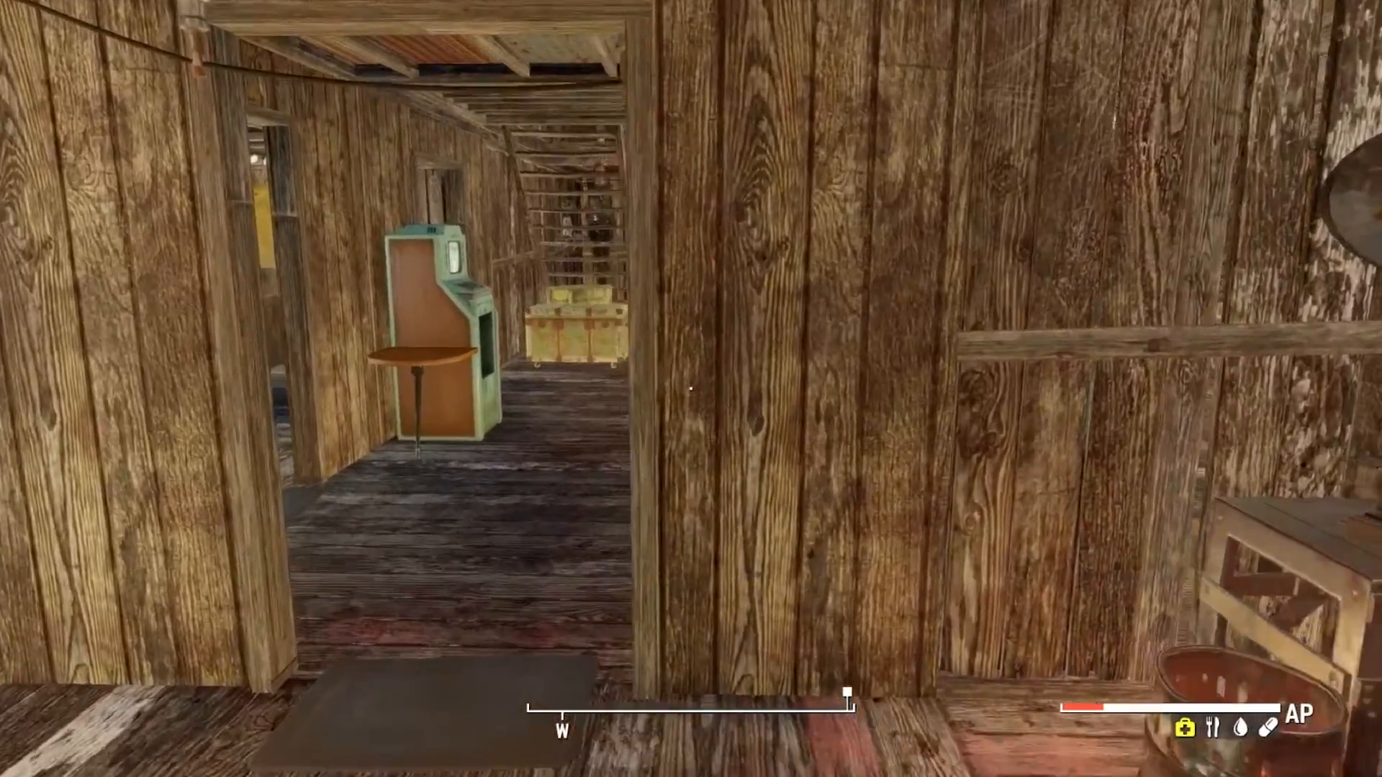
key("w")
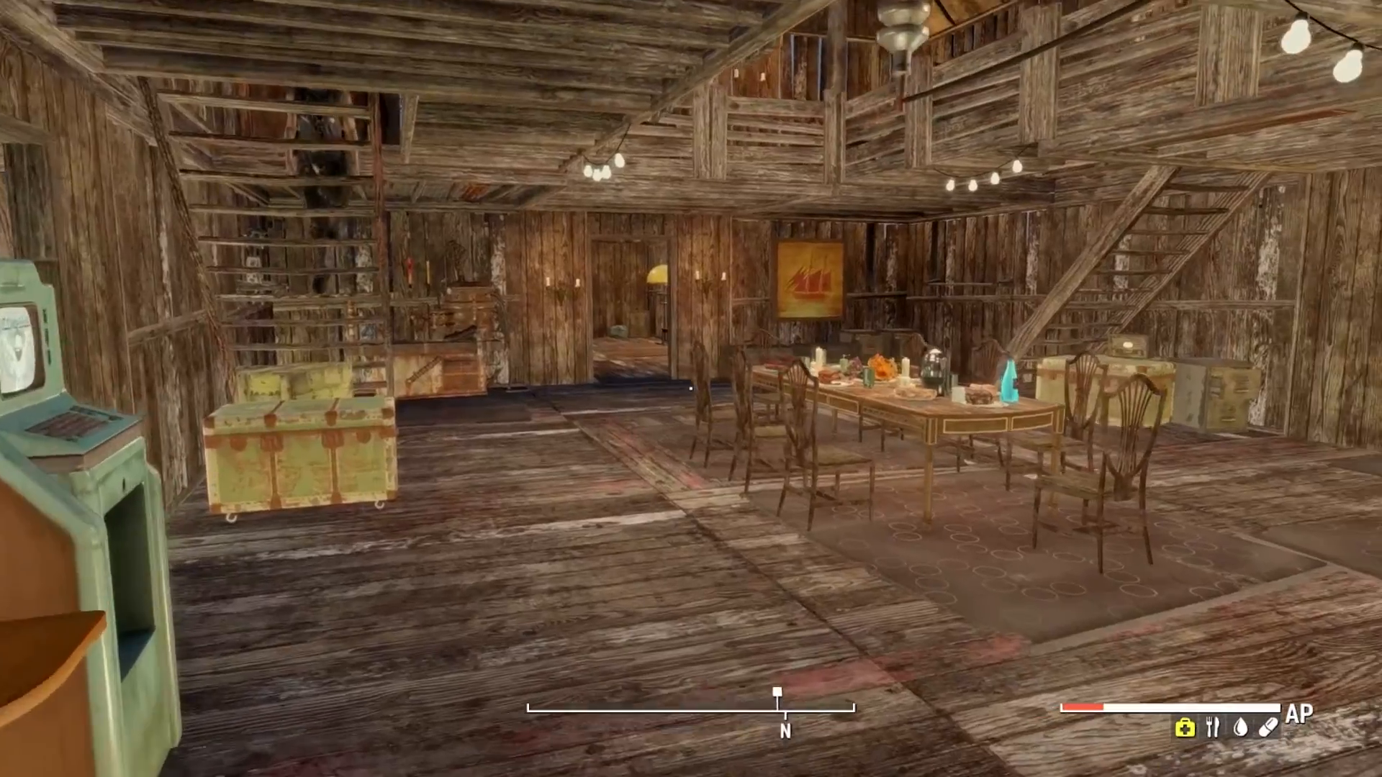
key("w")
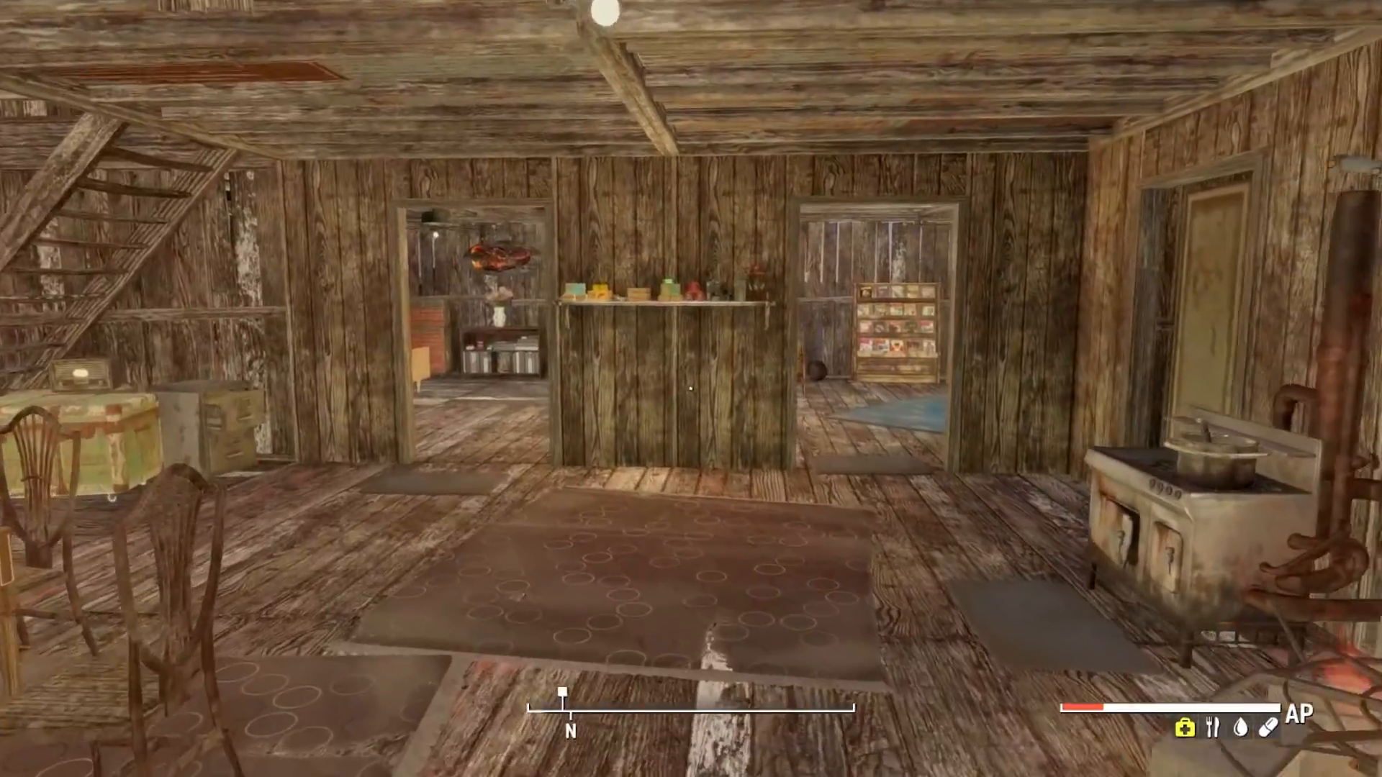
key("w")
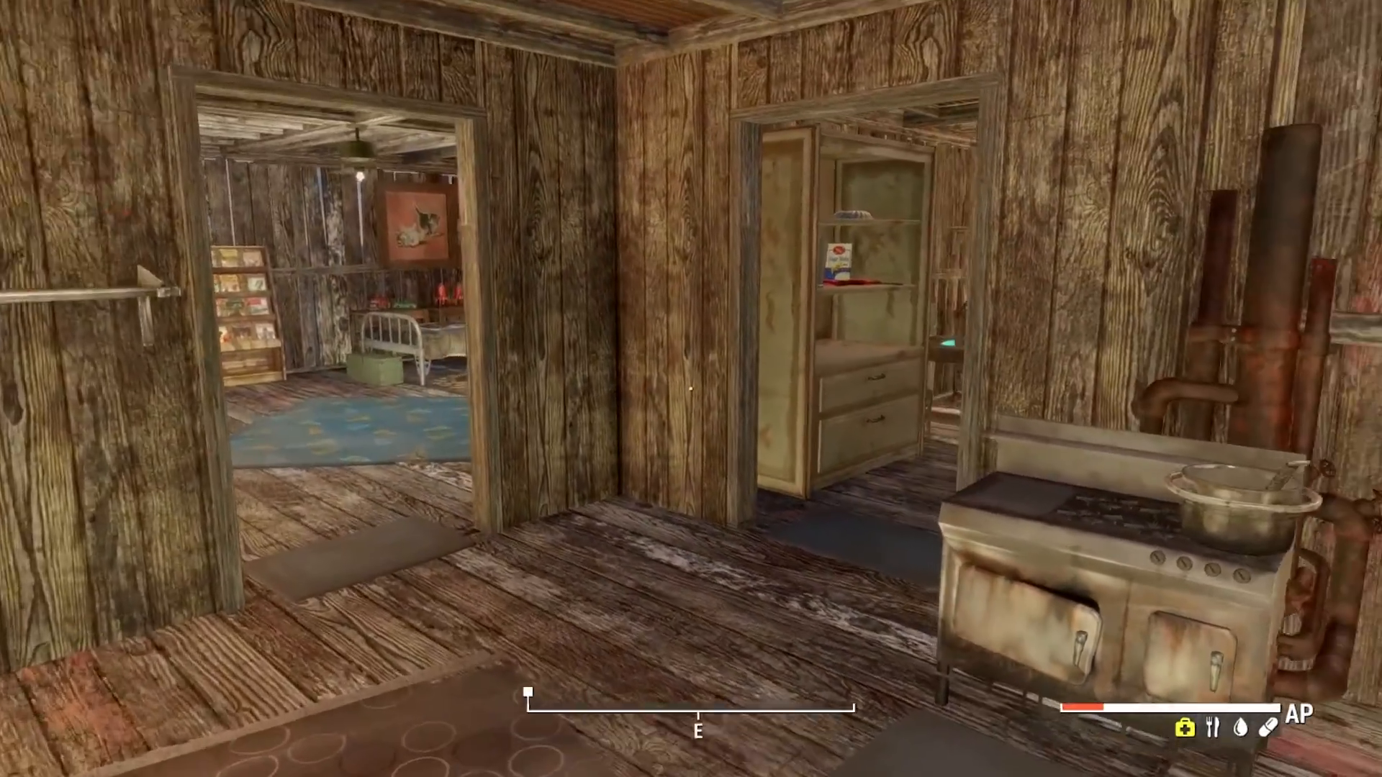
key("w")
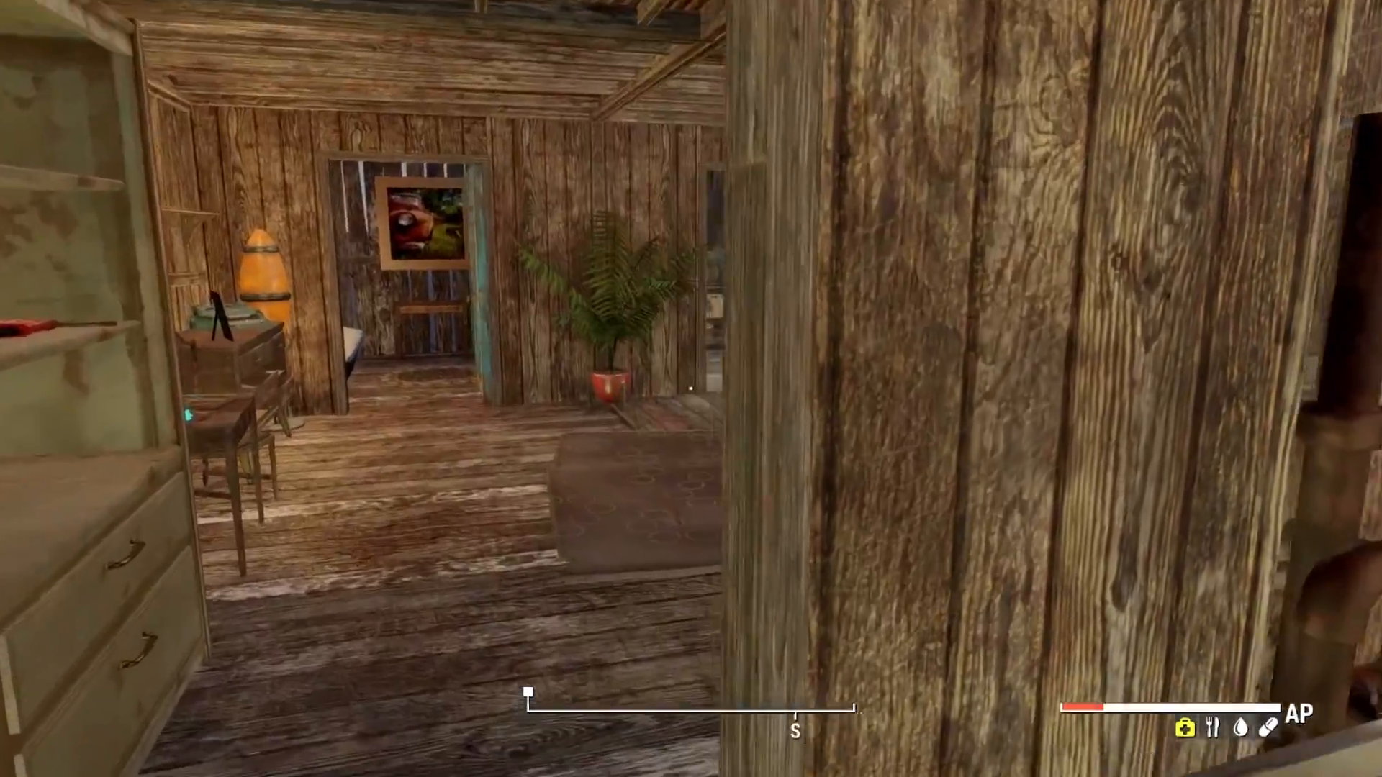
key("w")
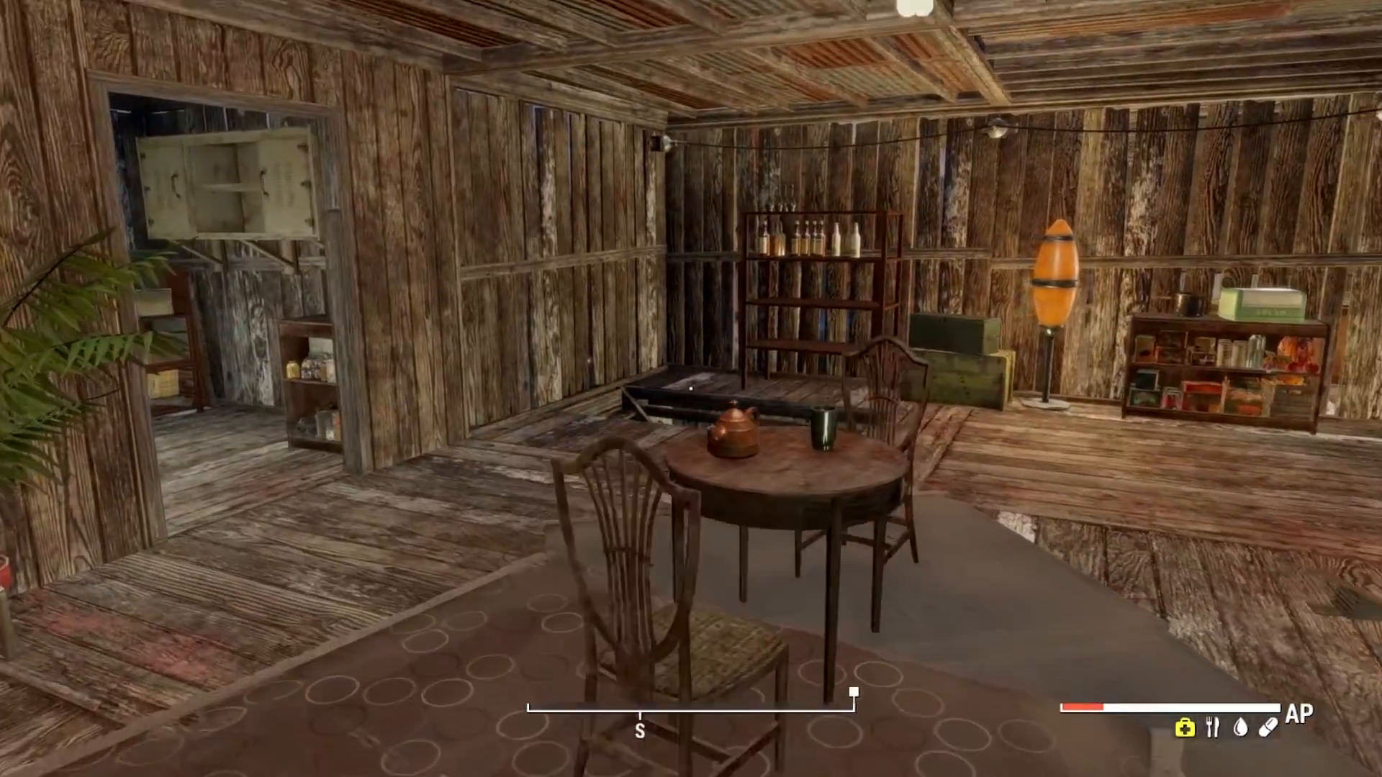
key("w")
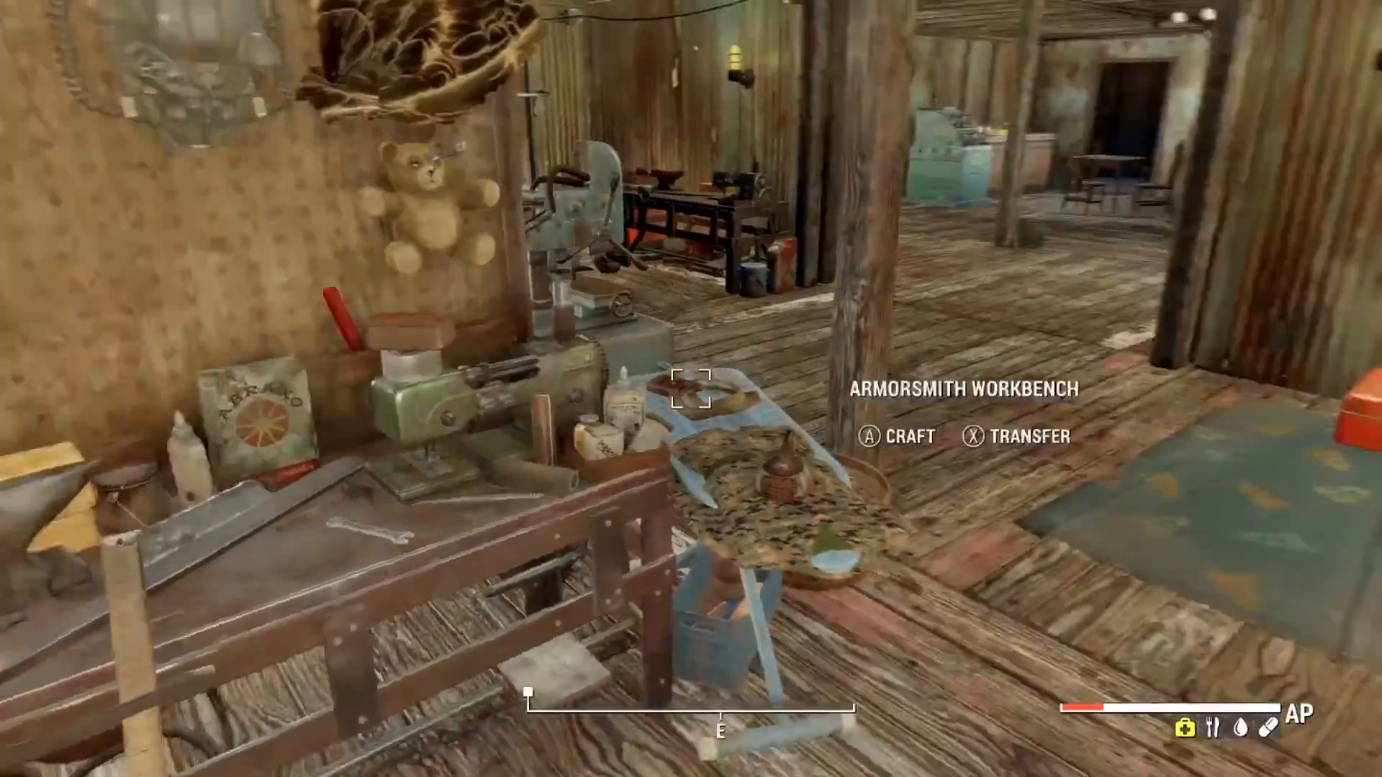
key("w")
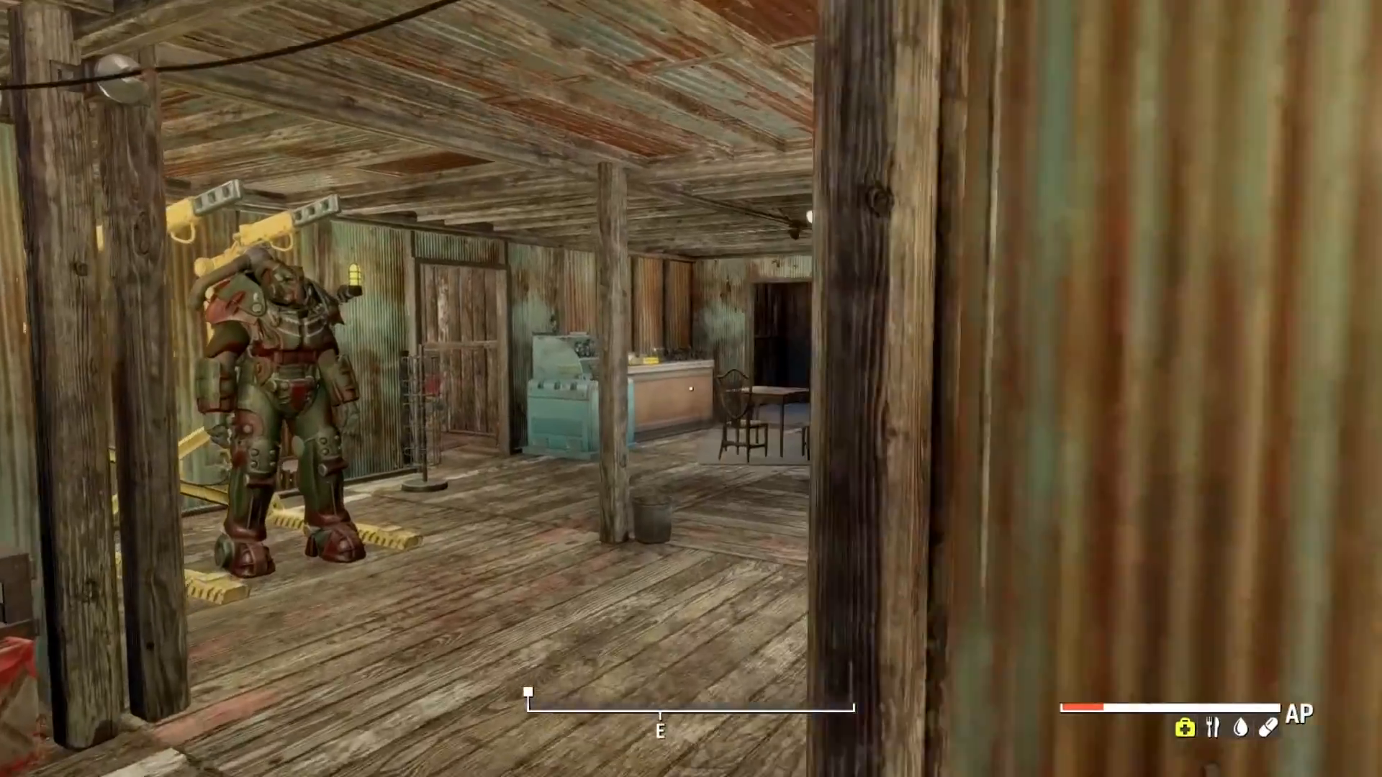
key("w")
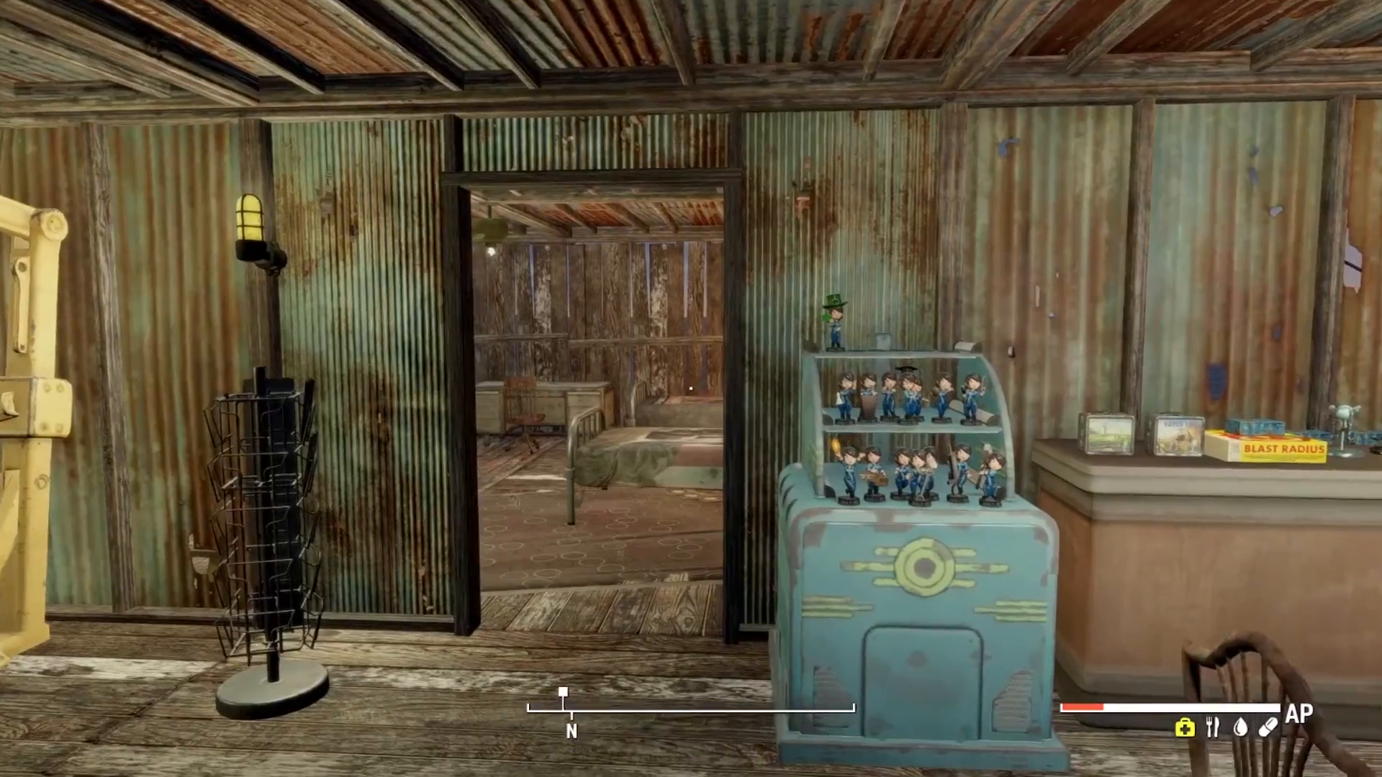
key("w")
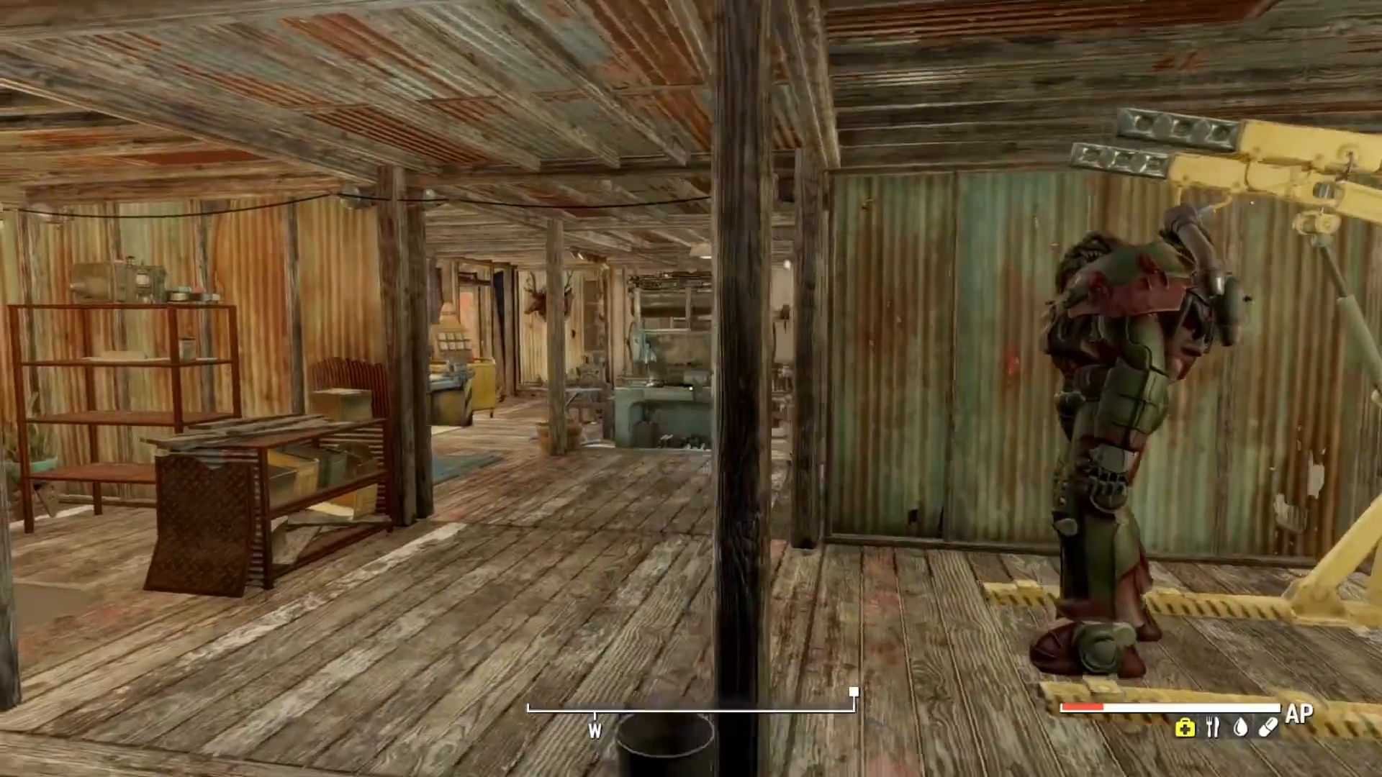
key("w")
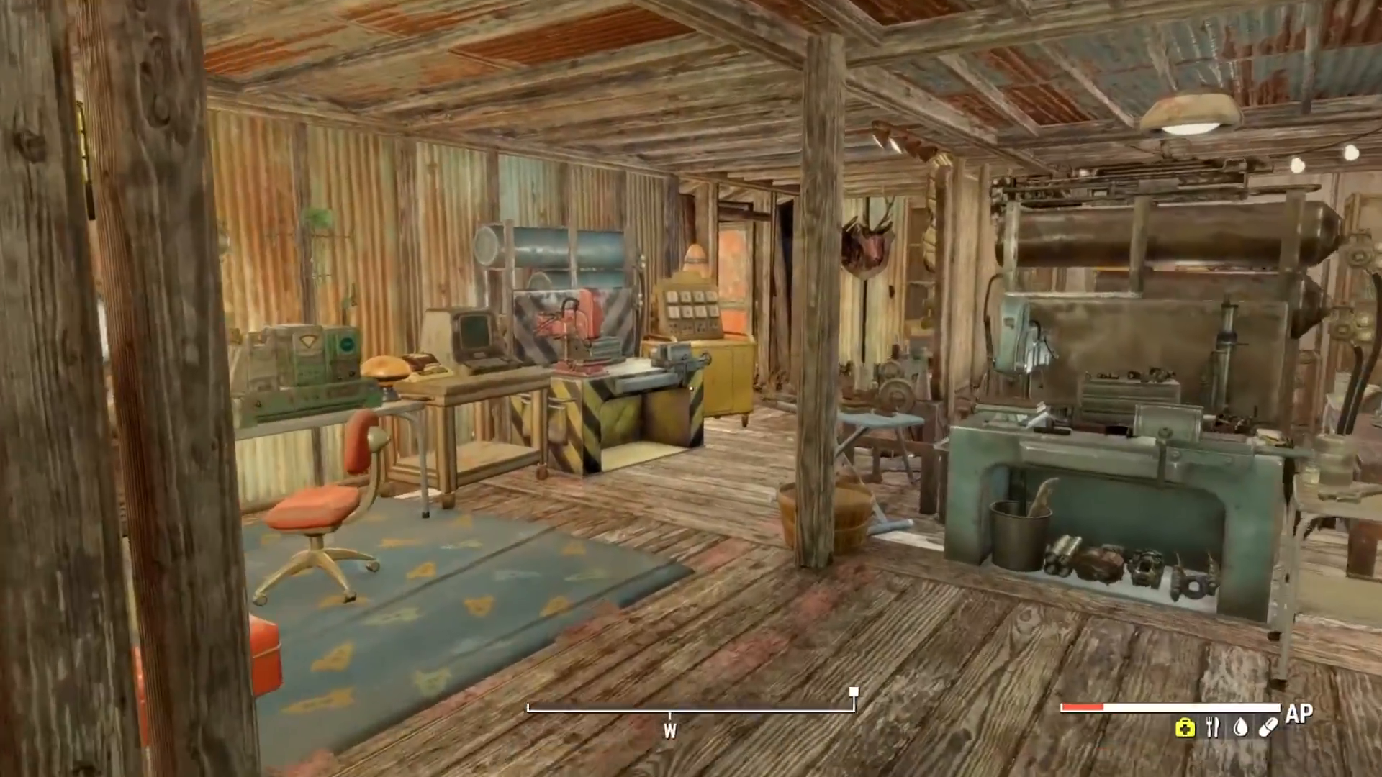
key("w")
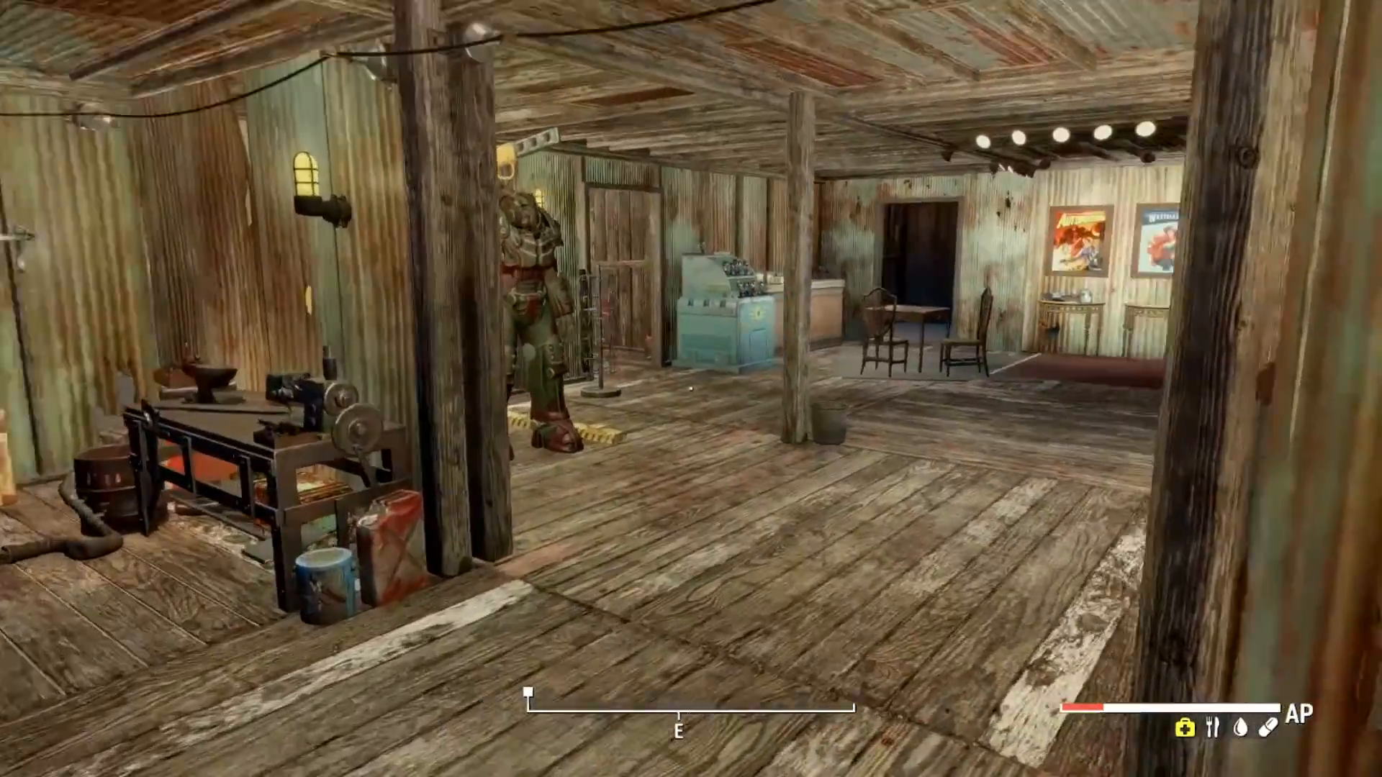
key("w")
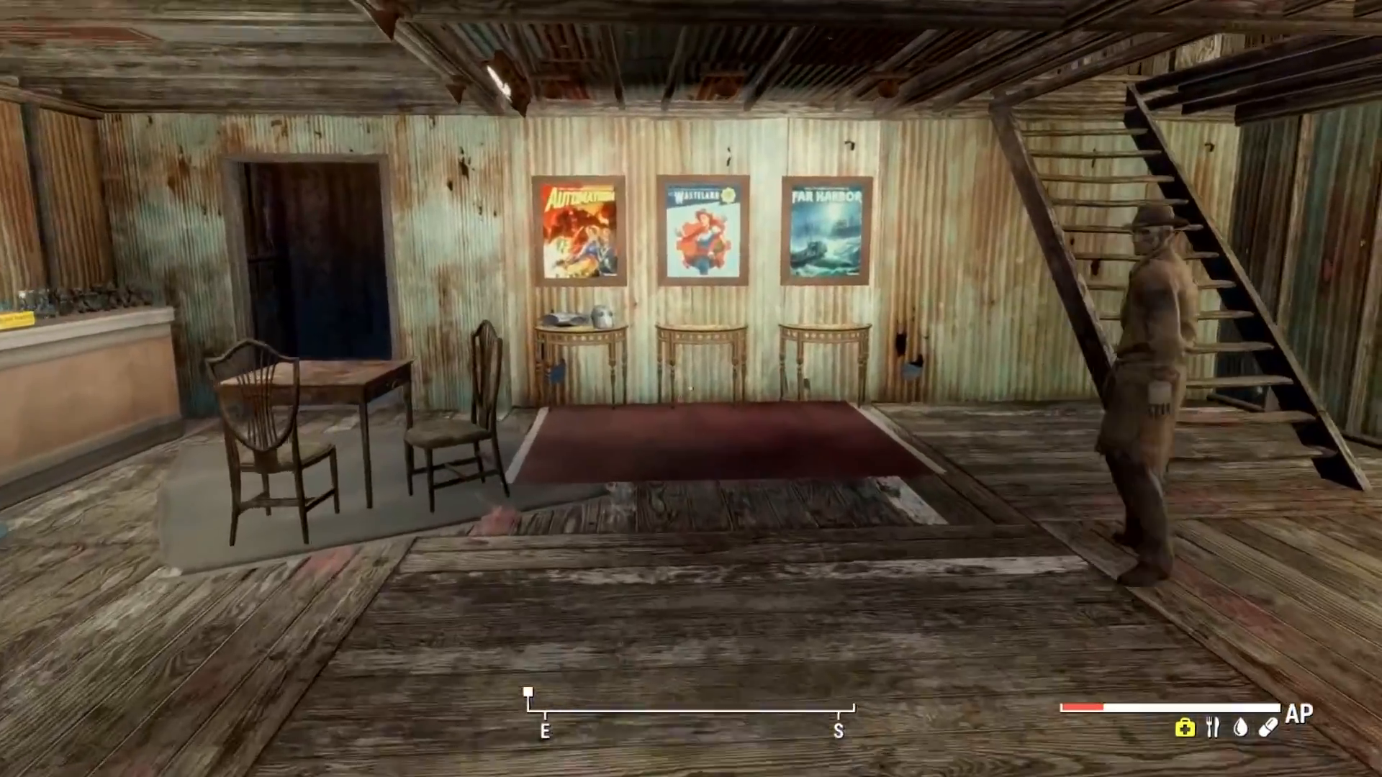
key("w")
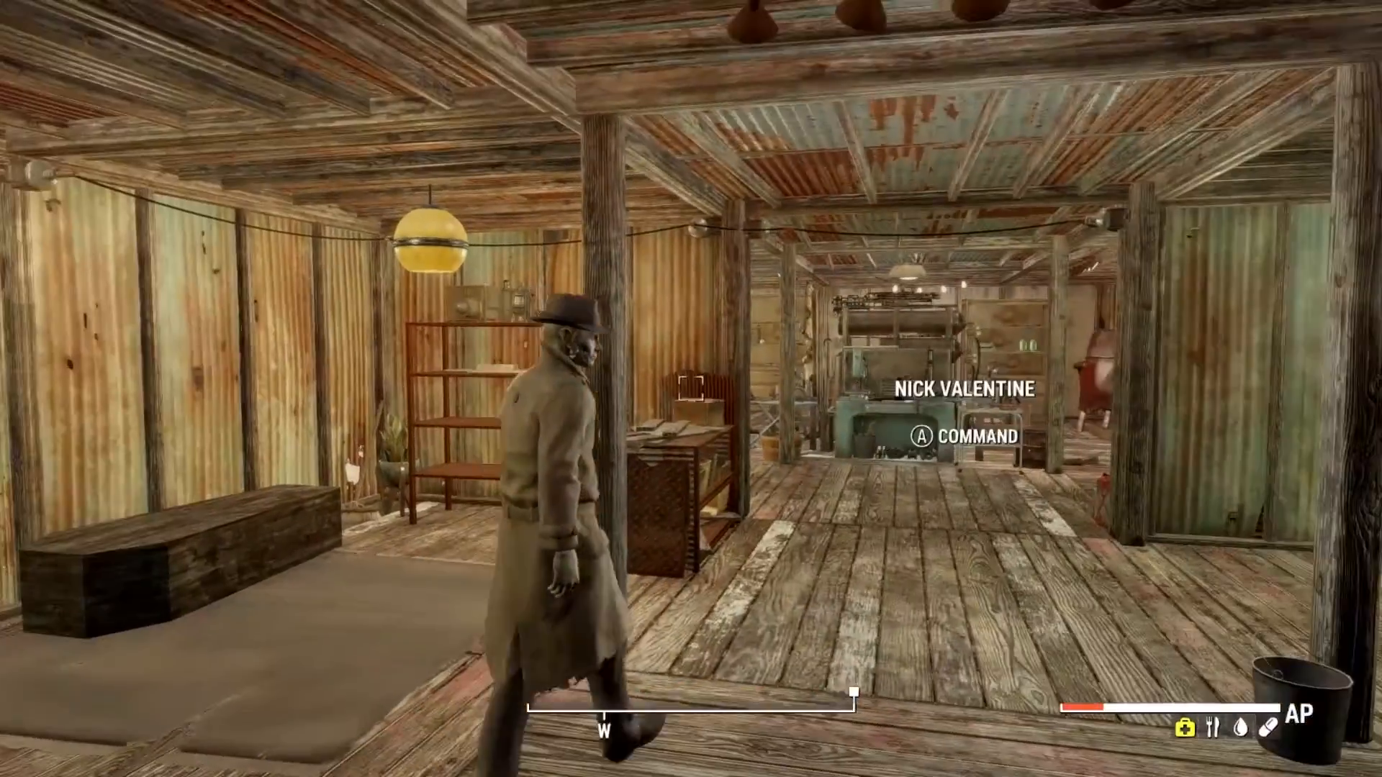
key("w")
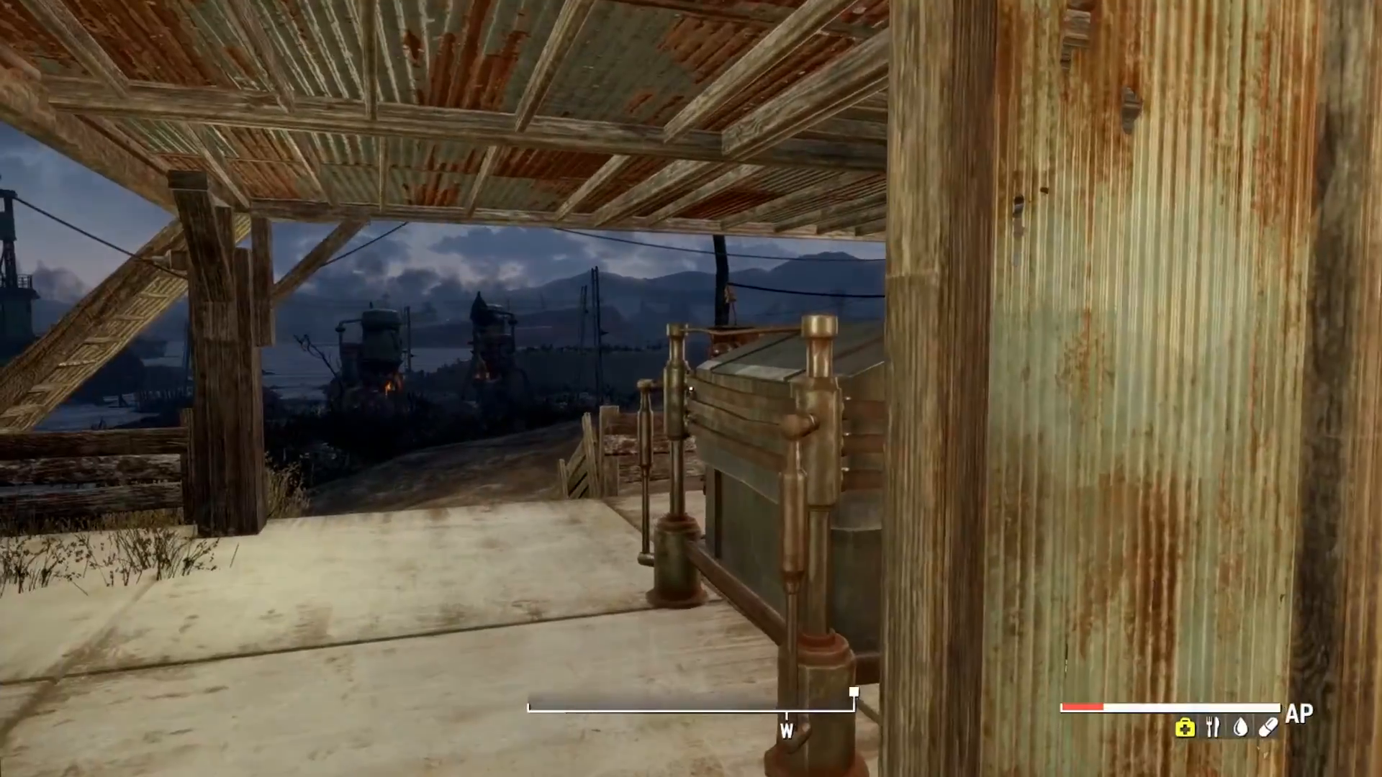
key("w")
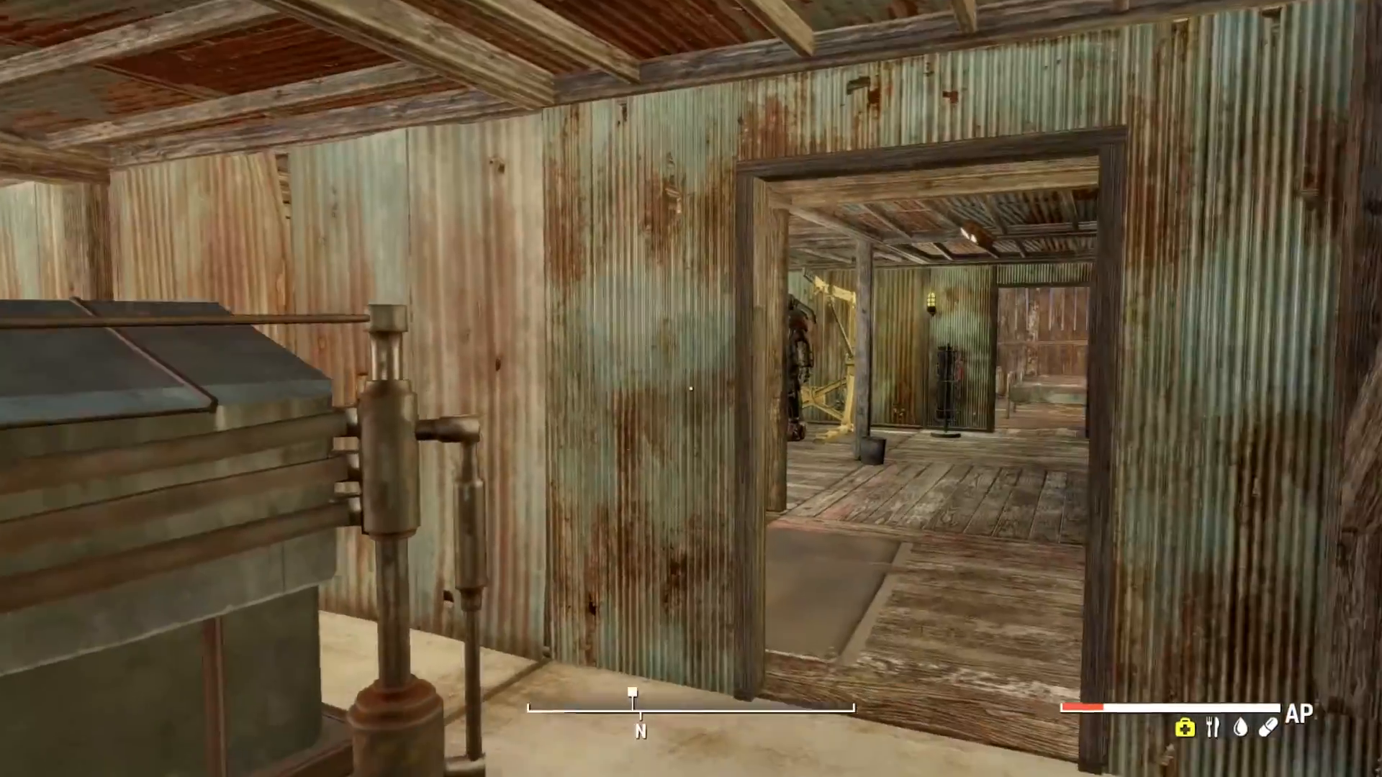
key("w")
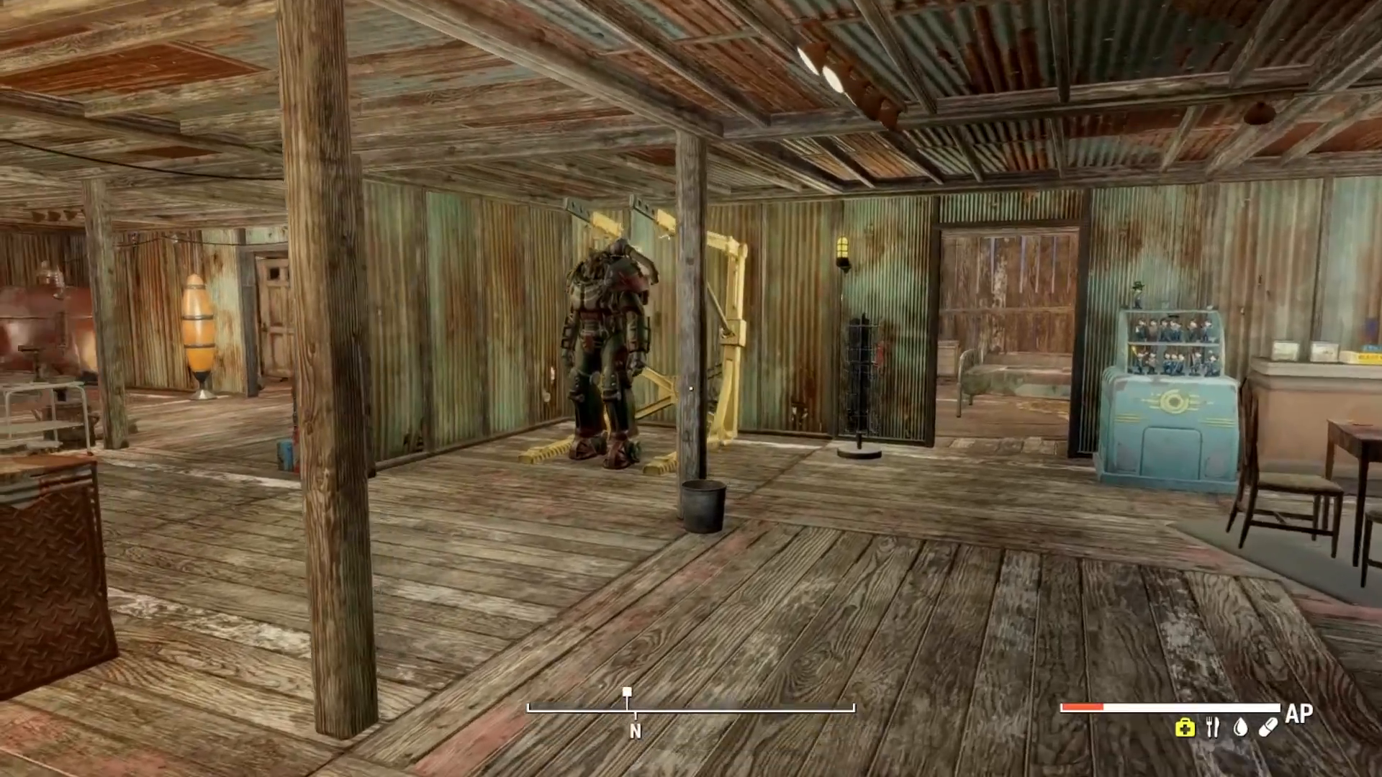
key("w")
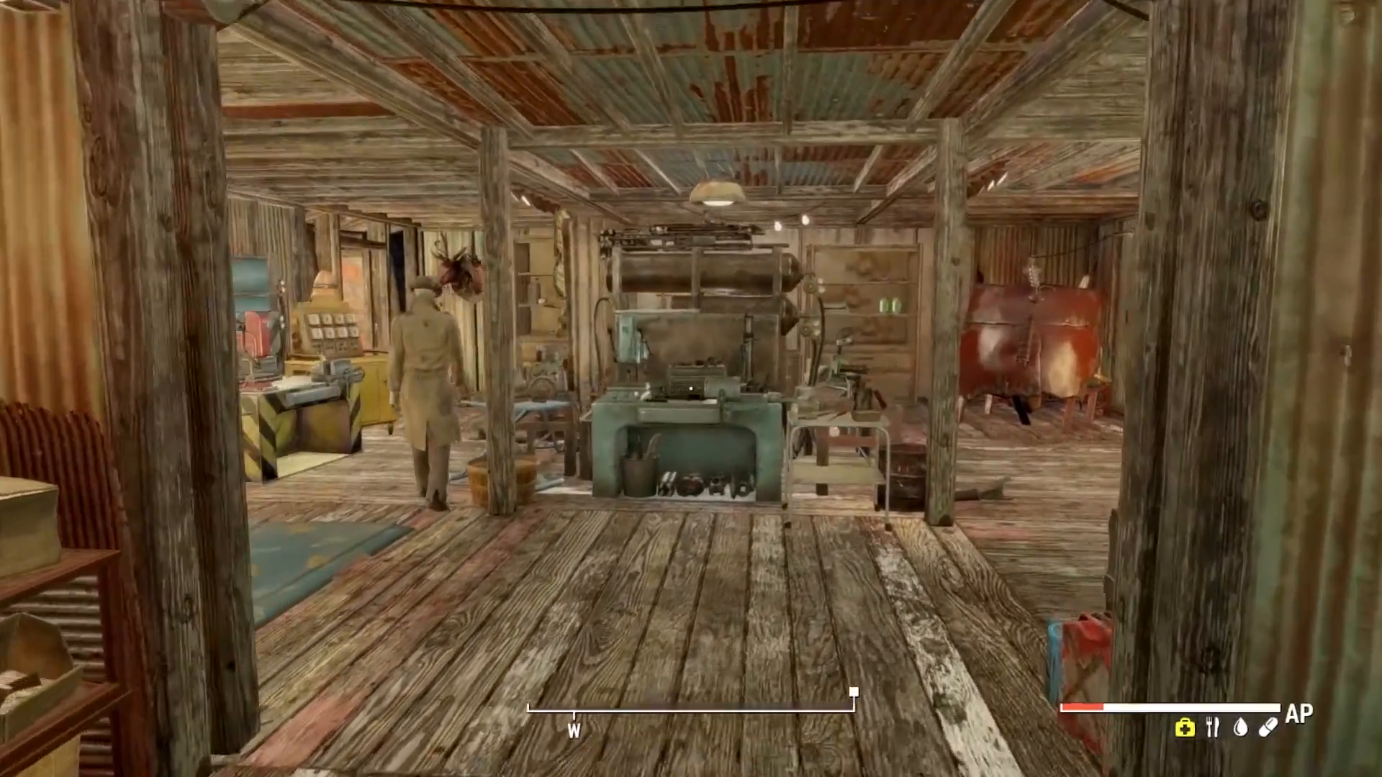
key("w")
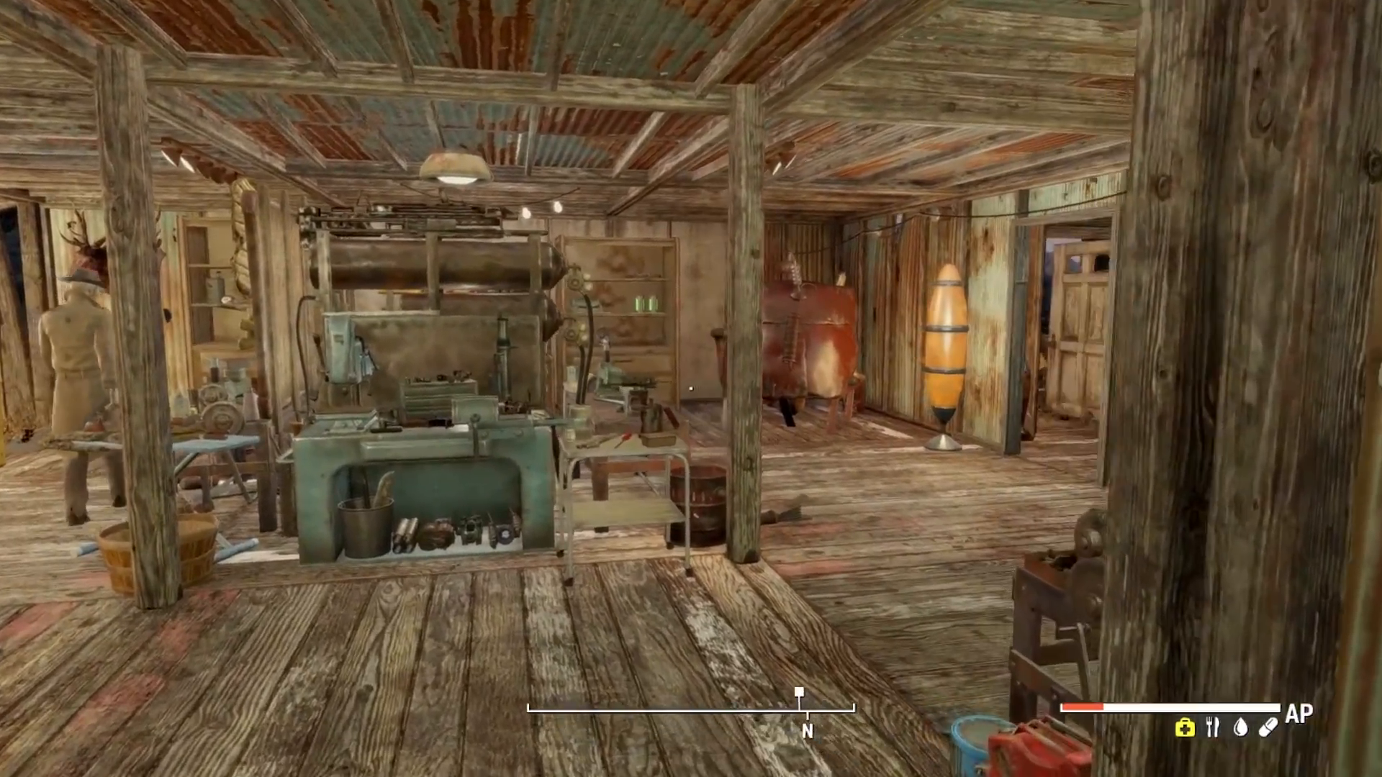
key("w")
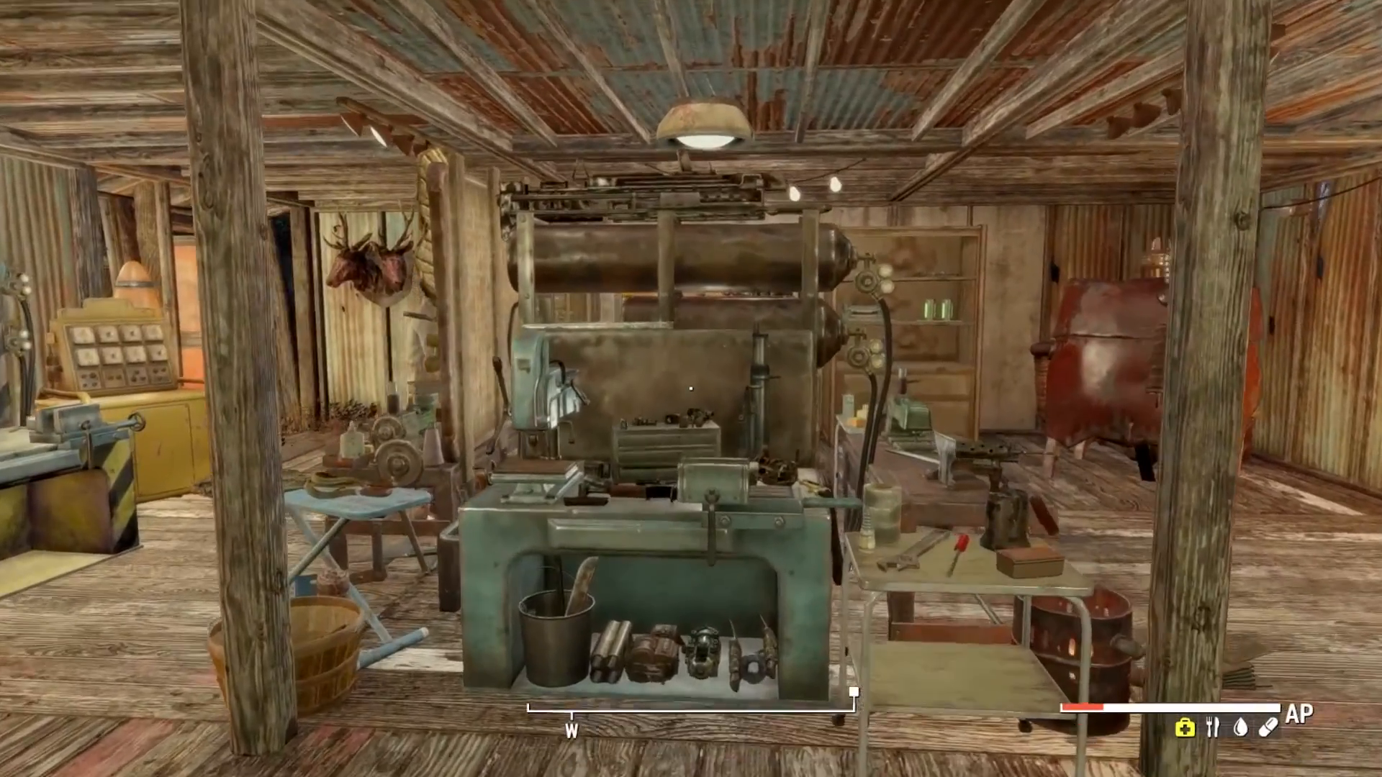
key("s")
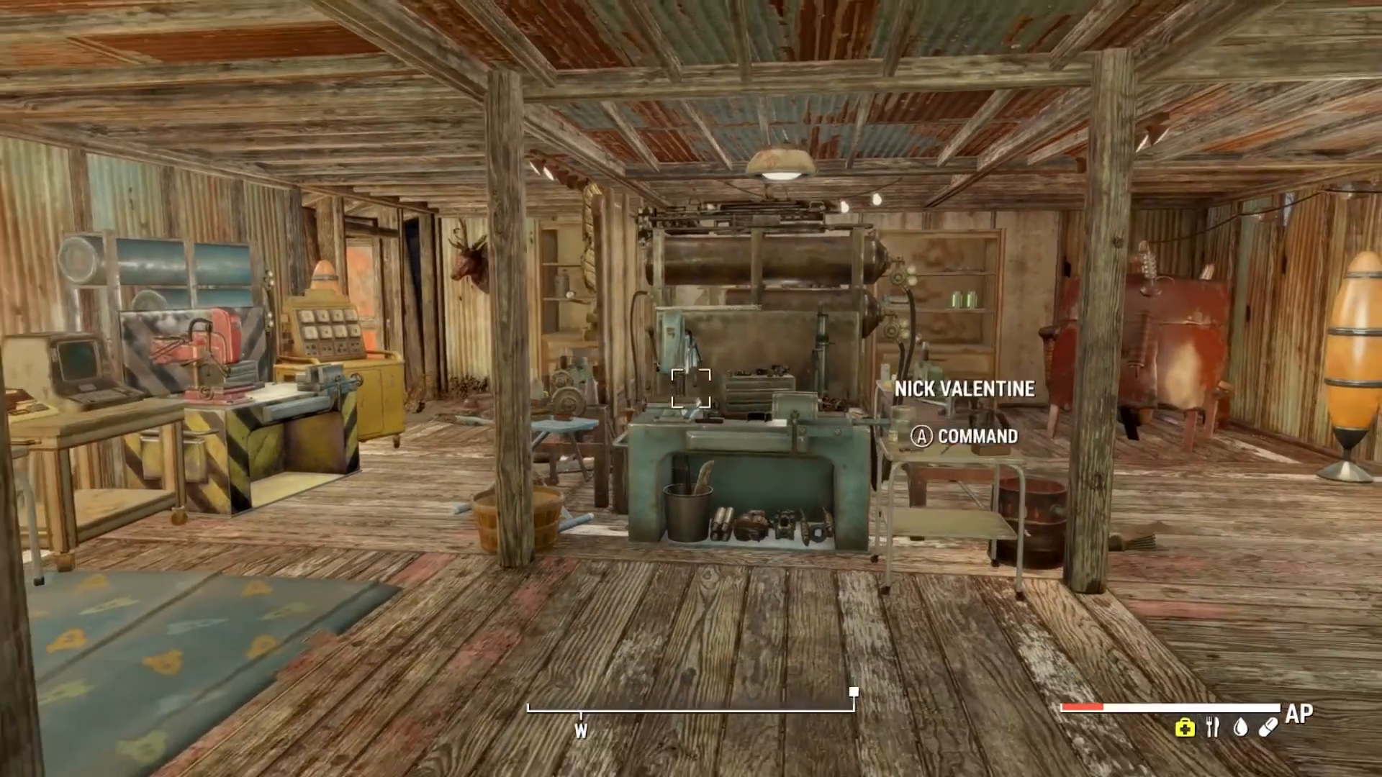
key("w")
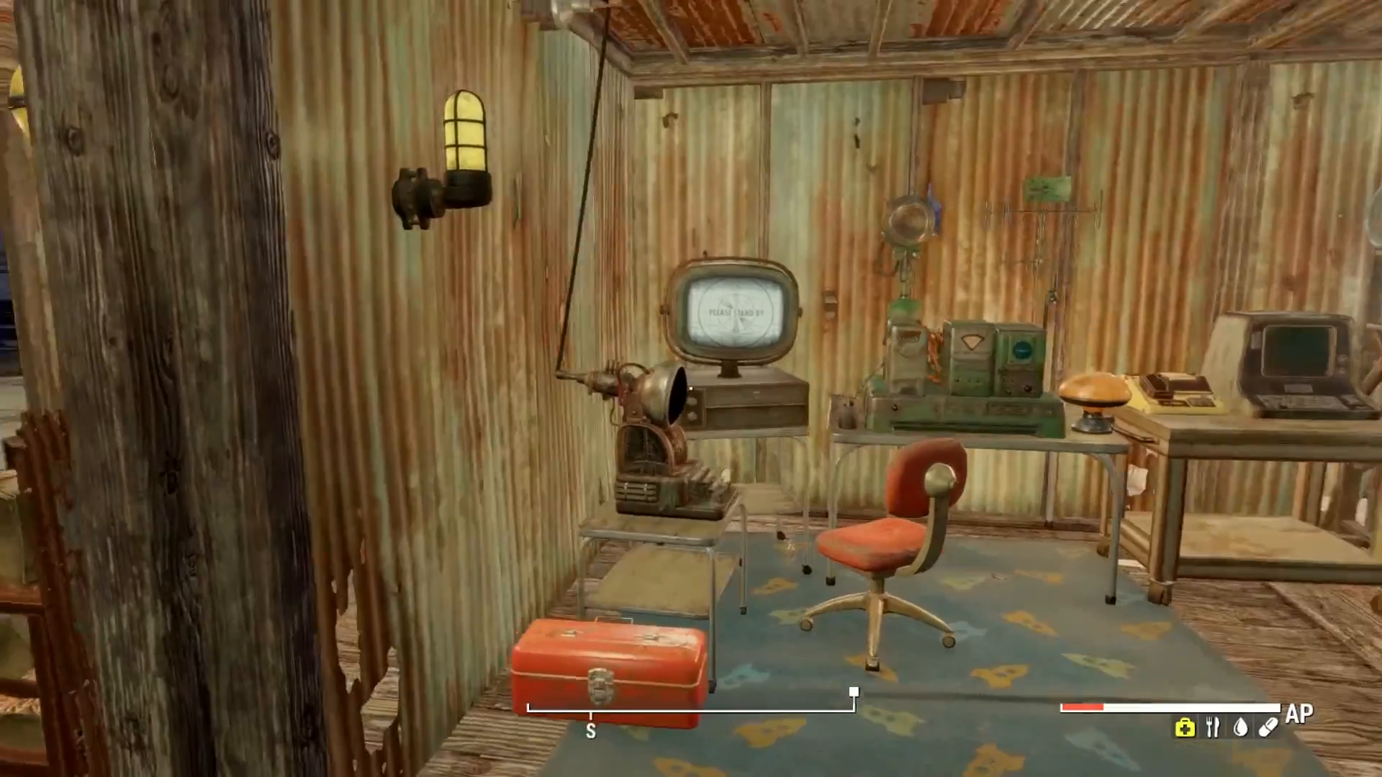
key("w")
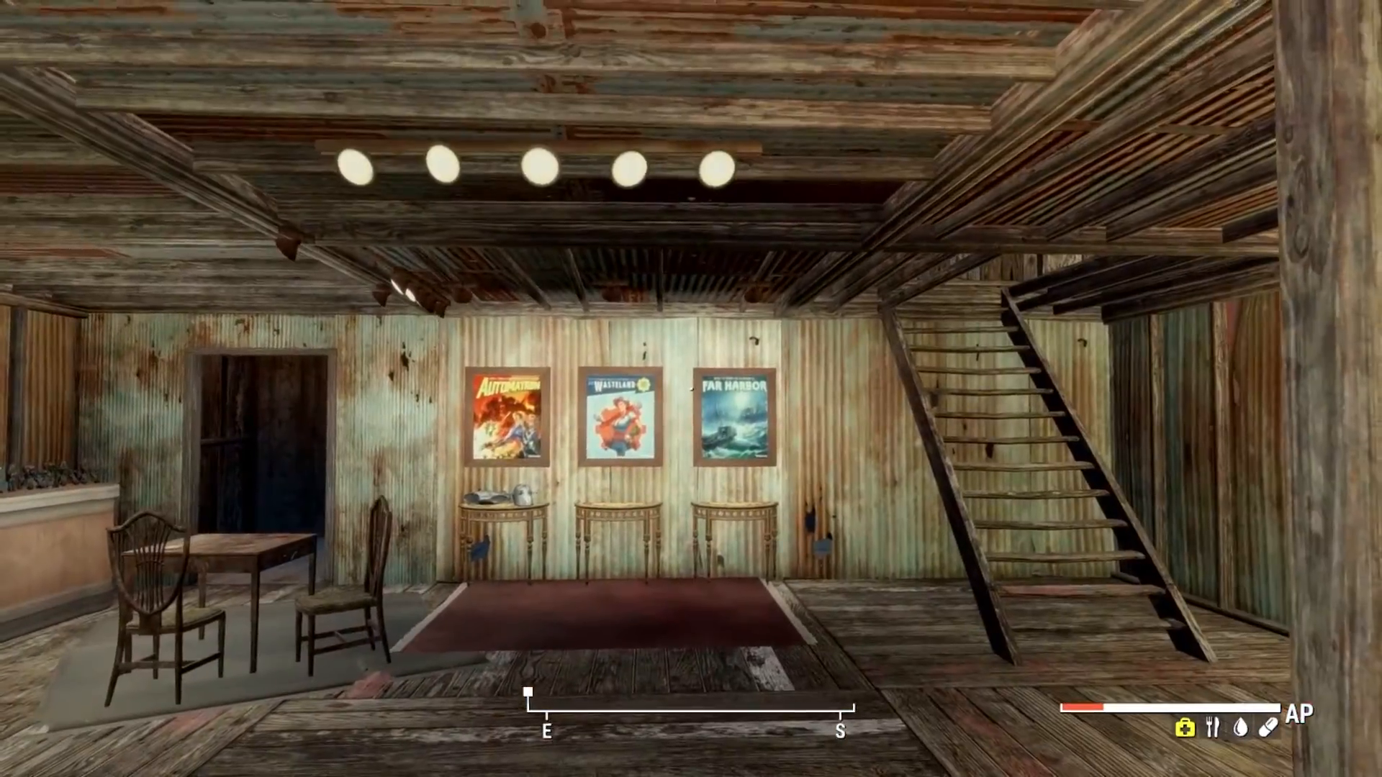
key("w")
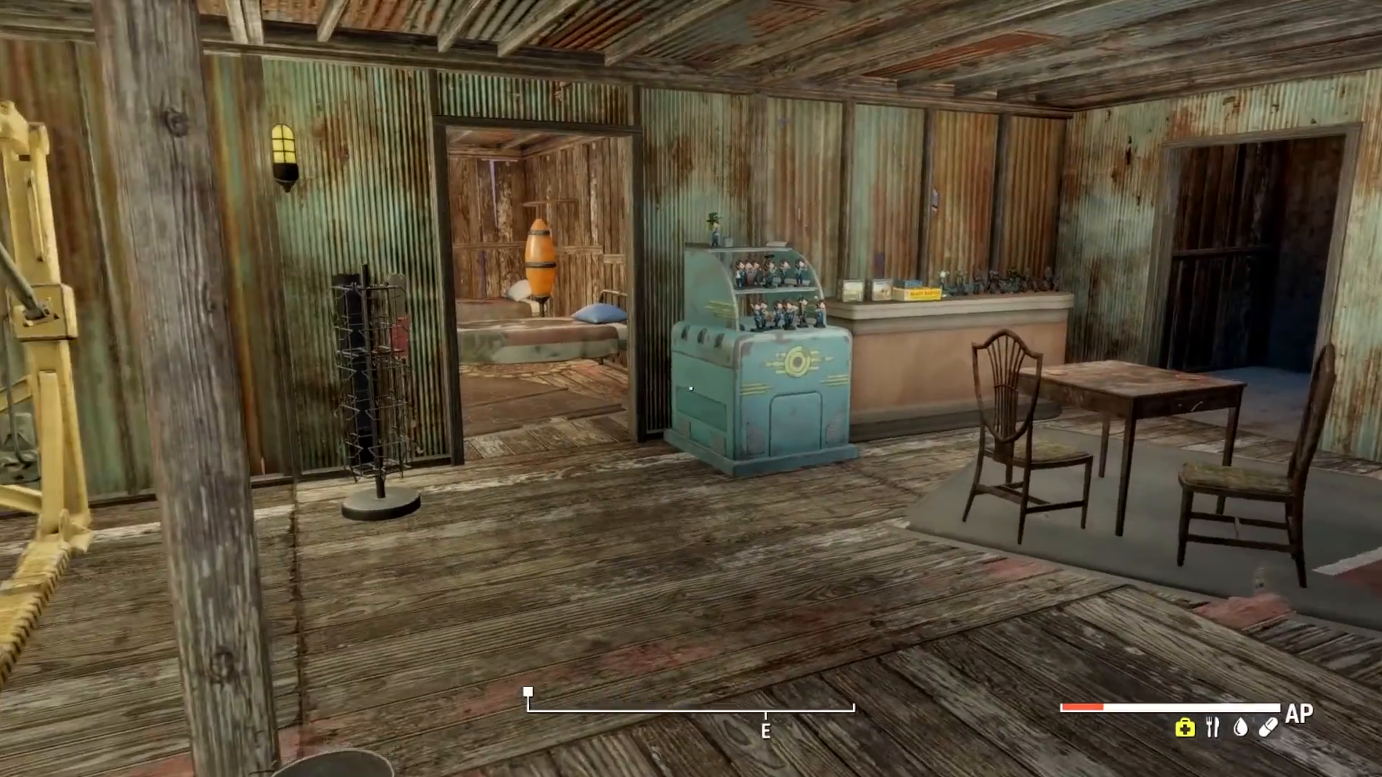
key("w")
key("w")
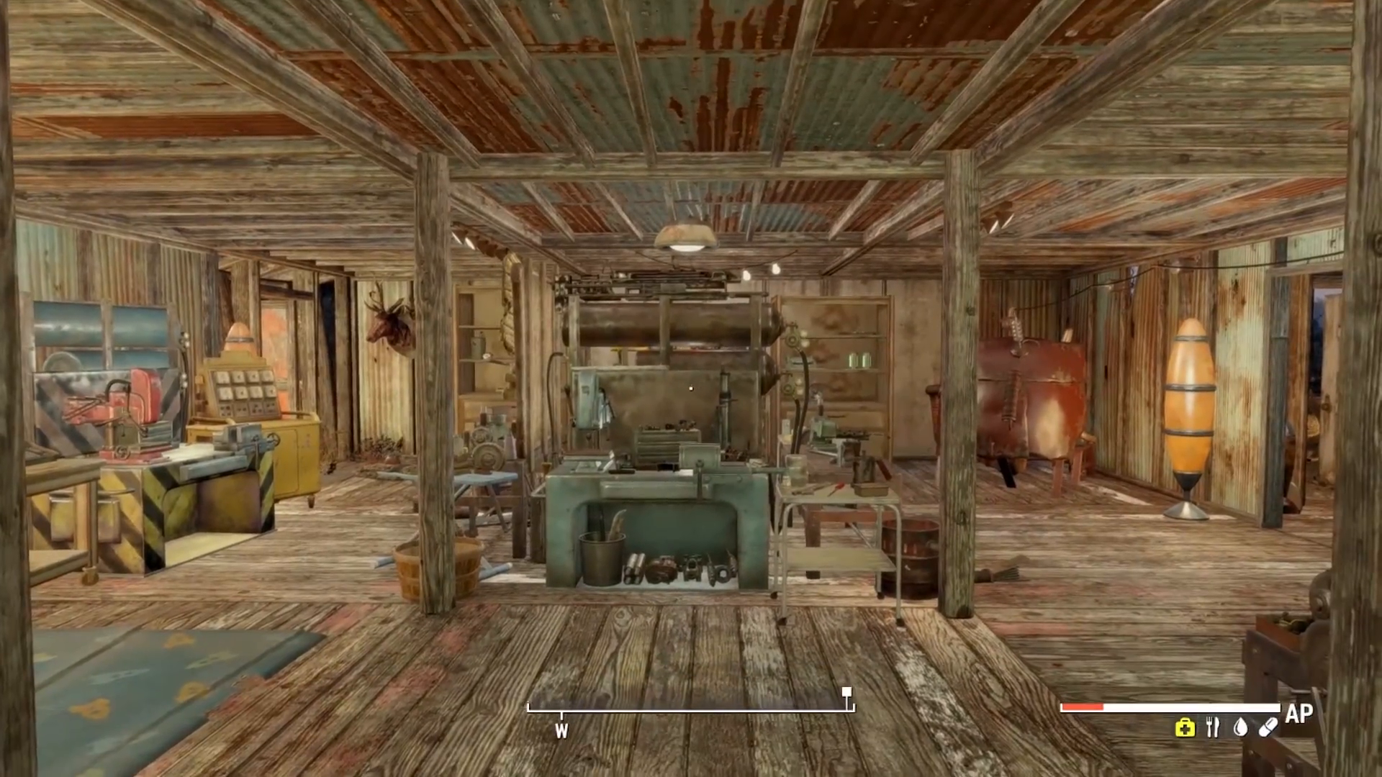
key("w")
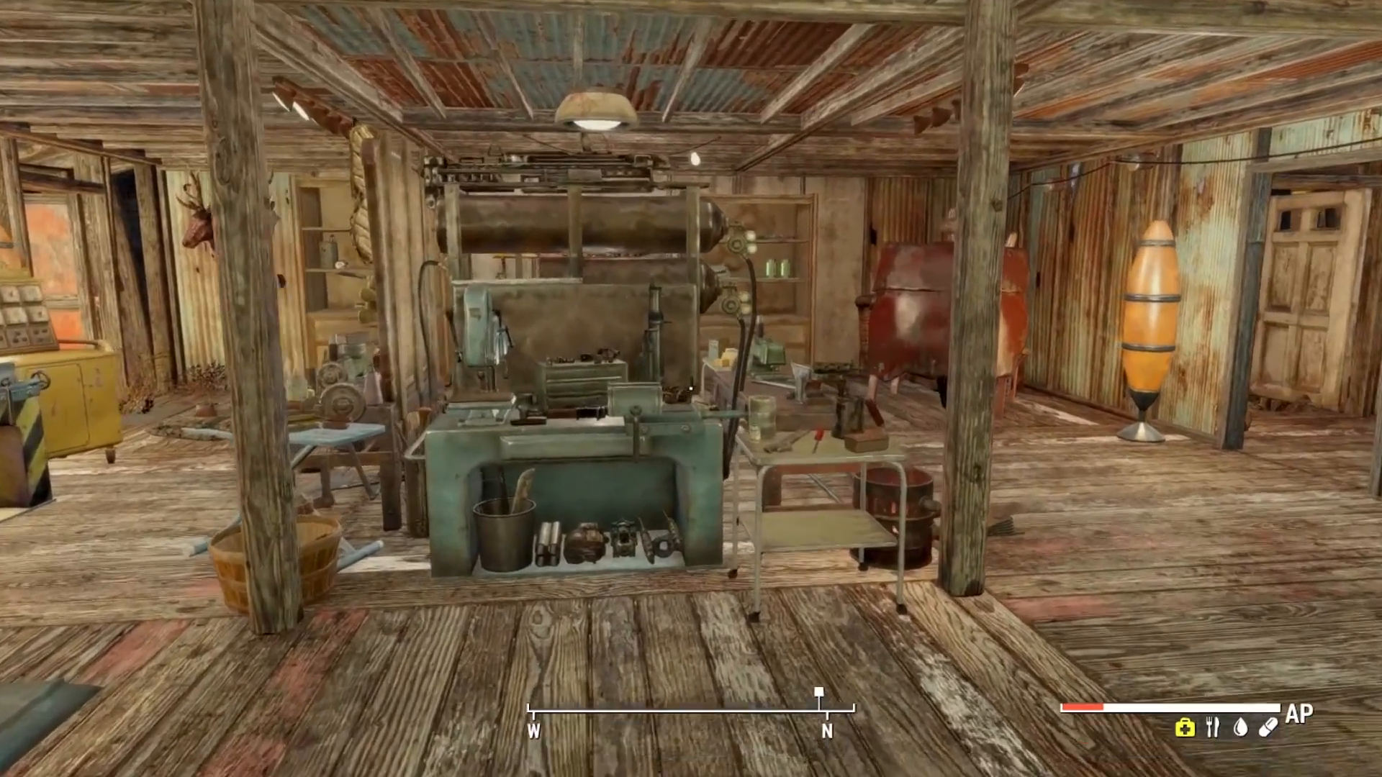
key("w")
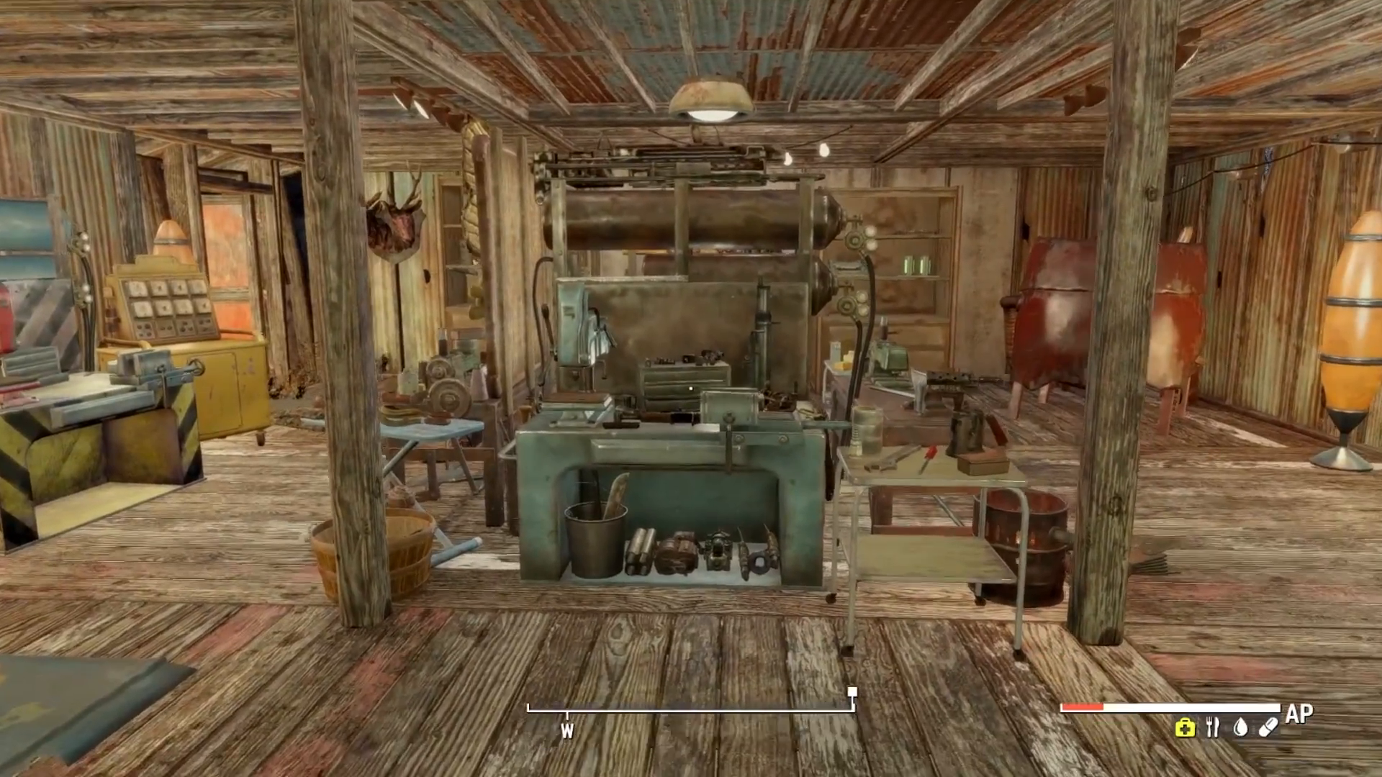
key("w")
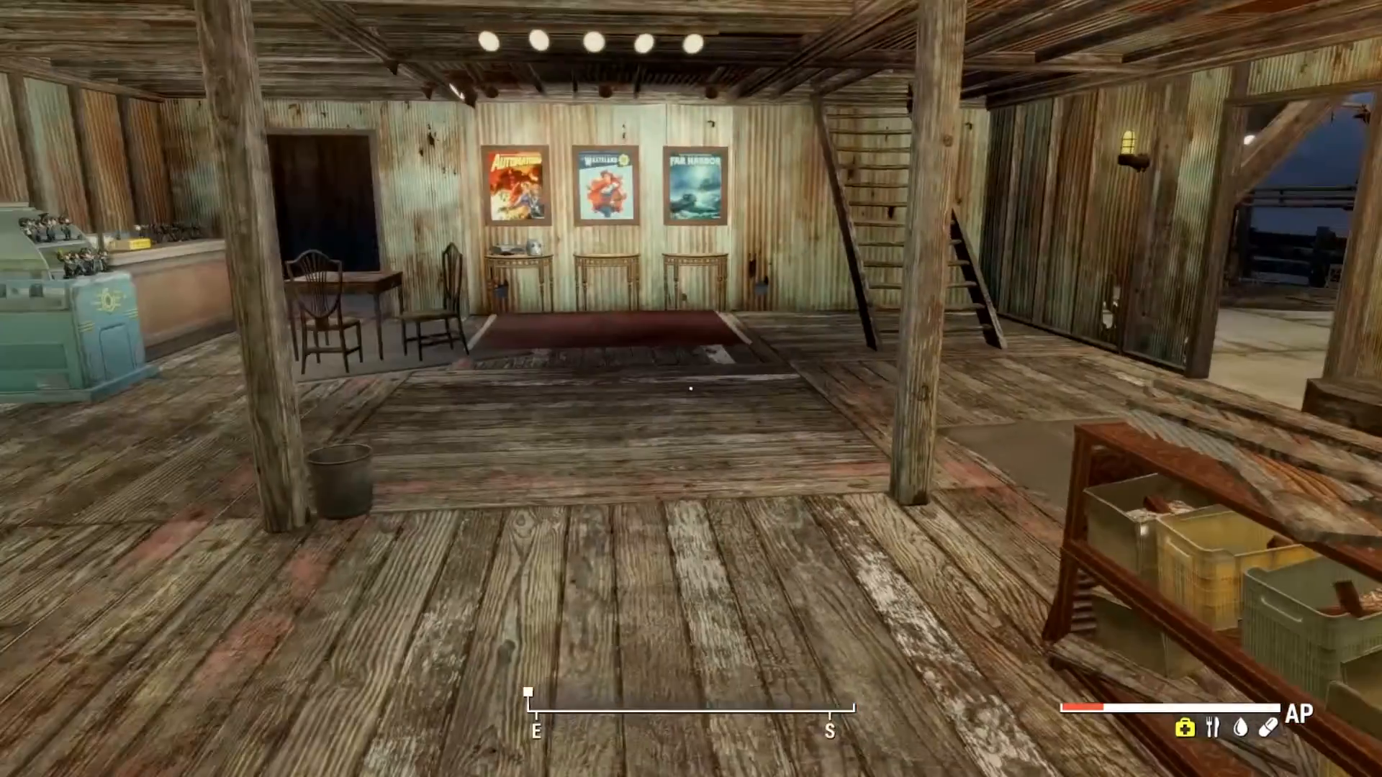
key("s")
key("w")
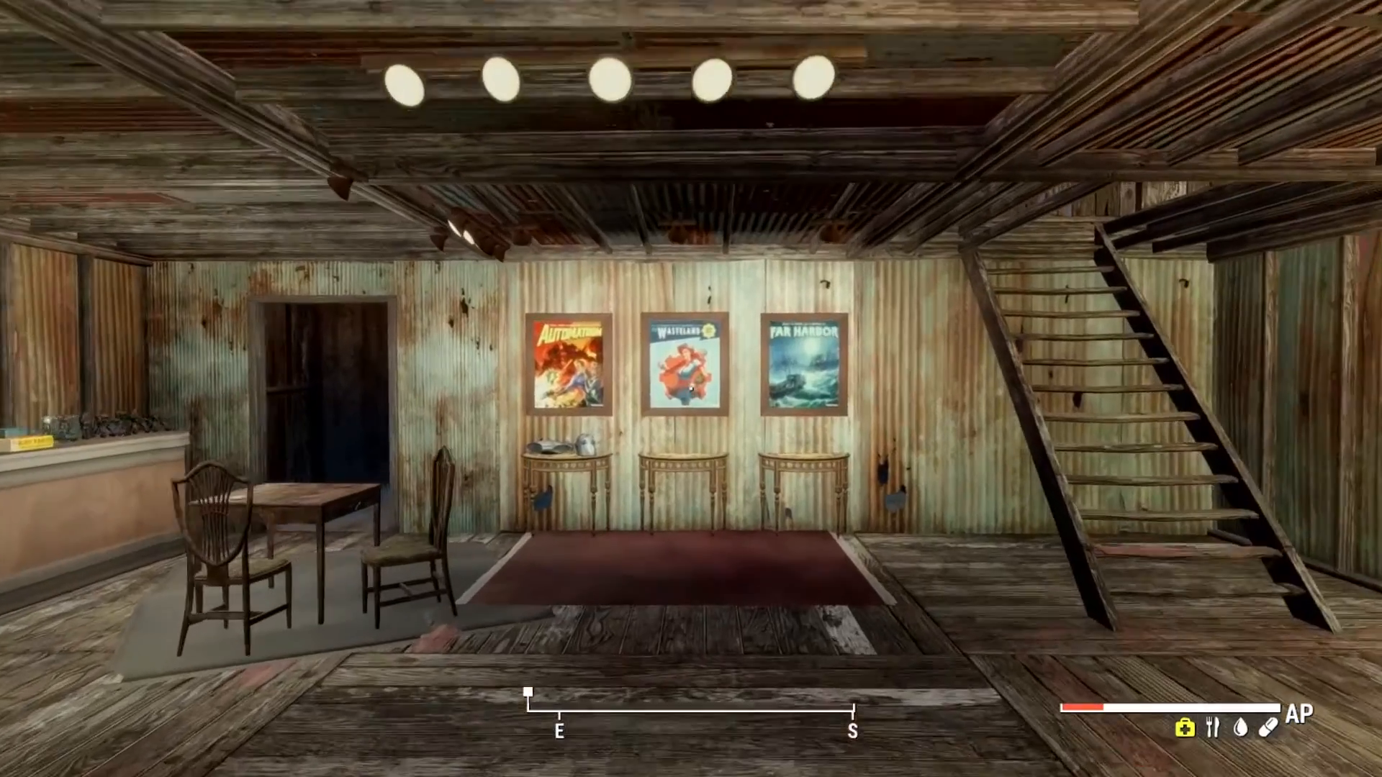
key("w")
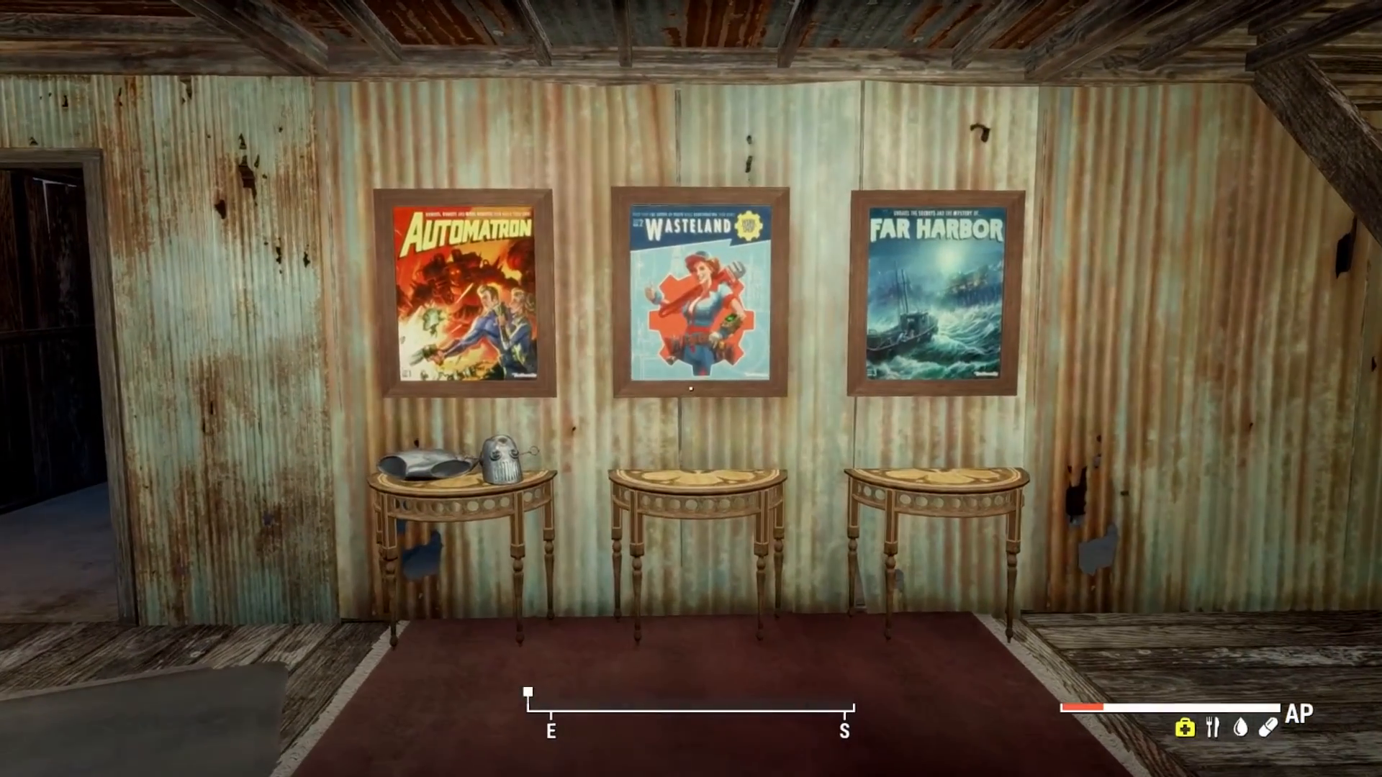
key("s")
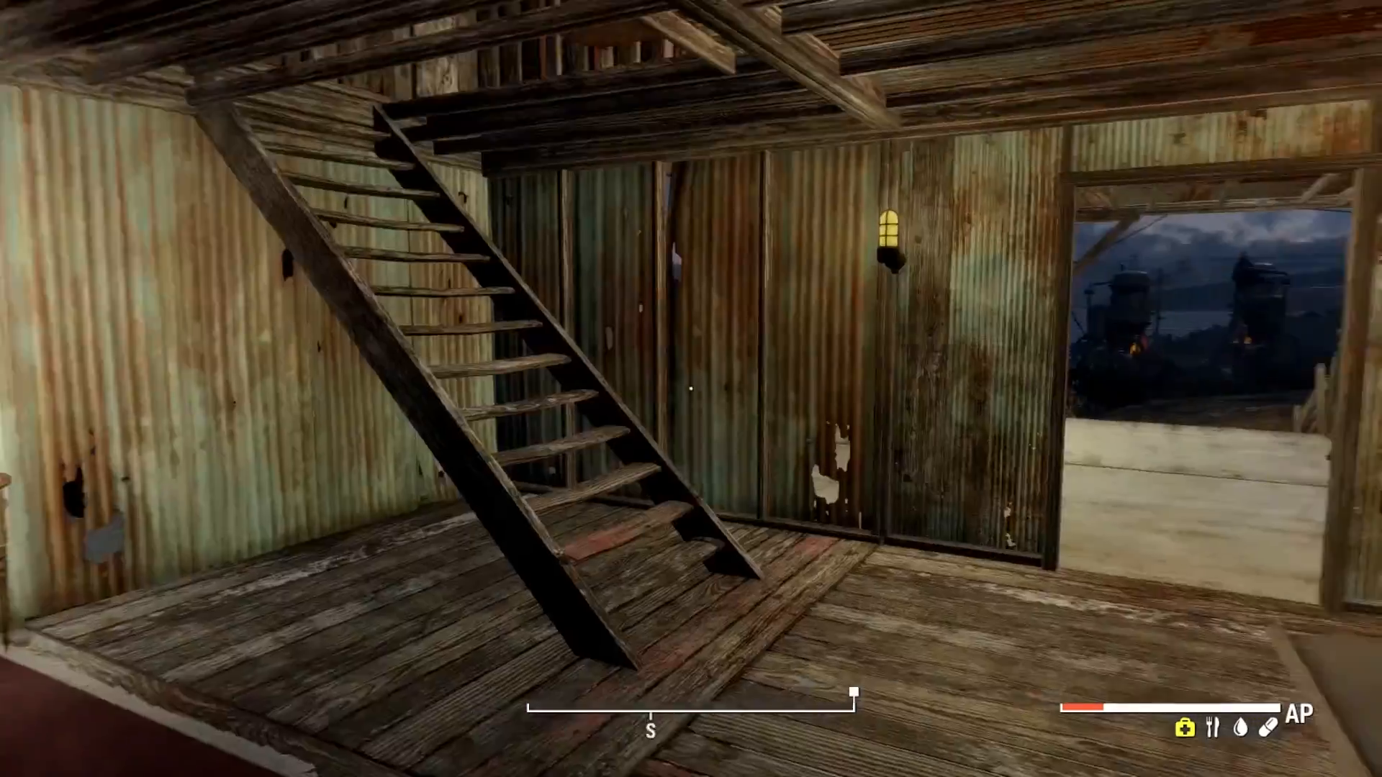
key("w")
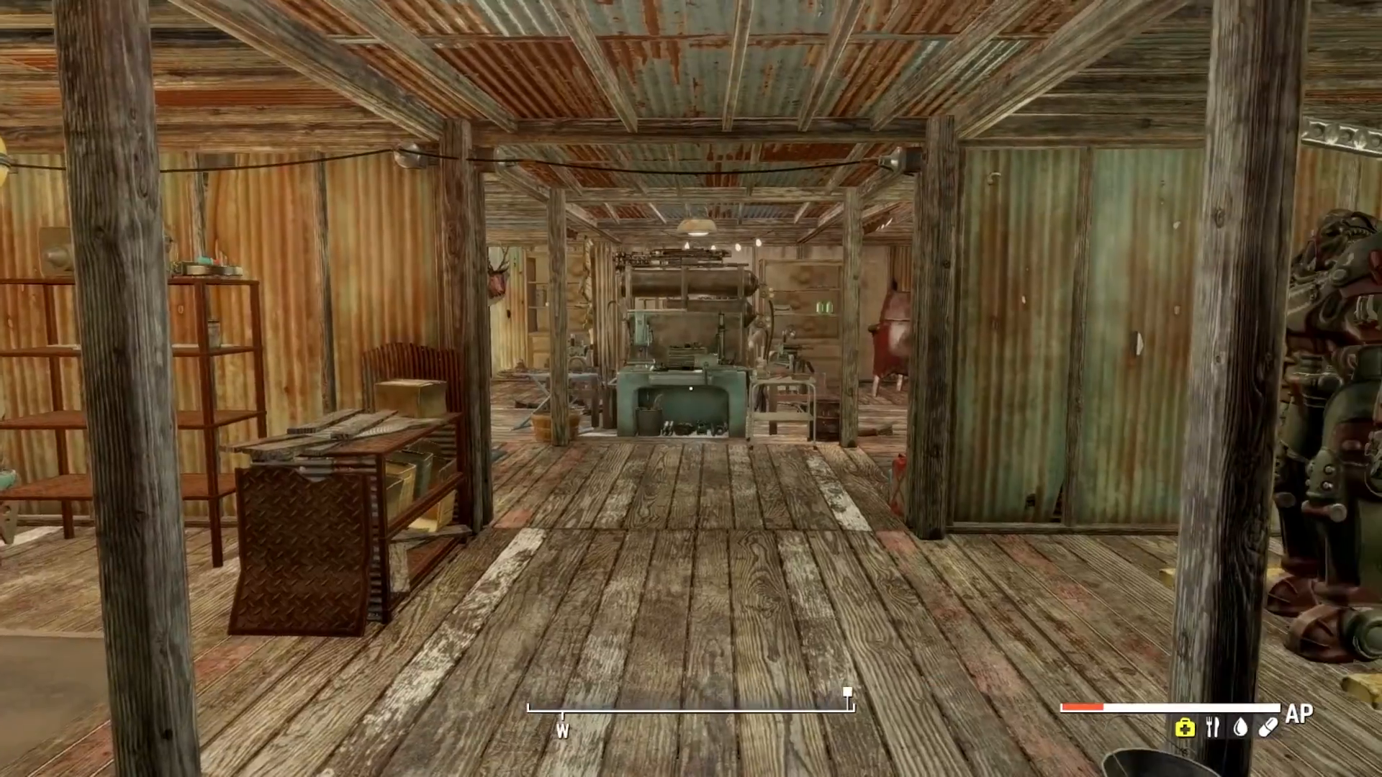